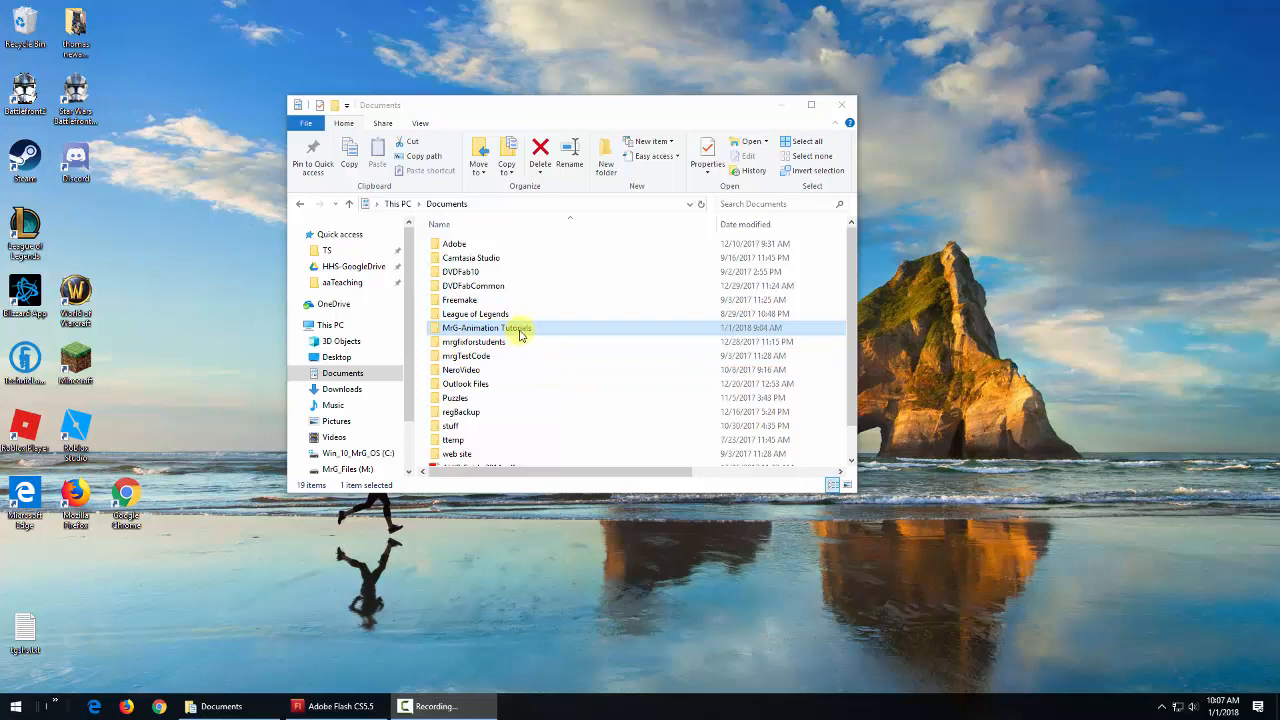
Browse from Documents into MrG-Animation Tutorials, Animation Examples, and the stick figure animation stuff folder.
left_click(500, 343)
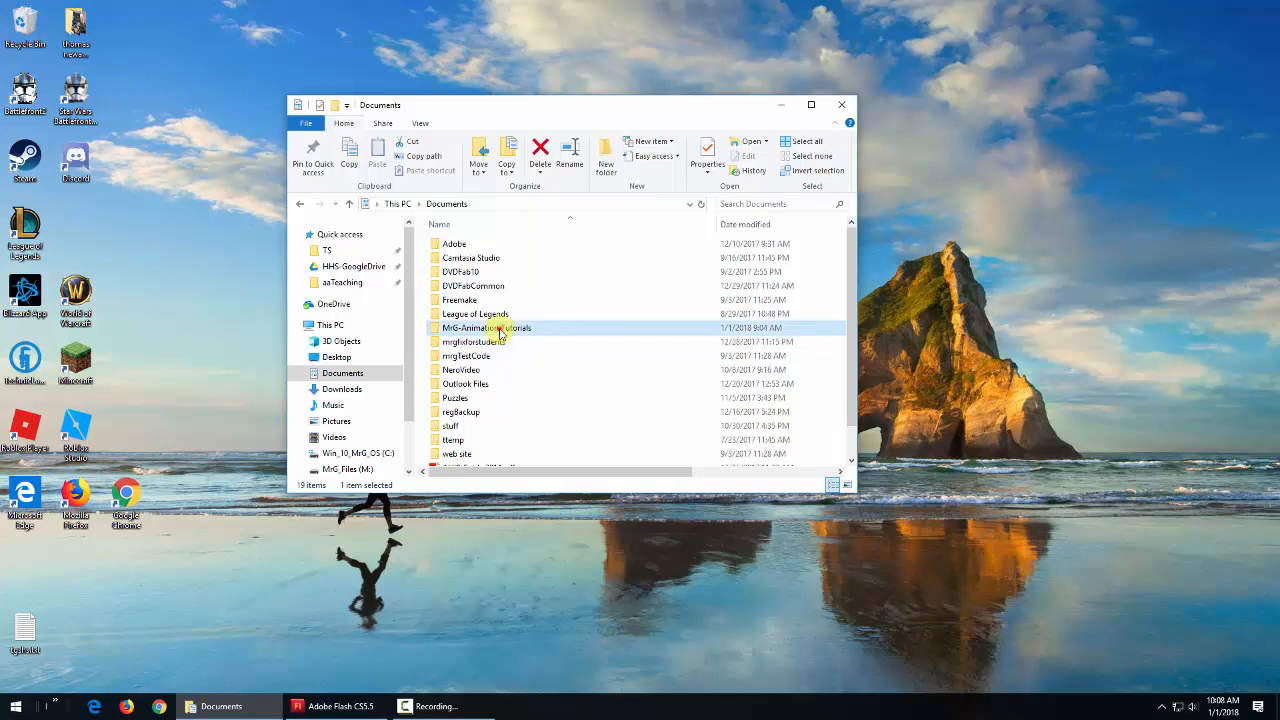
double_click(492, 328)
left_click(481, 247)
double_click(481, 247)
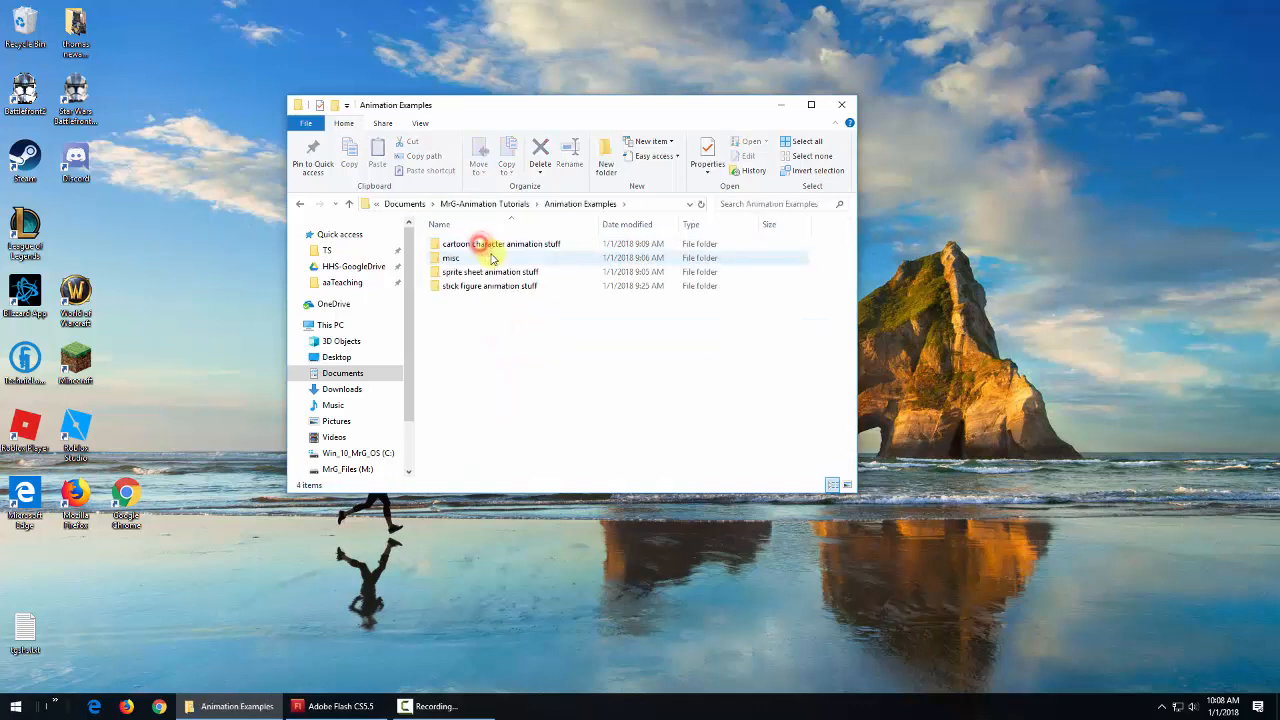
double_click(472, 288)
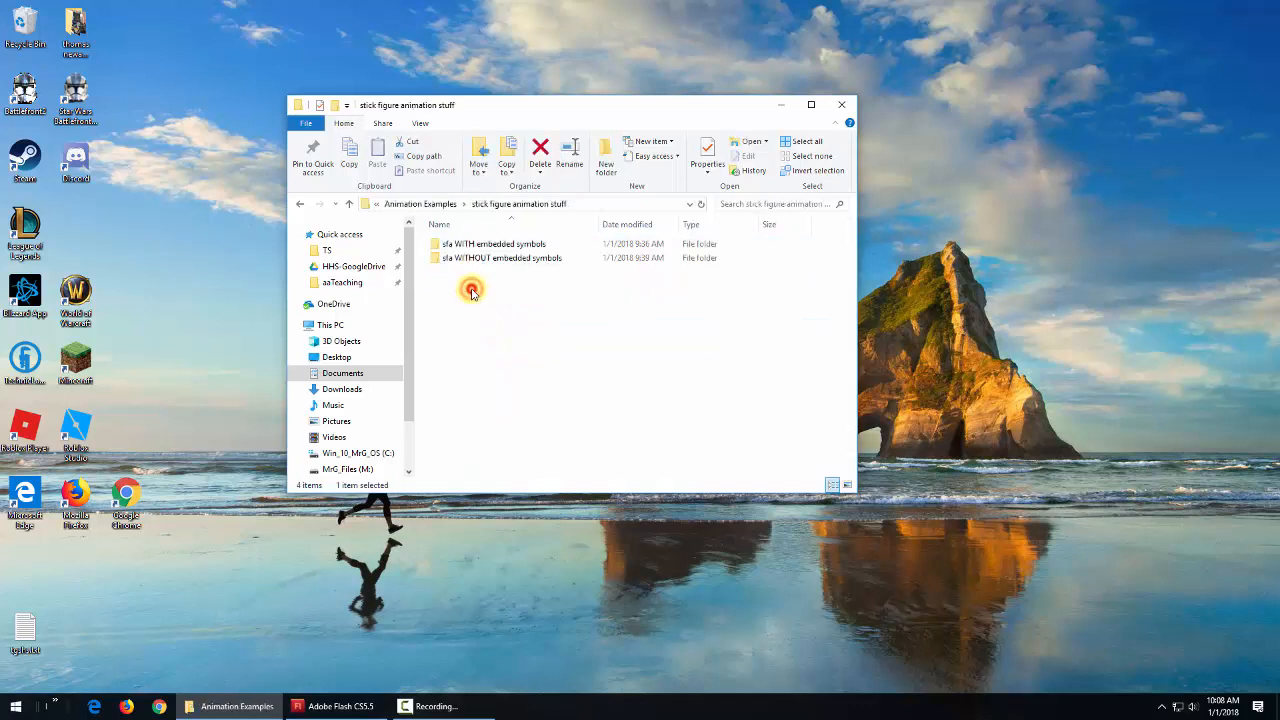
Open Deans Zombie.fla from the sfa WITHOUT embedded symbols folder.
left_click(481, 258)
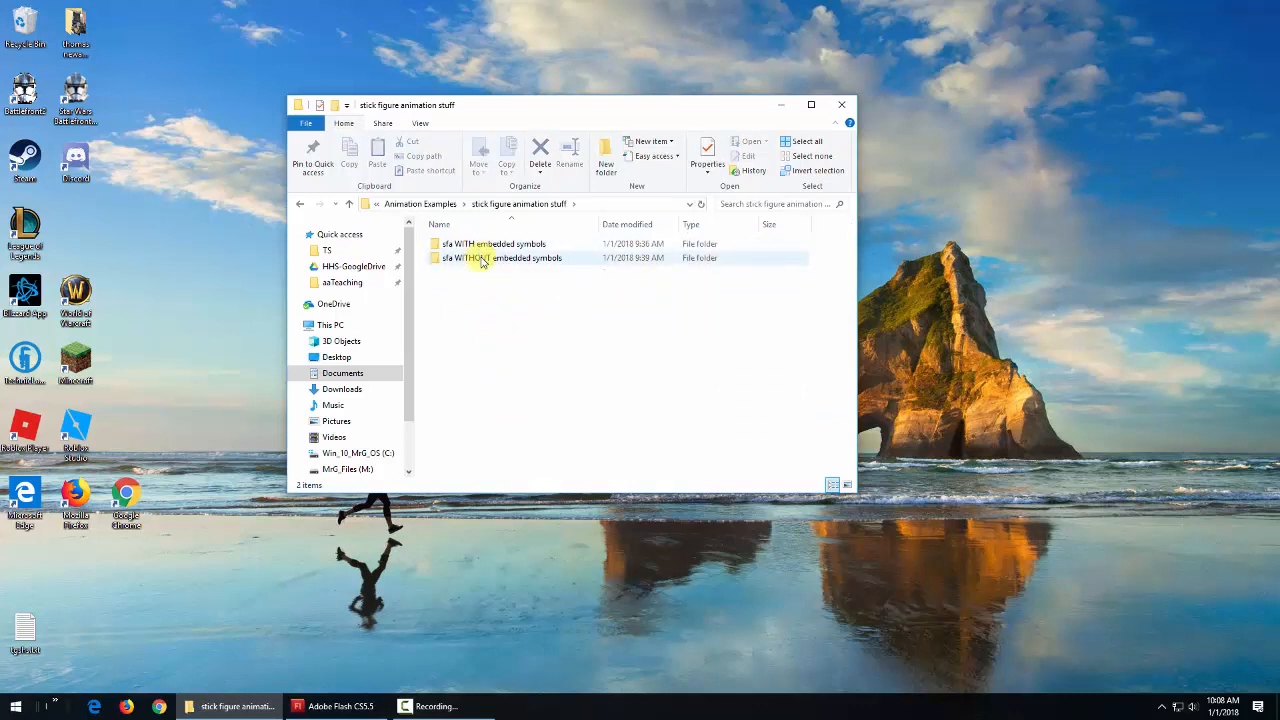
left_click(470, 249)
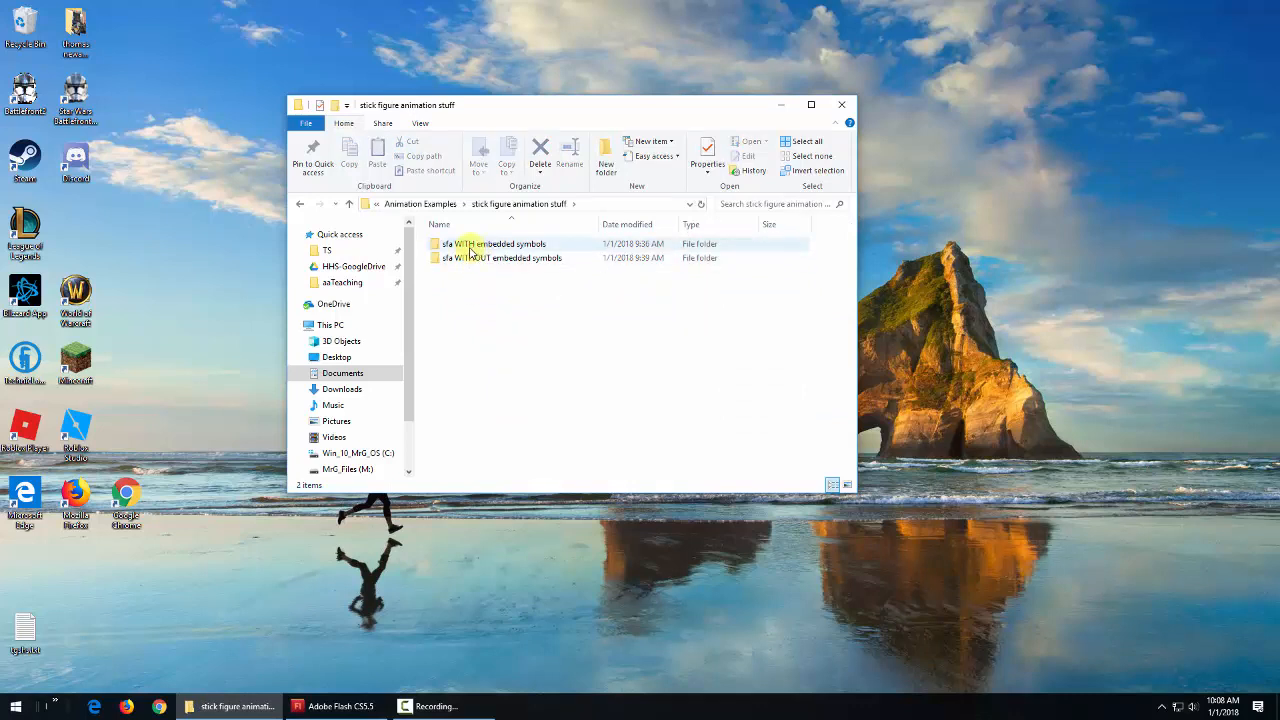
left_click(466, 261)
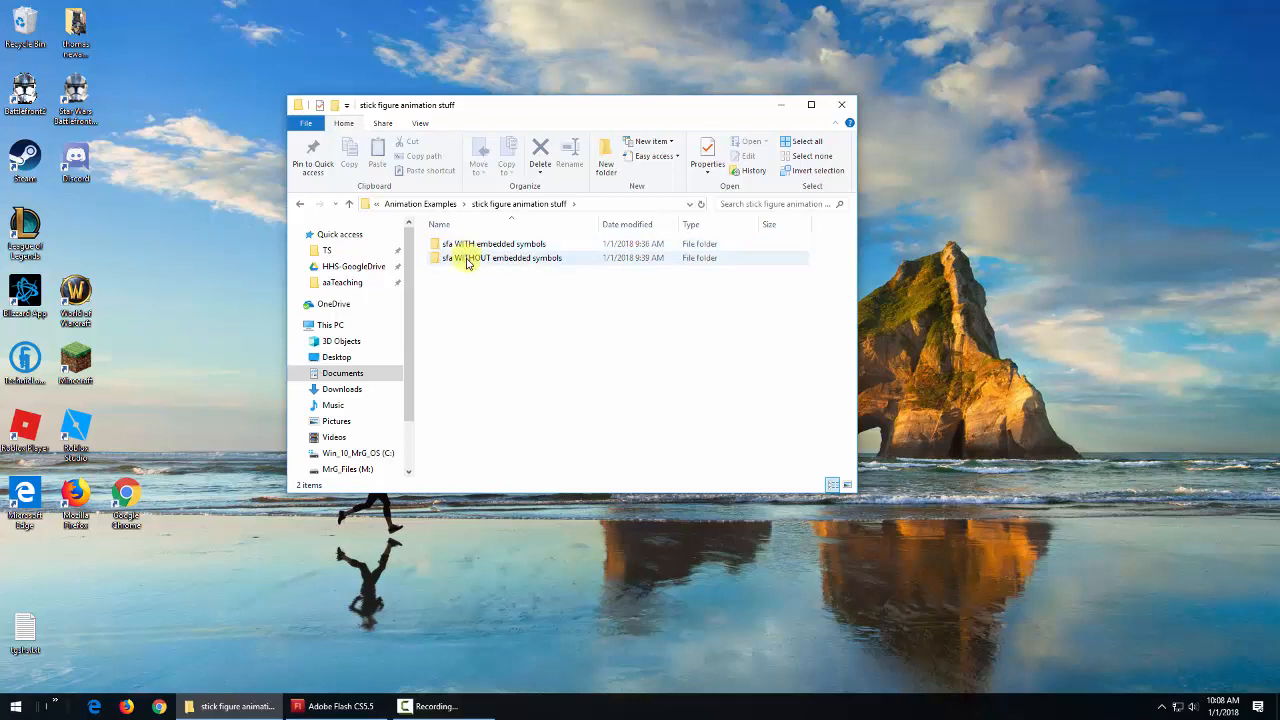
double_click(466, 261)
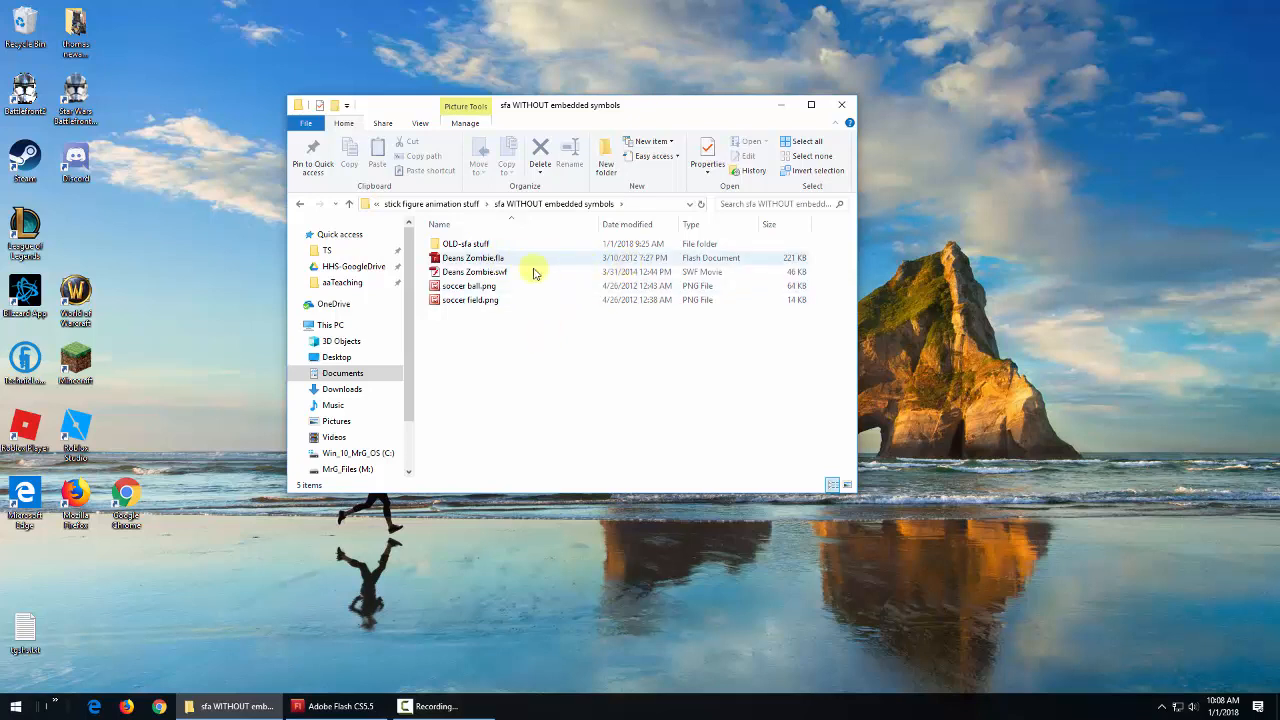
double_click(466, 266)
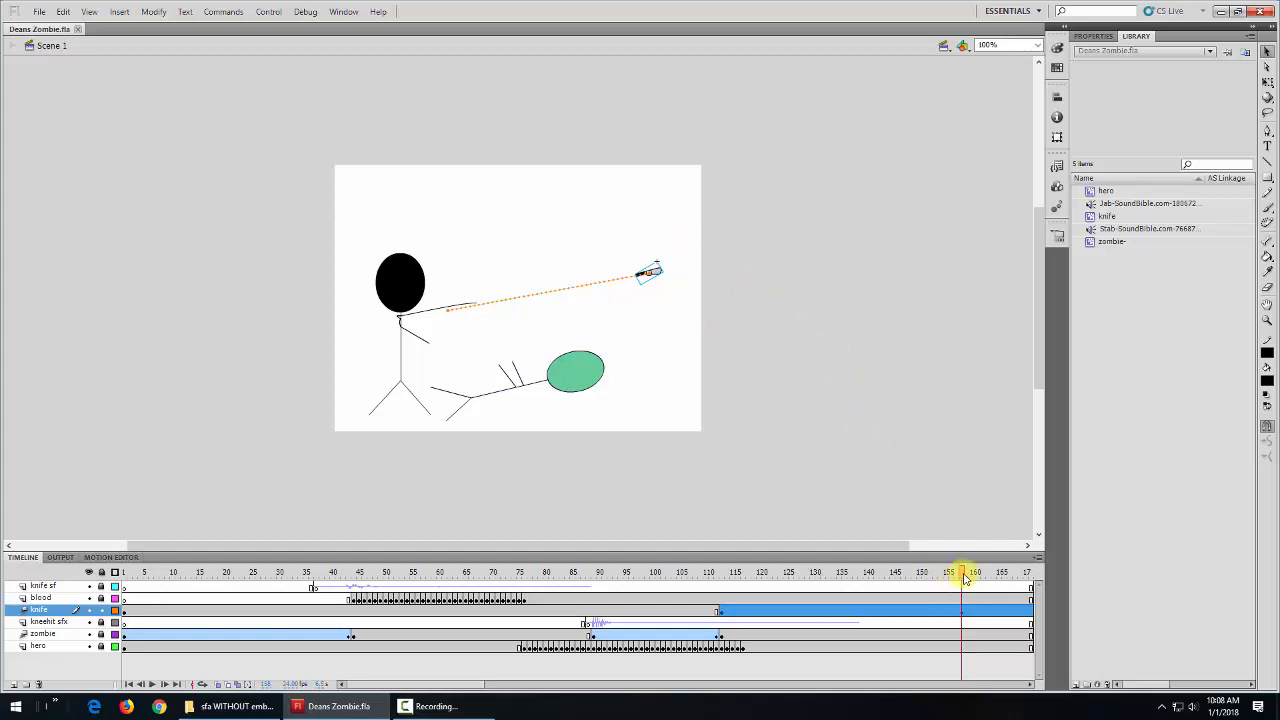
Examine the motion tweens on the zombie and knife layers, starting from frame 1.
left_click_drag(966, 578, 126, 571)
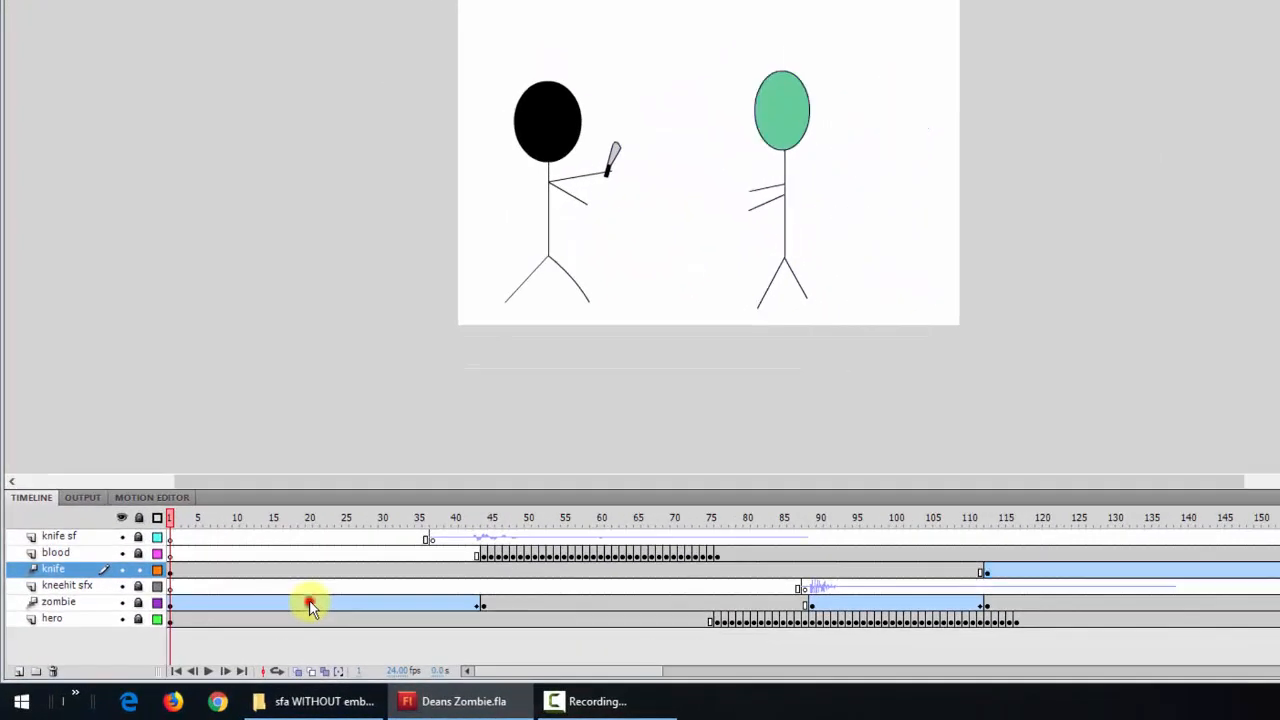
left_click(251, 624)
left_click(914, 606)
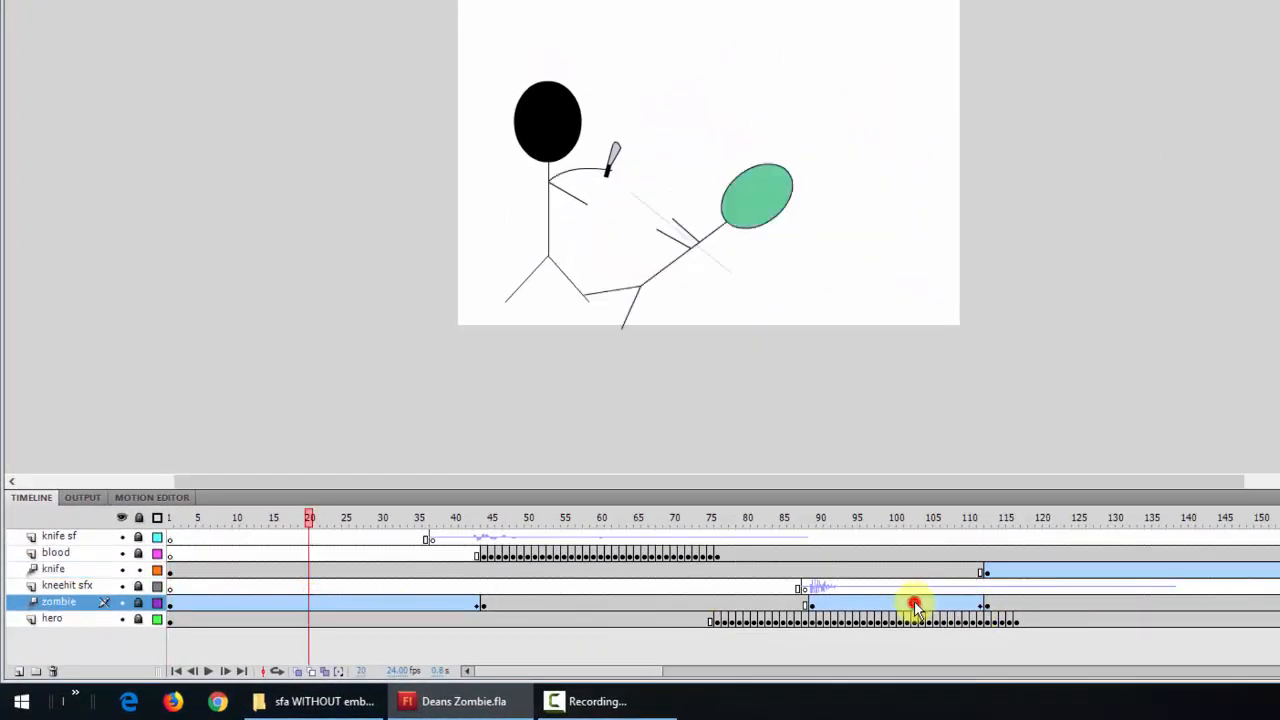
left_click(1045, 571)
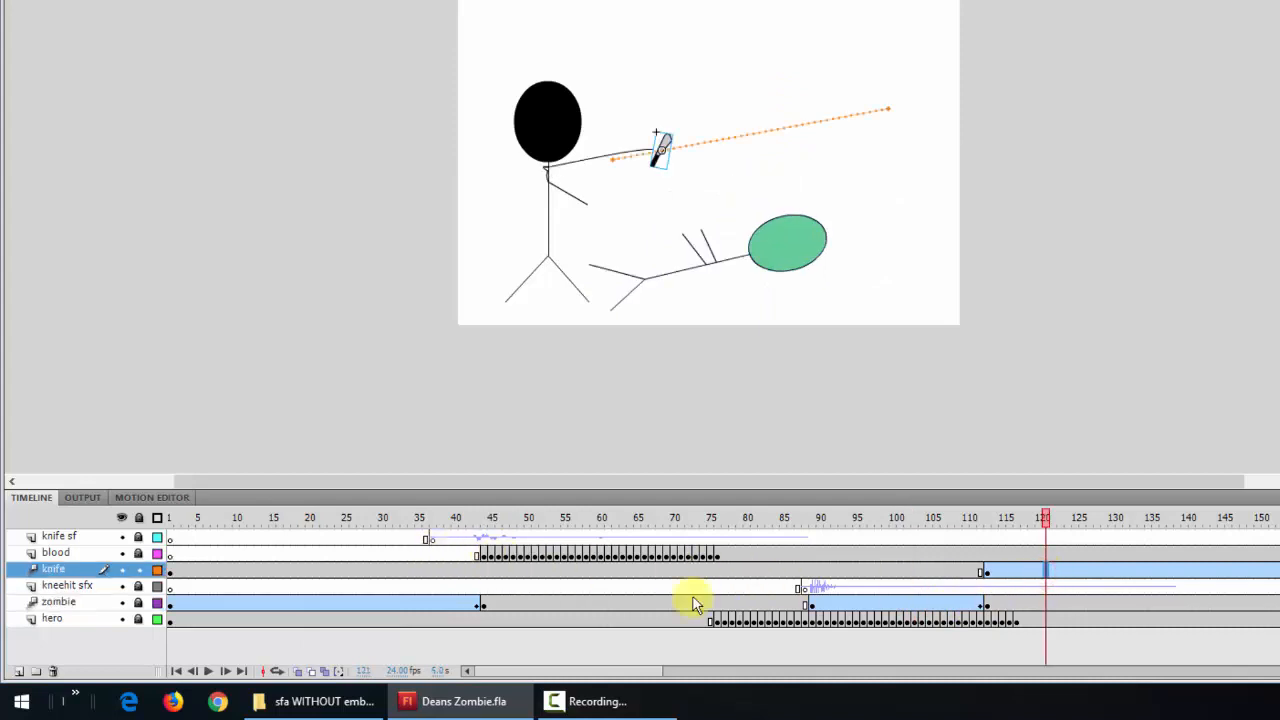
Scrub through the whole zombie animation and play it as a test movie, closing the preview at the end.
left_click(171, 518)
left_click_drag(171, 517, 838, 575)
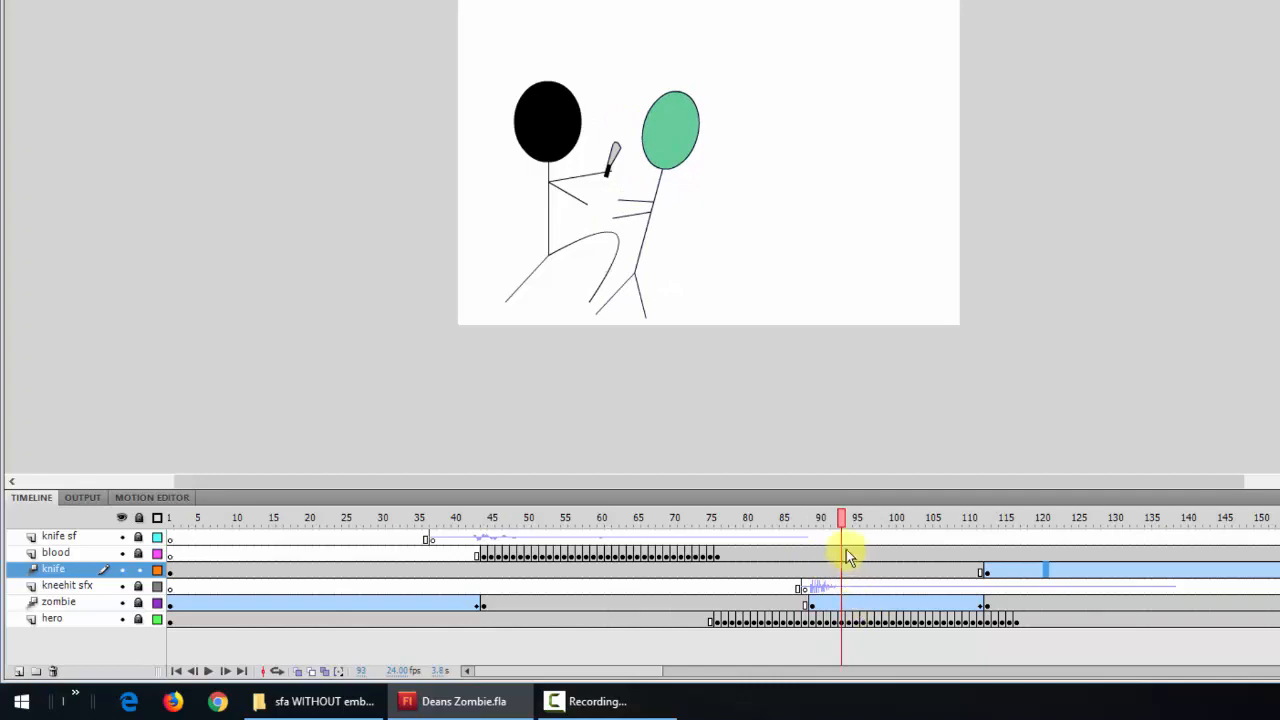
left_click_drag(840, 520, 1206, 534)
left_click_drag(1019, 587, 27, 602)
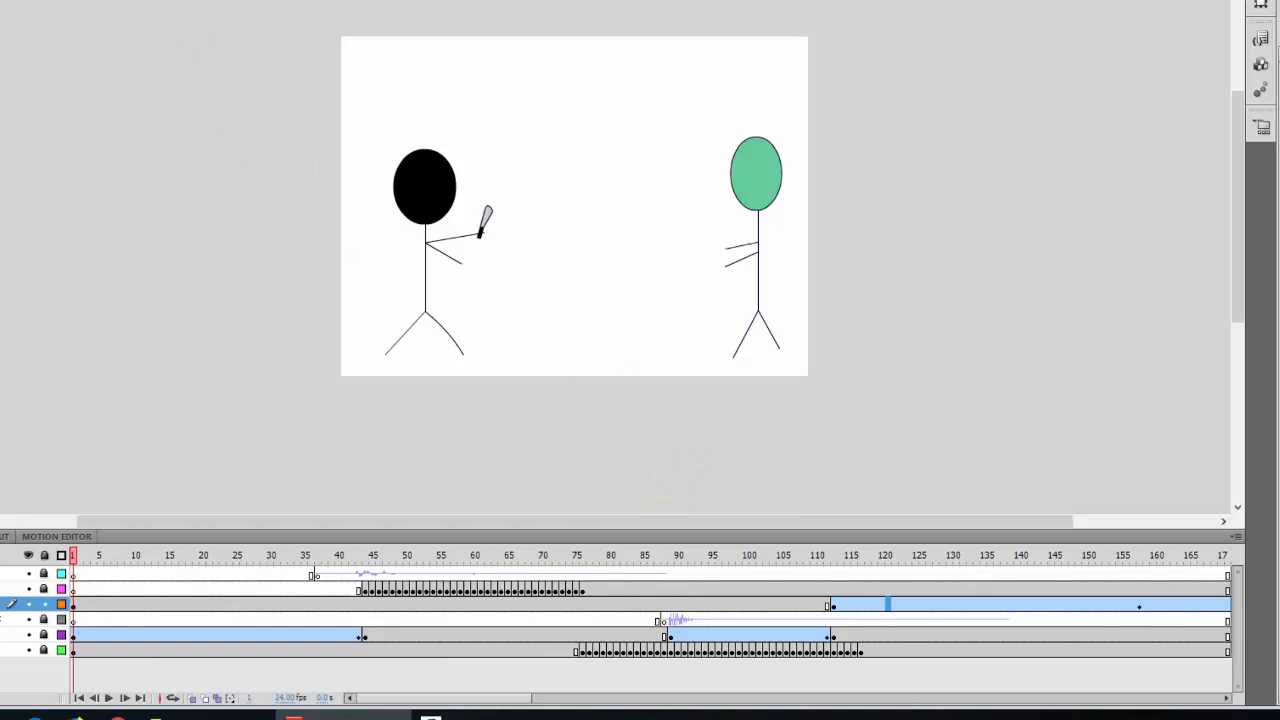
key("ctrl+Return")
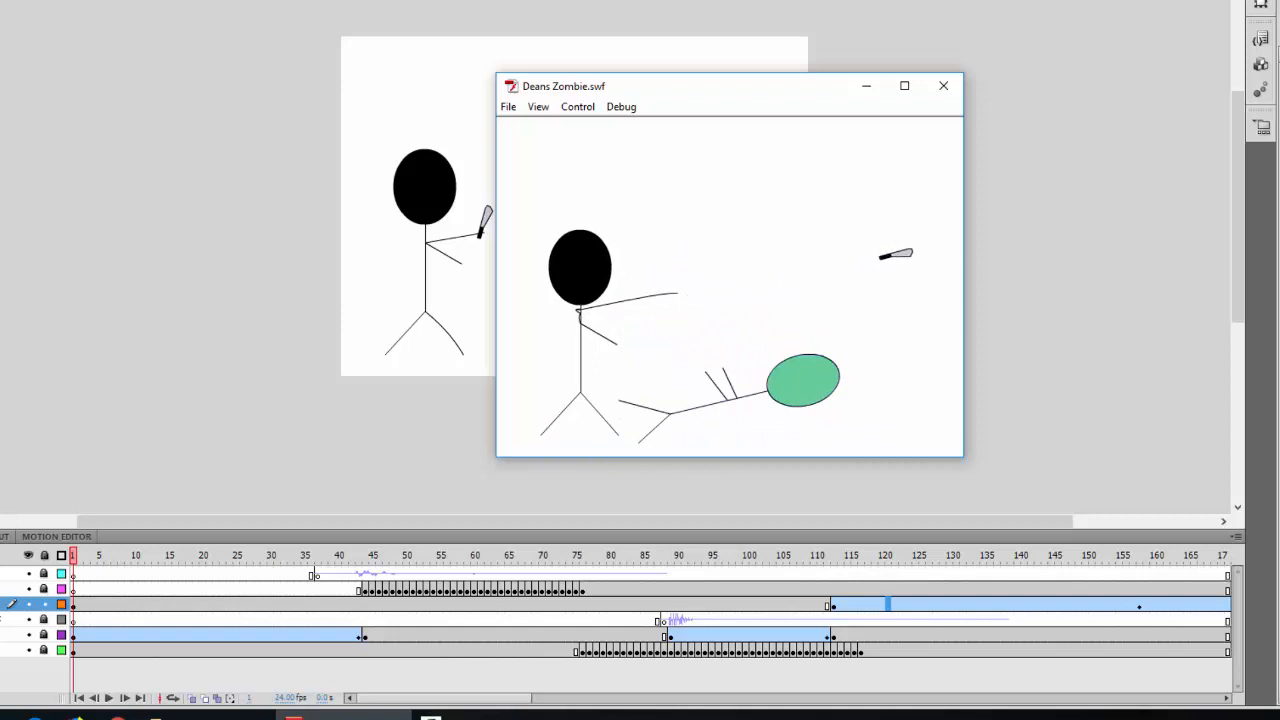
left_click(943, 85)
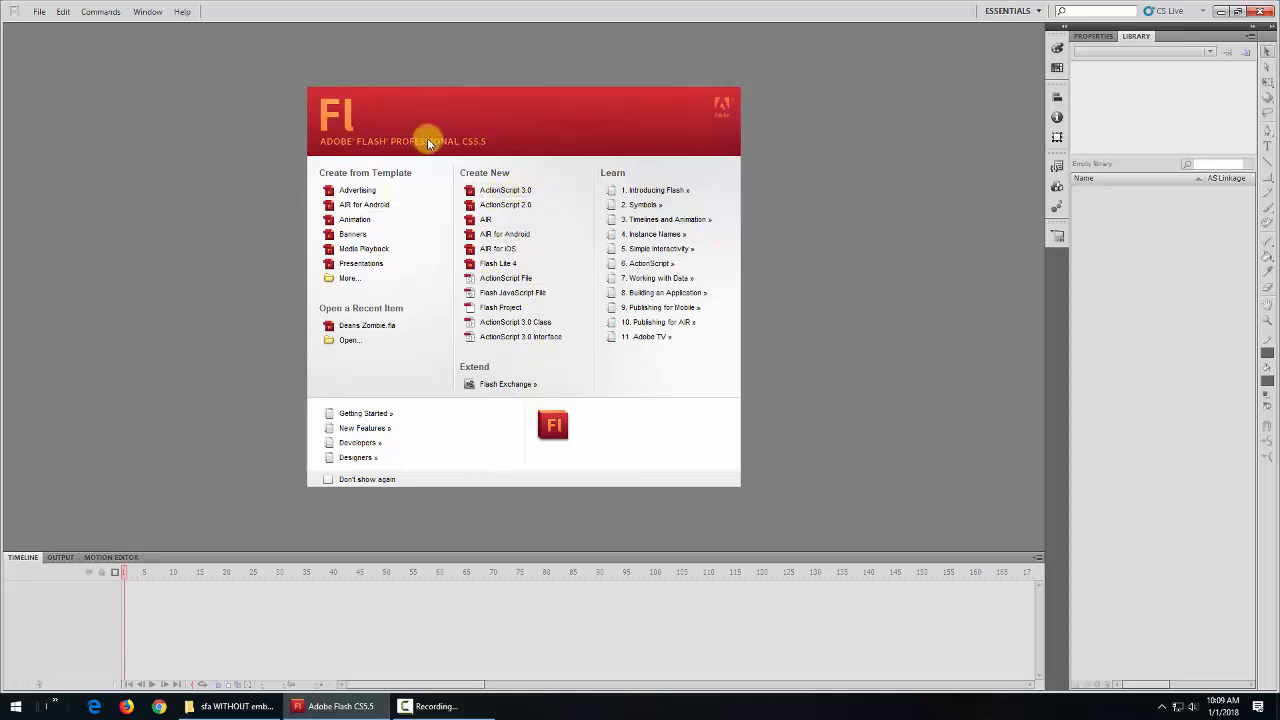
left_click(37, 12)
left_click(40, 24)
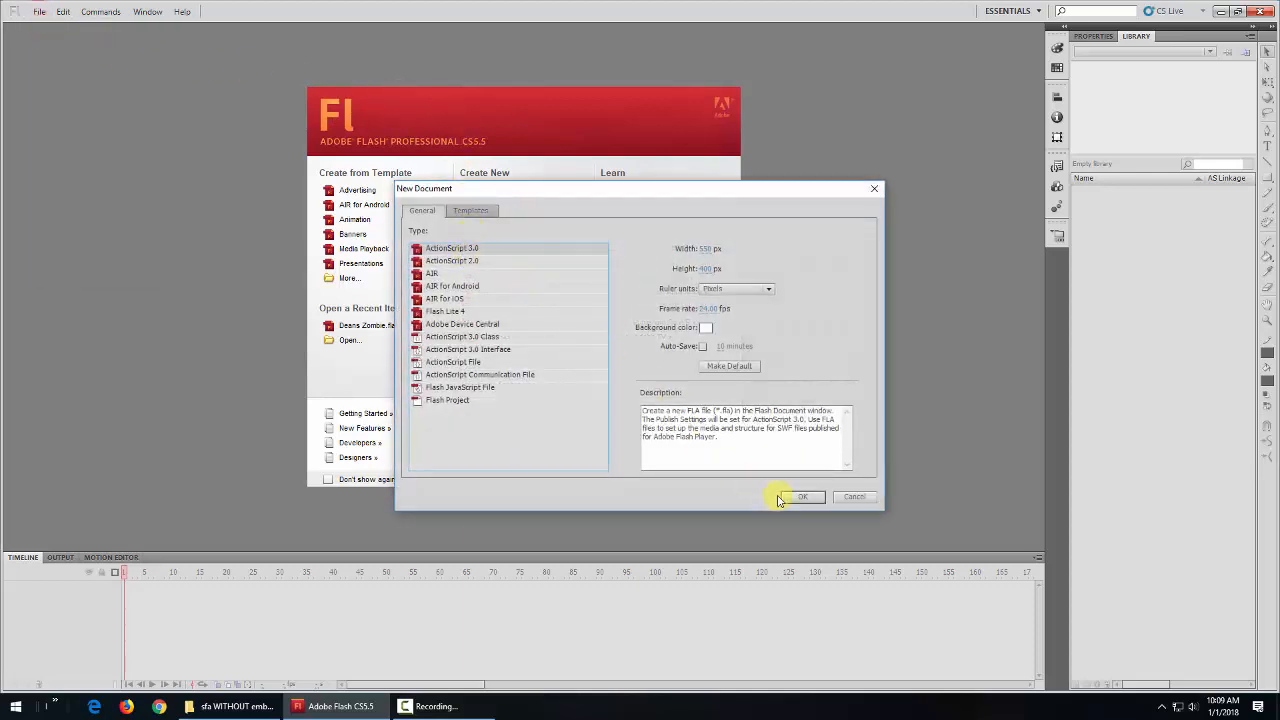
left_click(864, 497)
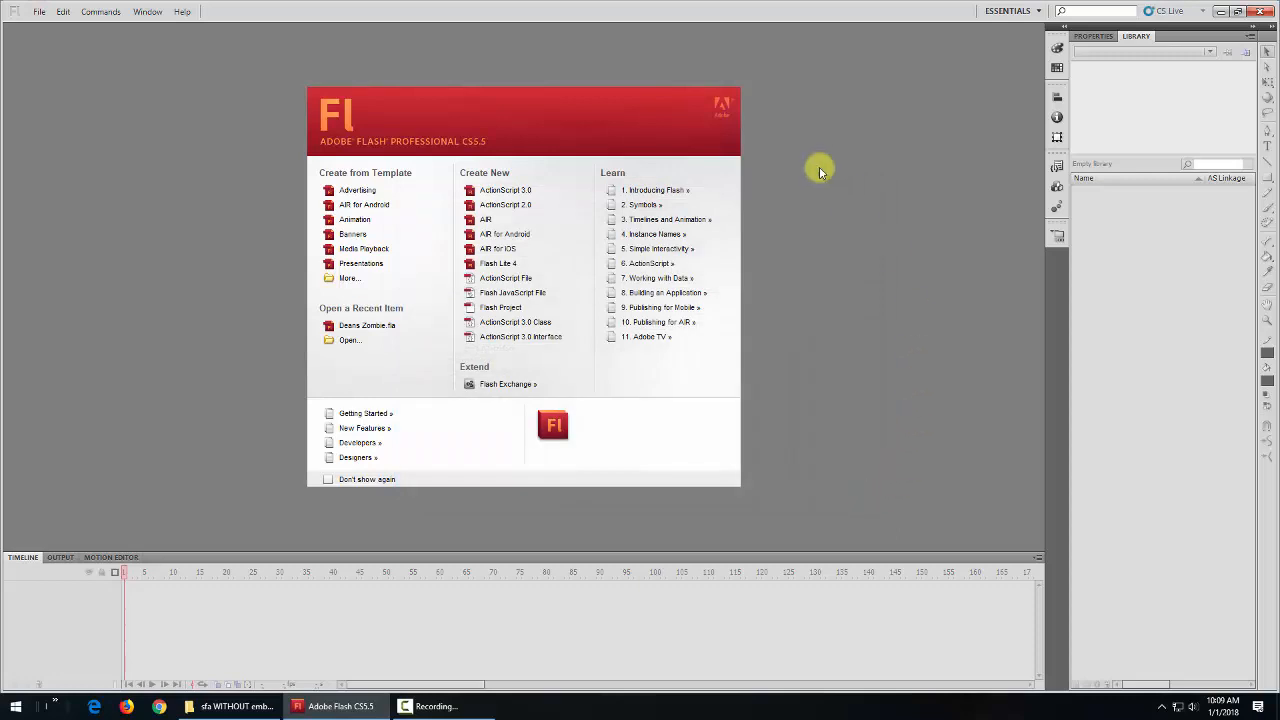
Create a new ActionScript 3.0 document and show its document properties.
left_click(490, 192)
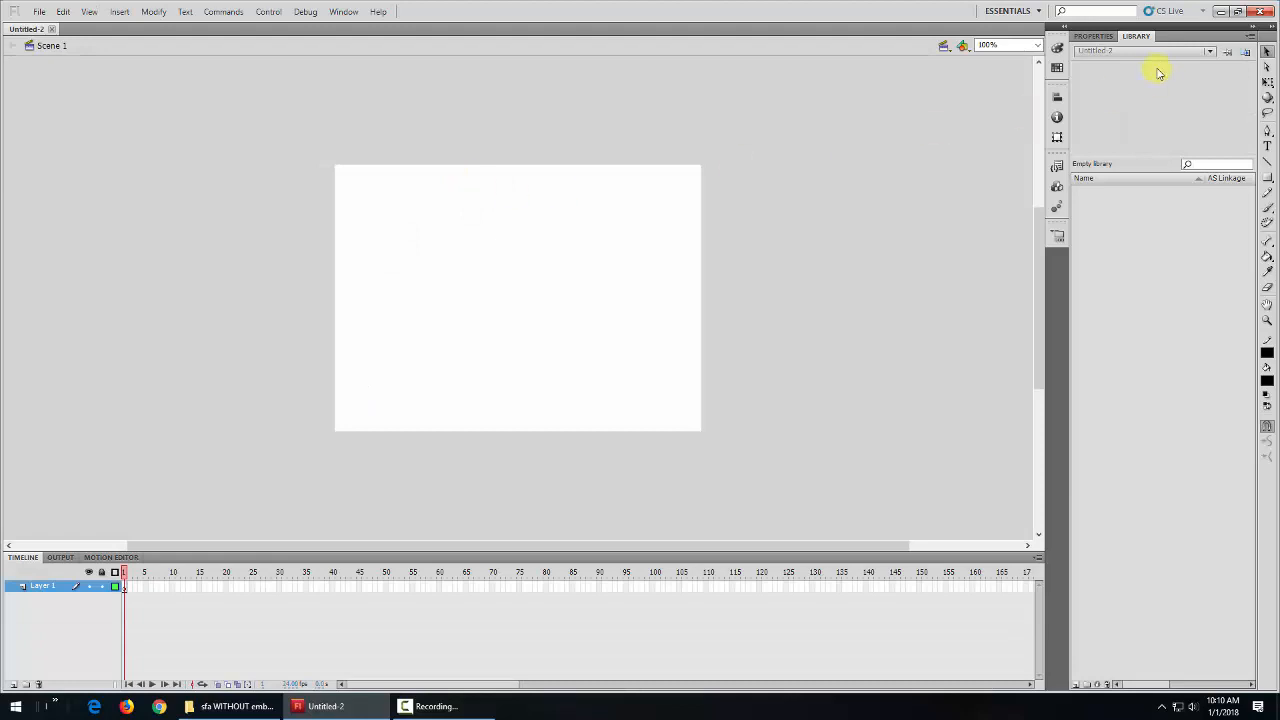
left_click(1095, 36)
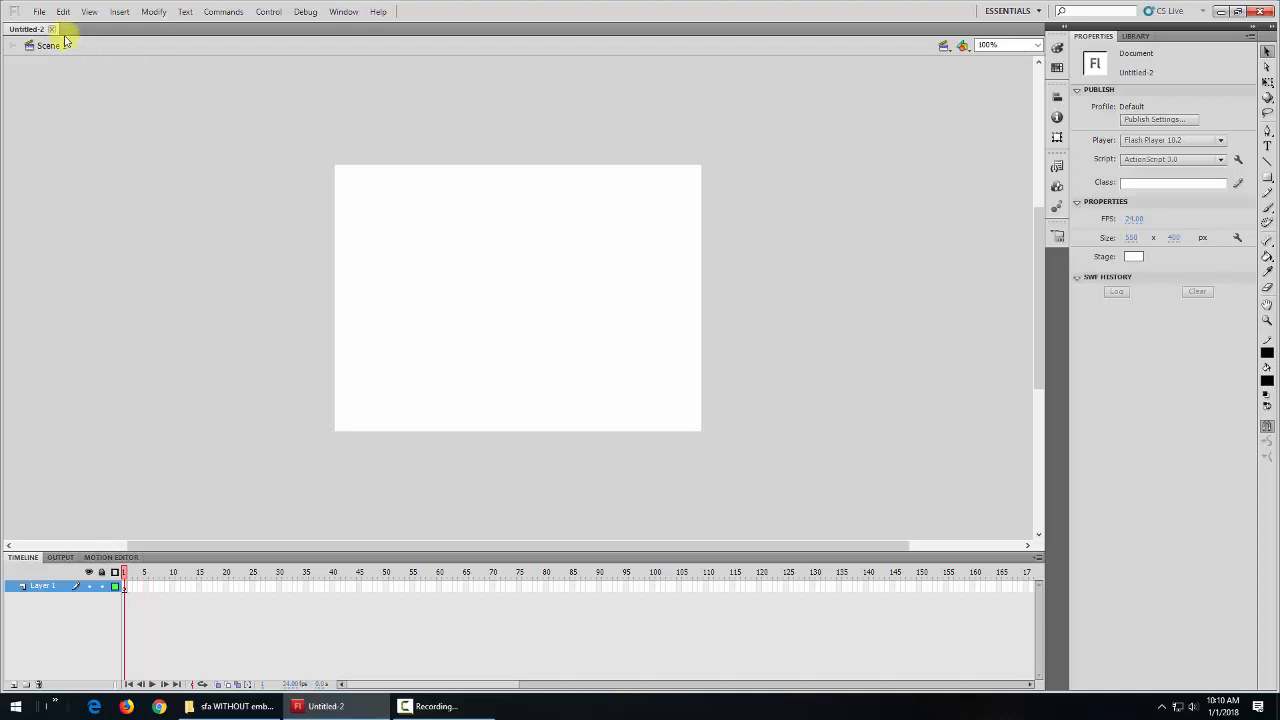
Import soccer ball.png and soccer field.png into the document's library.
left_click(38, 12)
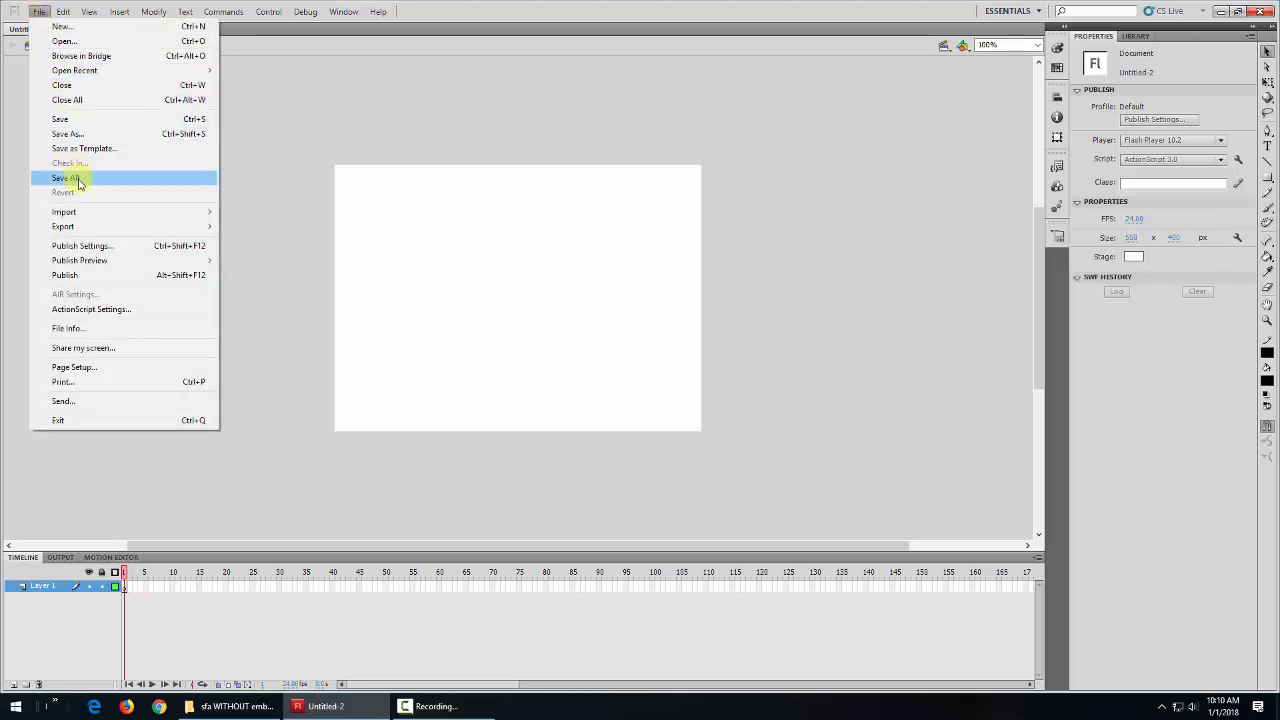
mouse_move(80, 212)
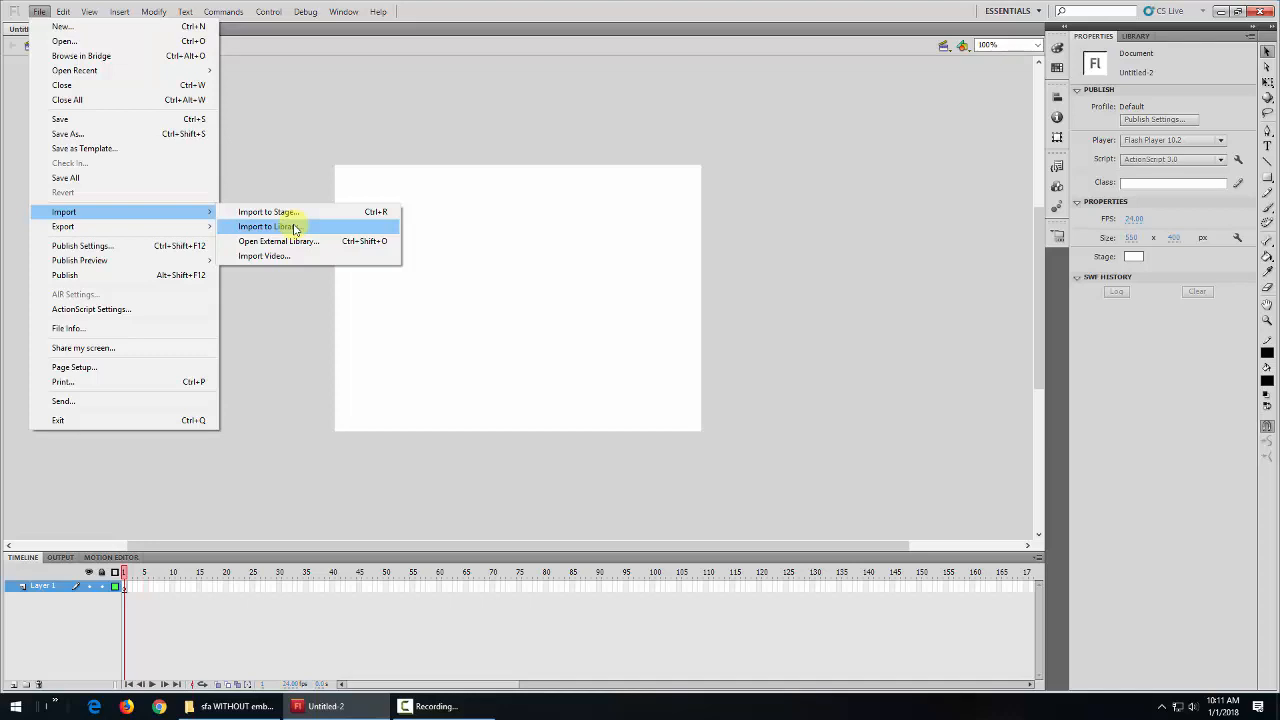
left_click(295, 227)
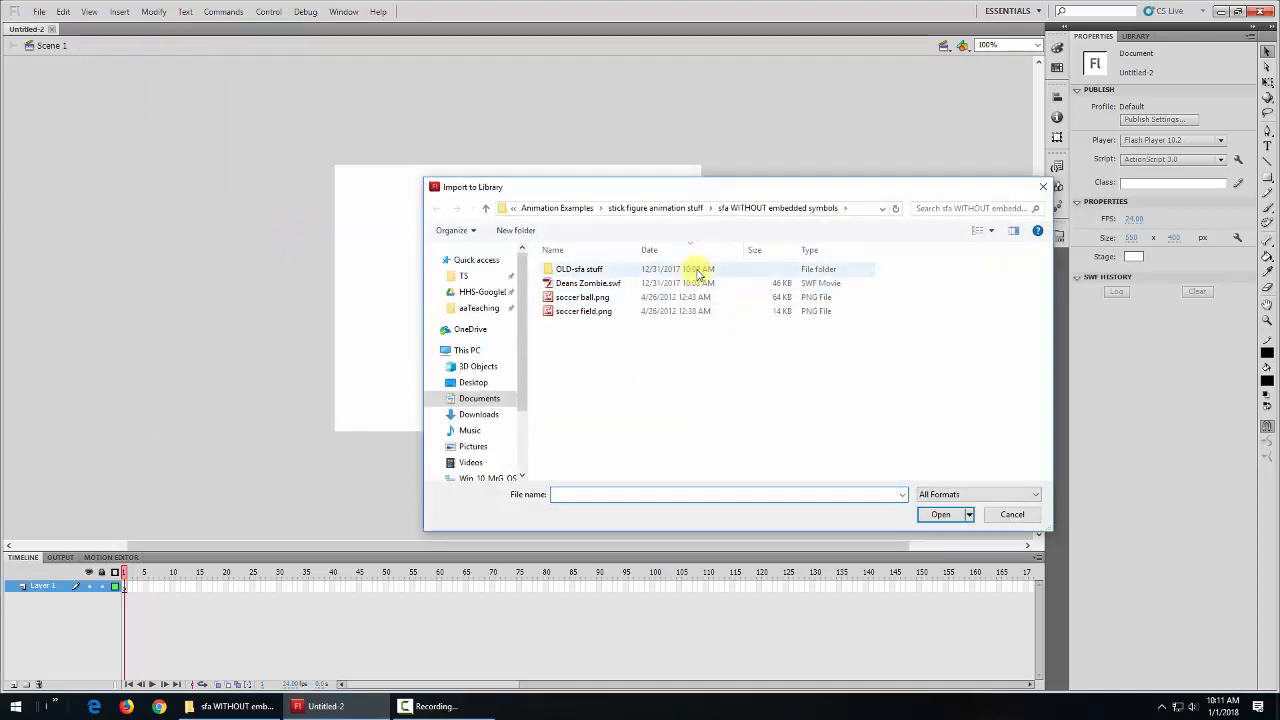
left_click(568, 297)
left_click(580, 313, "ctrl")
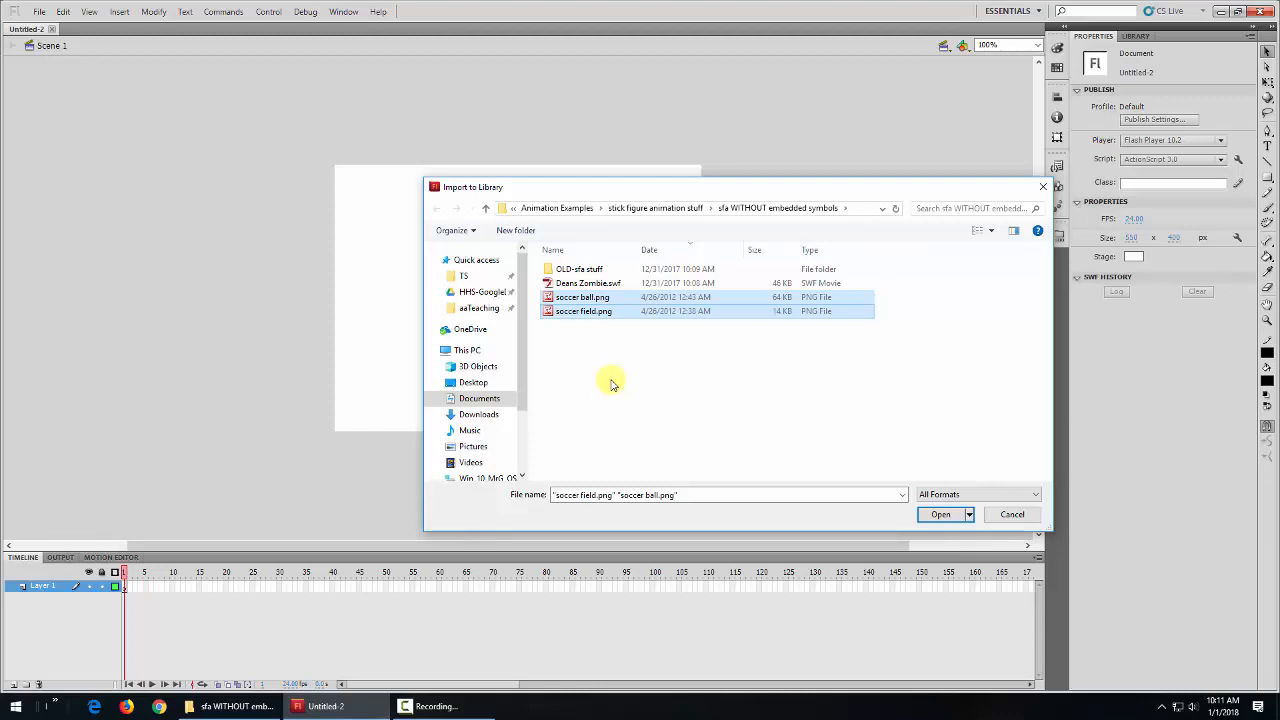
left_click(940, 516)
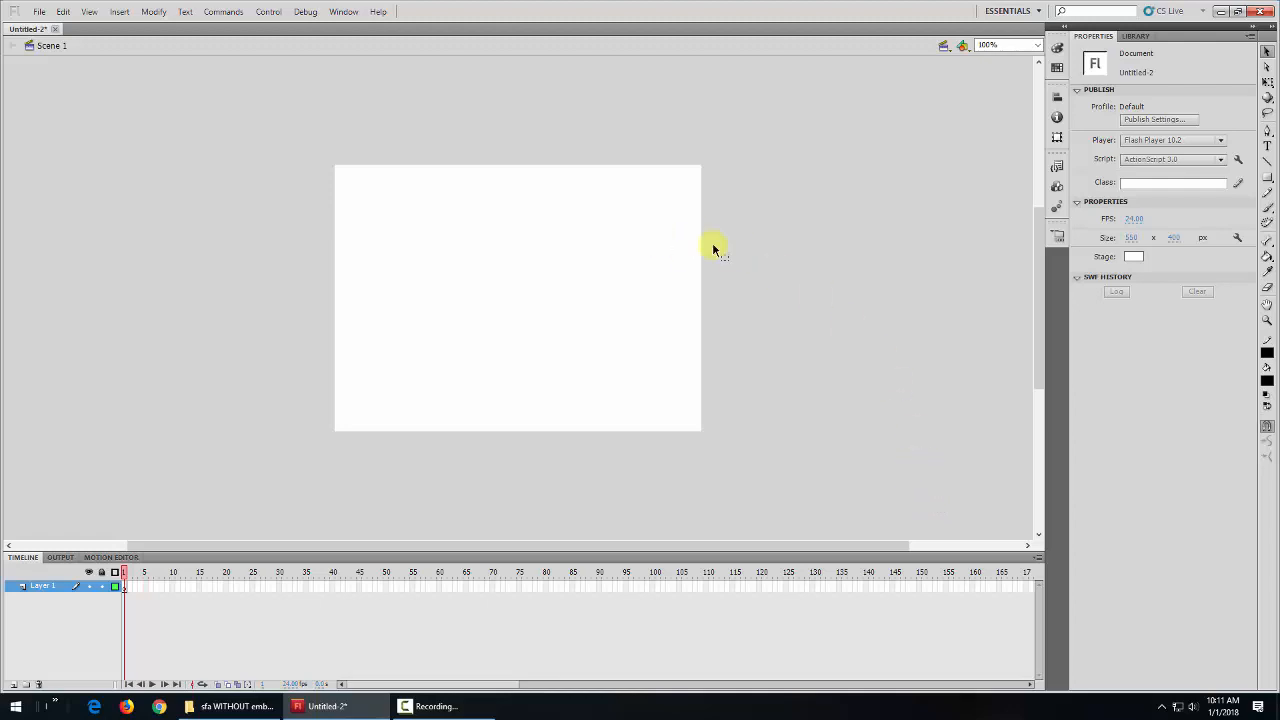
Preview each library item: soccer ball.png, soccer field.png, Symbol 1 and Symbol 2.
left_click(1134, 37)
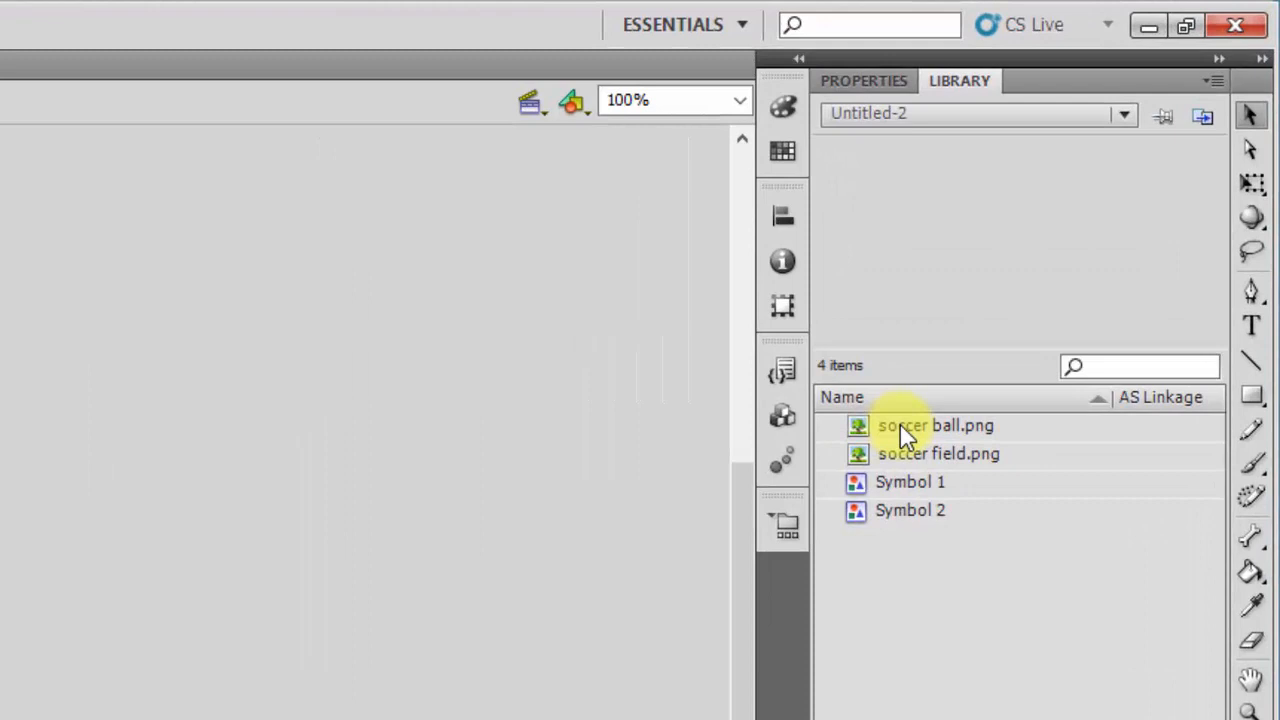
left_click(916, 425)
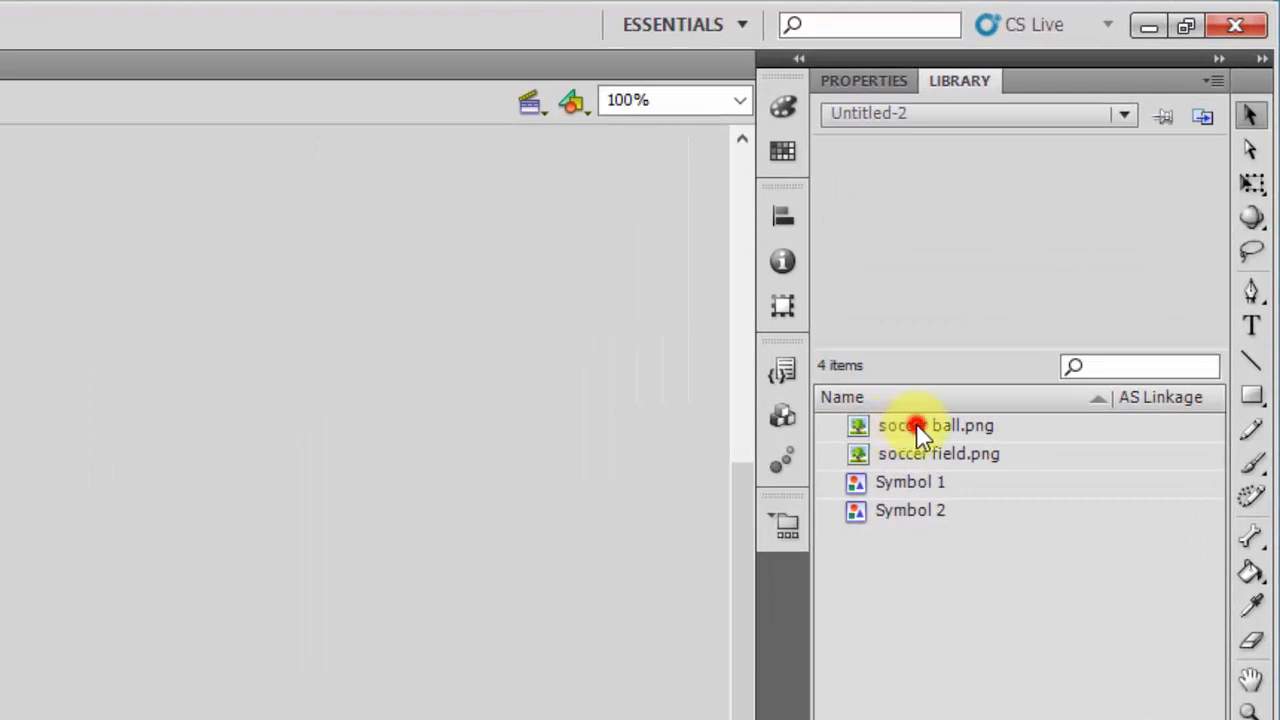
left_click(916, 454)
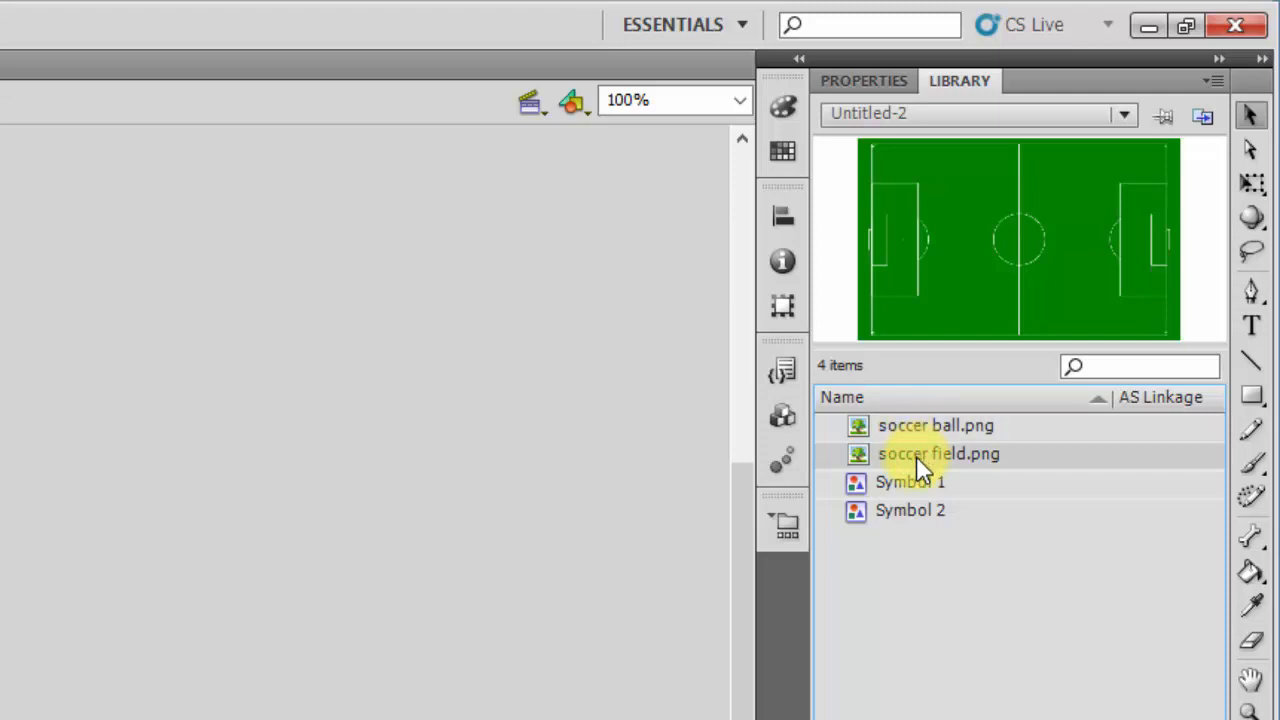
left_click(914, 482)
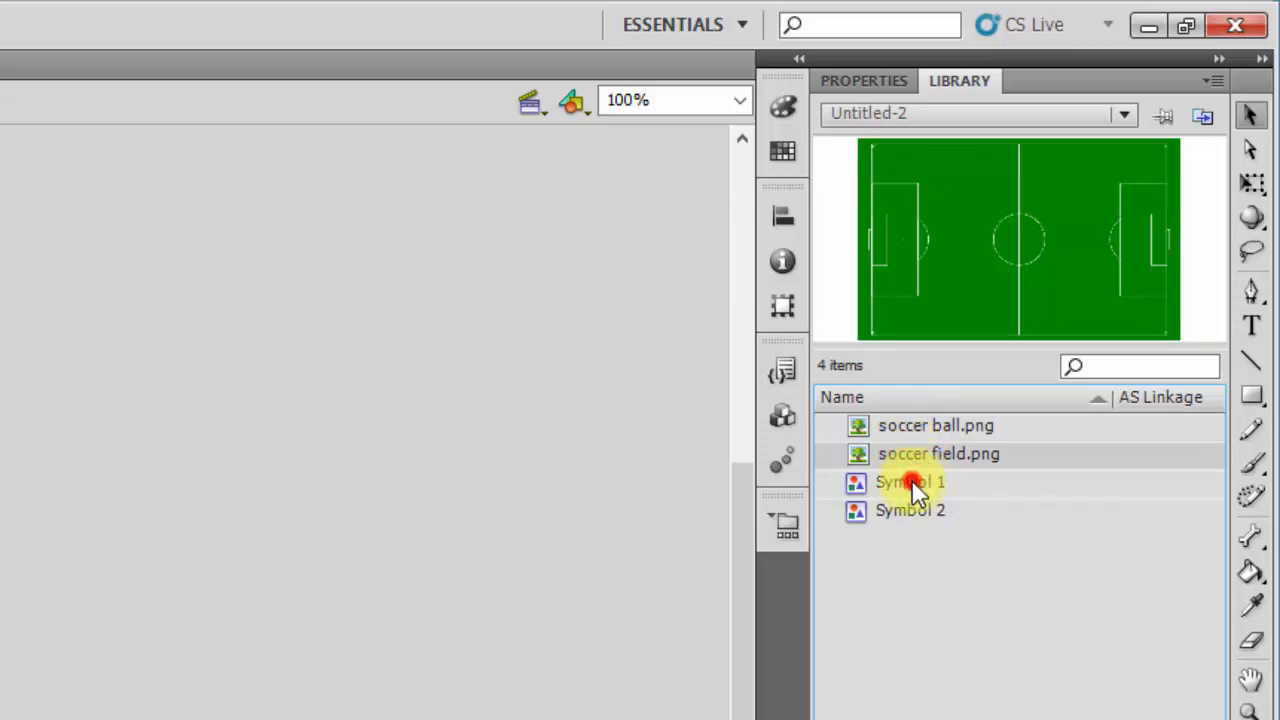
left_click(912, 510)
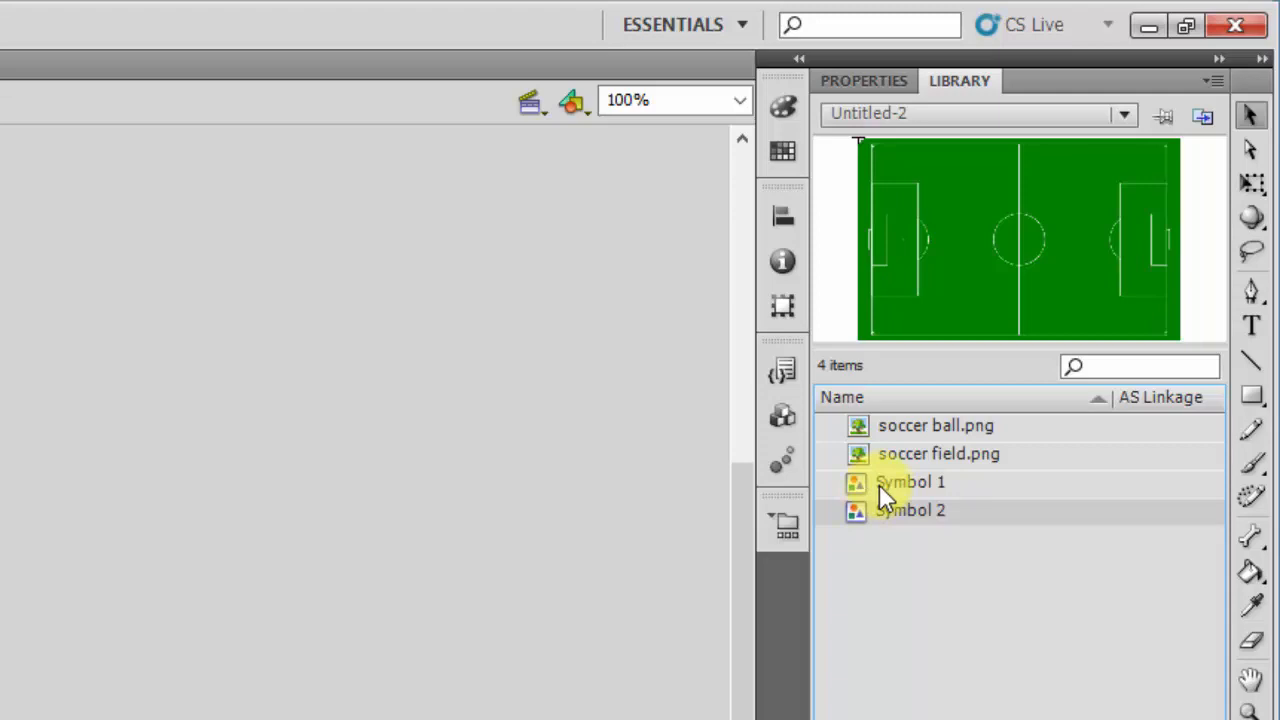
left_click(895, 434)
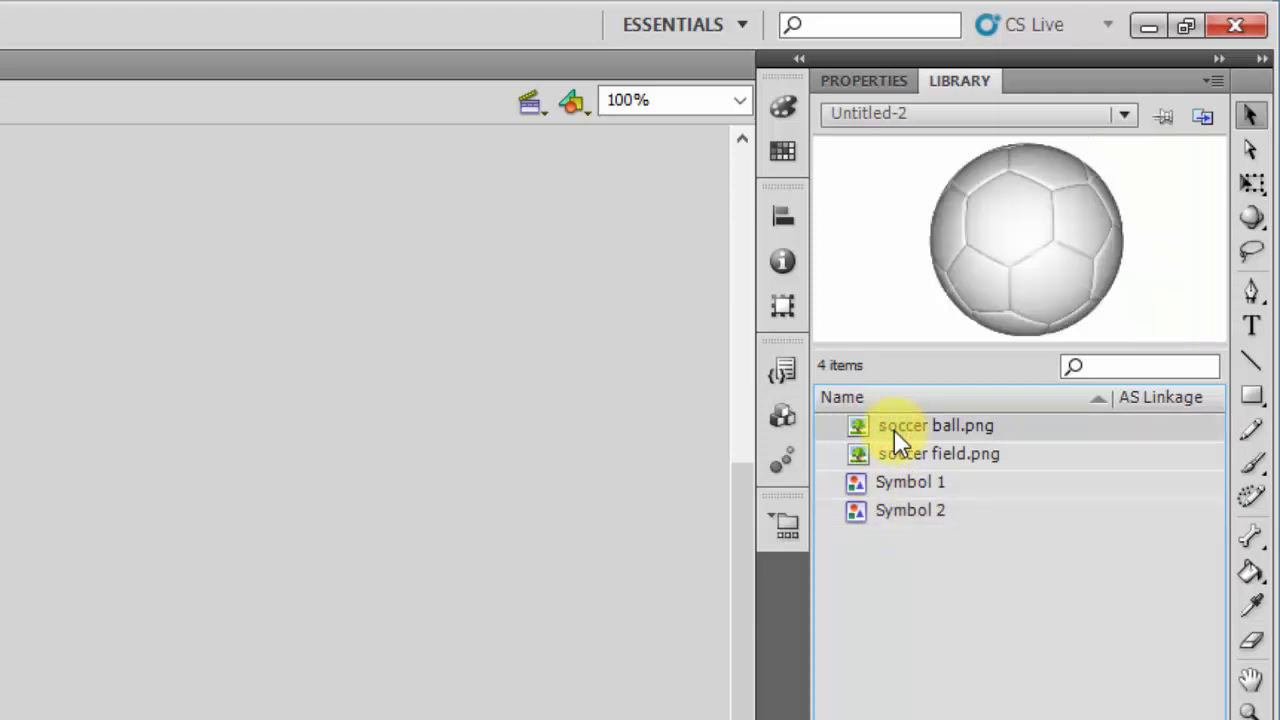
left_click(898, 460)
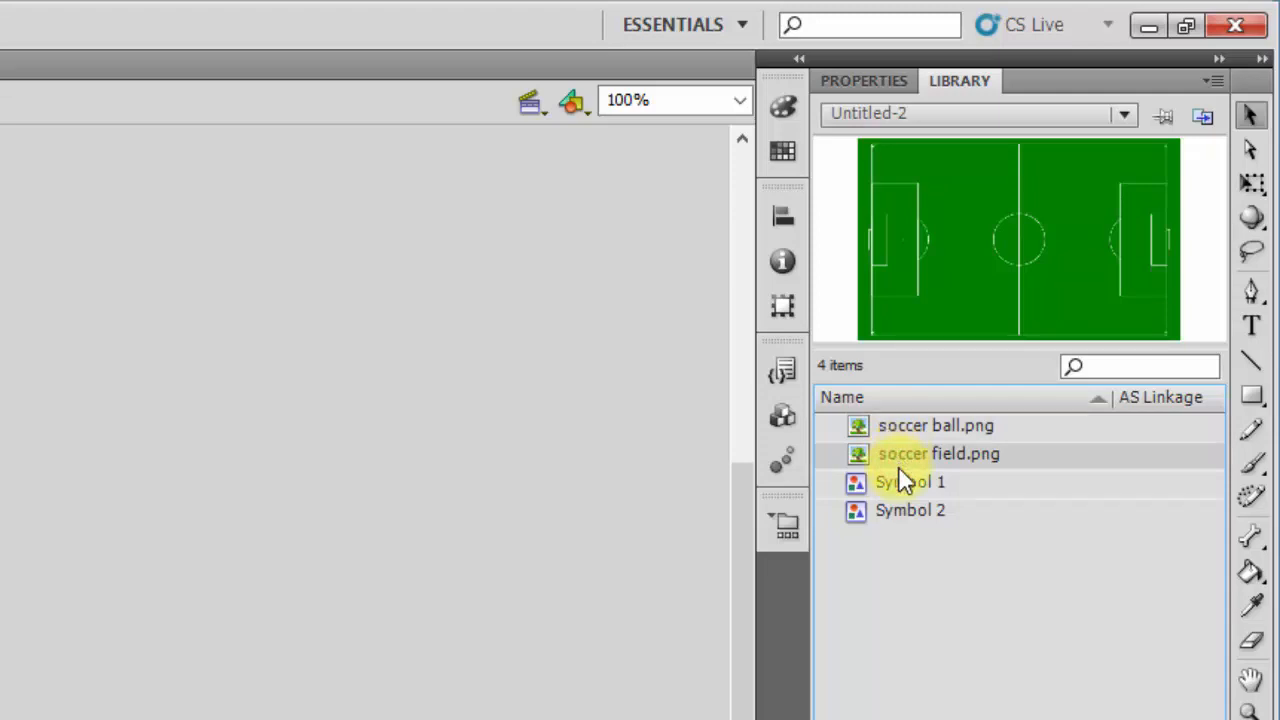
left_click(900, 483)
left_click(899, 512)
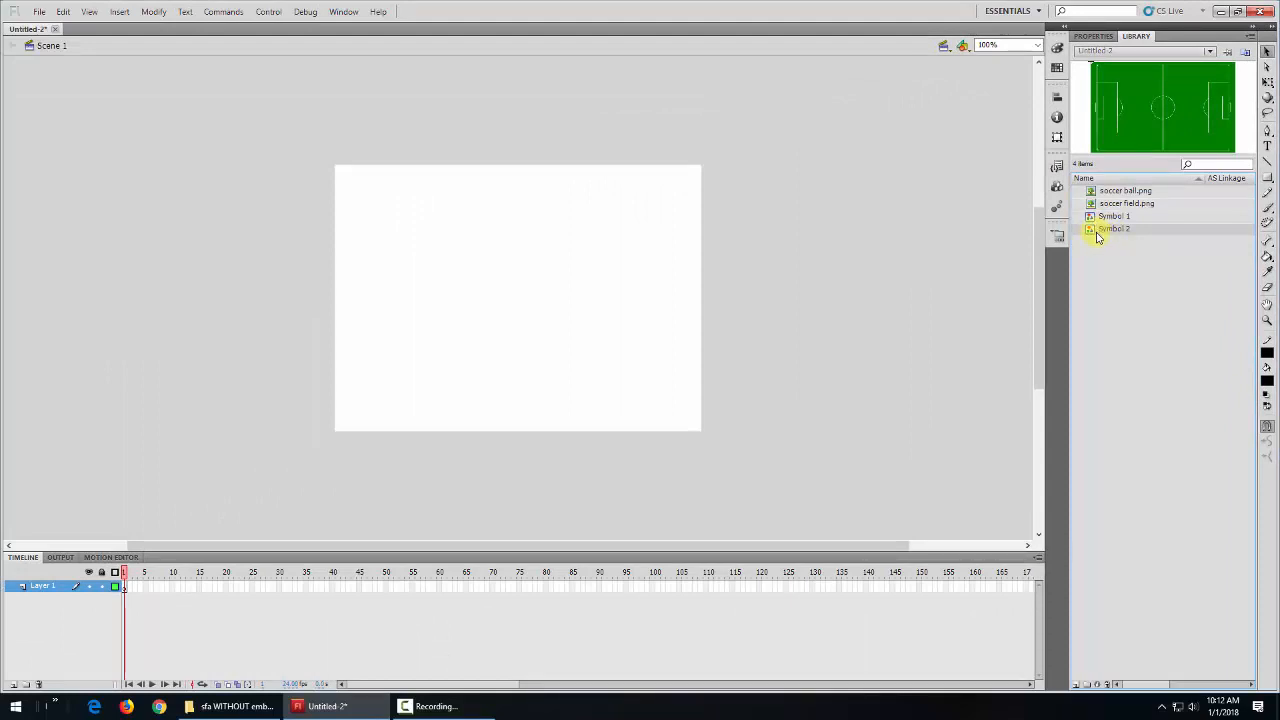
Delete Symbol 2 from the library.
right_click(1092, 233)
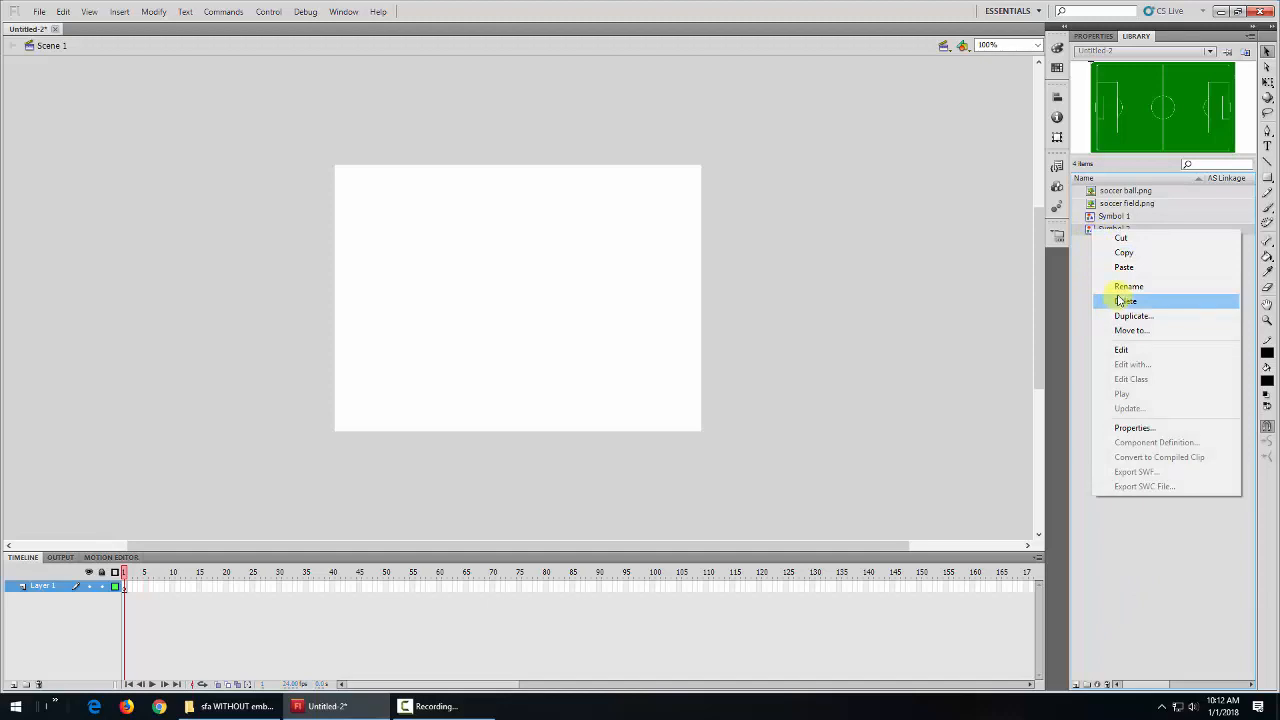
left_click(1089, 290)
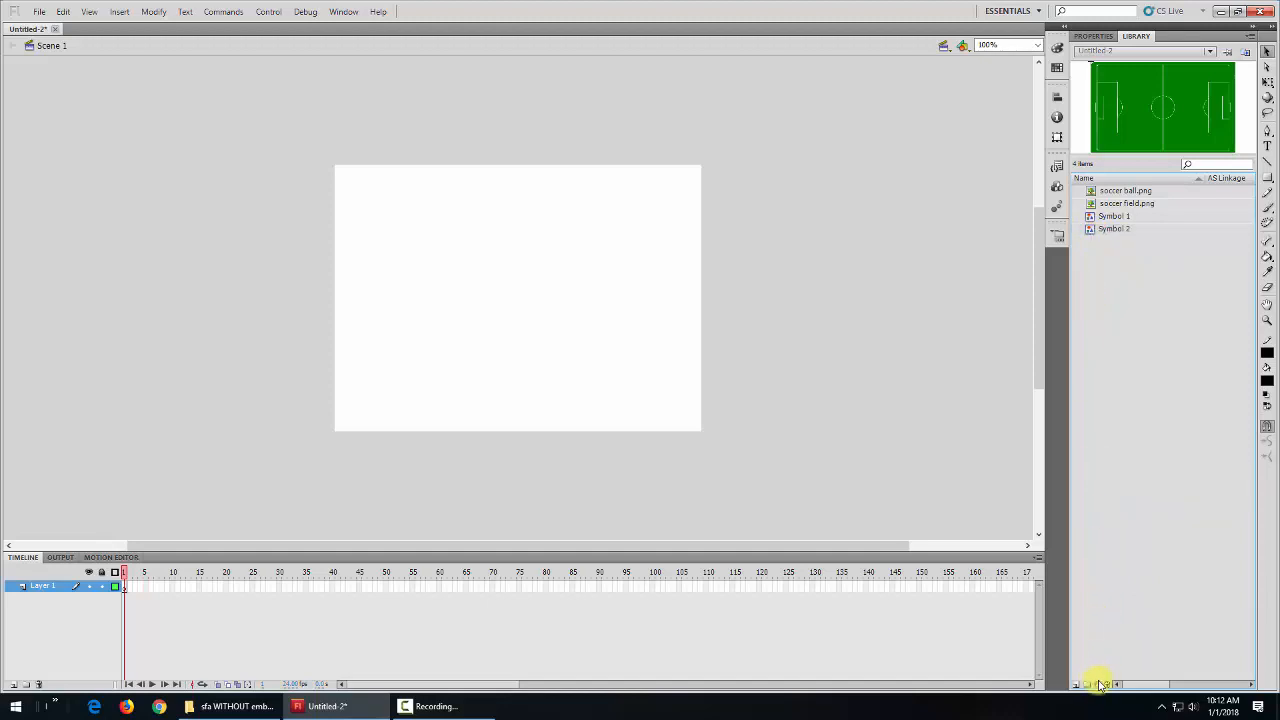
left_click(1113, 230)
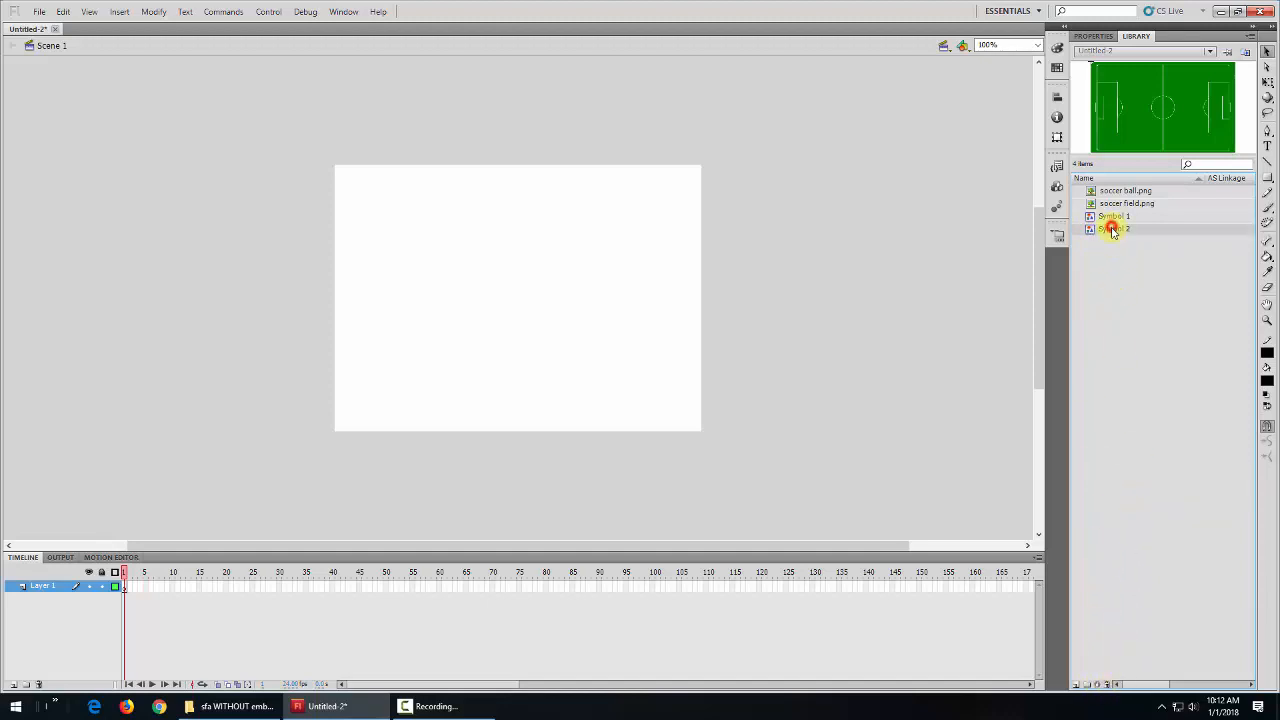
key("Delete")
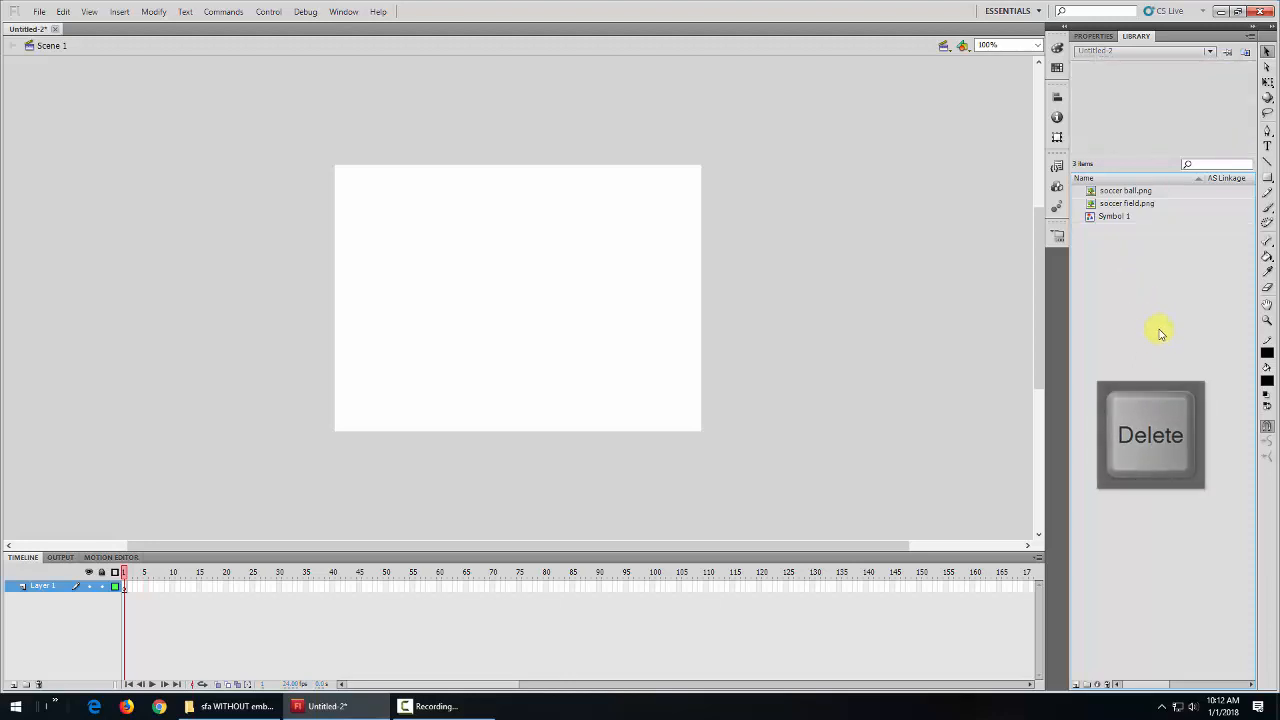
Place soccer field.png from the library over the whole stage, then preview it as a test movie and close the preview.
left_click(1113, 218)
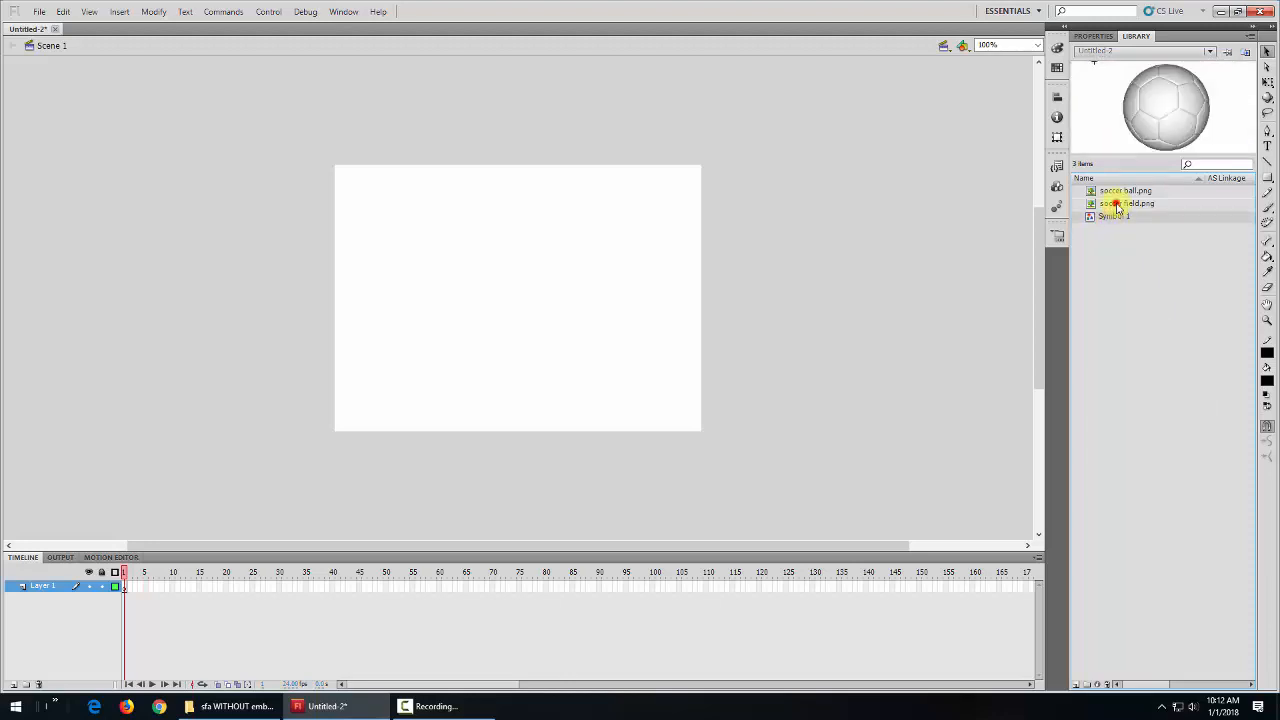
left_click(1116, 205)
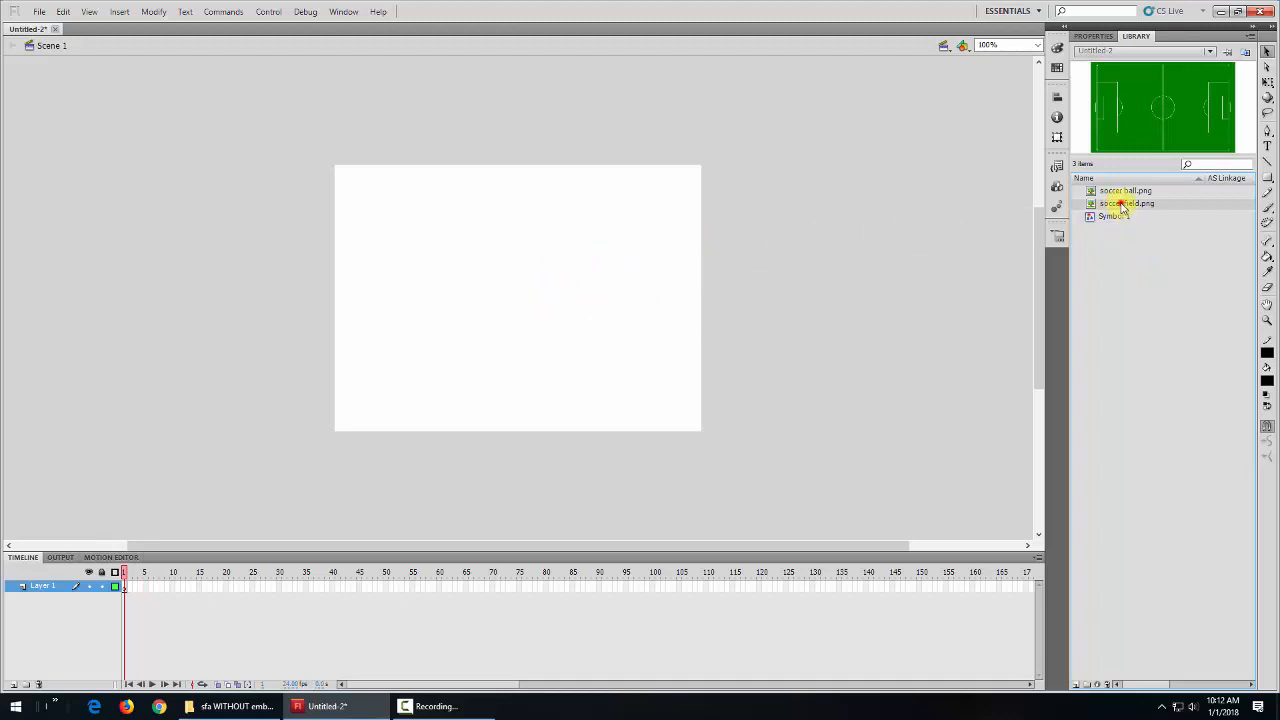
left_click_drag(1121, 206, 535, 300)
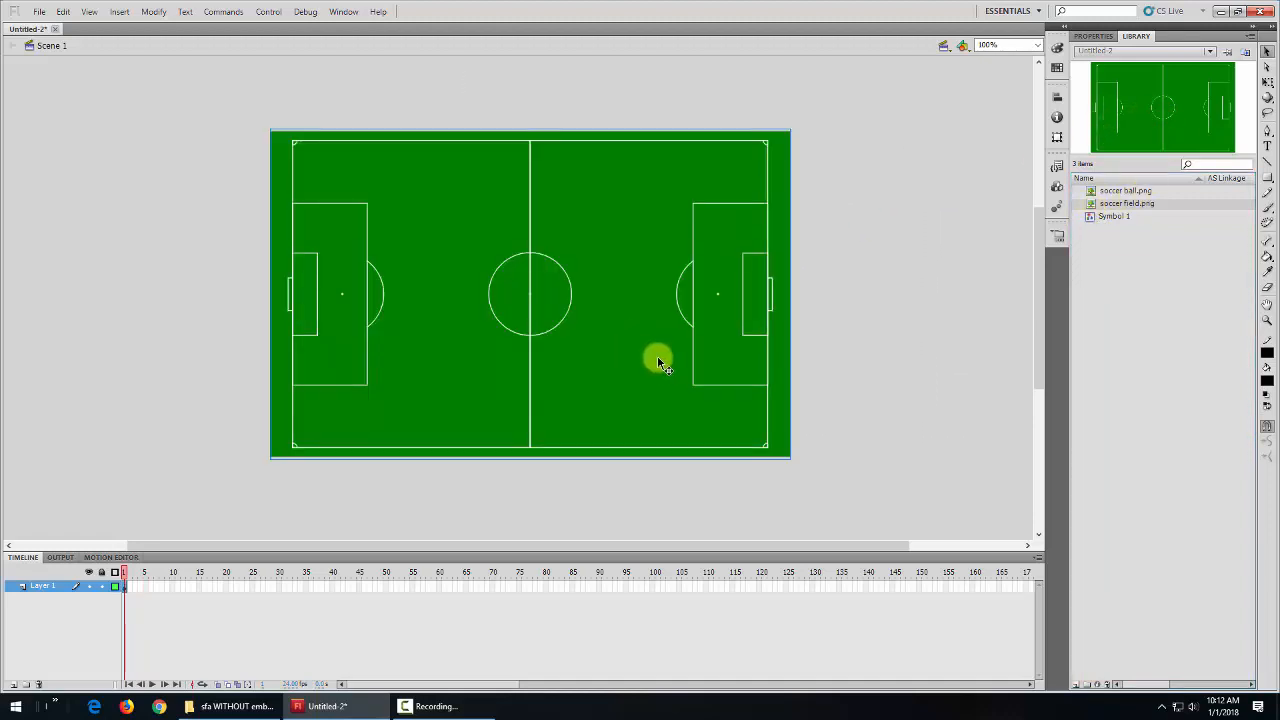
left_click_drag(623, 254, 633, 299)
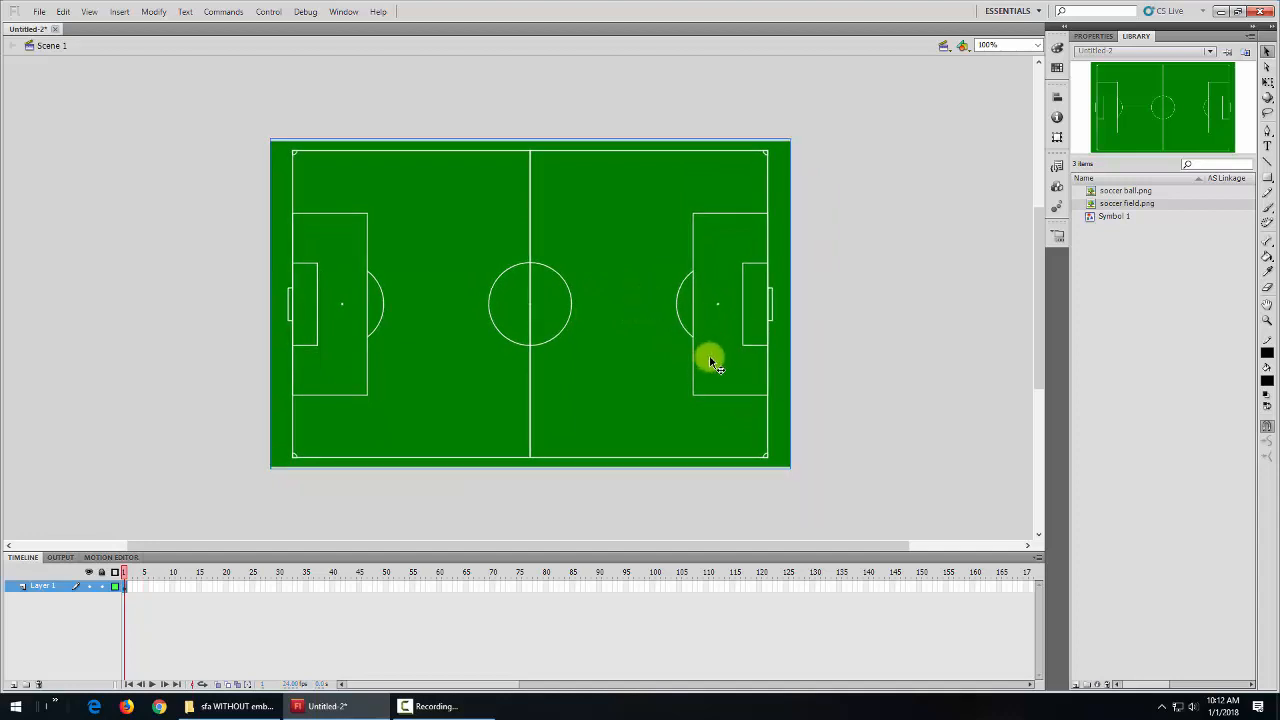
key("ctrl+Return")
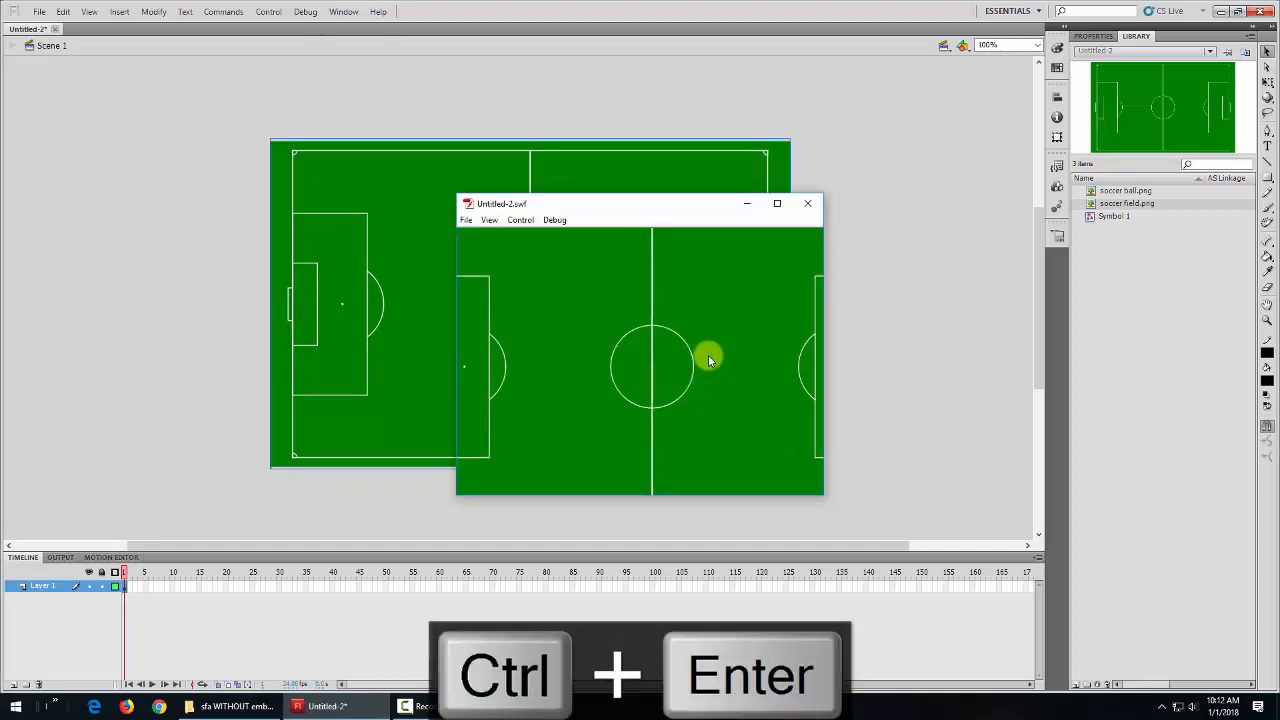
left_click(809, 206)
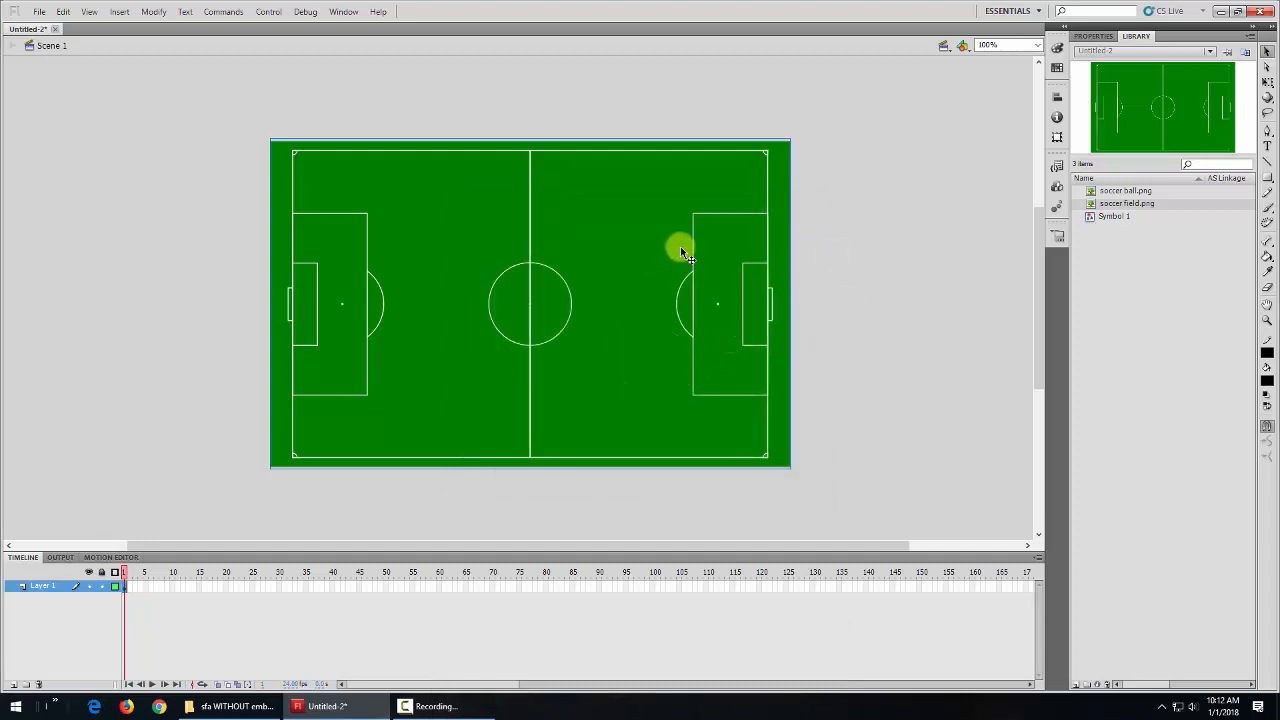
Shift the soccer field image partly off the stage and compare its width and height with the document size in their properties.
left_click_drag(680, 250, 563, 288)
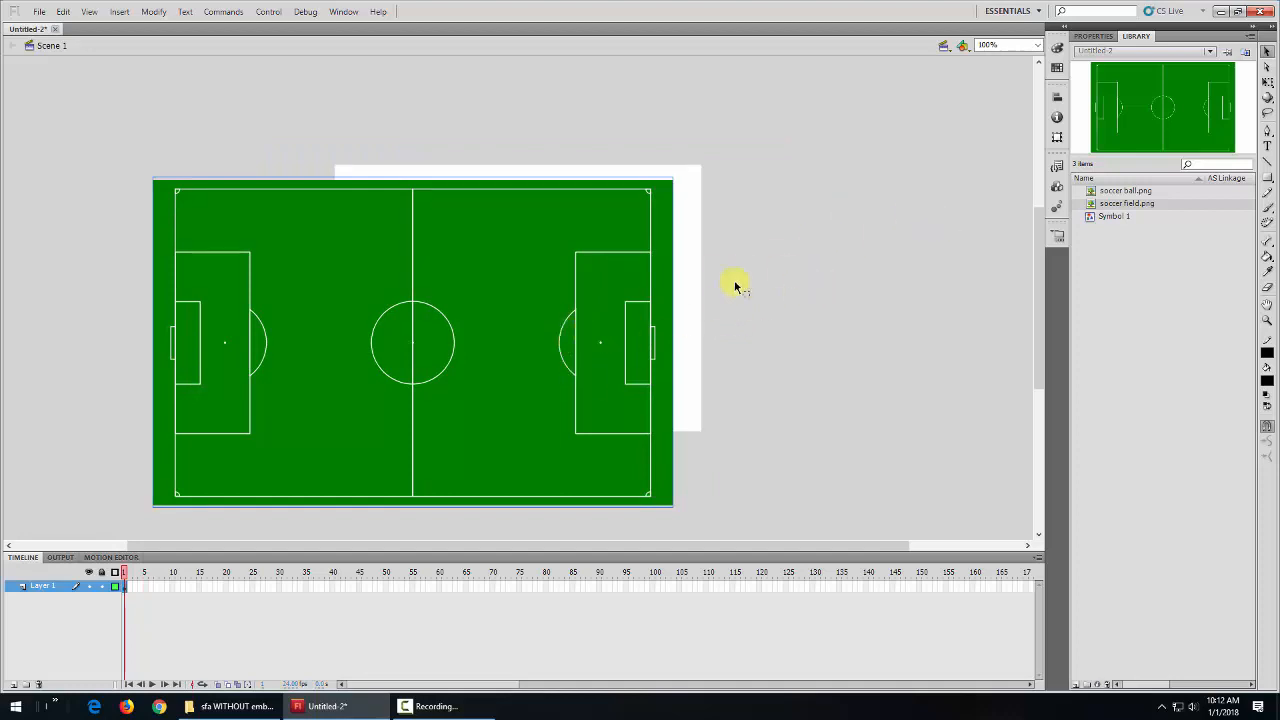
left_click(1086, 38)
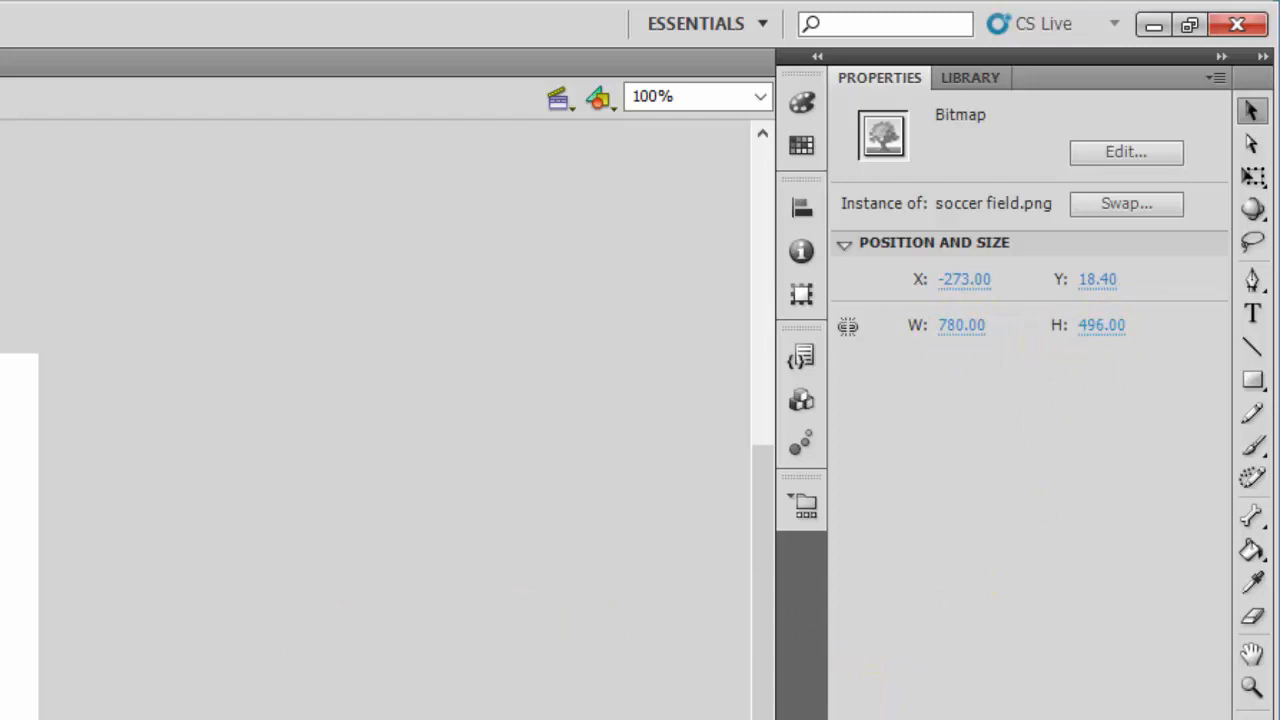
left_click(461, 425)
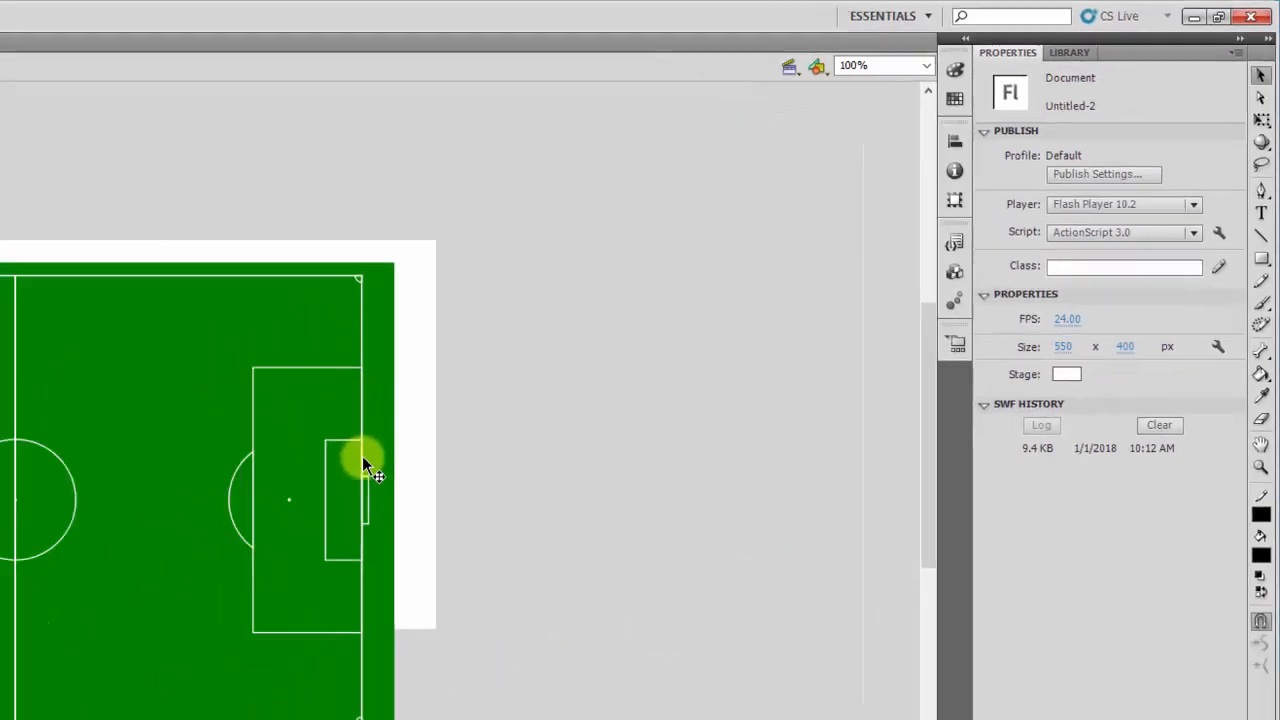
left_click(364, 462)
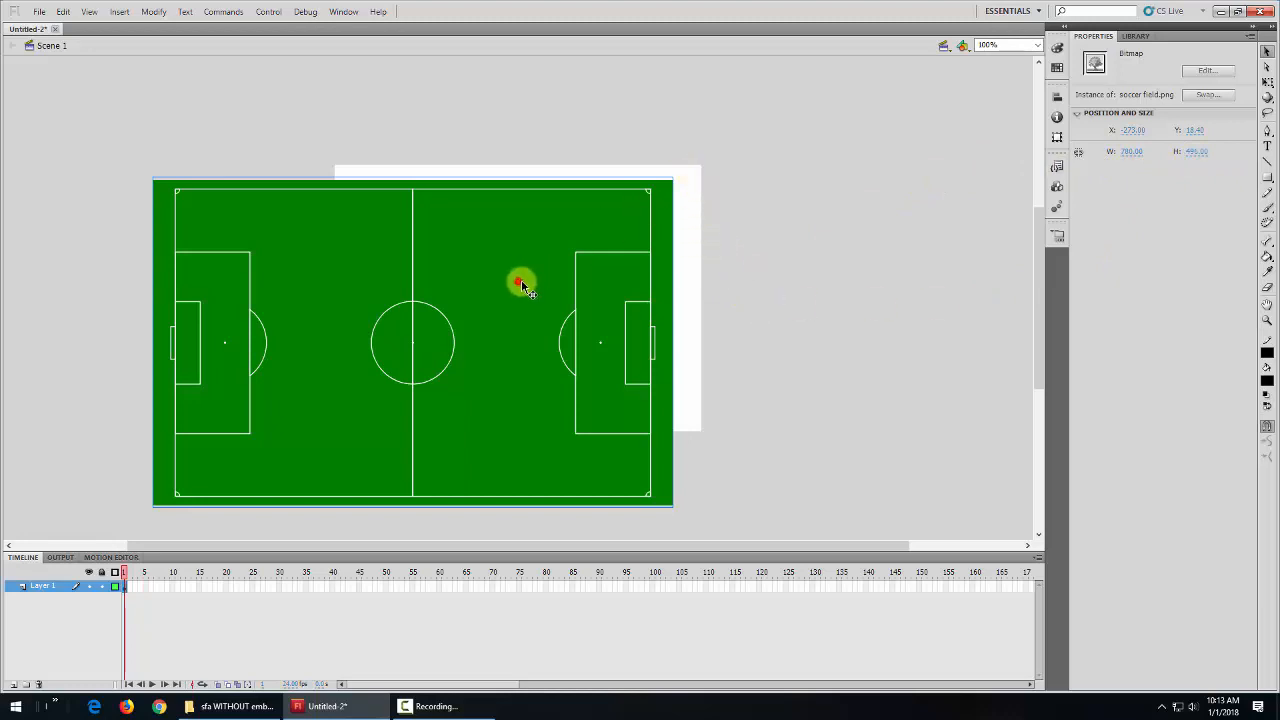
left_click_drag(523, 280, 657, 268)
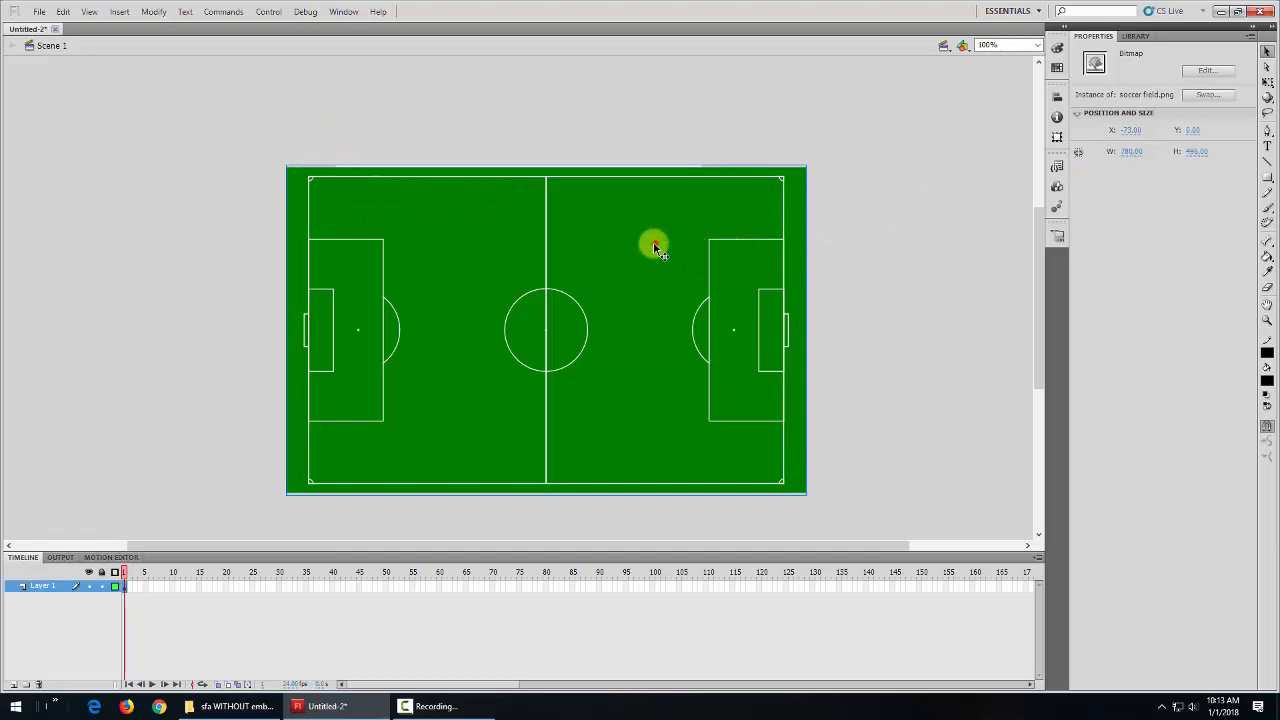
left_click_drag(655, 247, 521, 248)
left_click(902, 216)
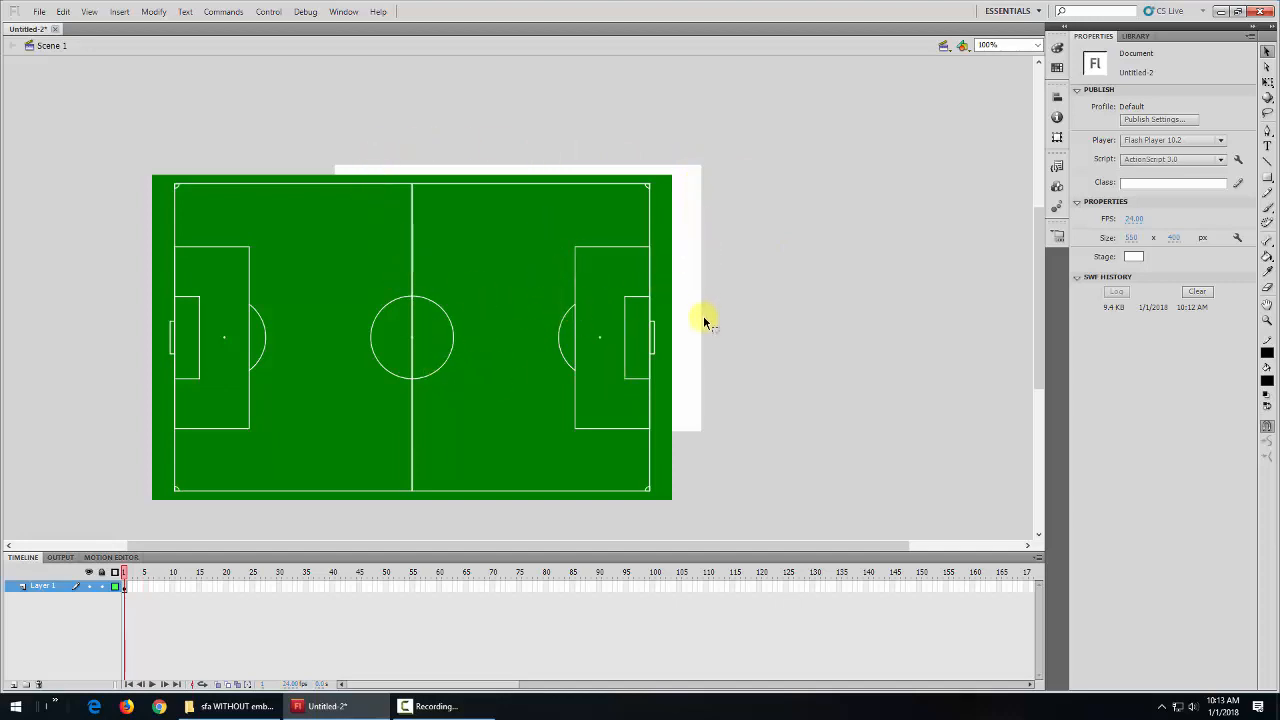
left_click(618, 213)
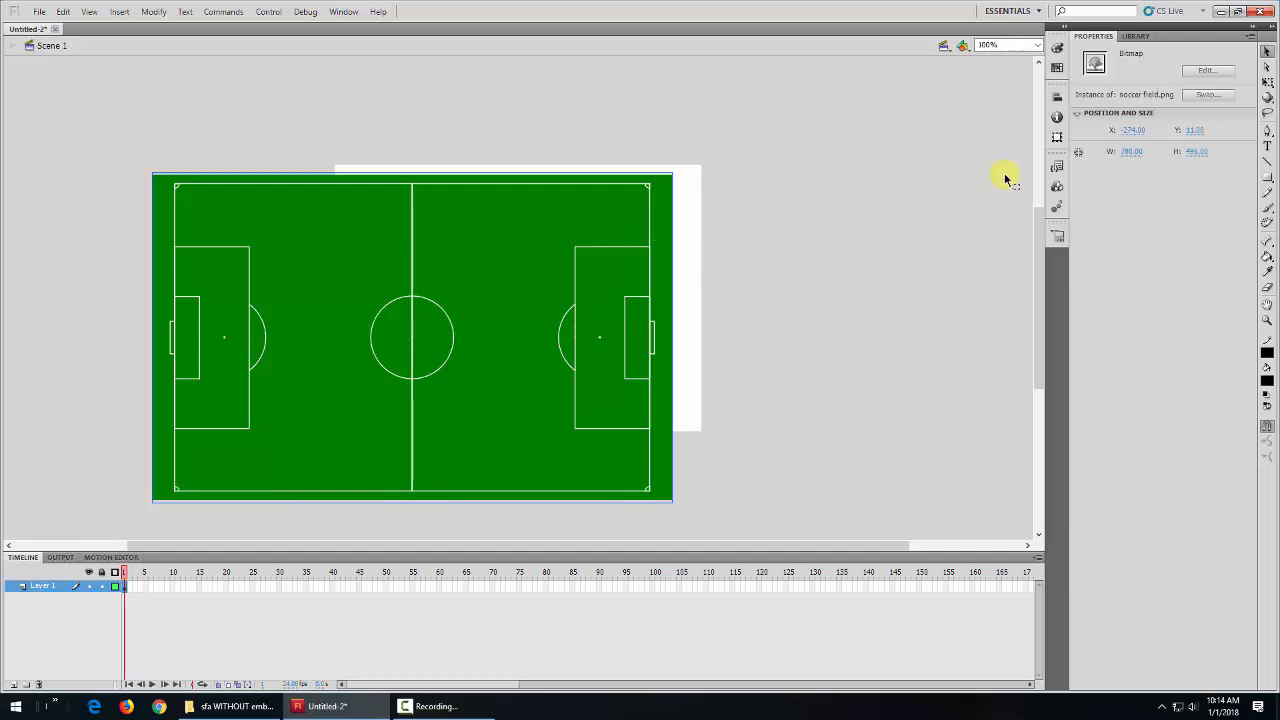
Set the document size to 850 x 550 px.
left_click(975, 212)
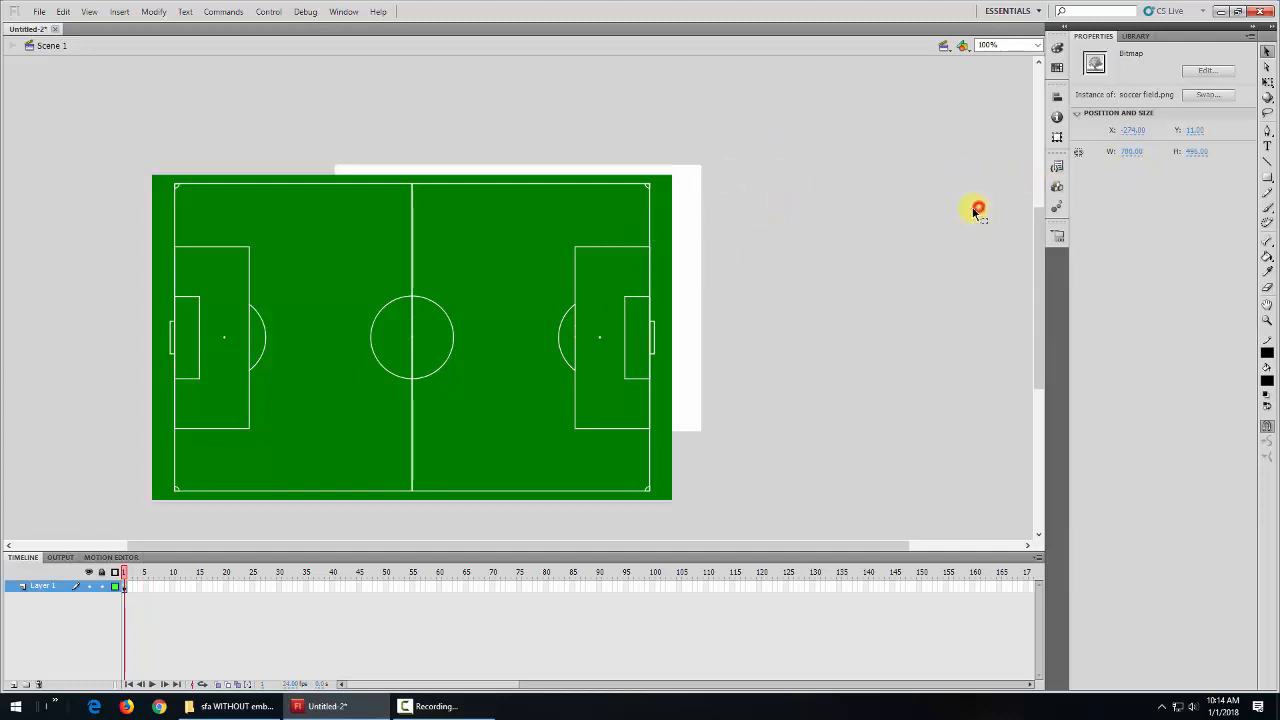
left_click(1133, 238)
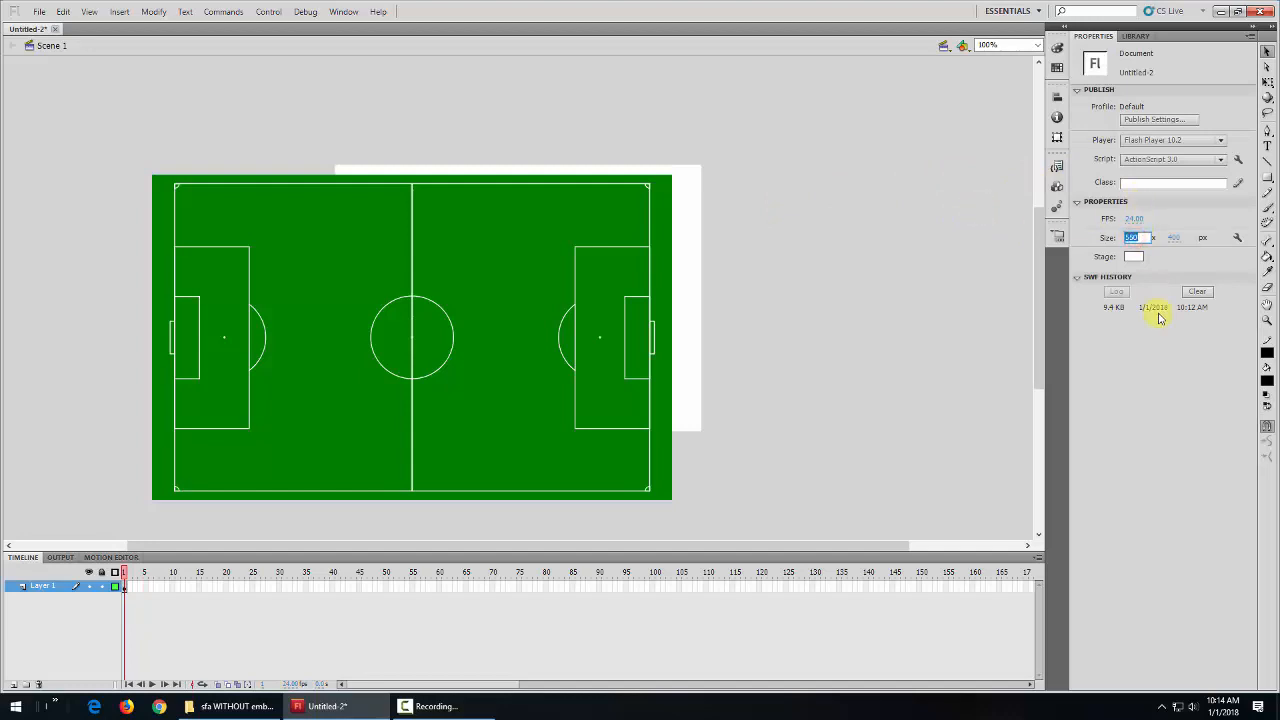
type("850")
left_click(1173, 237)
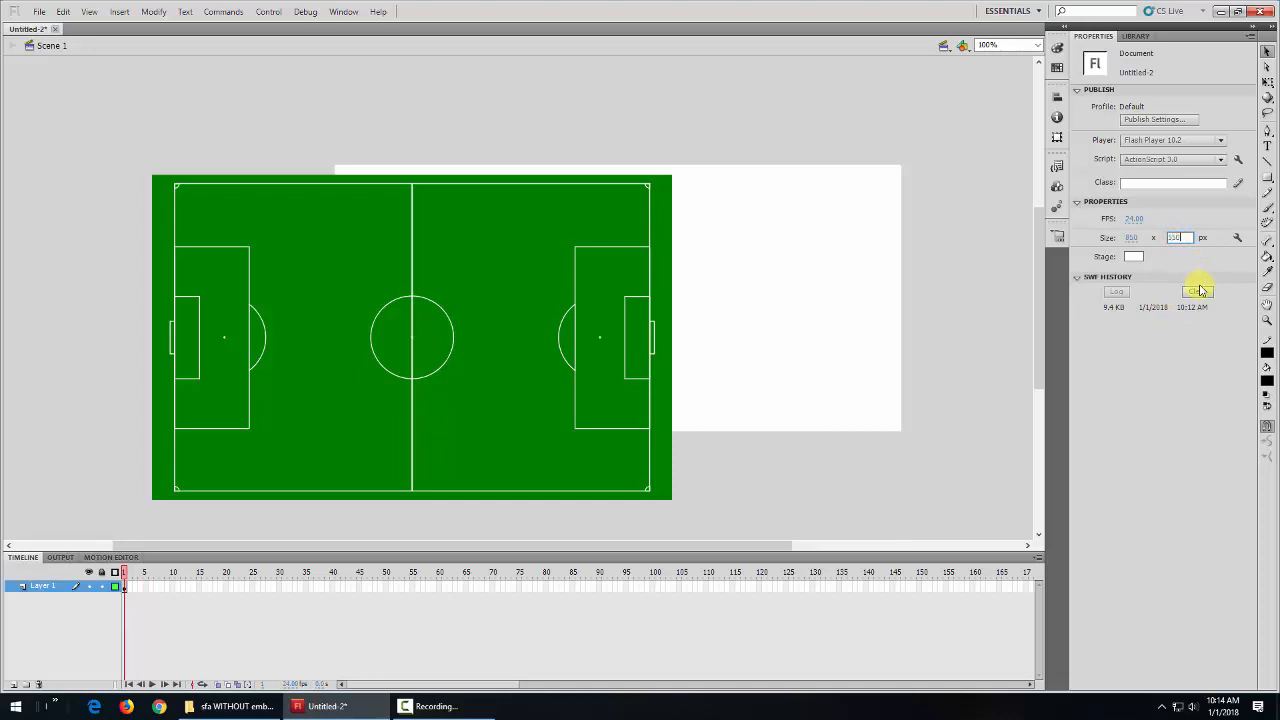
key("Return")
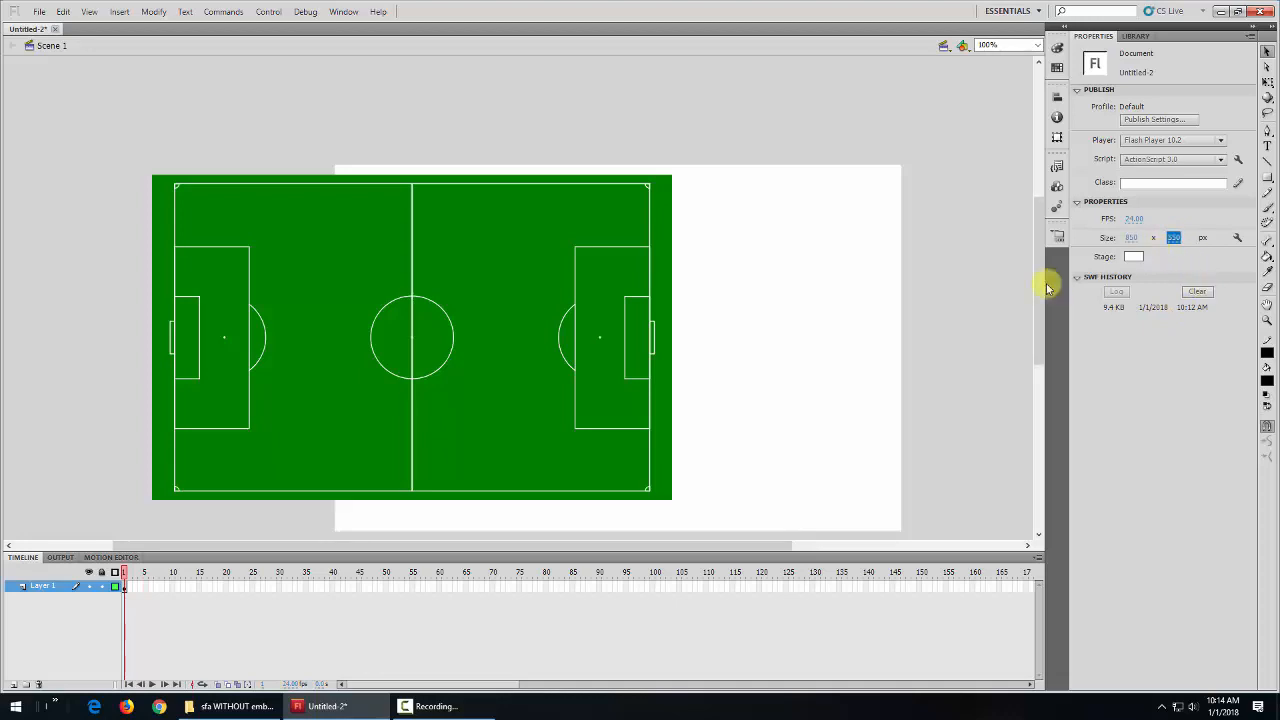
Move the soccer field image fully inside the stage, at about X 26, Y 28.
left_click_drag(1038, 255, 1038, 288)
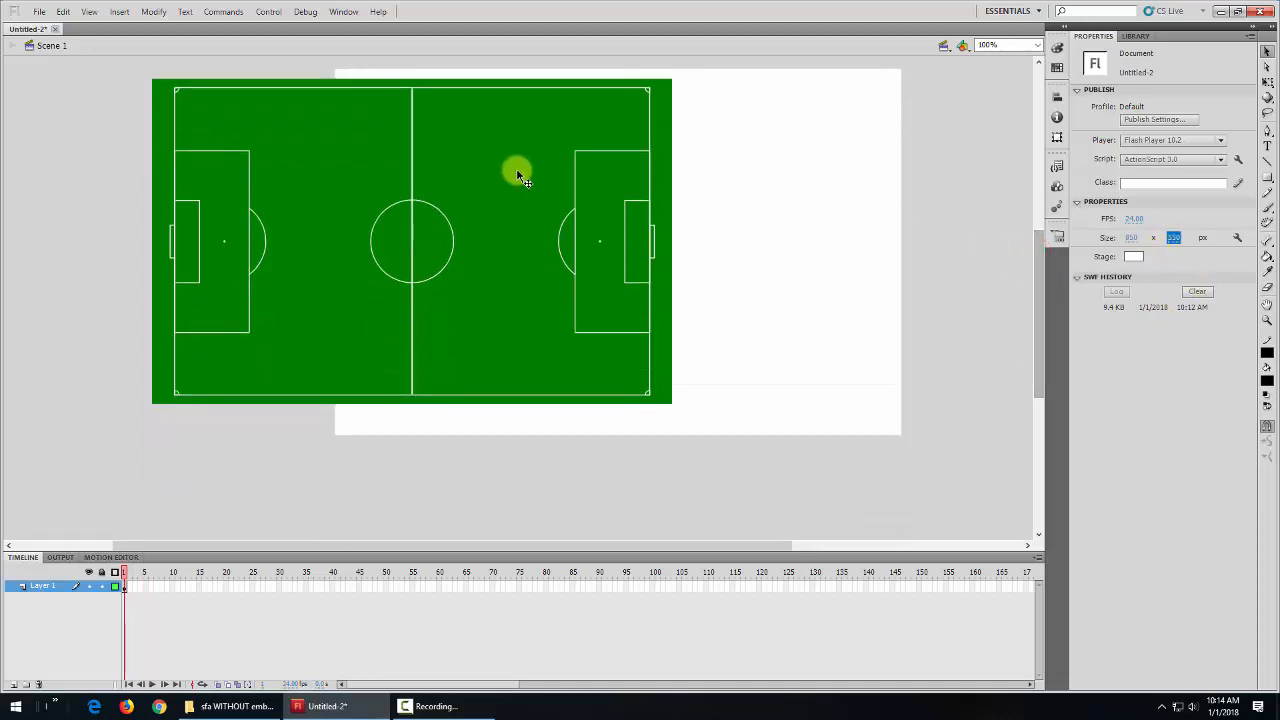
left_click_drag(516, 168, 717, 181)
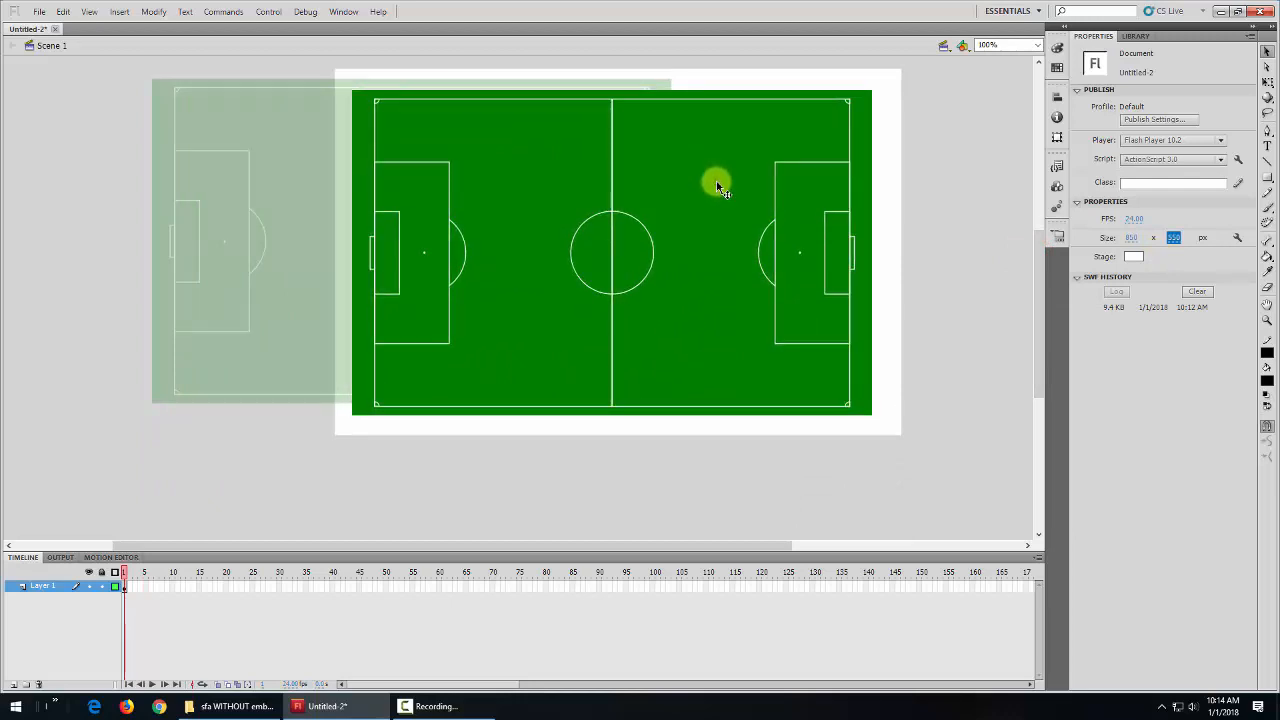
left_click_drag(717, 186, 717, 184)
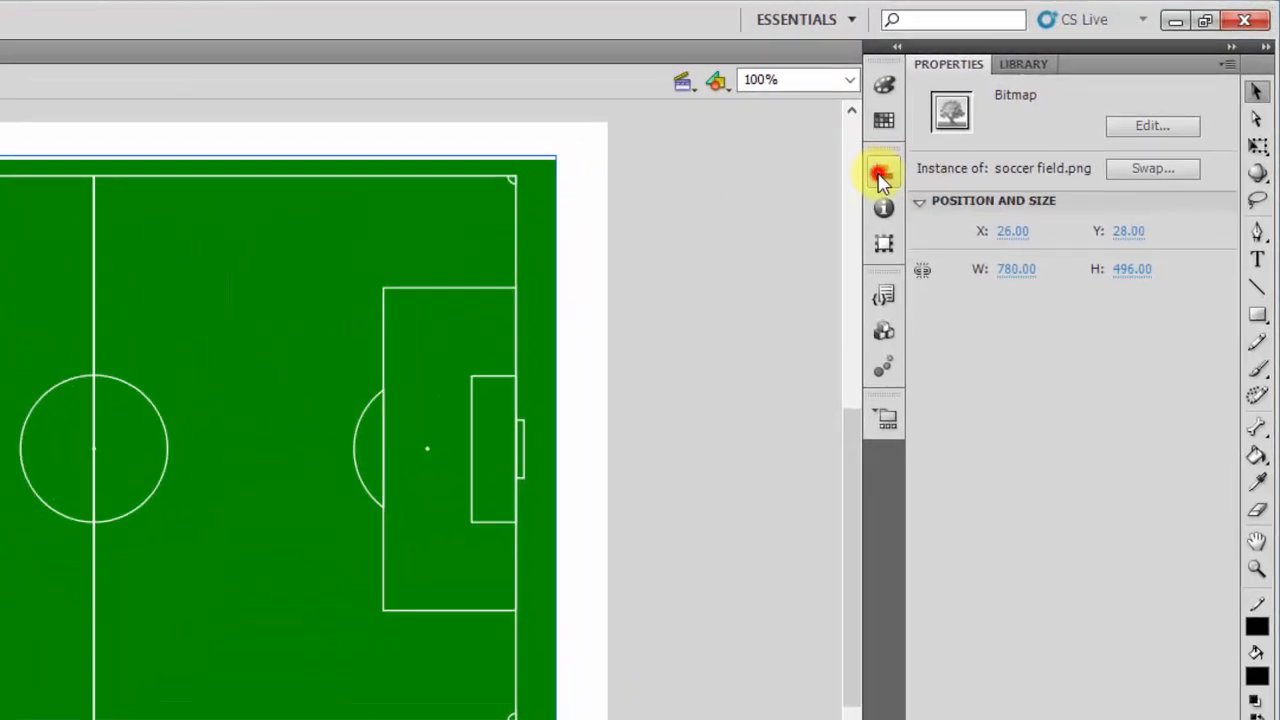
Center the soccer field image horizontally and vertically on the stage with Align to stage enabled, then deselect it.
left_click(986, 126)
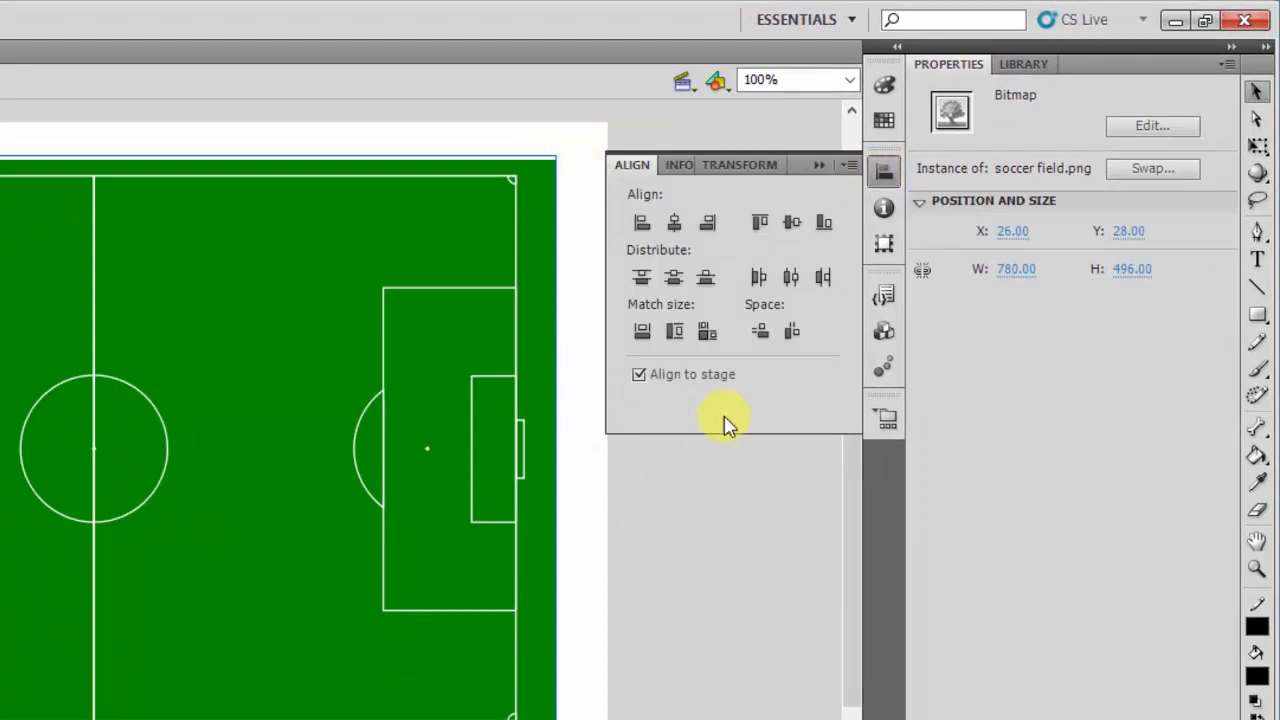
left_click(708, 336)
left_click(640, 375)
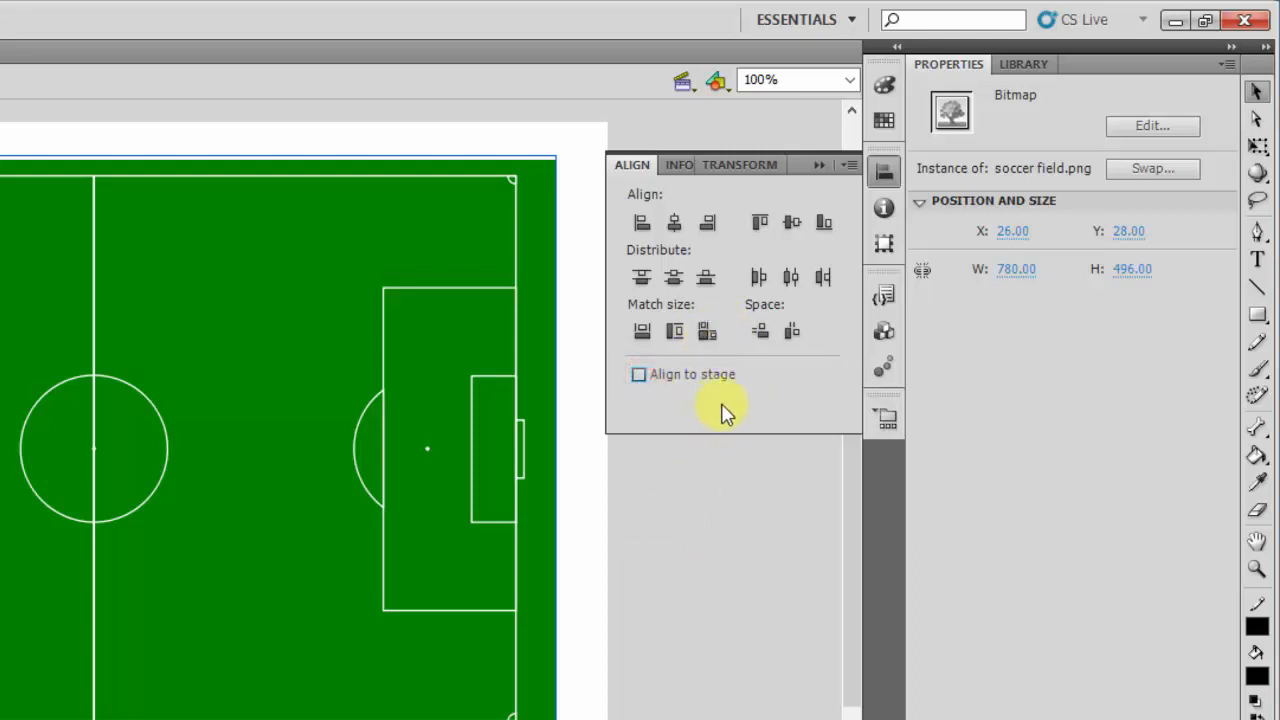
left_click(639, 375)
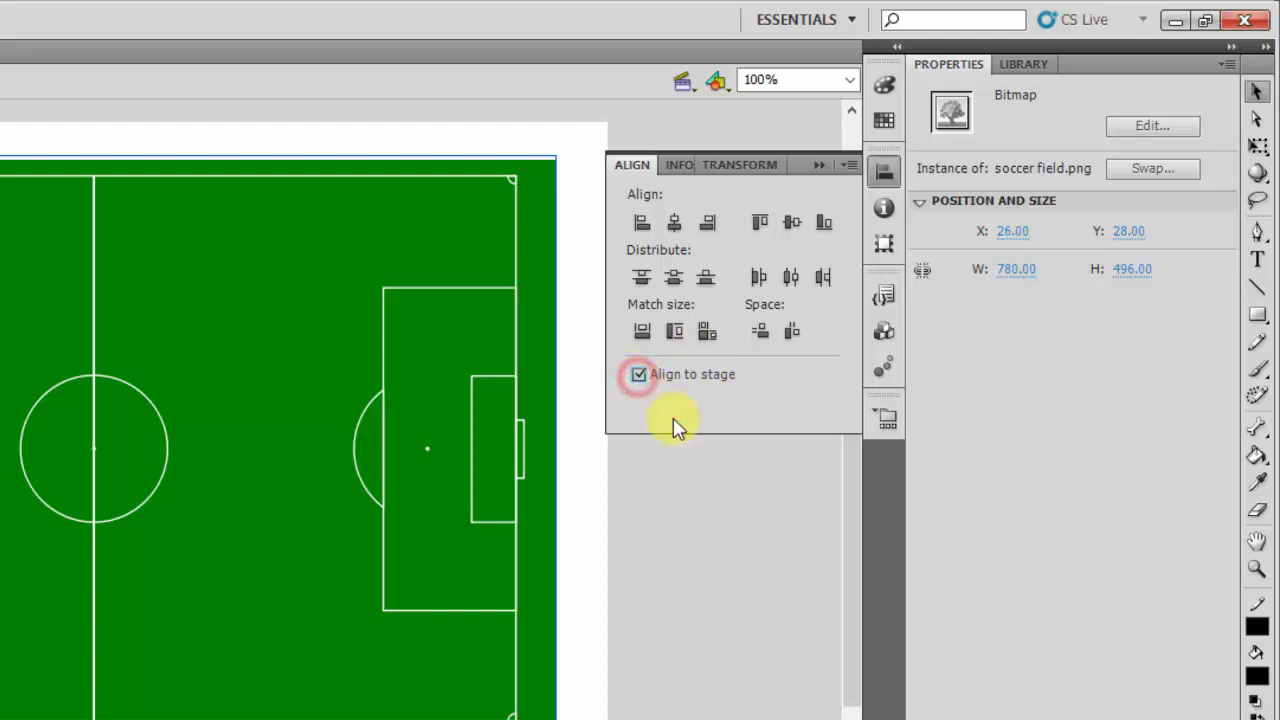
left_click(676, 225)
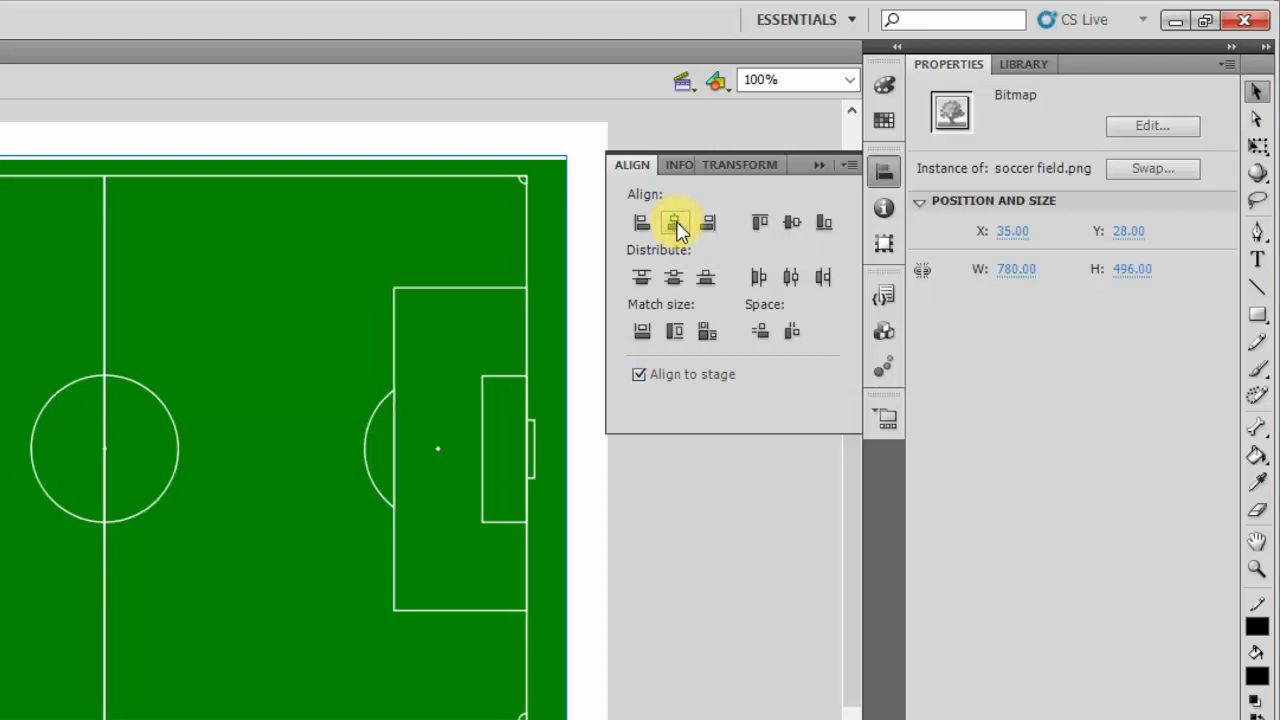
left_click(789, 224)
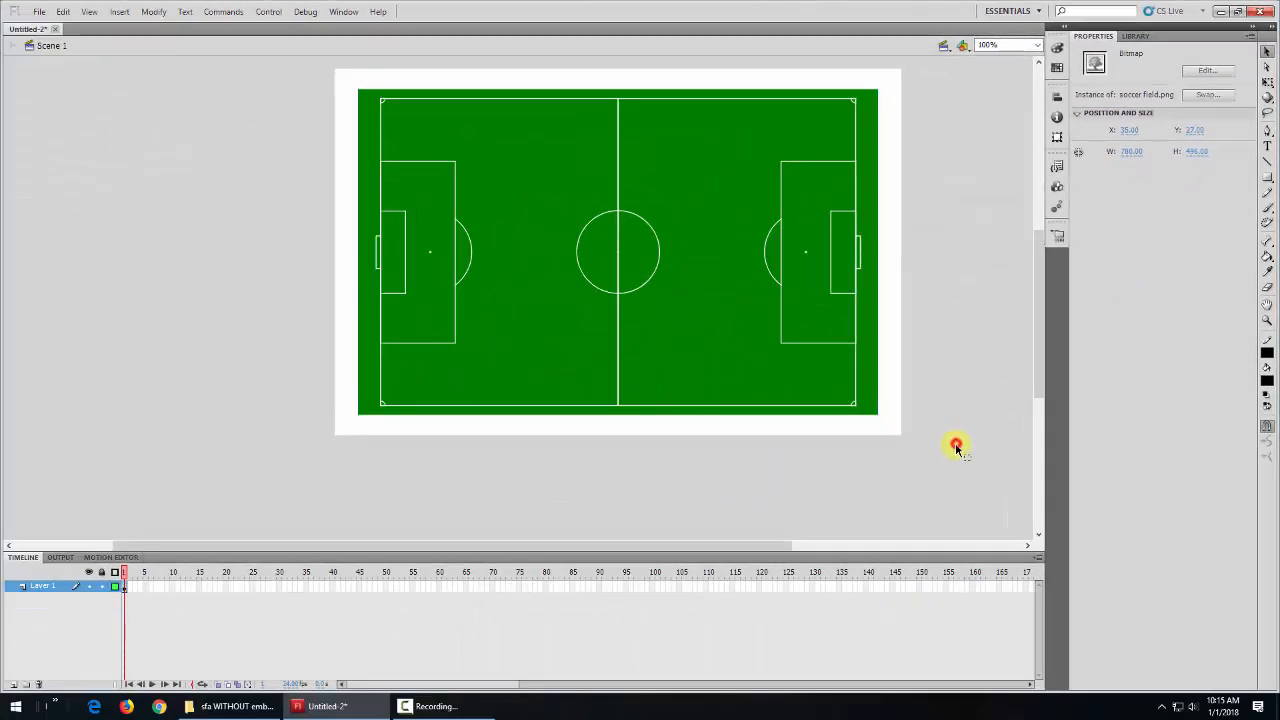
left_click(956, 446)
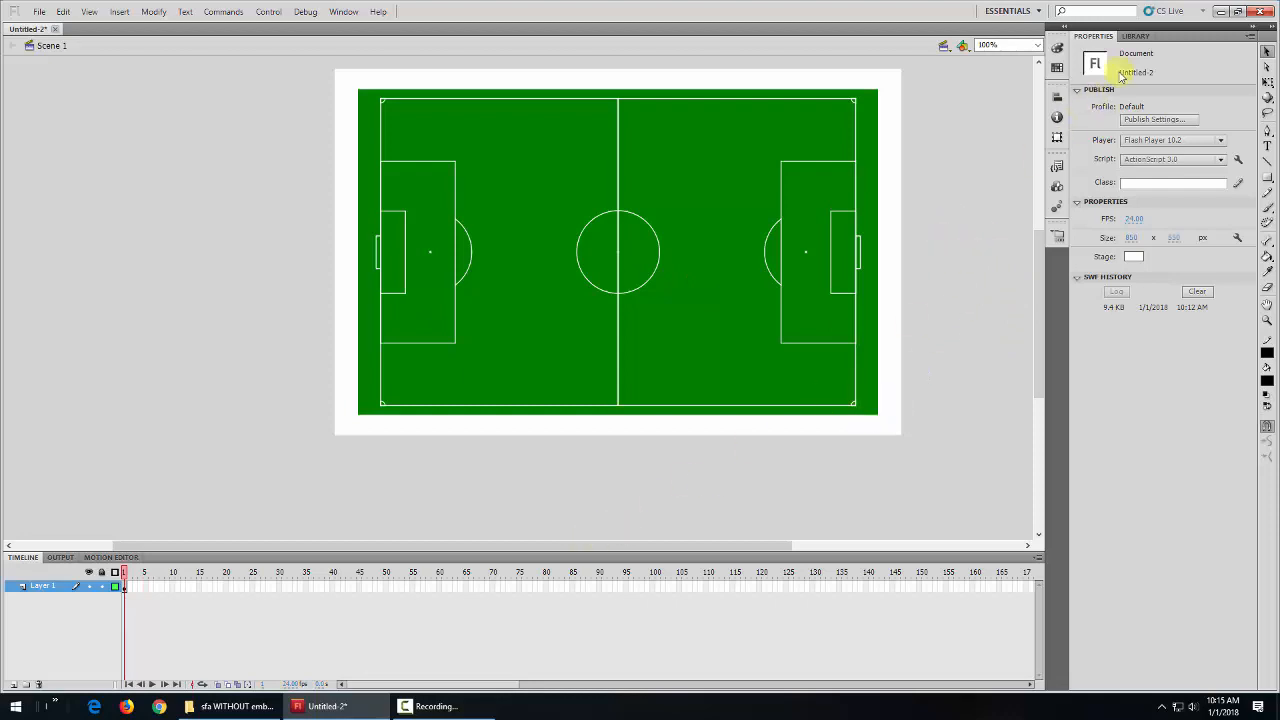
Preview soccer ball.png and Symbol 1 in the library.
left_click(1135, 36)
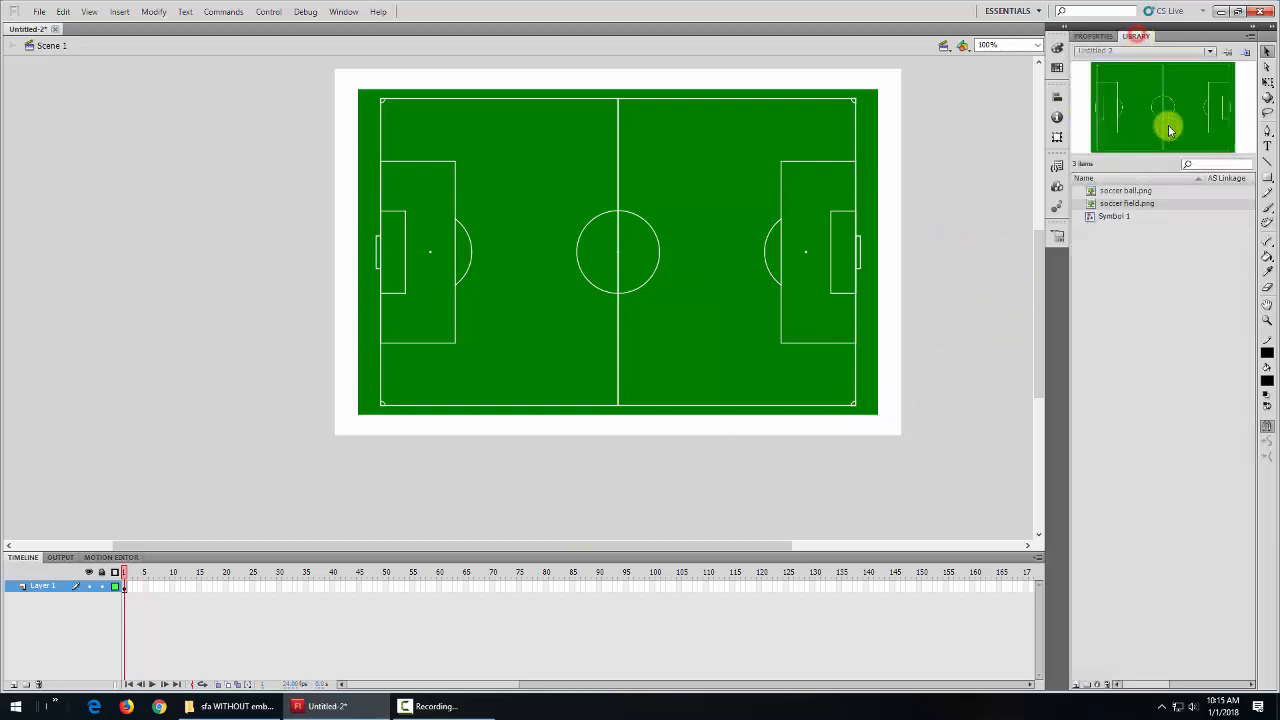
left_click(1135, 191)
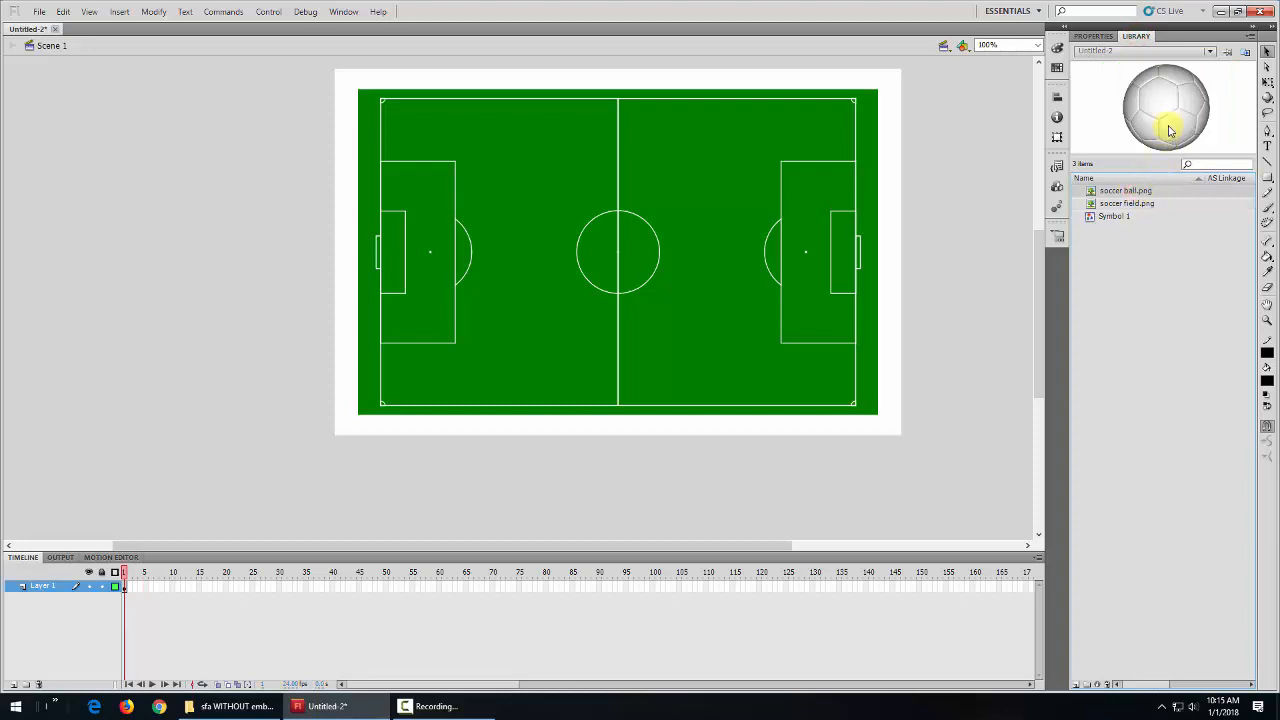
left_click(1092, 218)
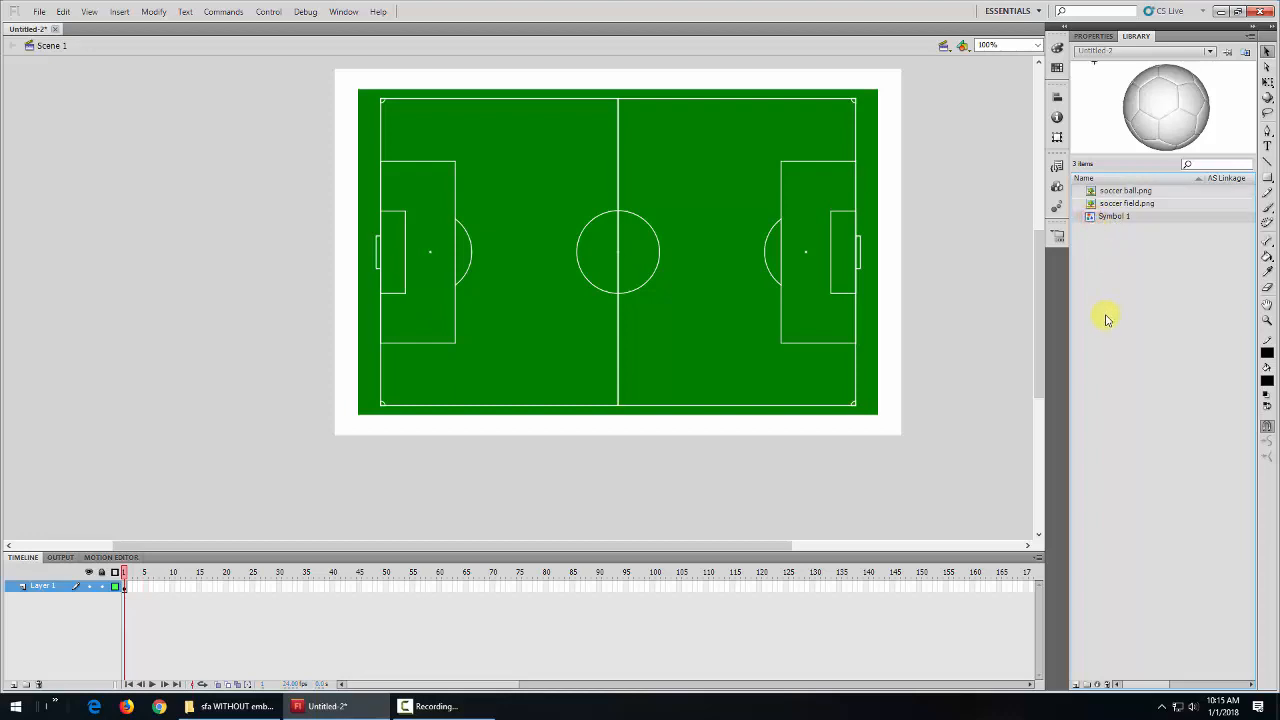
mouse_move(1100, 218)
left_mouse_down()
mouse_move(814, 318)
mouse_move(1087, 228)
left_mouse_up()
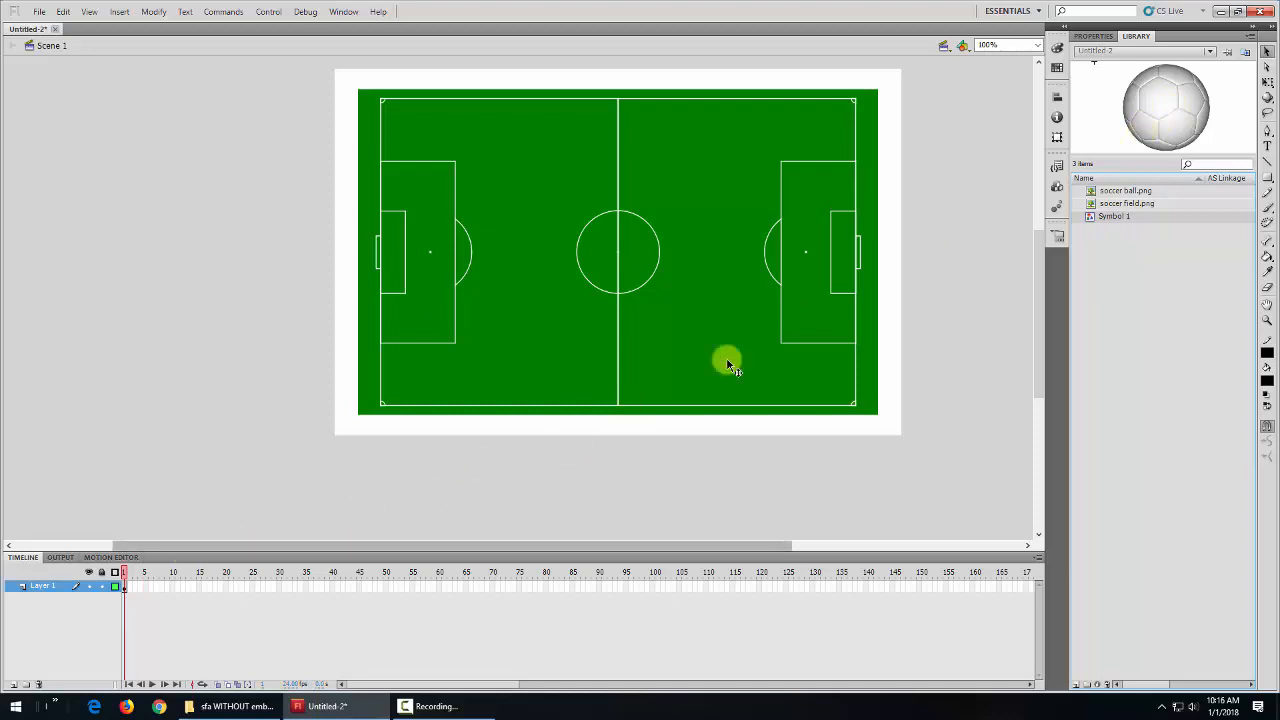
Add a new layer above the soccer field's layer in the timeline.
left_click(13, 685)
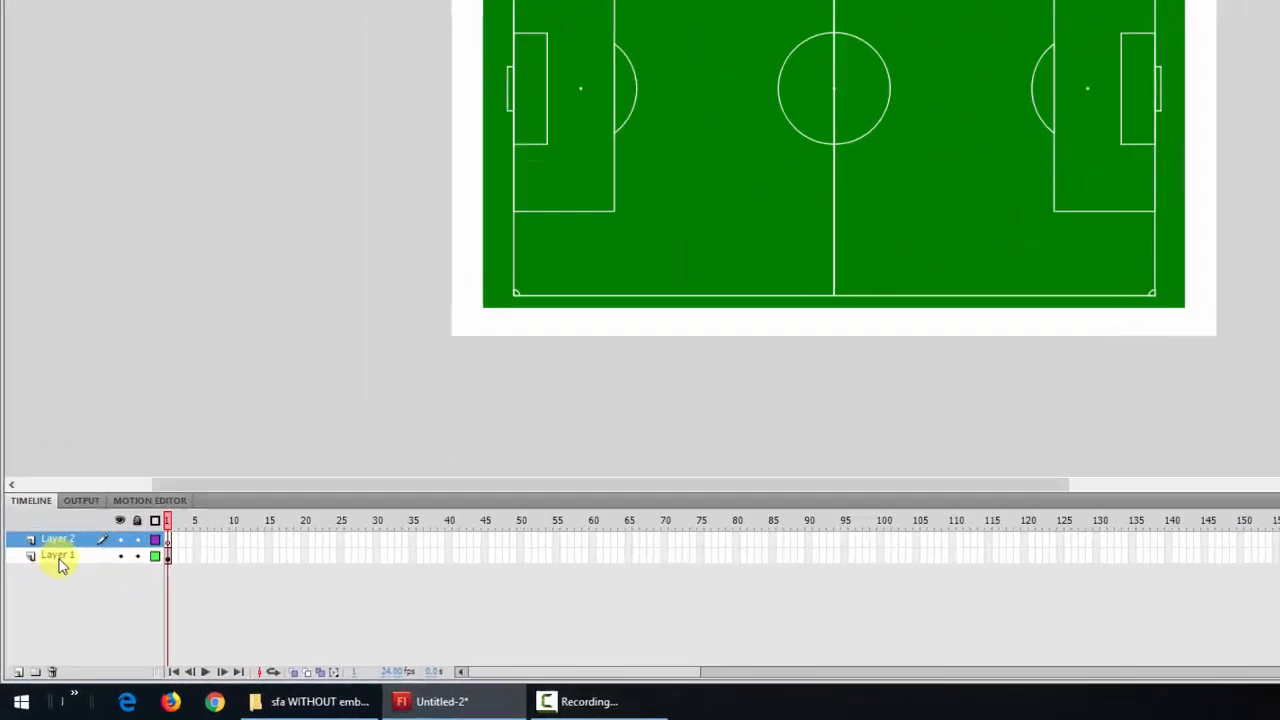
Rename the soccer field's layer as bg and the new layer above it as ball.
double_click(42, 597)
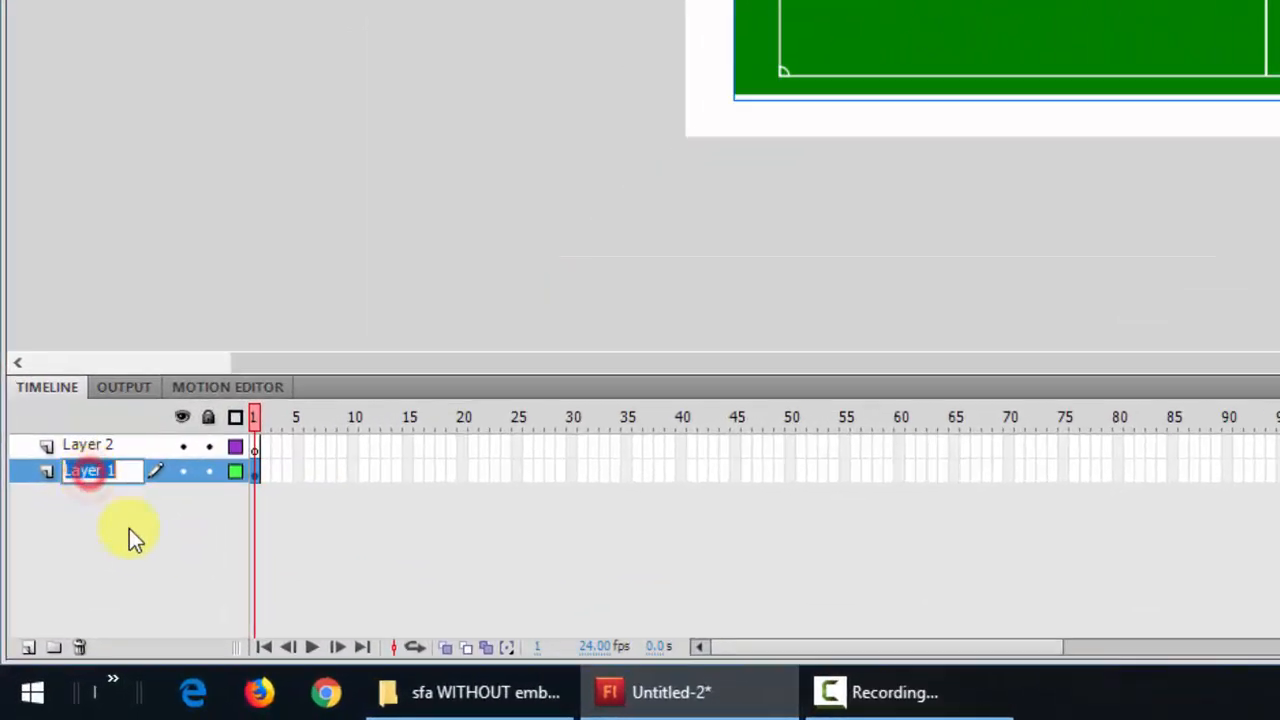
type("bg")
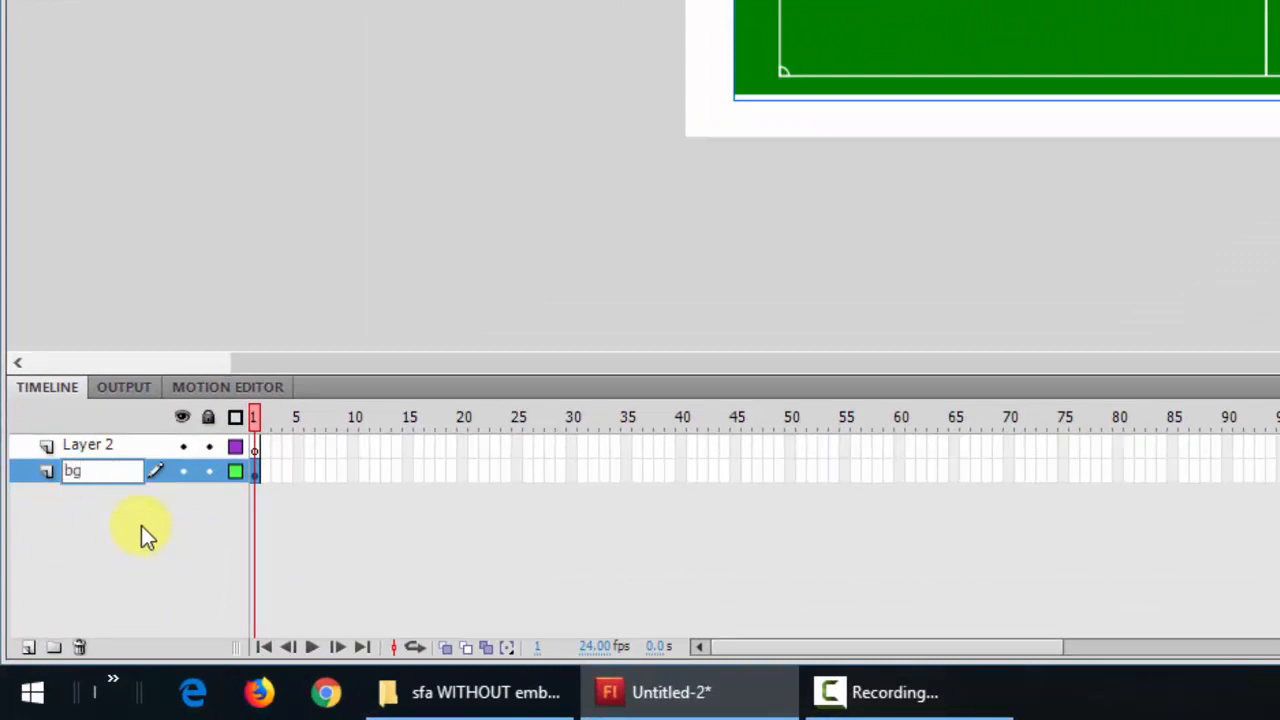
key("Return")
left_click(88, 445)
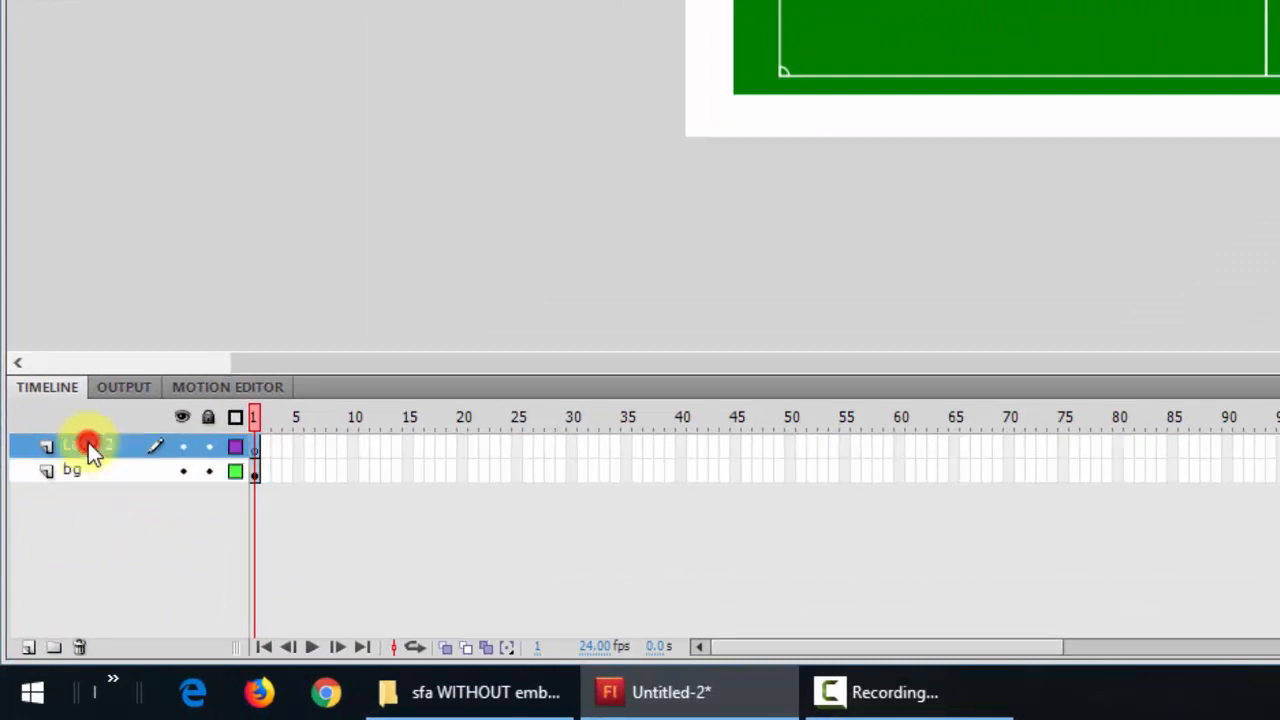
double_click(88, 445)
type("ba")
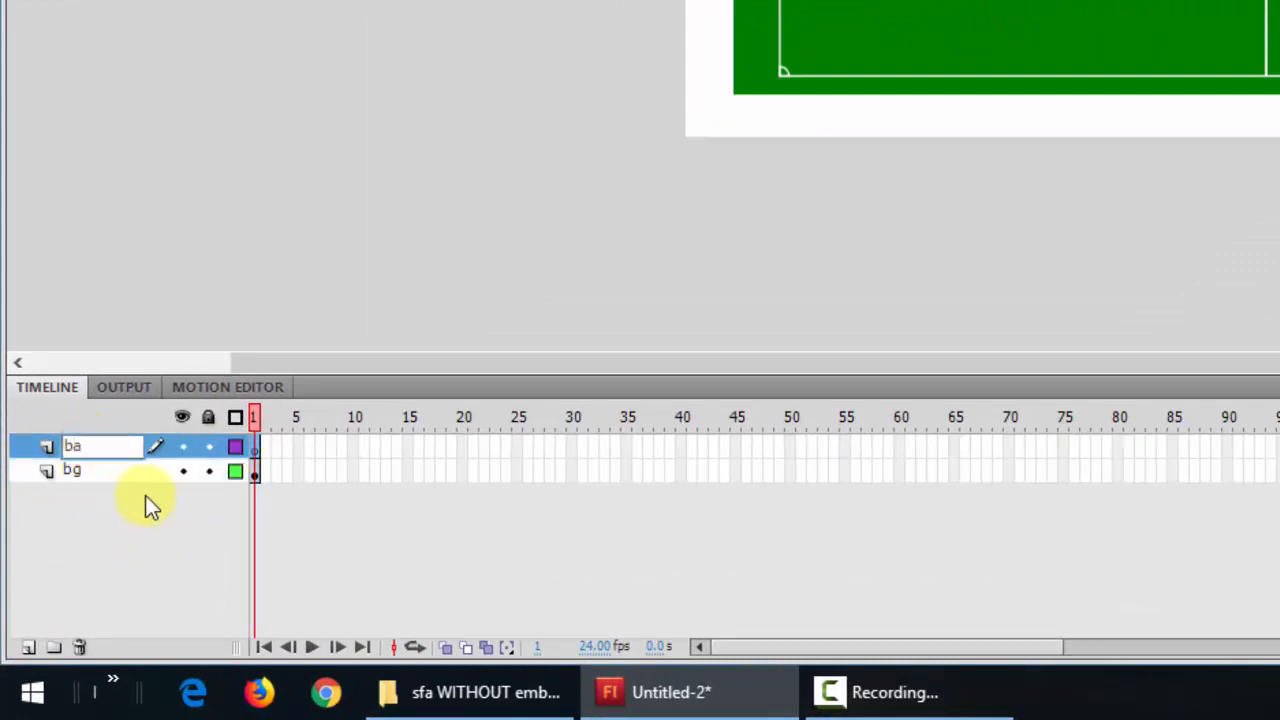
type("ll")
key("Return")
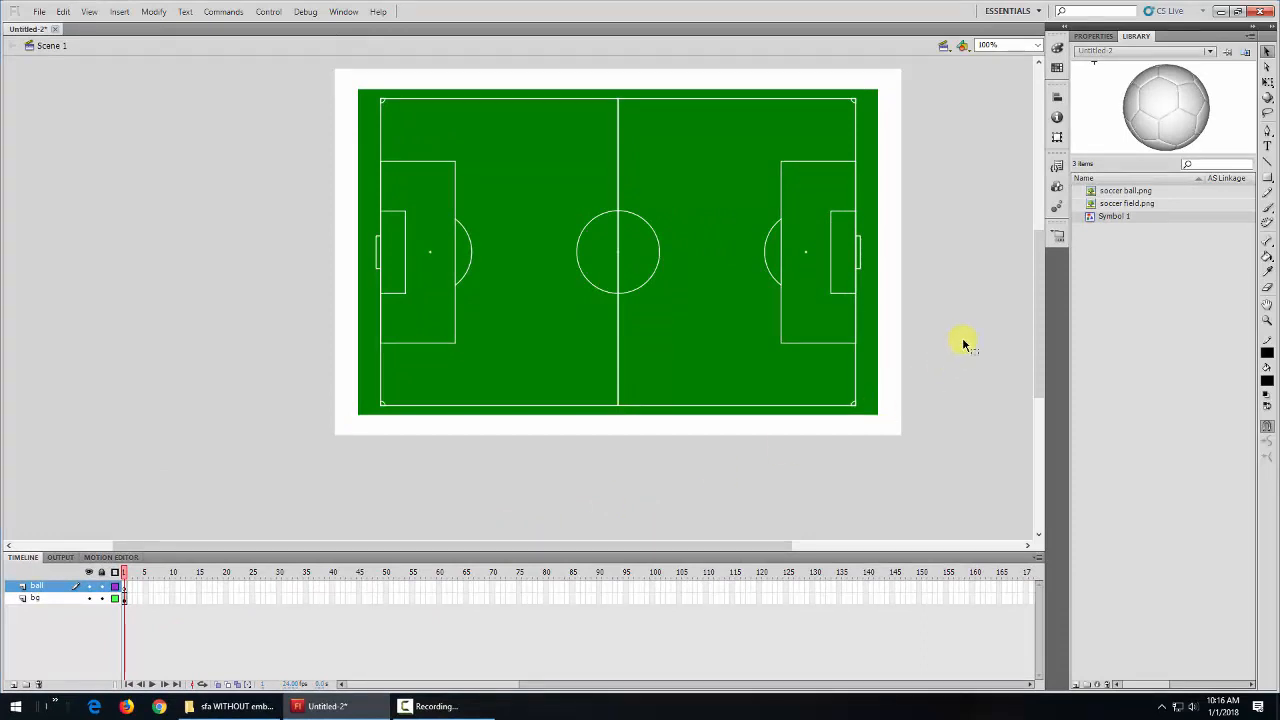
Rename Symbol 1 in the library as ball and place an instance of it over the middle of the field.
double_click(1115, 218)
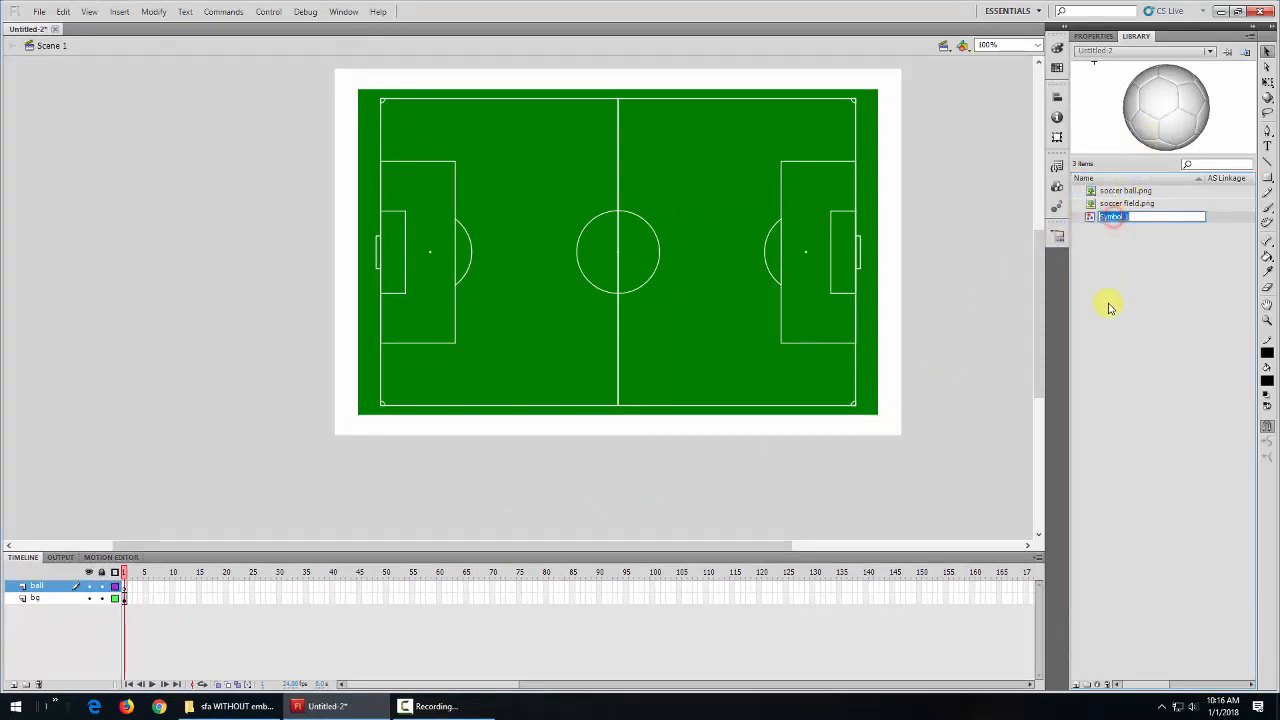
type("ball")
key("Return")
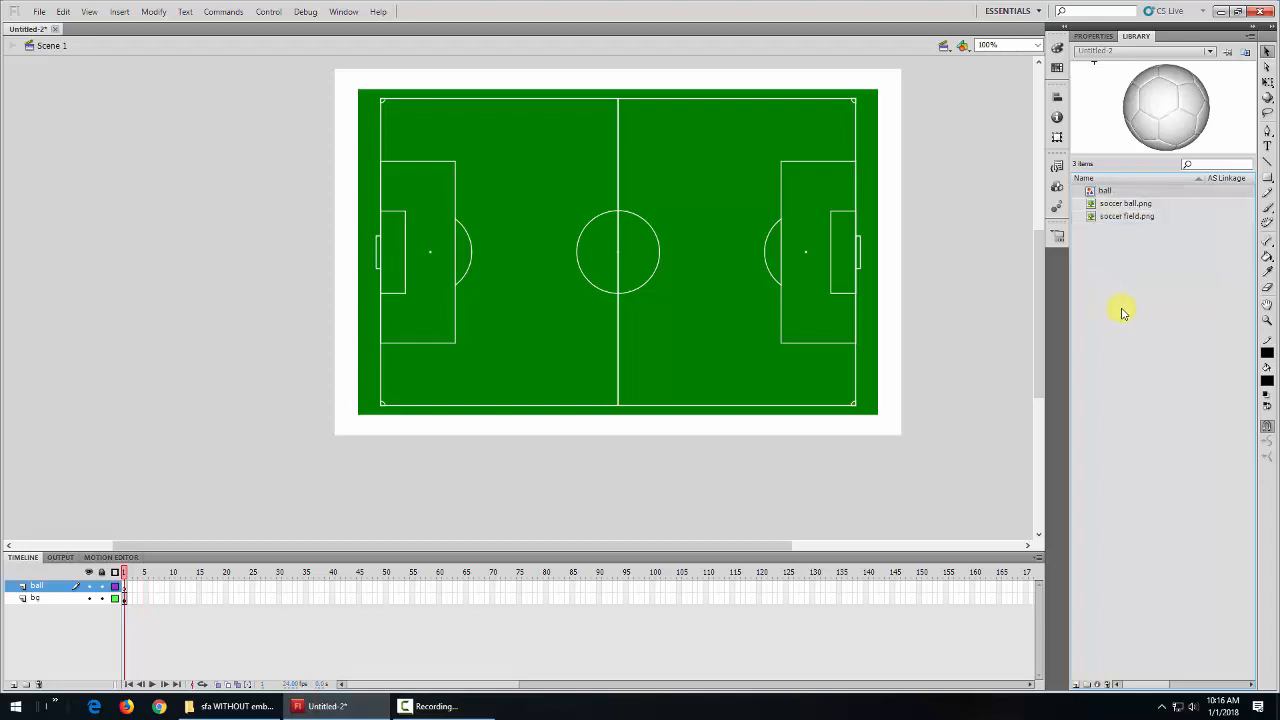
left_click_drag(1094, 193, 600, 247)
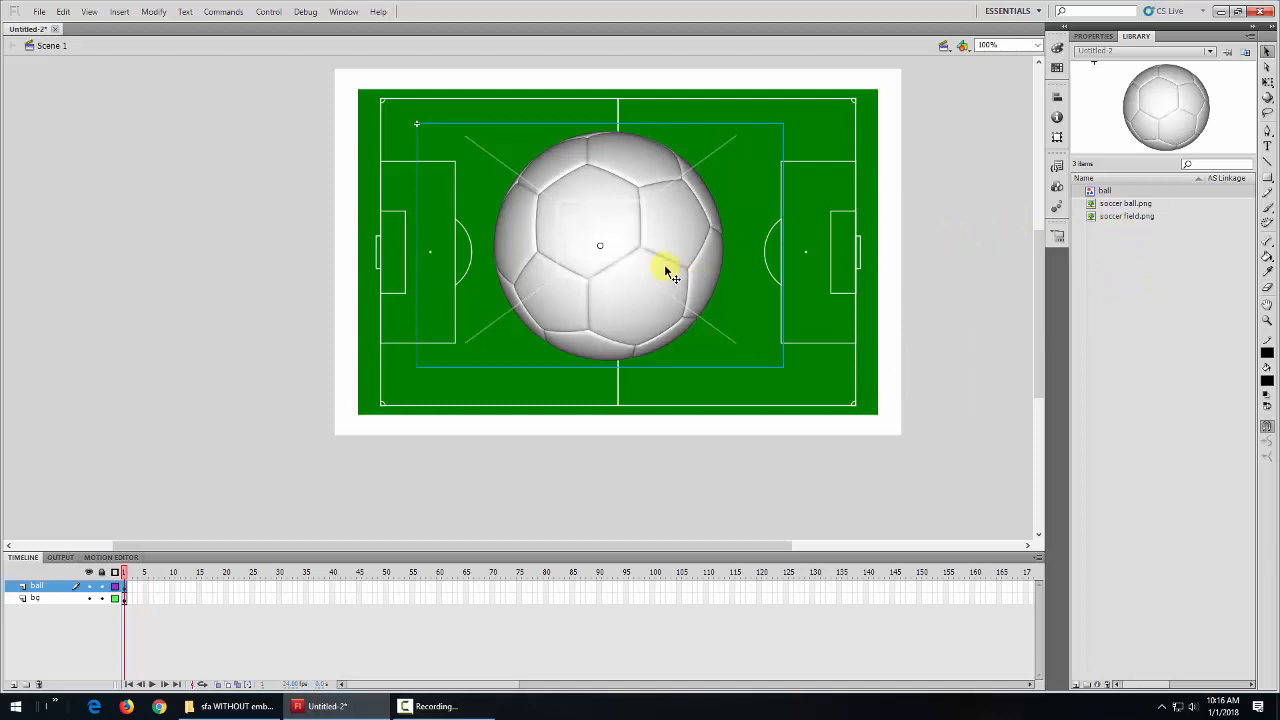
Scale the ball down proportionally with Free Transform until it fits well inside the field's centre circle, and deselect it.
left_click(1267, 83)
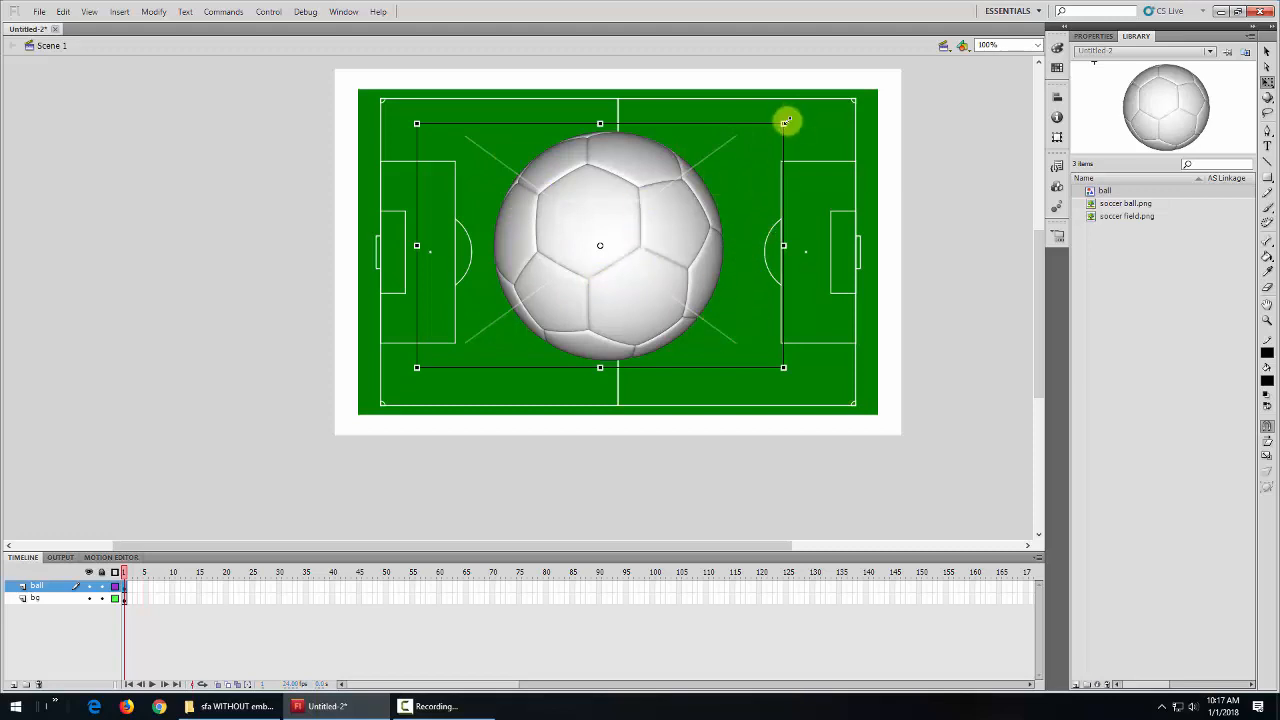
left_click_drag(786, 121, 614, 235)
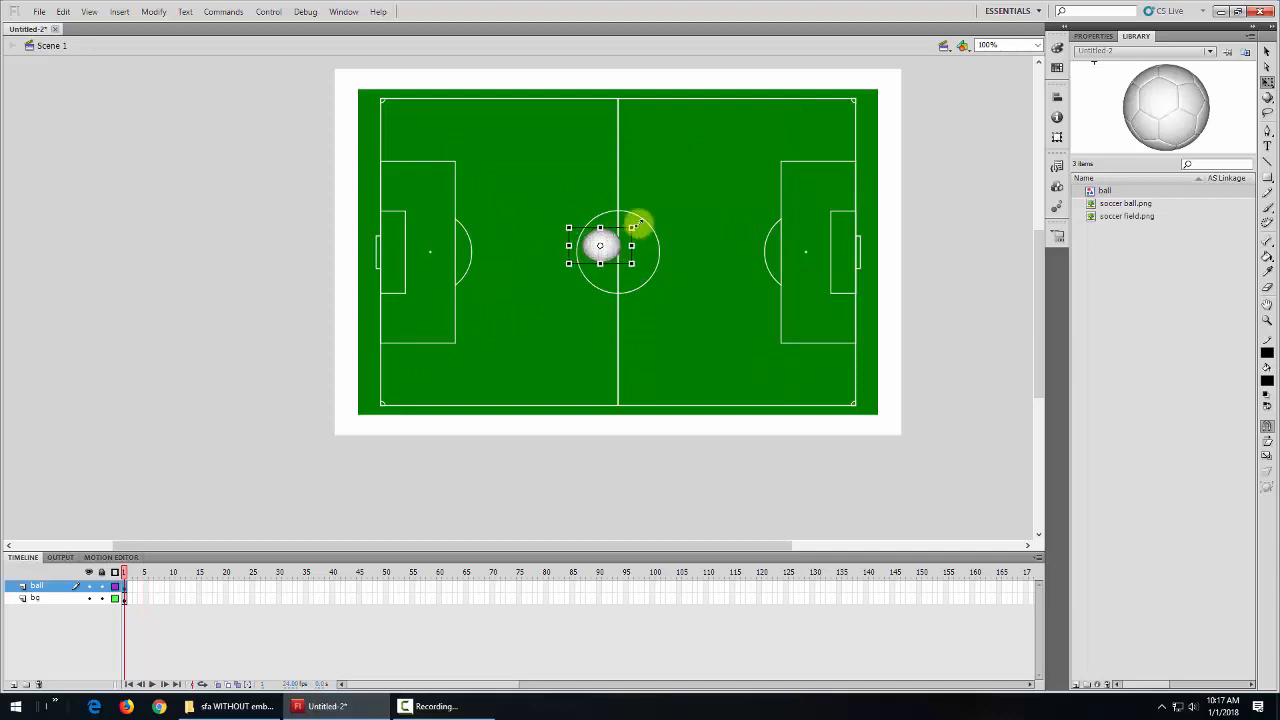
left_click_drag(660, 198, 615, 208)
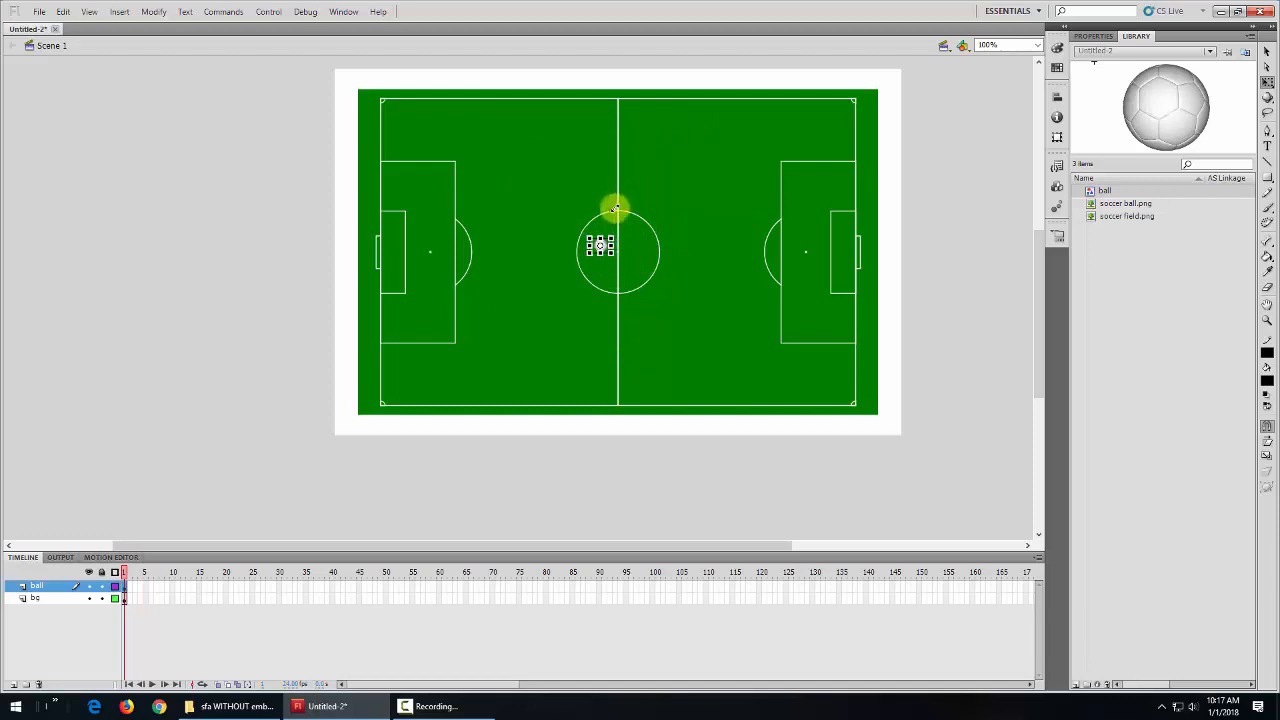
left_click_drag(615, 208, 615, 208)
left_click(972, 252)
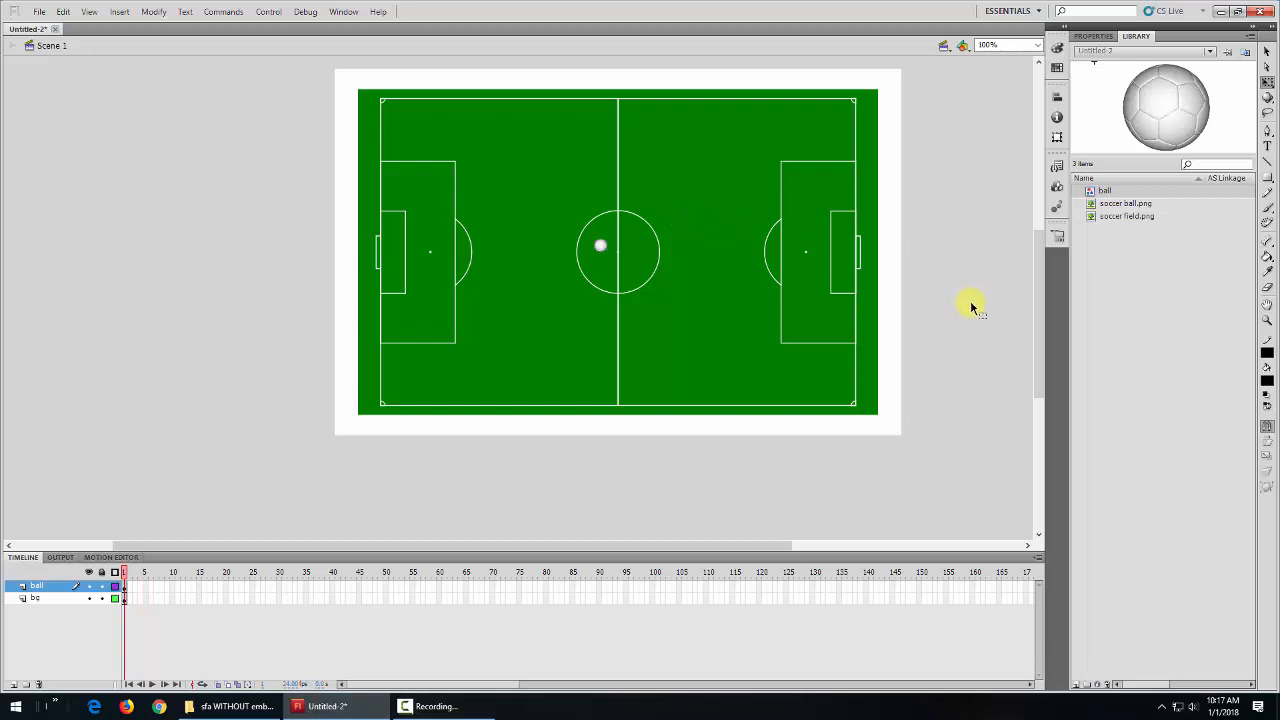
Move the small ball from the centre circle to the upper-left corner of the field's white outline.
left_click(1267, 51)
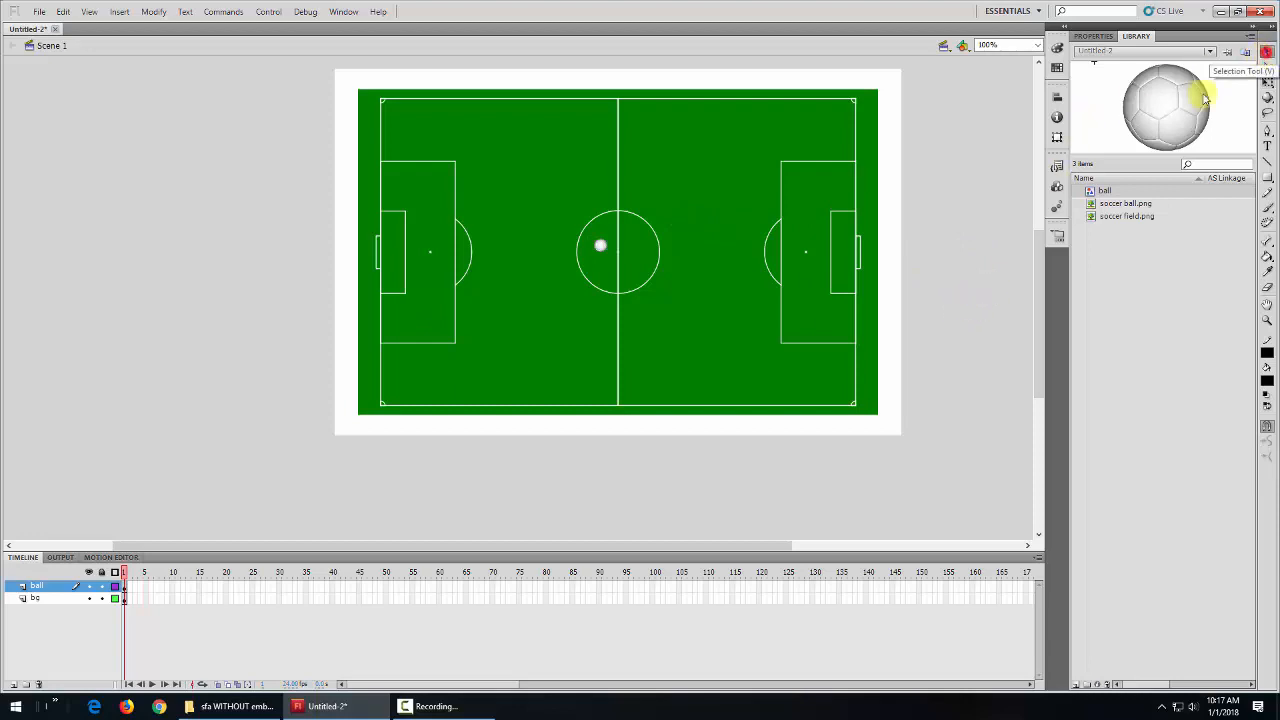
left_click(600, 247)
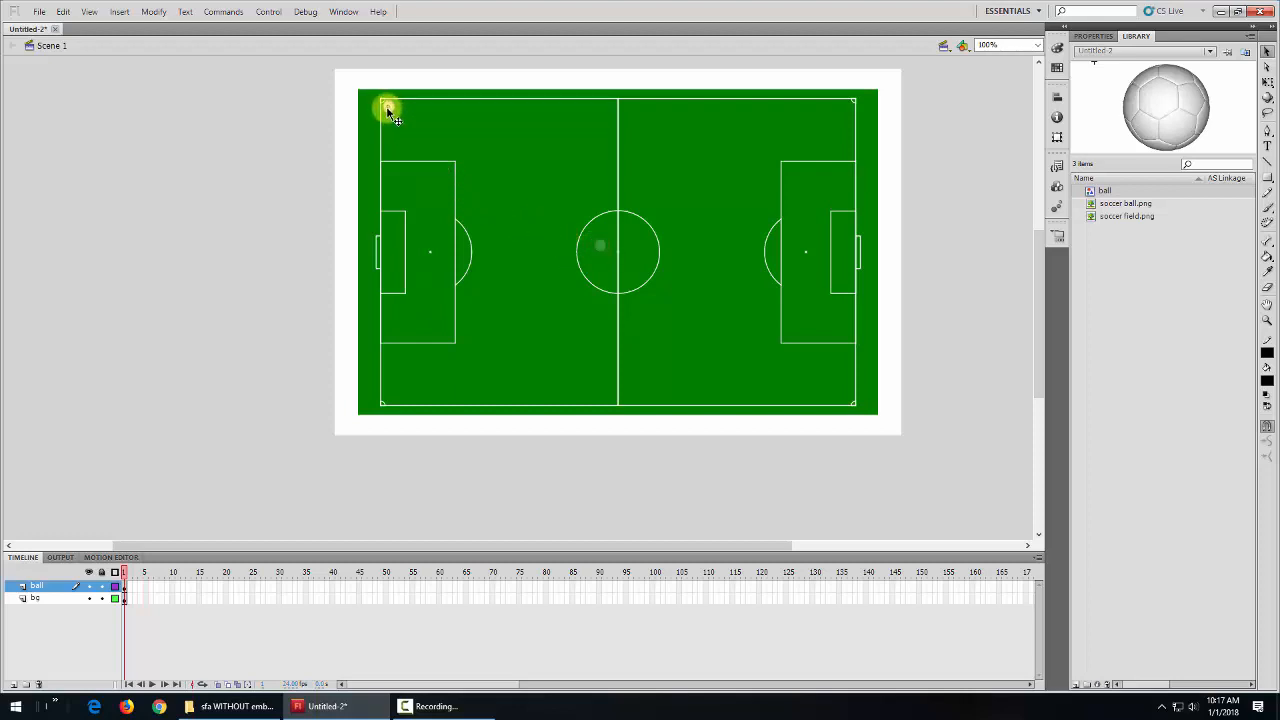
left_click_drag(386, 106, 388, 107)
Try matching the soccer field image's width and height to the stage, then undo the resize.
left_click(808, 208)
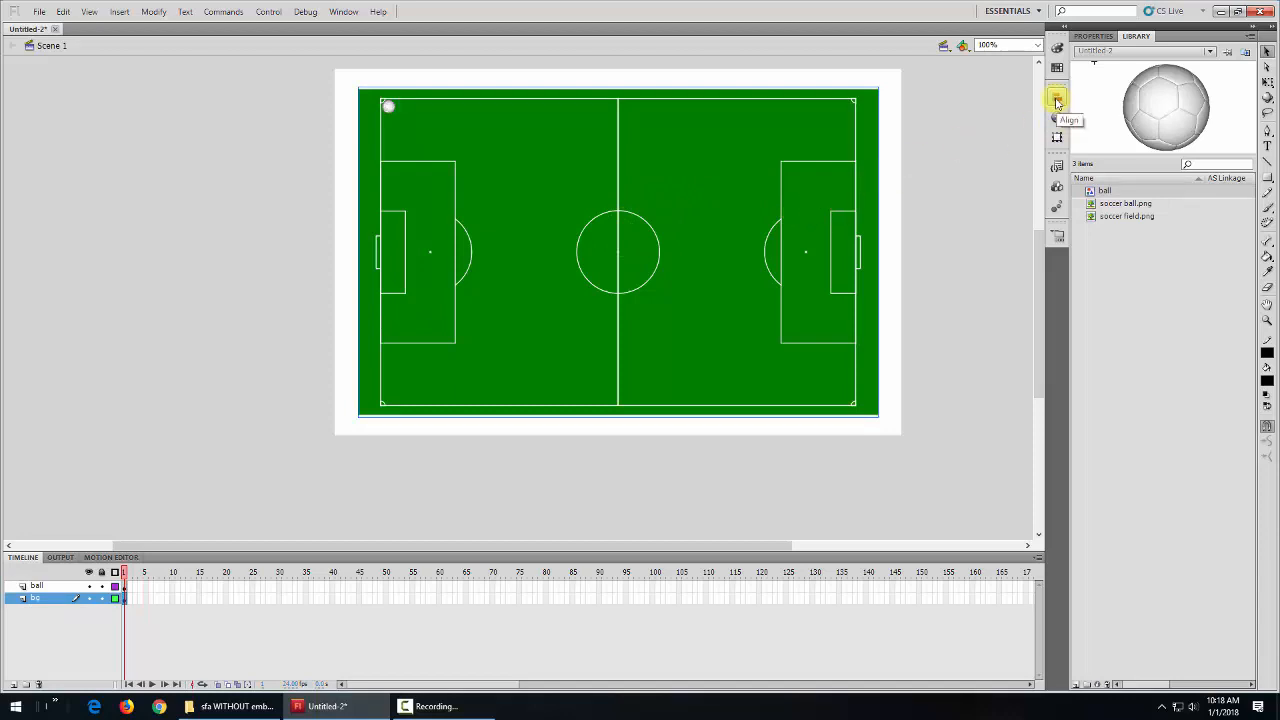
left_click(1057, 100)
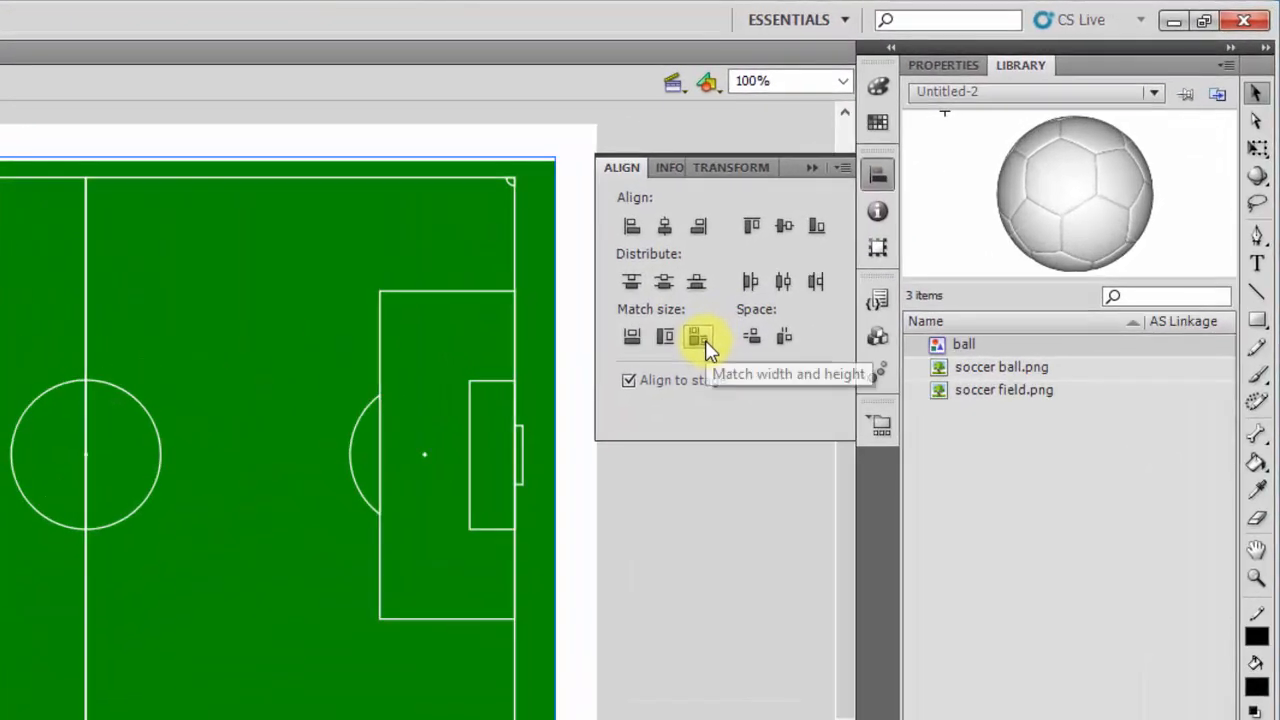
left_click(700, 338)
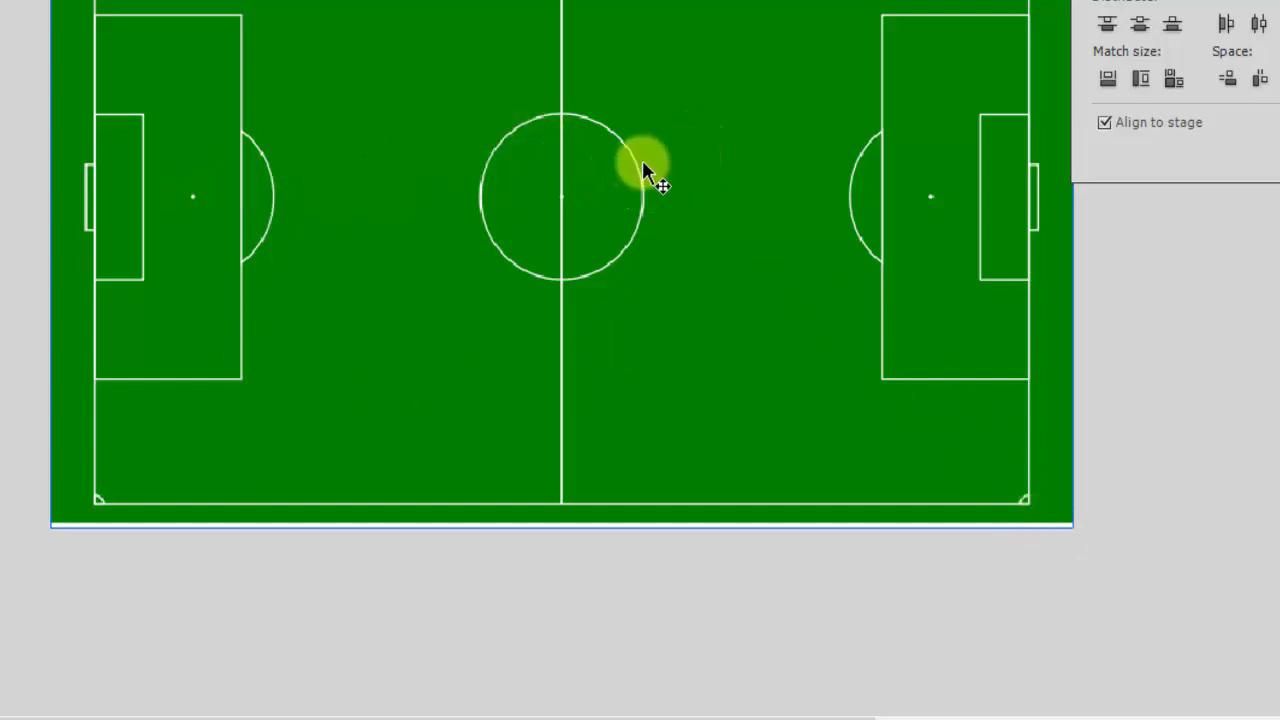
key("ctrl+z")
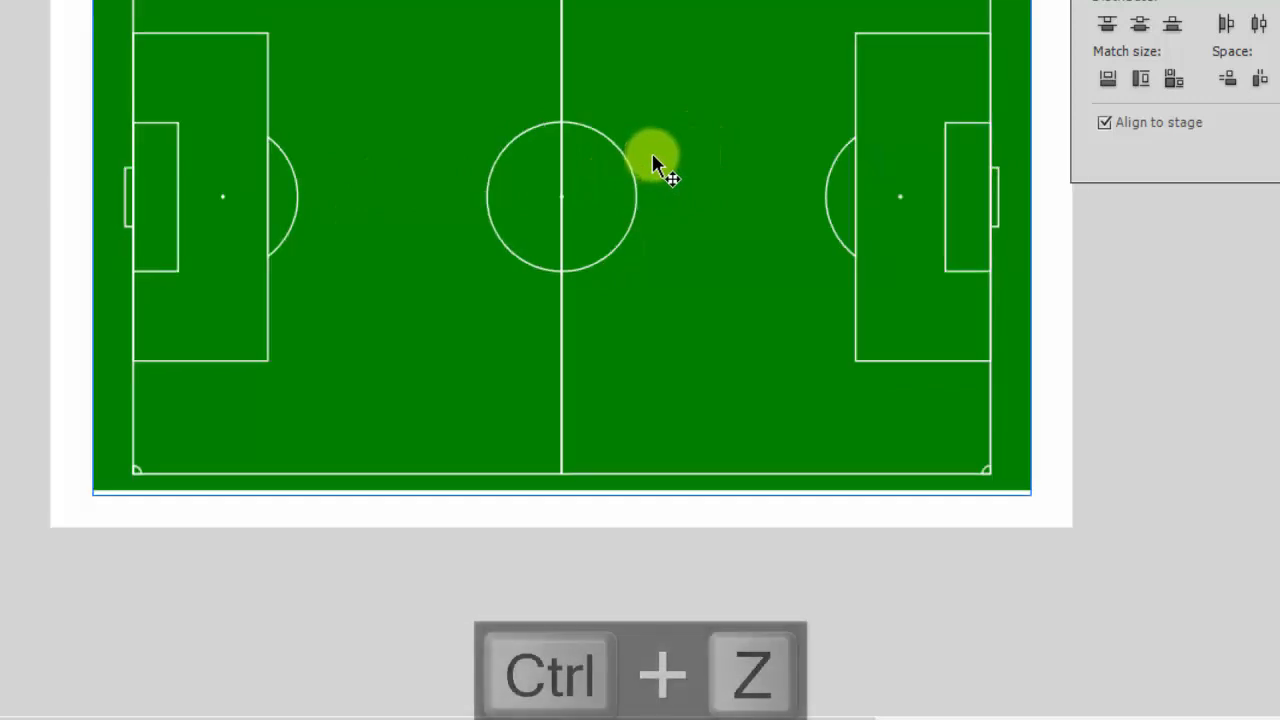
left_click(1220, 375)
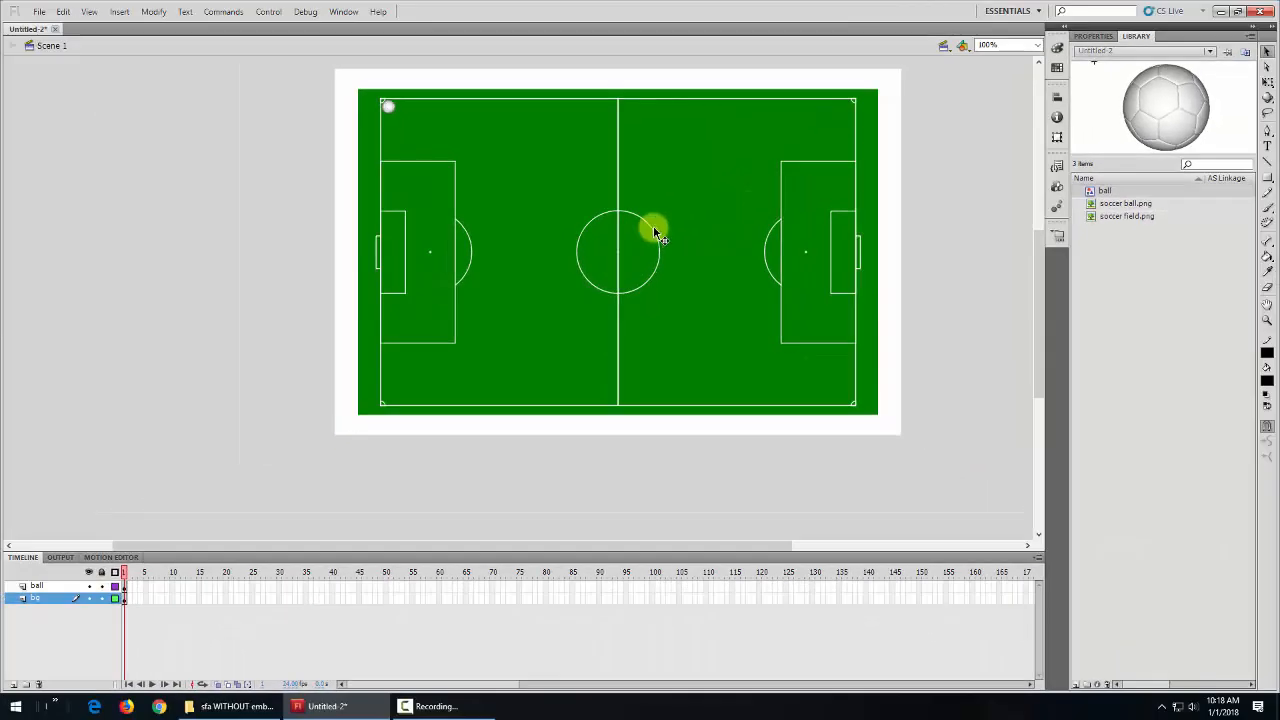
Look up the soccer field image's dimensions and set the stage size to 780 × 496 px.
left_click(1093, 36)
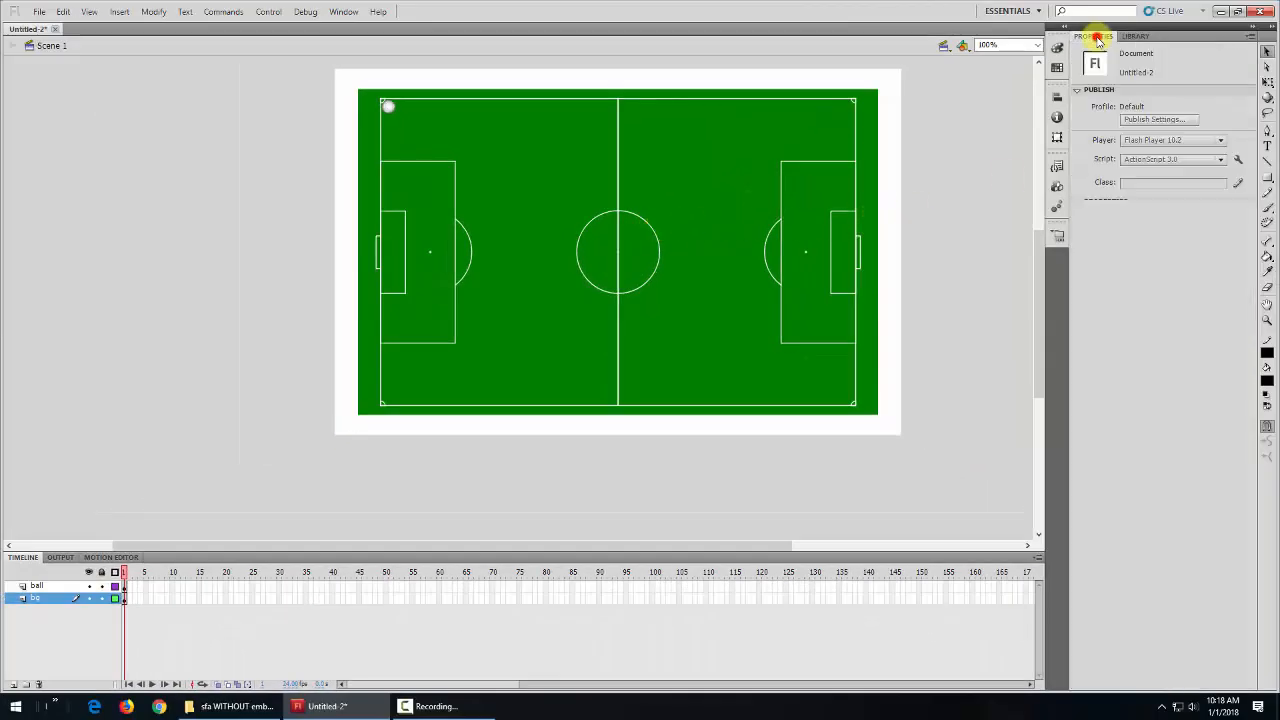
left_click(950, 310)
left_click(1130, 237)
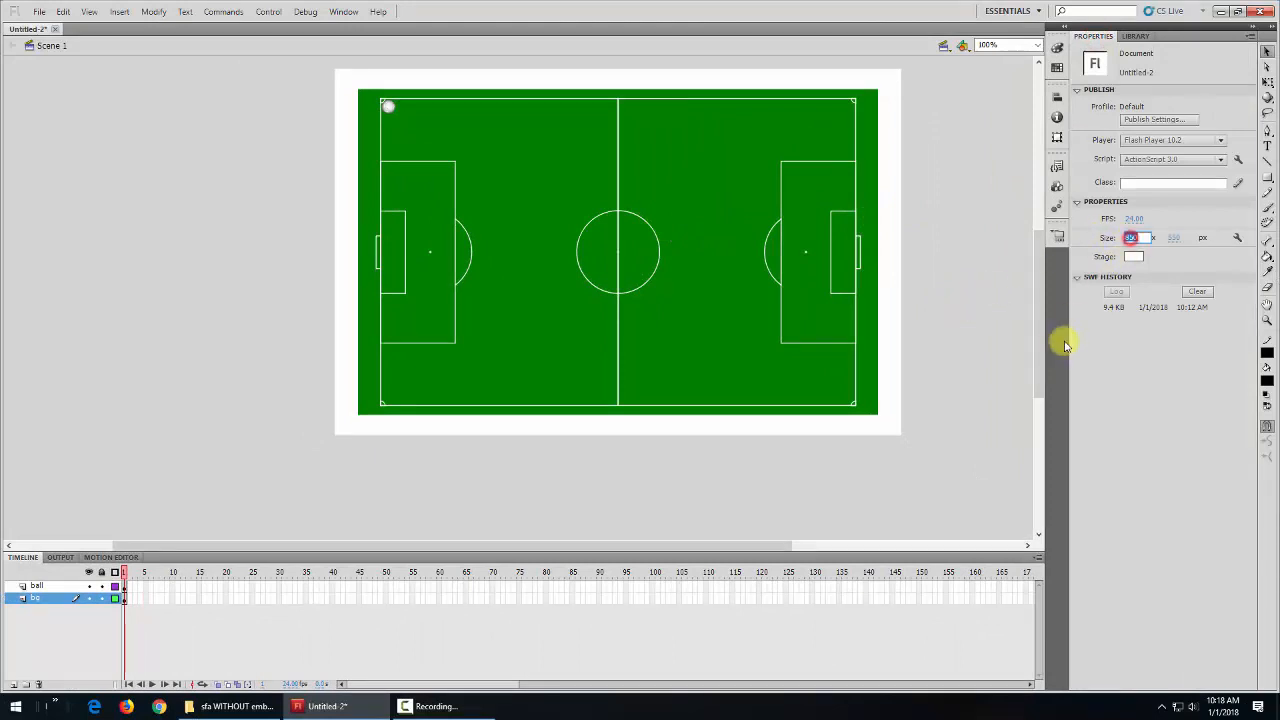
left_click(786, 314)
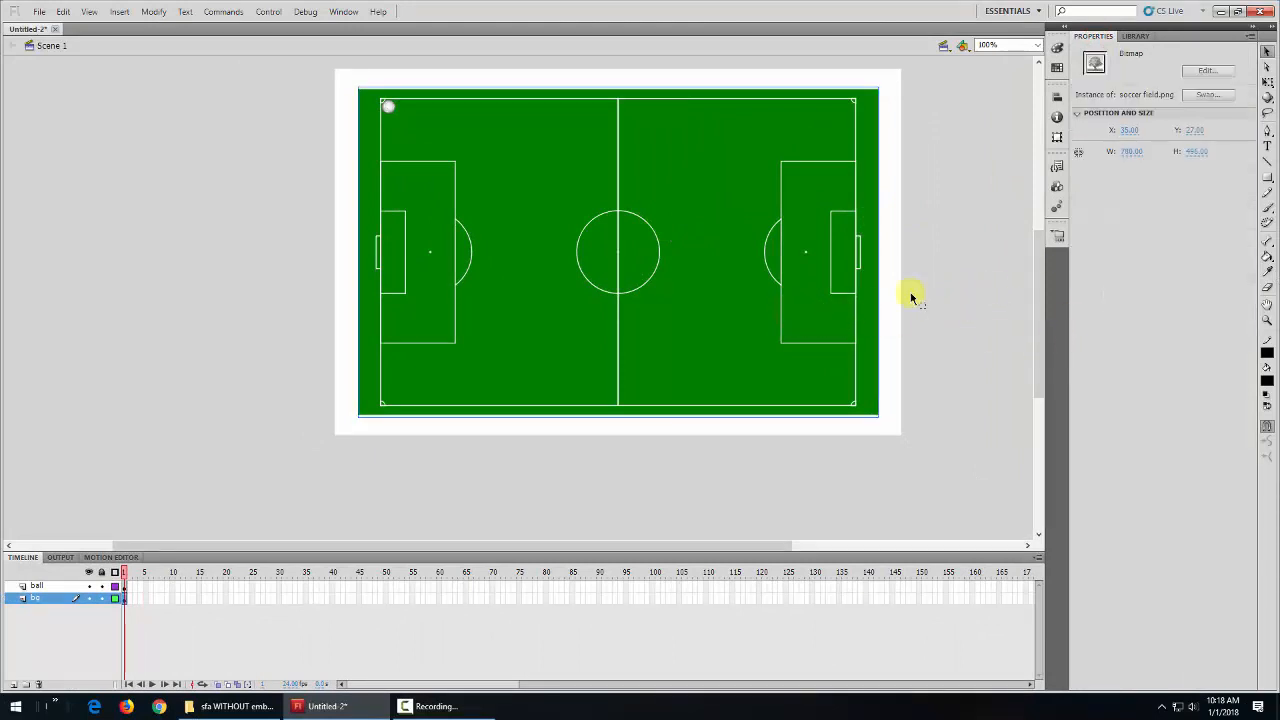
left_click(966, 272)
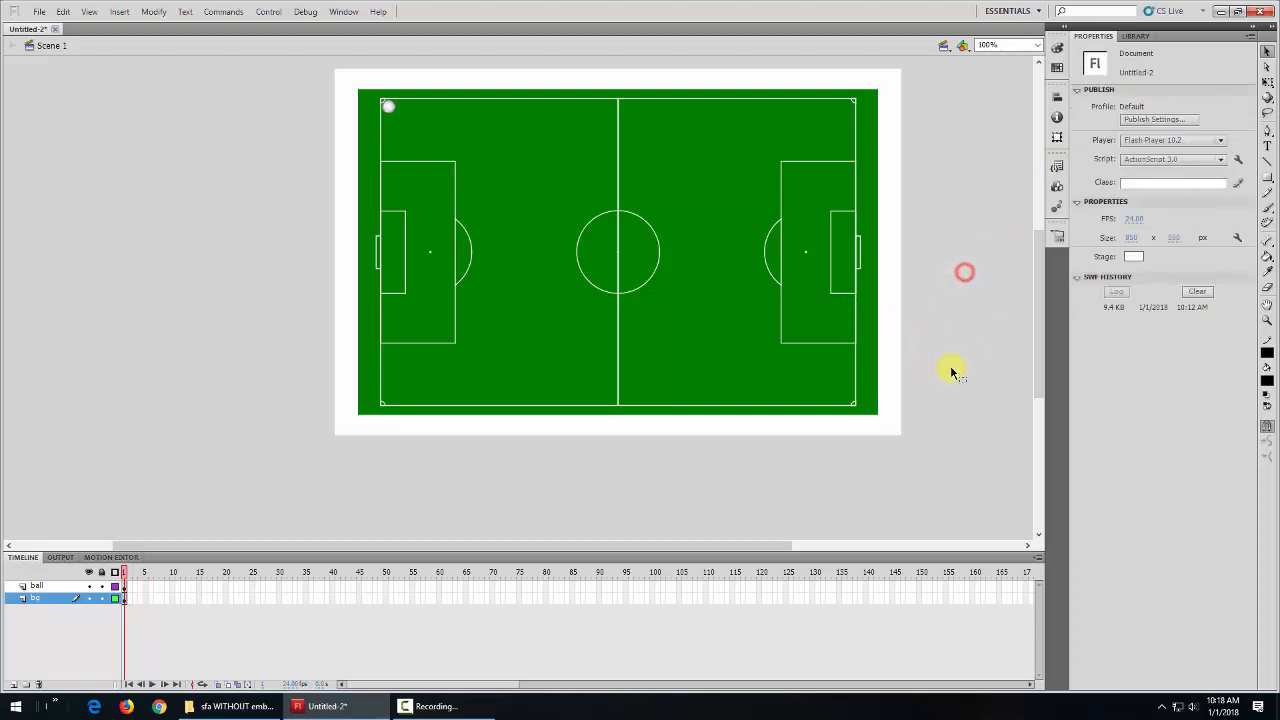
left_click(1130, 238)
type("700")
left_click(1174, 238)
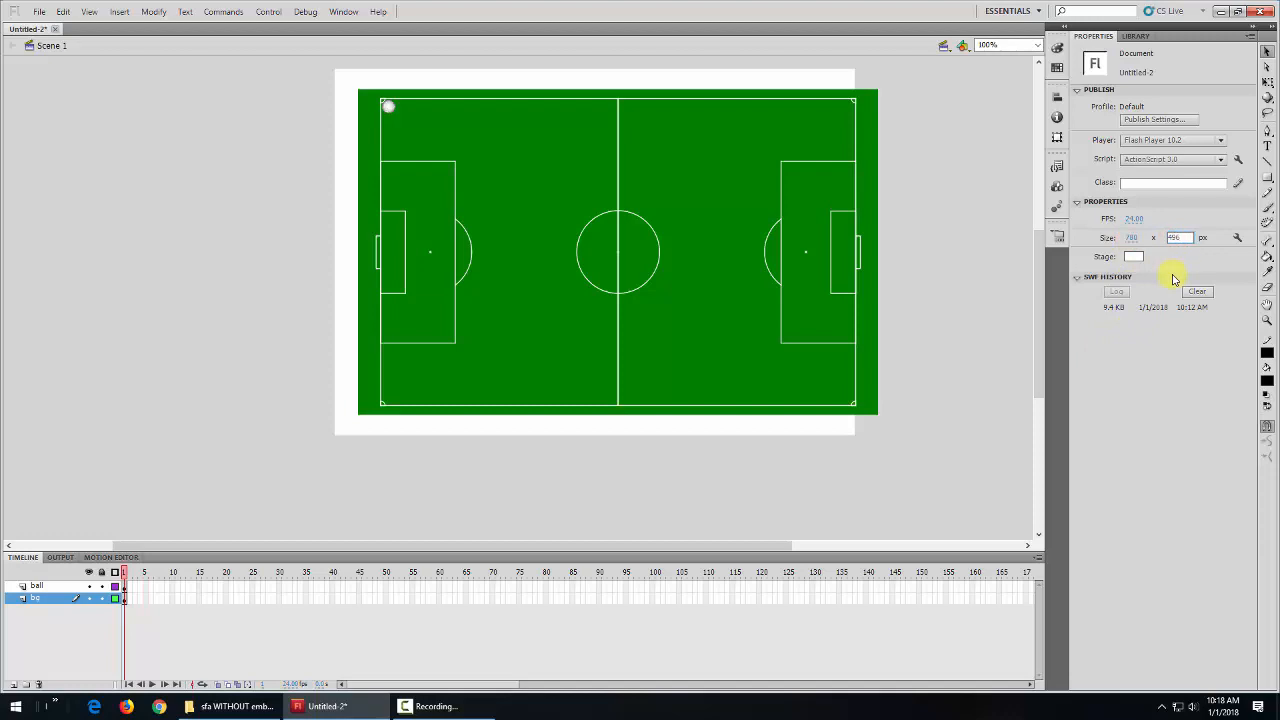
type("400")
key("Return")
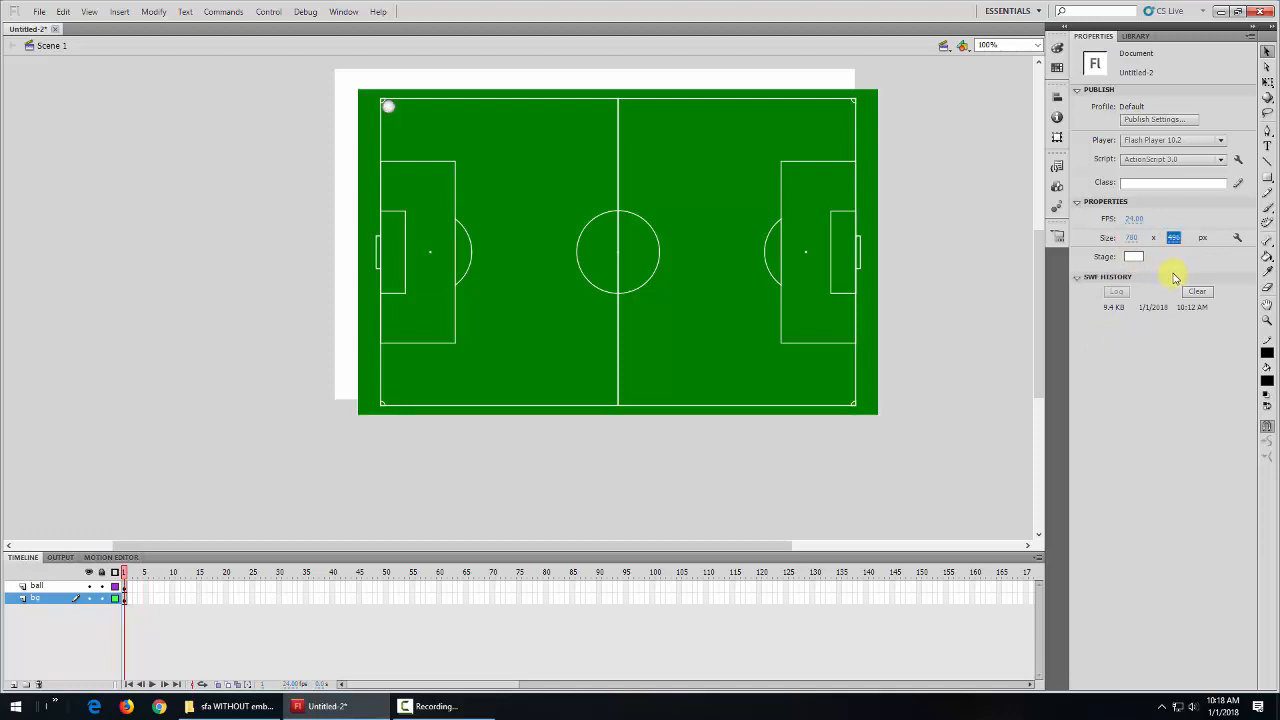
Align the soccer field image to the stage's right edge and vertical centre, placing it at X 0, Y 0.
left_click(717, 288)
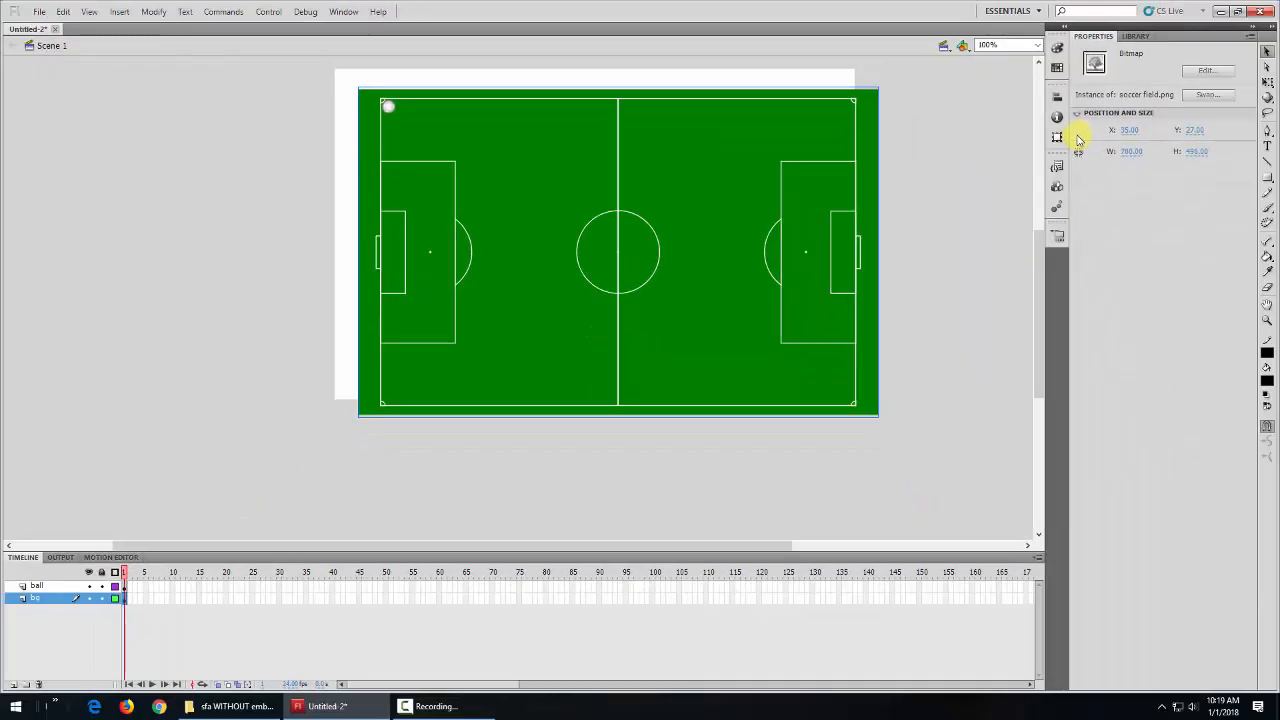
left_click(1057, 97)
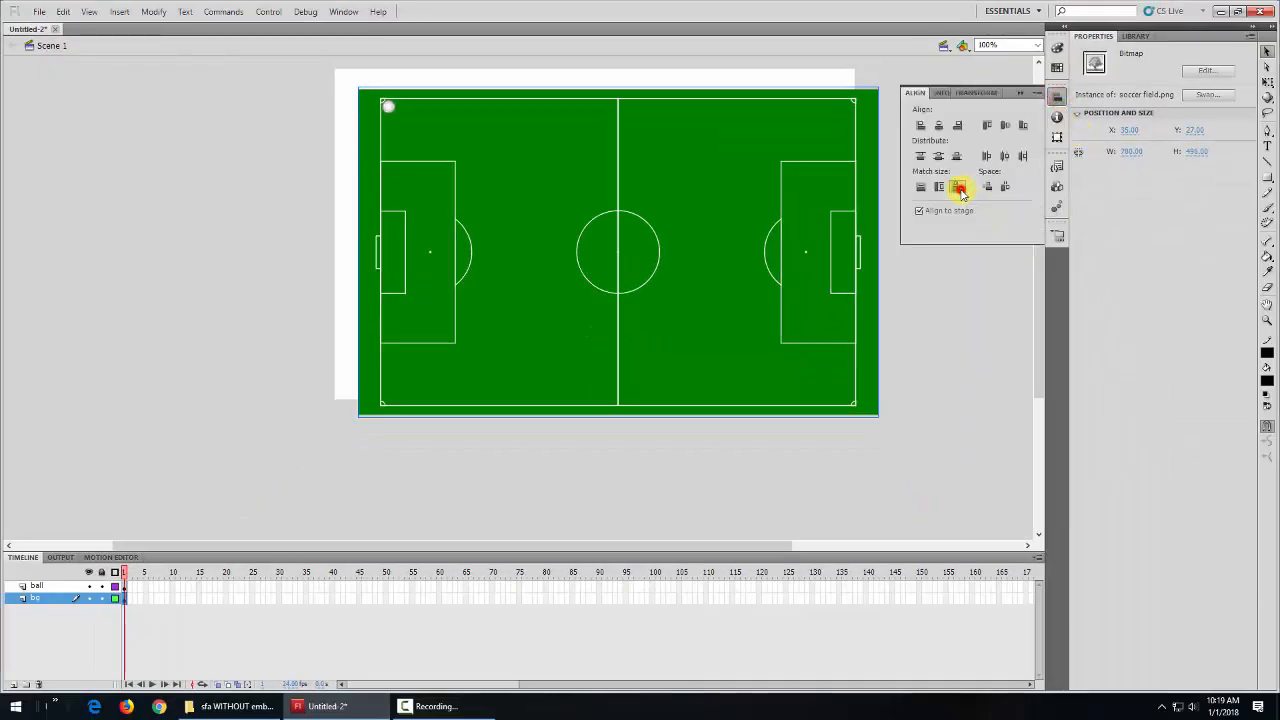
left_click(958, 126)
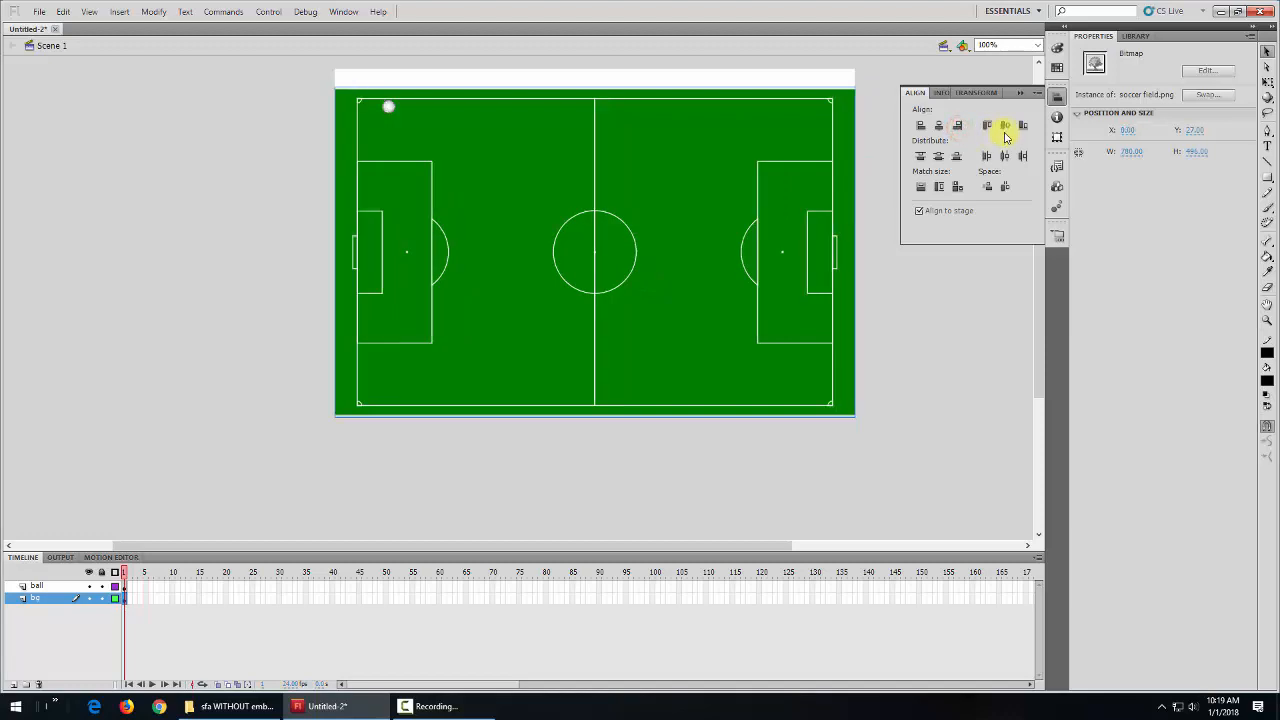
left_click(1005, 126)
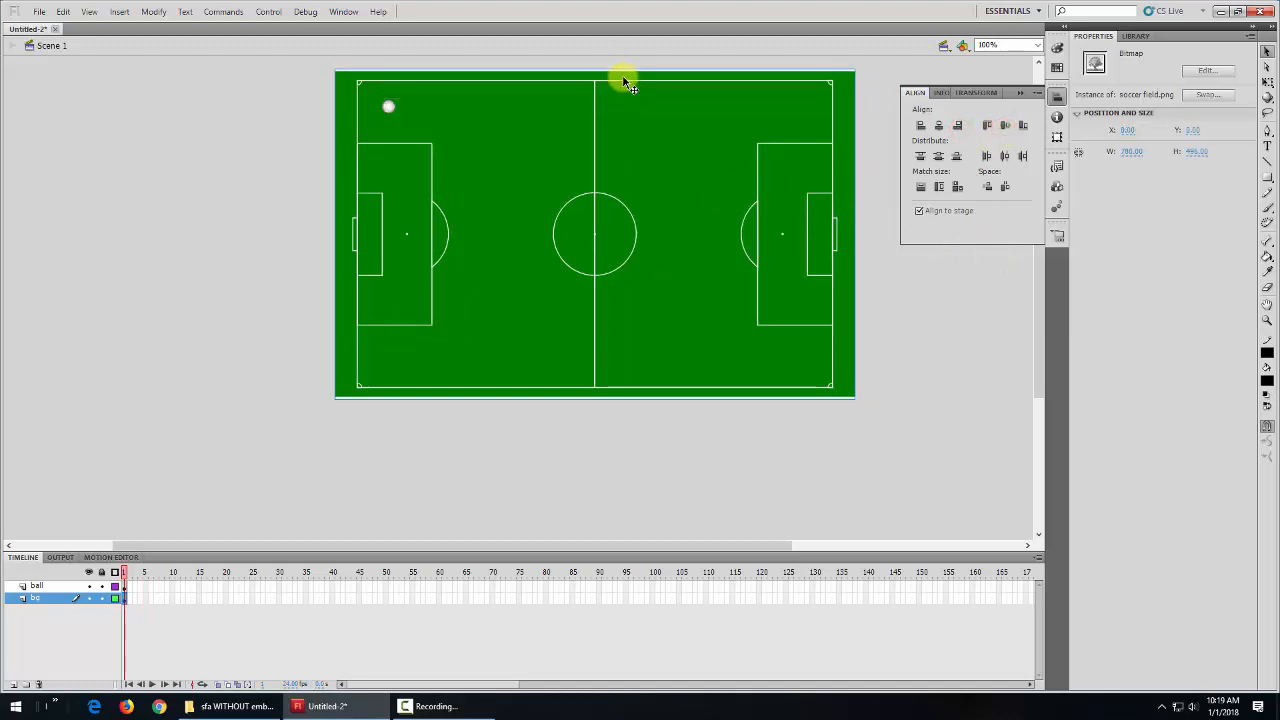
Try a width of 775 for the soccer field image, then set it back to 780.
left_click(1130, 151)
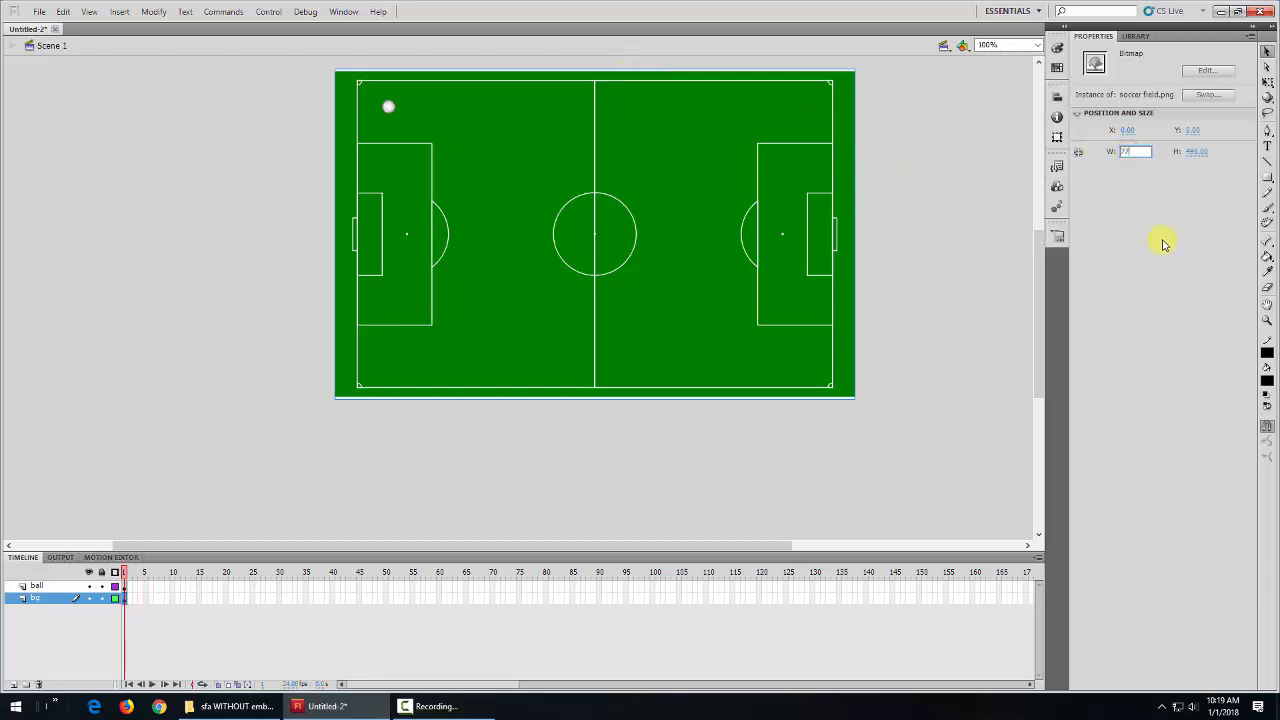
key("Return")
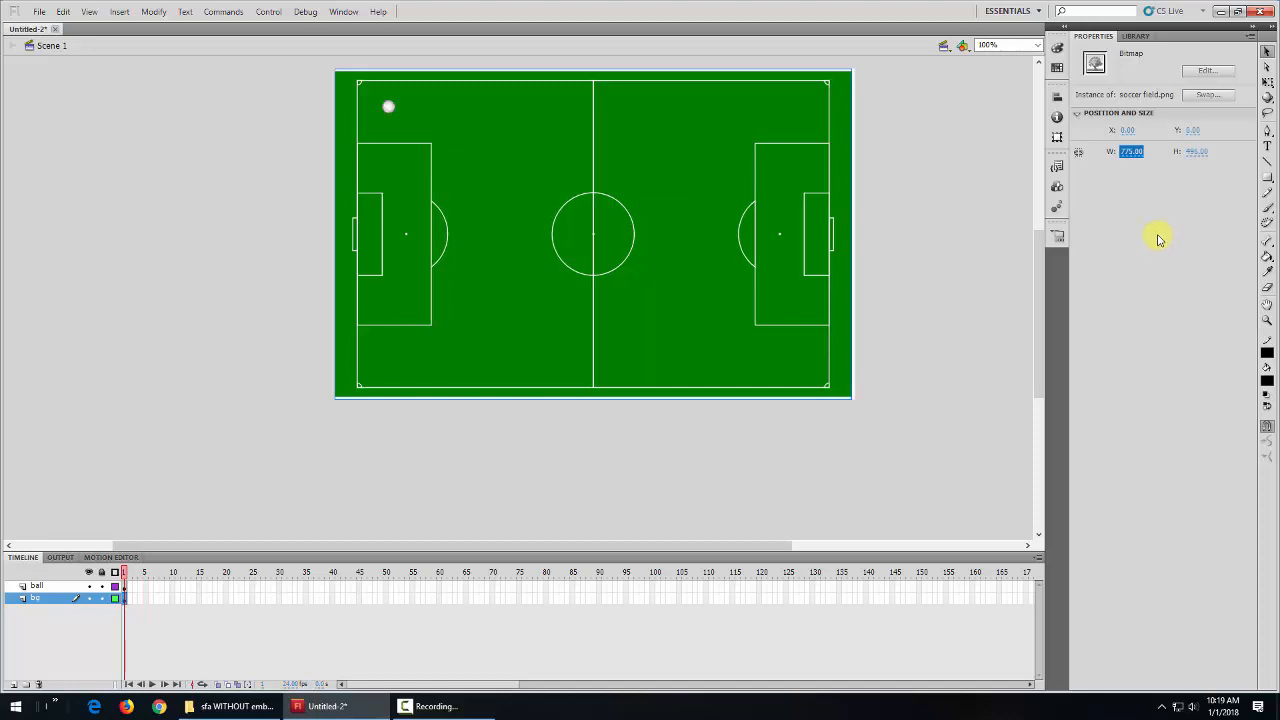
left_click(1146, 155)
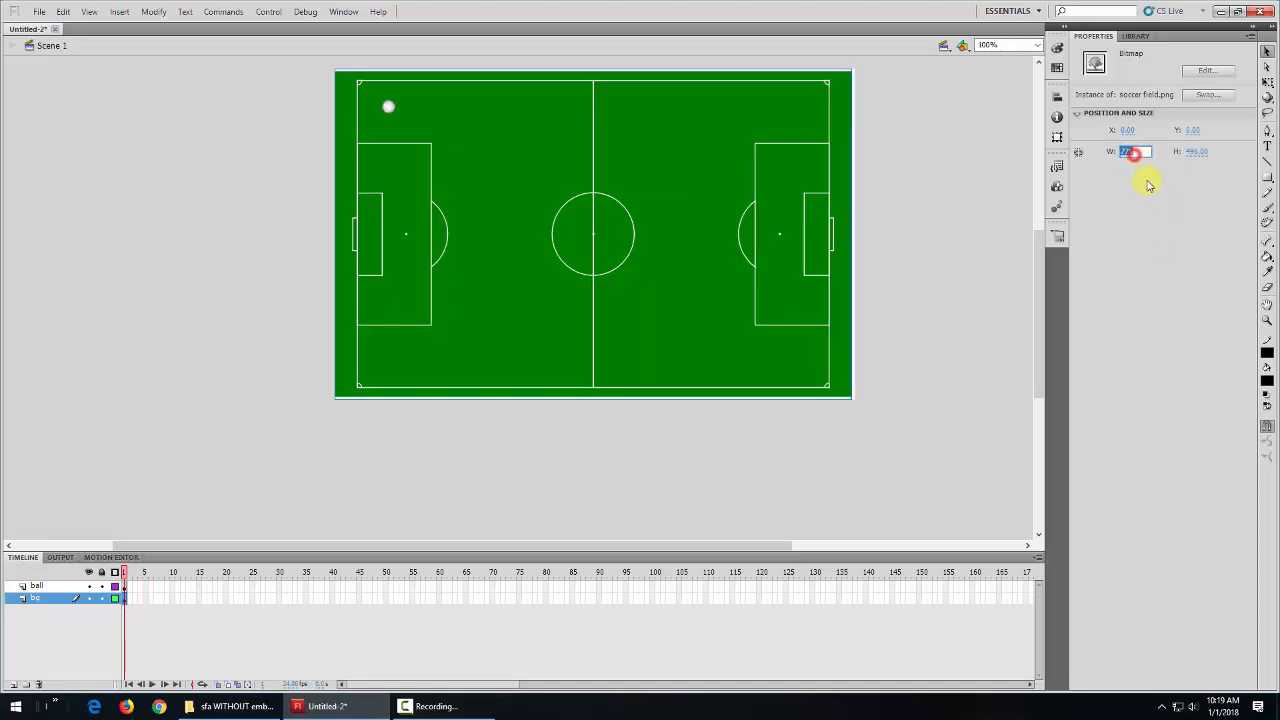
type("780")
Set the soccer field image's height to 490 and deselect the image.
left_click(1198, 151)
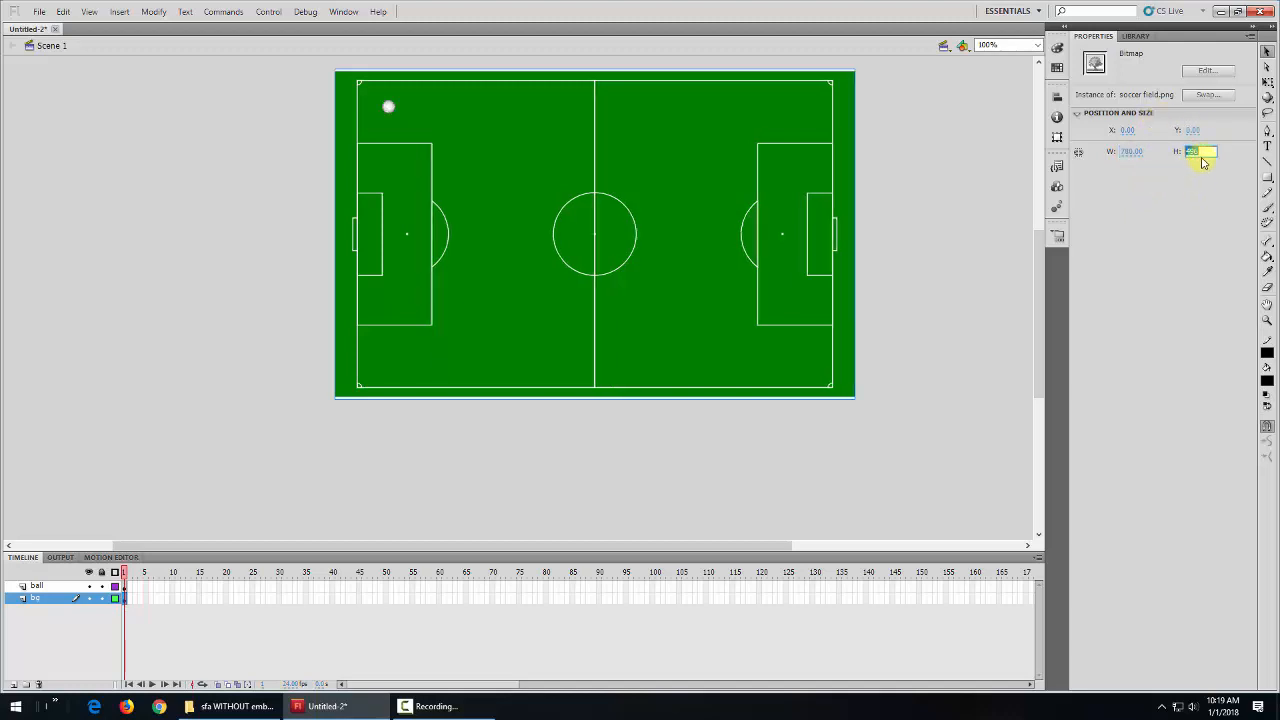
type("40")
key("Return")
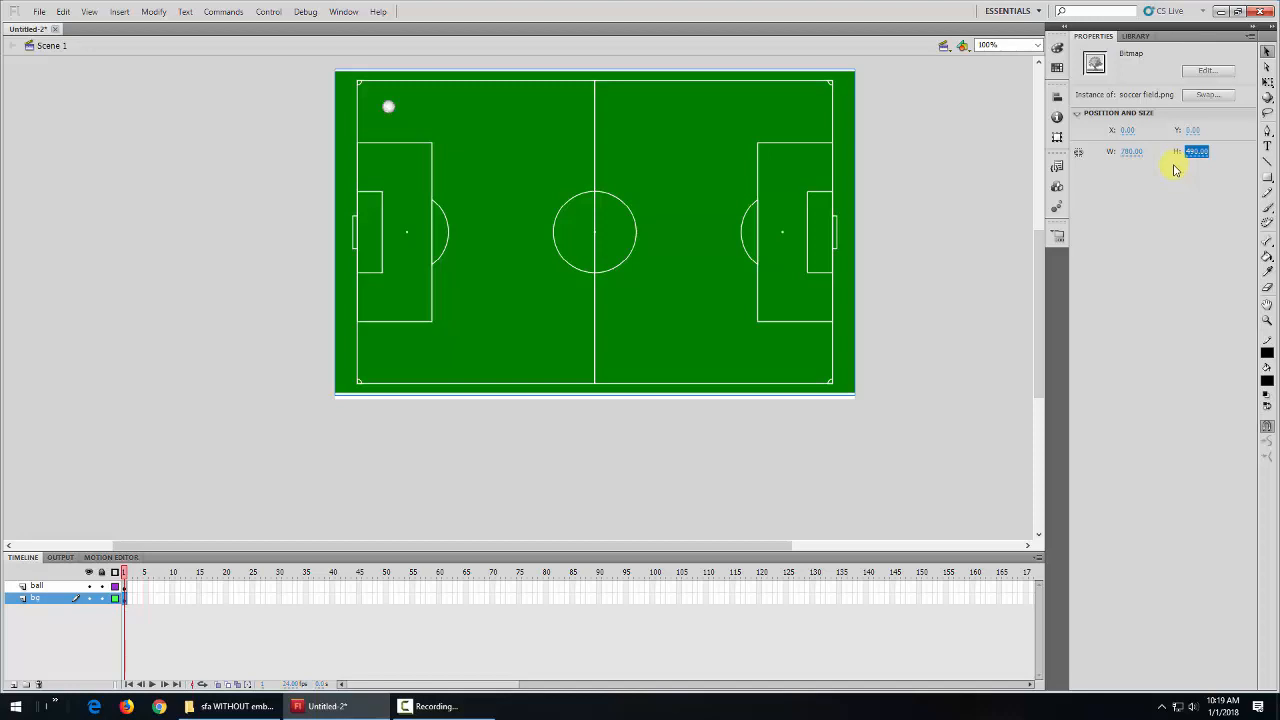
left_click(994, 228)
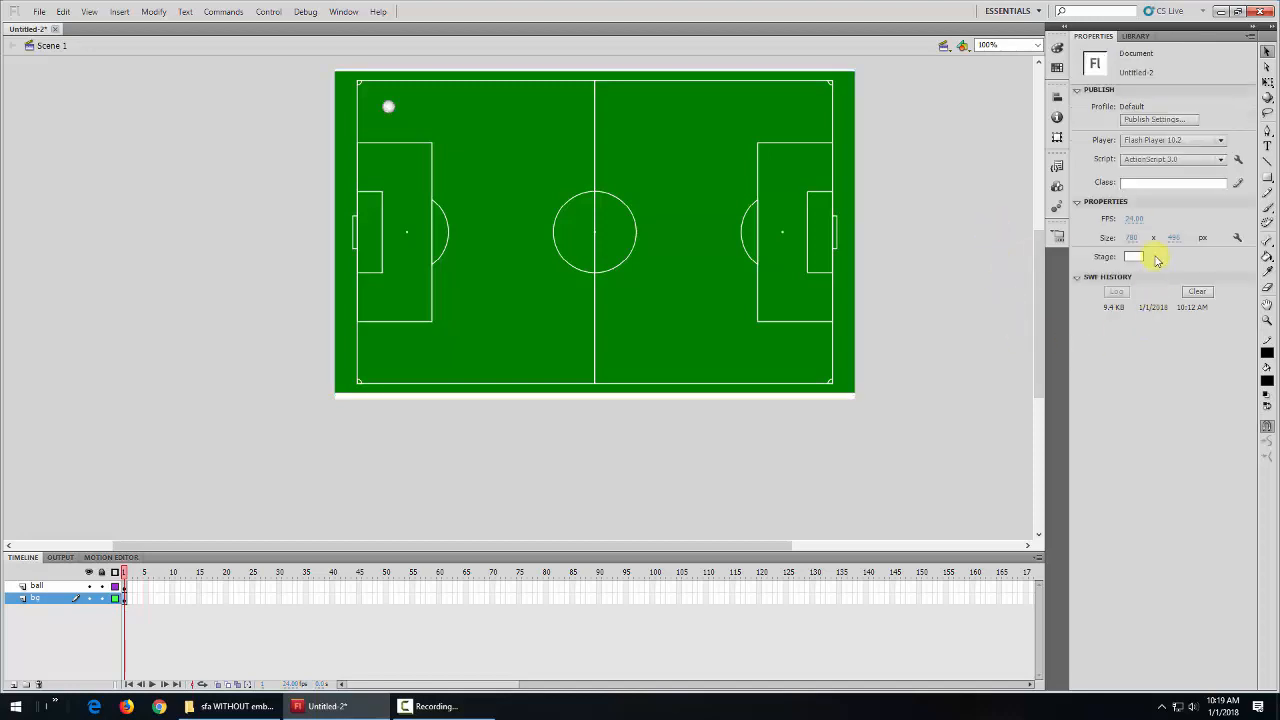
Set the soccer field image's height to 495 and deselect the image.
left_click(762, 258)
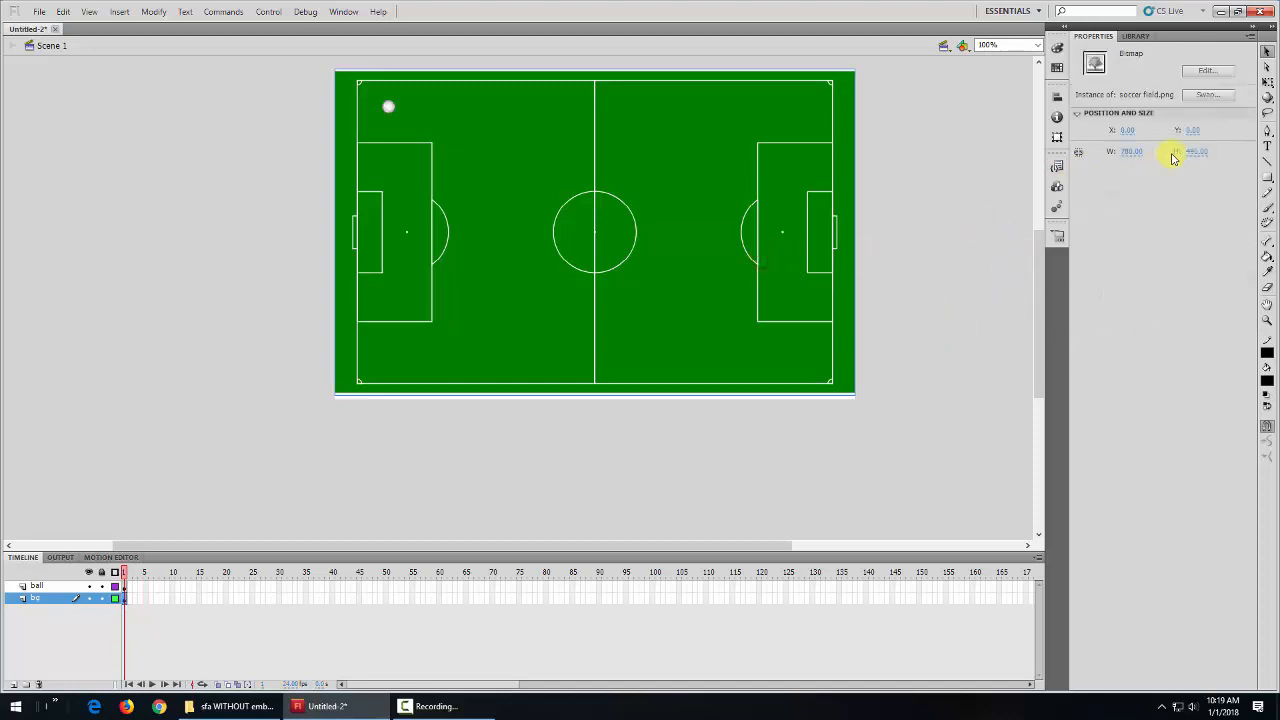
left_click(1197, 151)
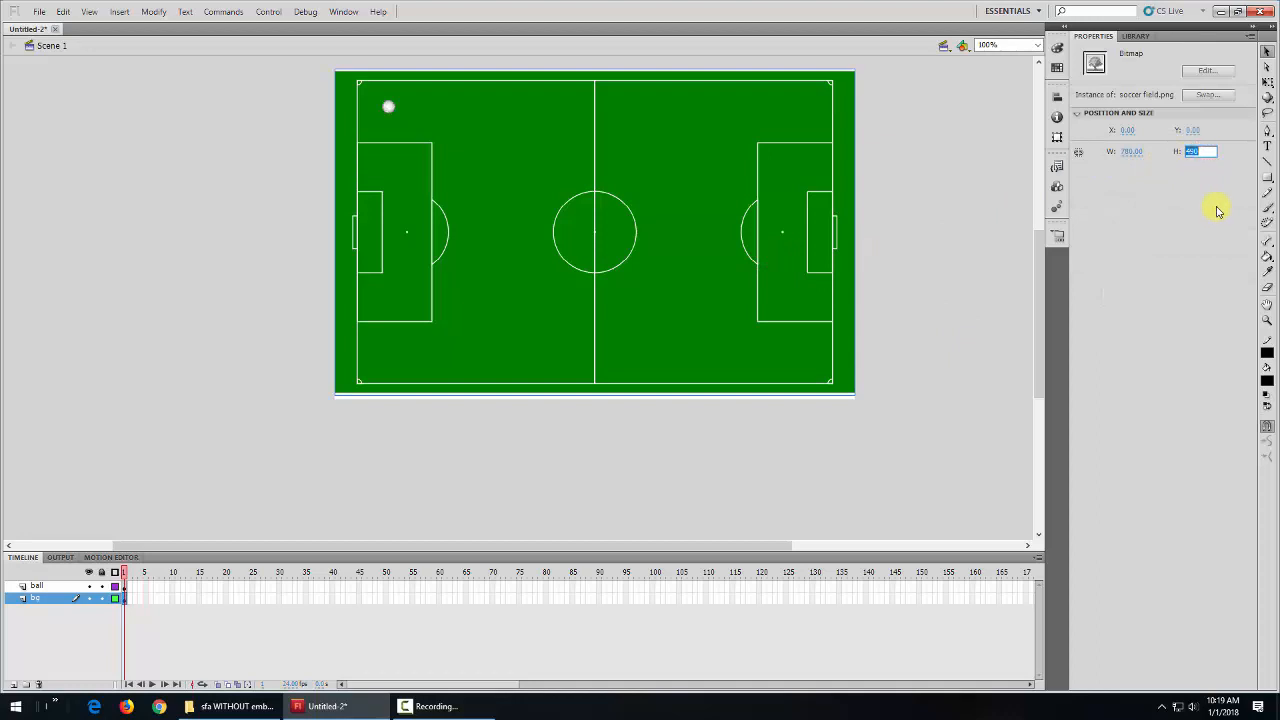
type("495")
key("Return")
left_click(932, 290)
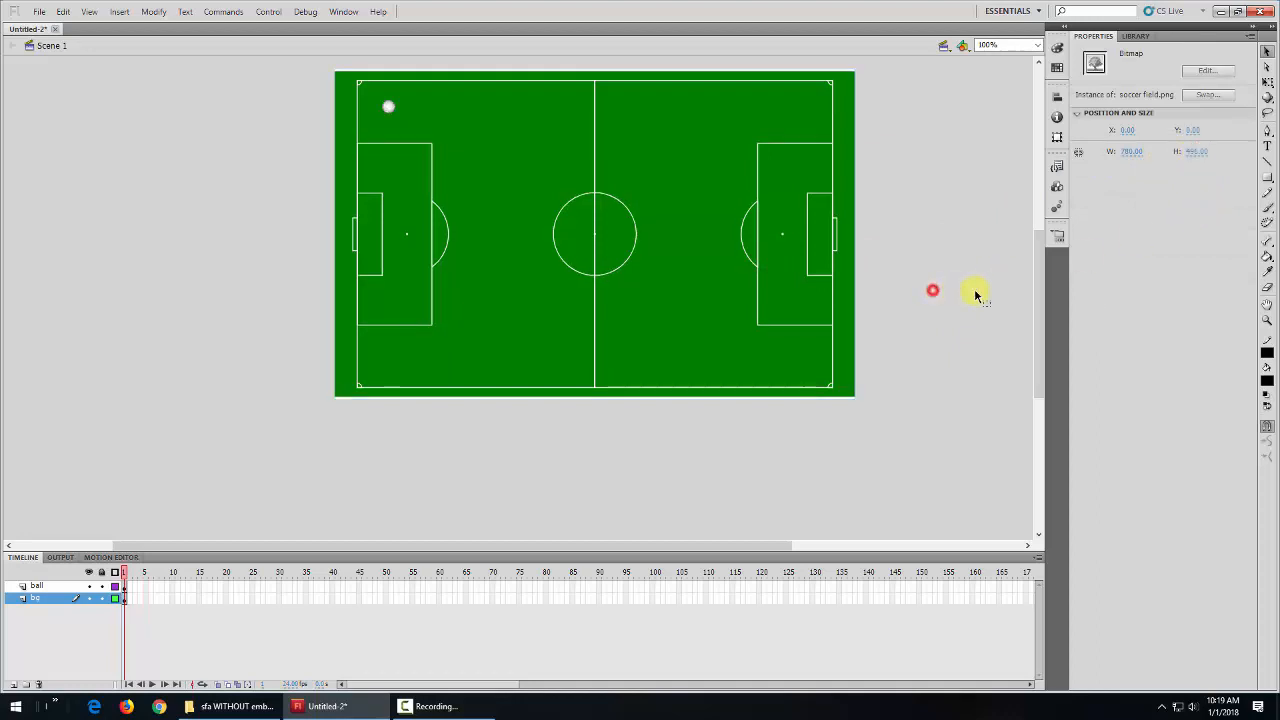
Set the stage height to 490 px, keeping the width at 780 px.
left_click(1175, 238)
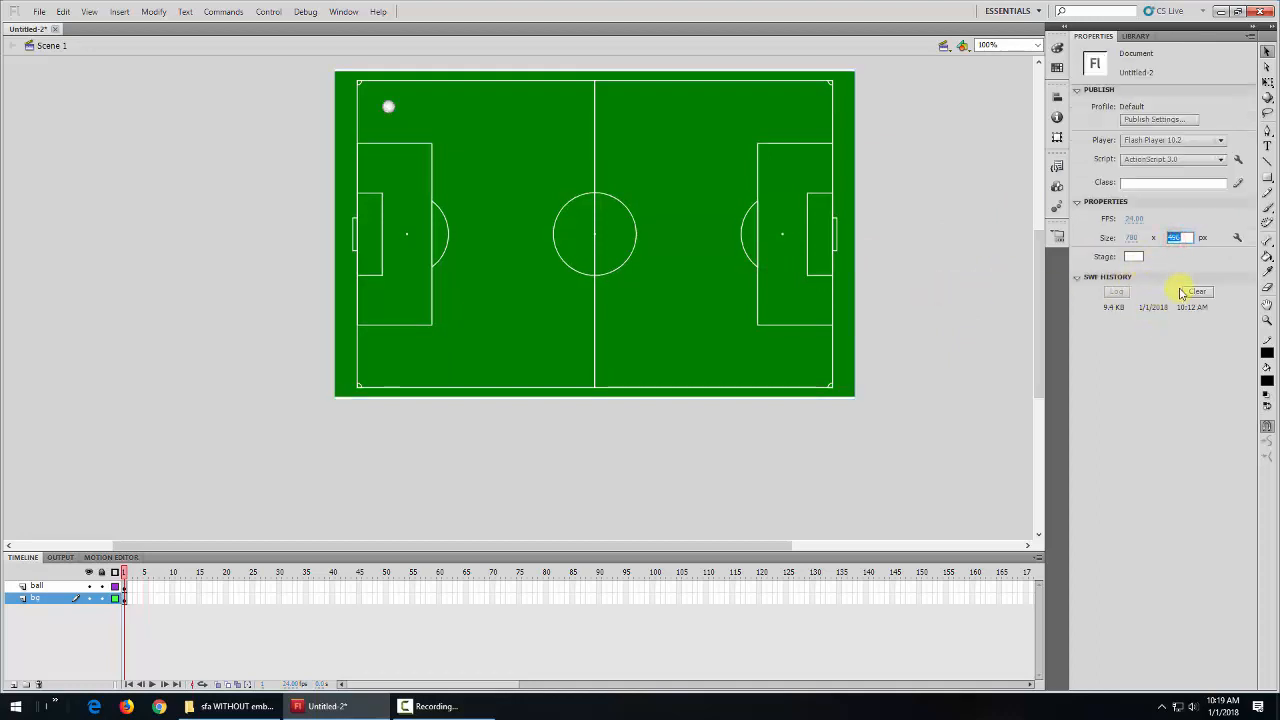
type("490")
key("Return")
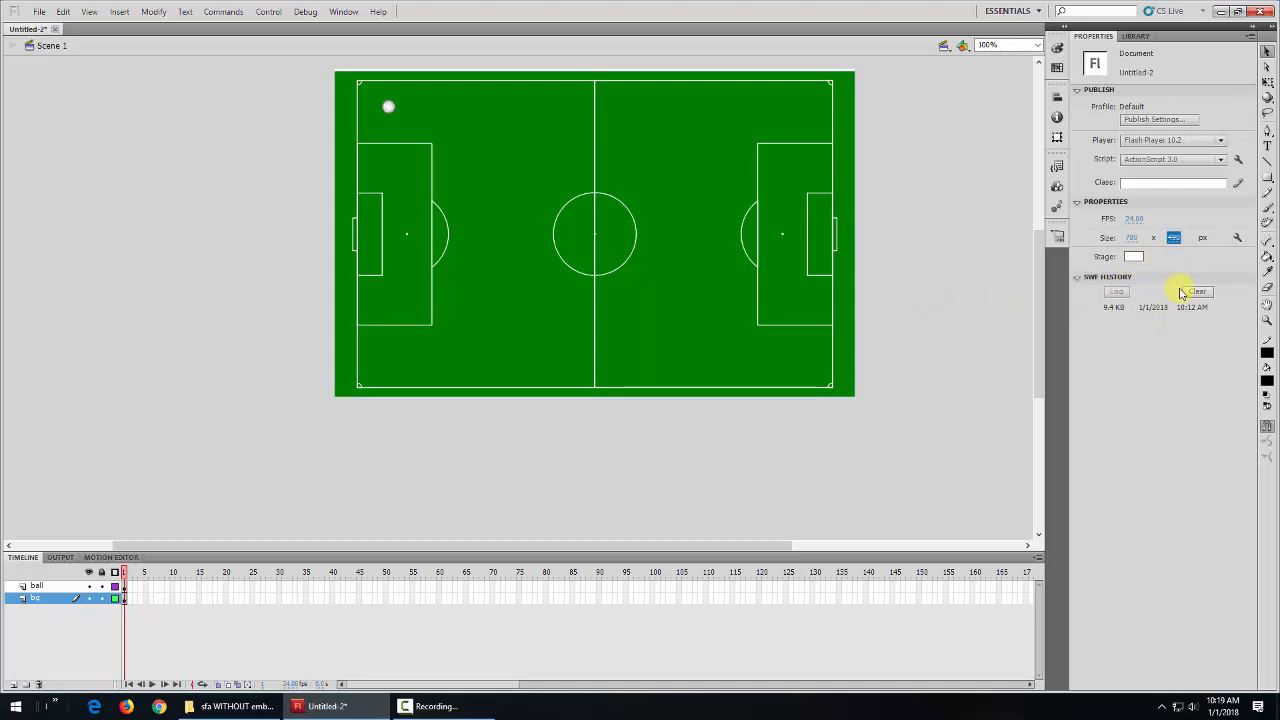
Nudge the soccer field image up to Y -2 and deselect it to check the stage edges.
left_click(773, 305)
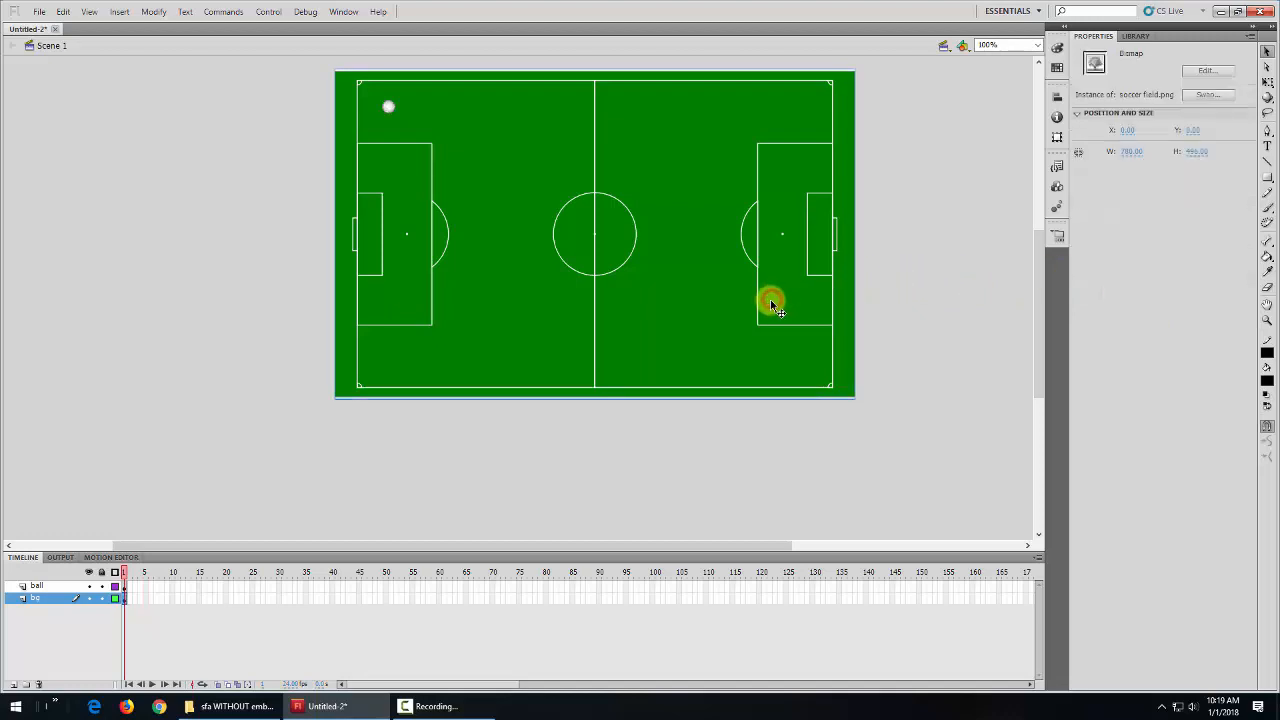
key("Up")
key("Up")
key("Up")
key("Up")
key("Down")
key("Down")
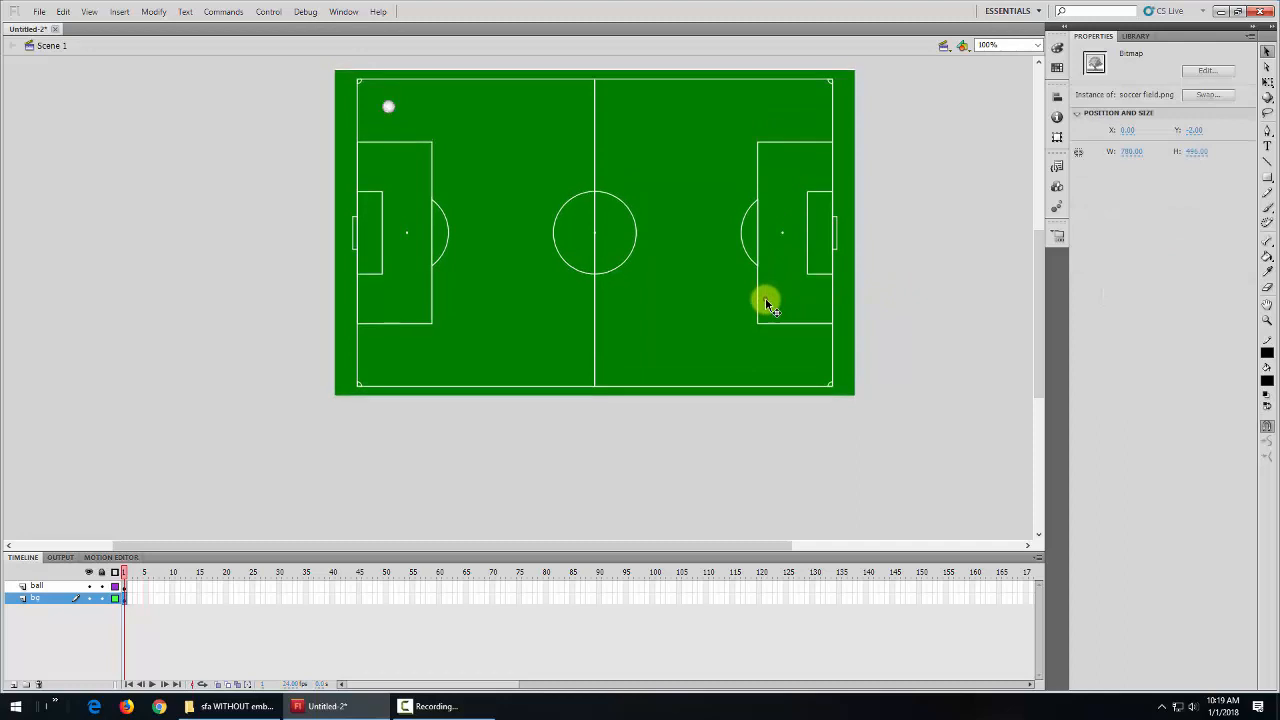
left_click(903, 332)
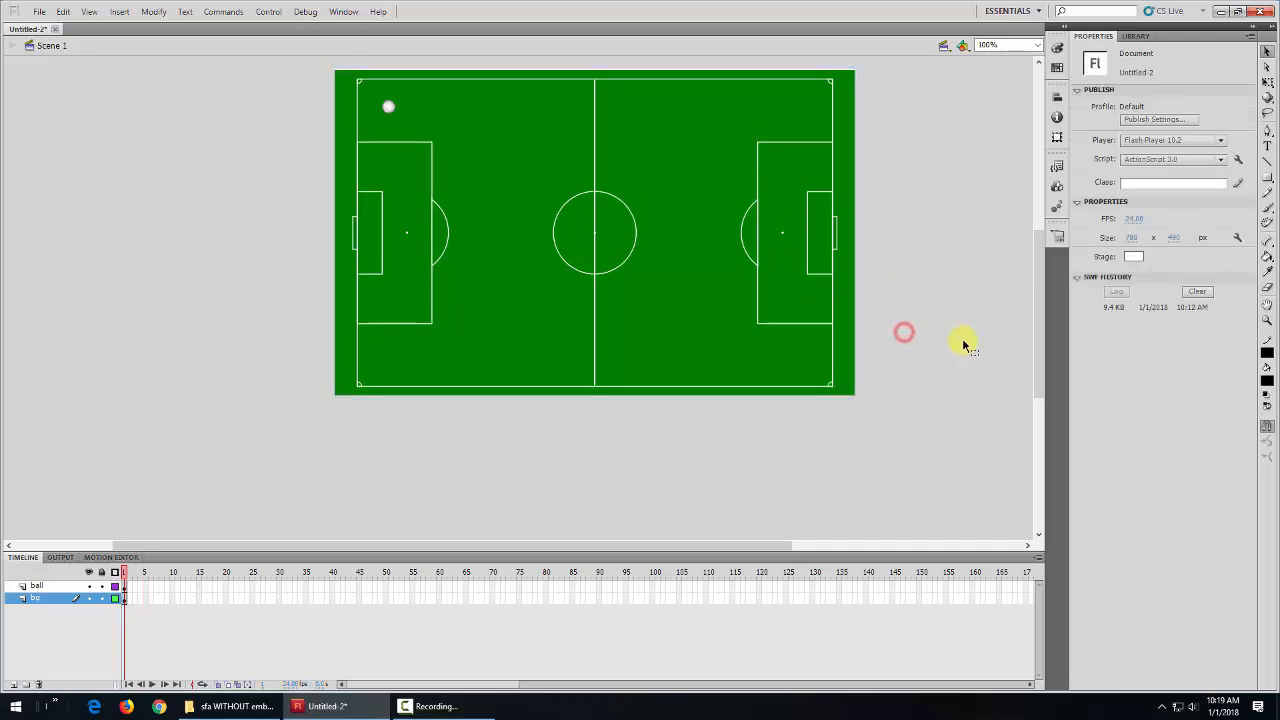
Nudge the soccer field image further up to Y -3 and deselect it.
left_click(800, 321)
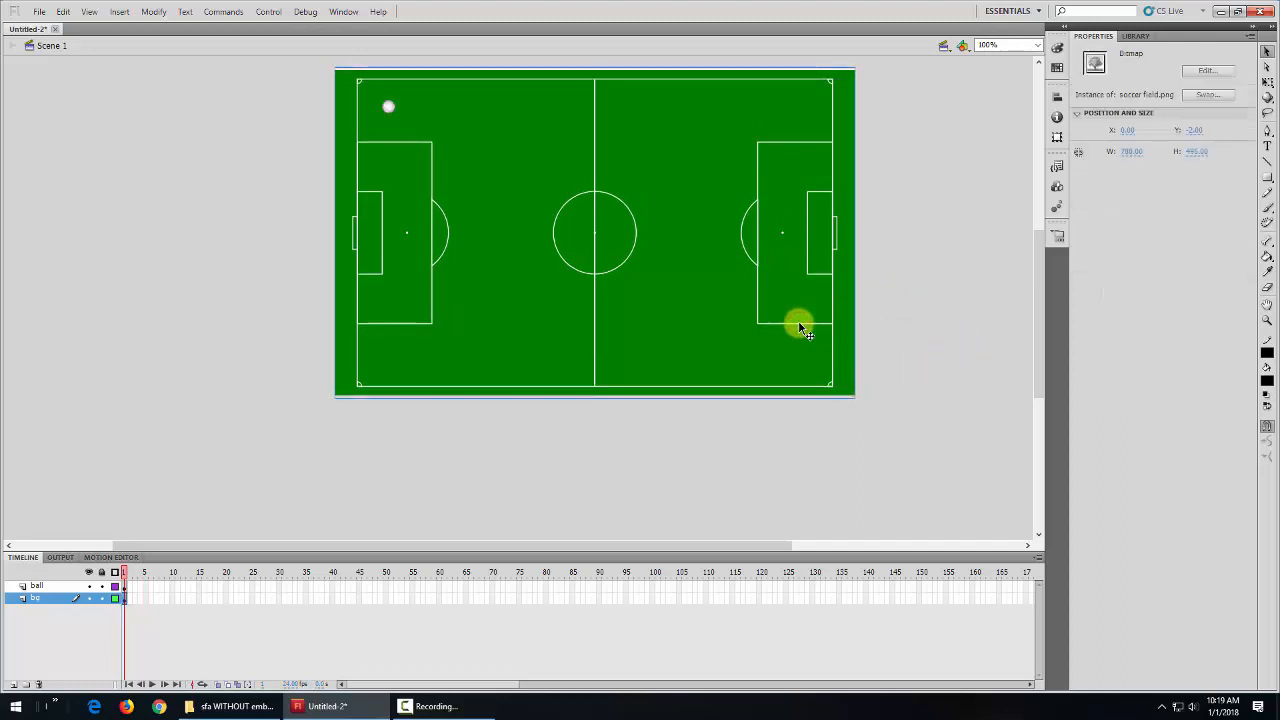
key("Up")
key("Up")
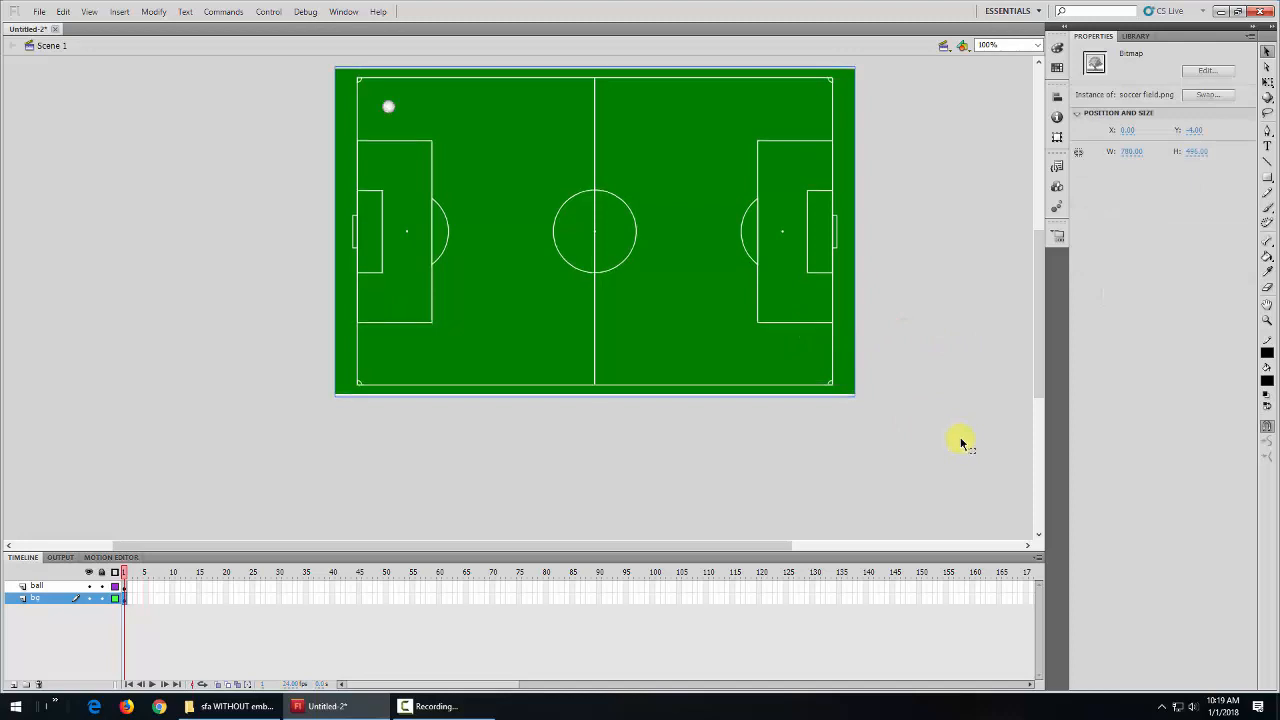
key("Down")
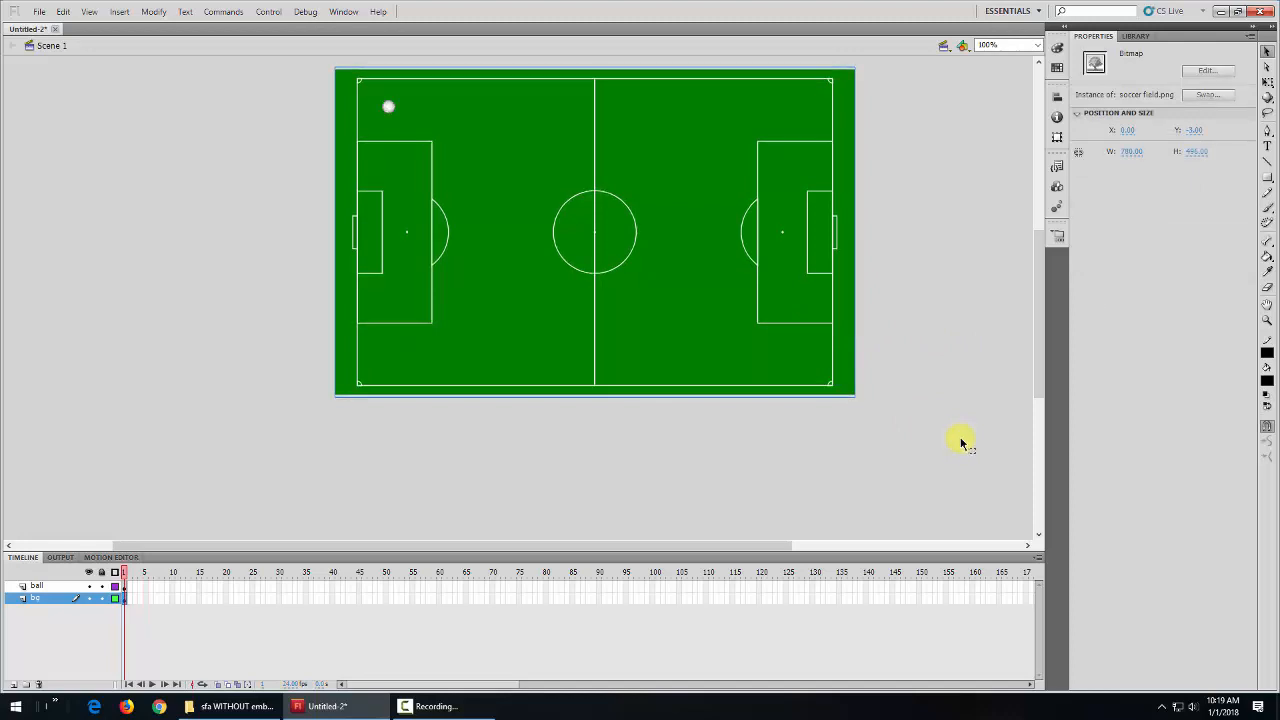
left_click(960, 224)
Set the stage height to 488 px and nudge the soccer field image up to Y -4.
left_click(1174, 237)
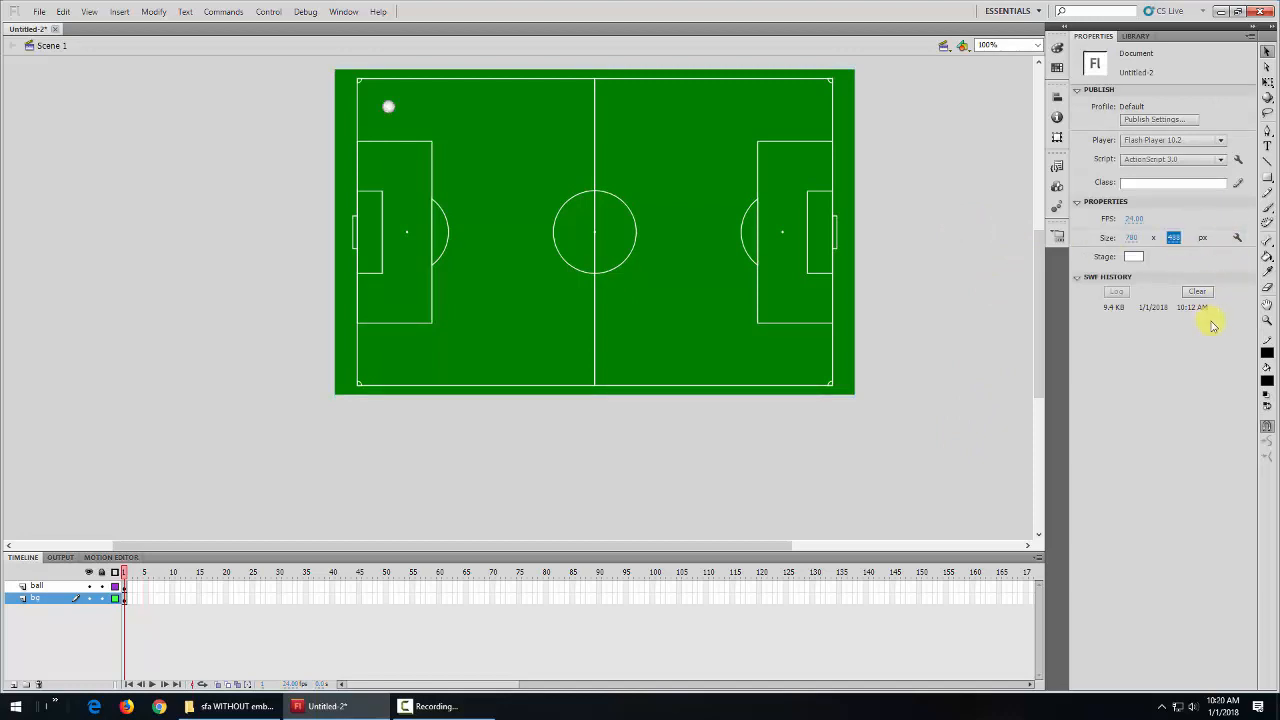
left_click(951, 253)
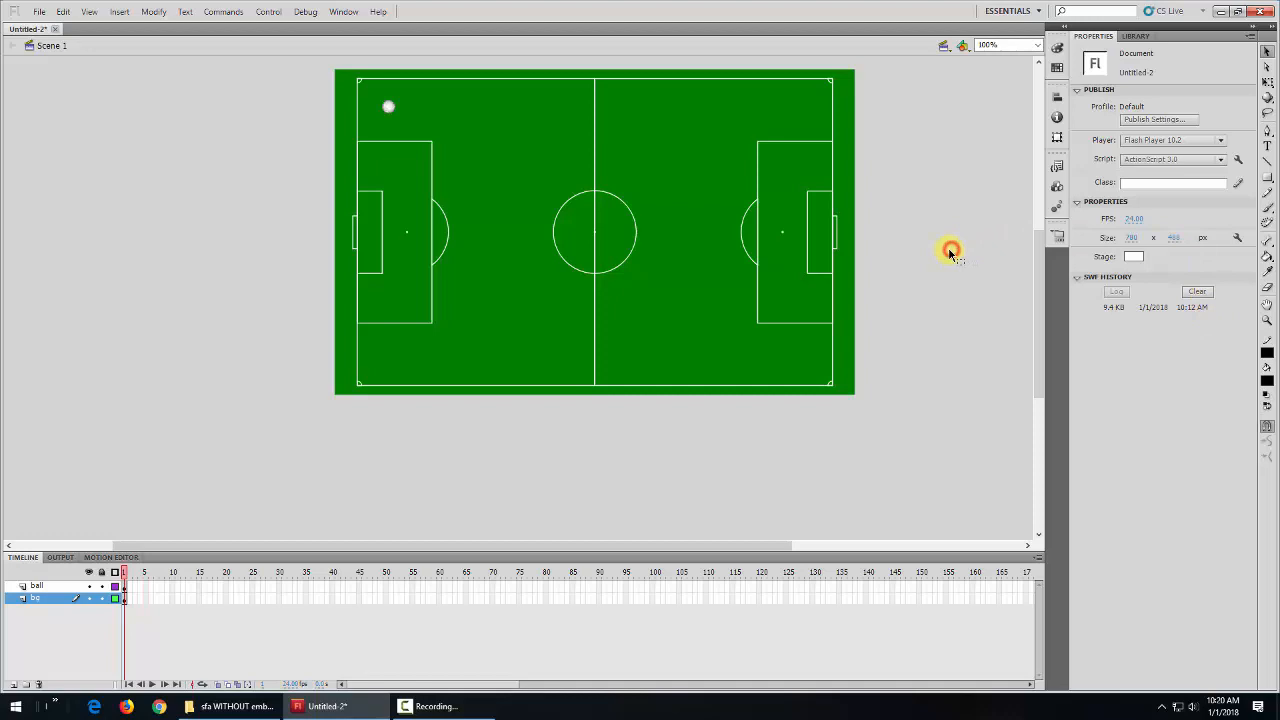
left_click(745, 263)
left_click(914, 302)
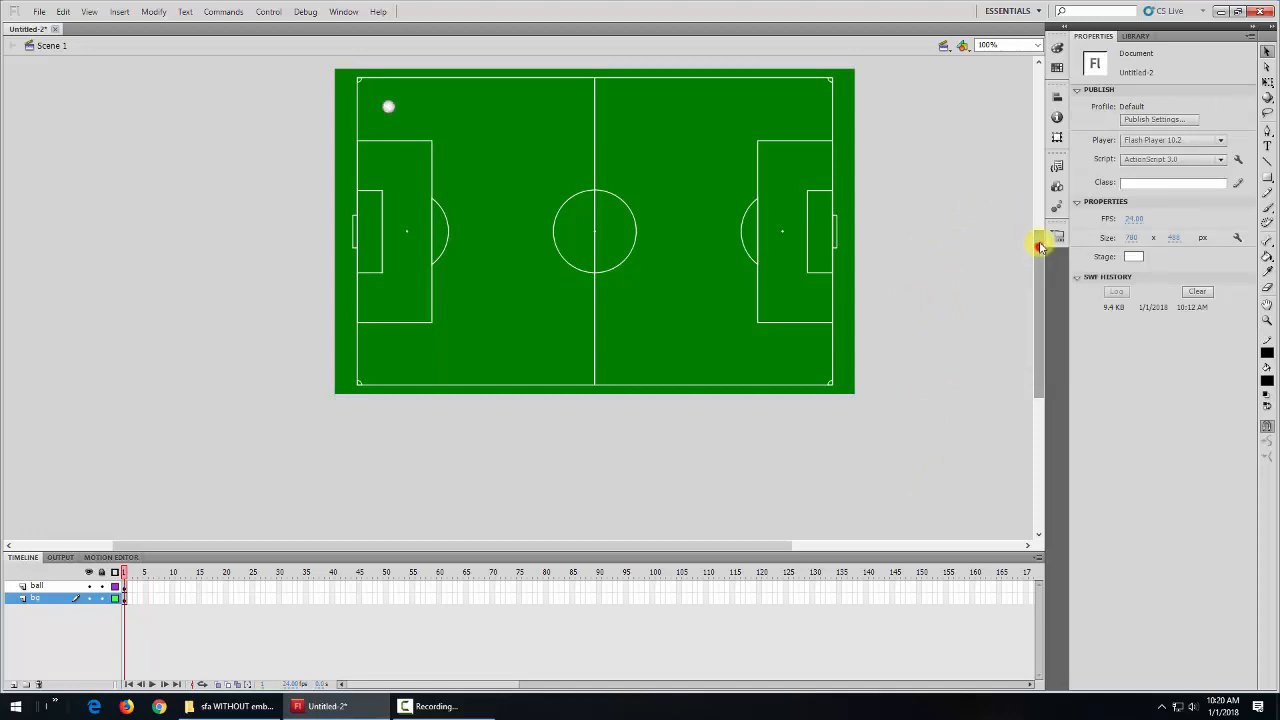
left_click_drag(1040, 247, 1042, 223)
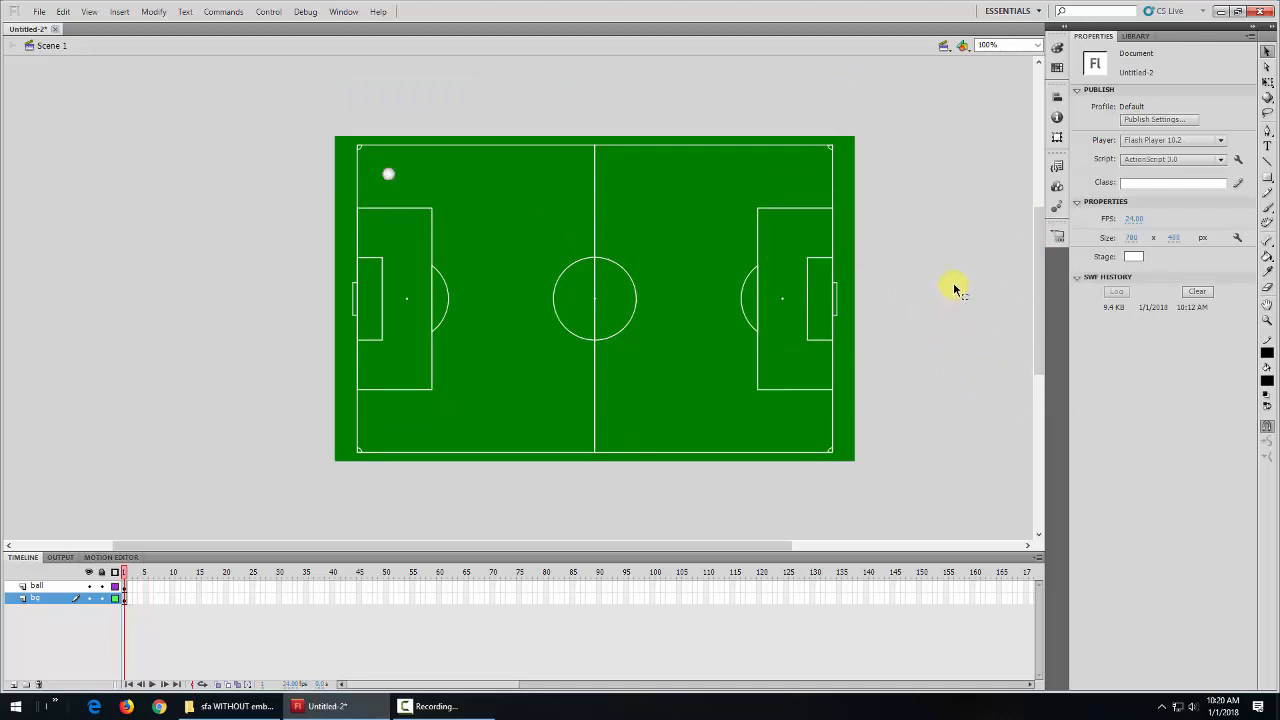
left_click(718, 254)
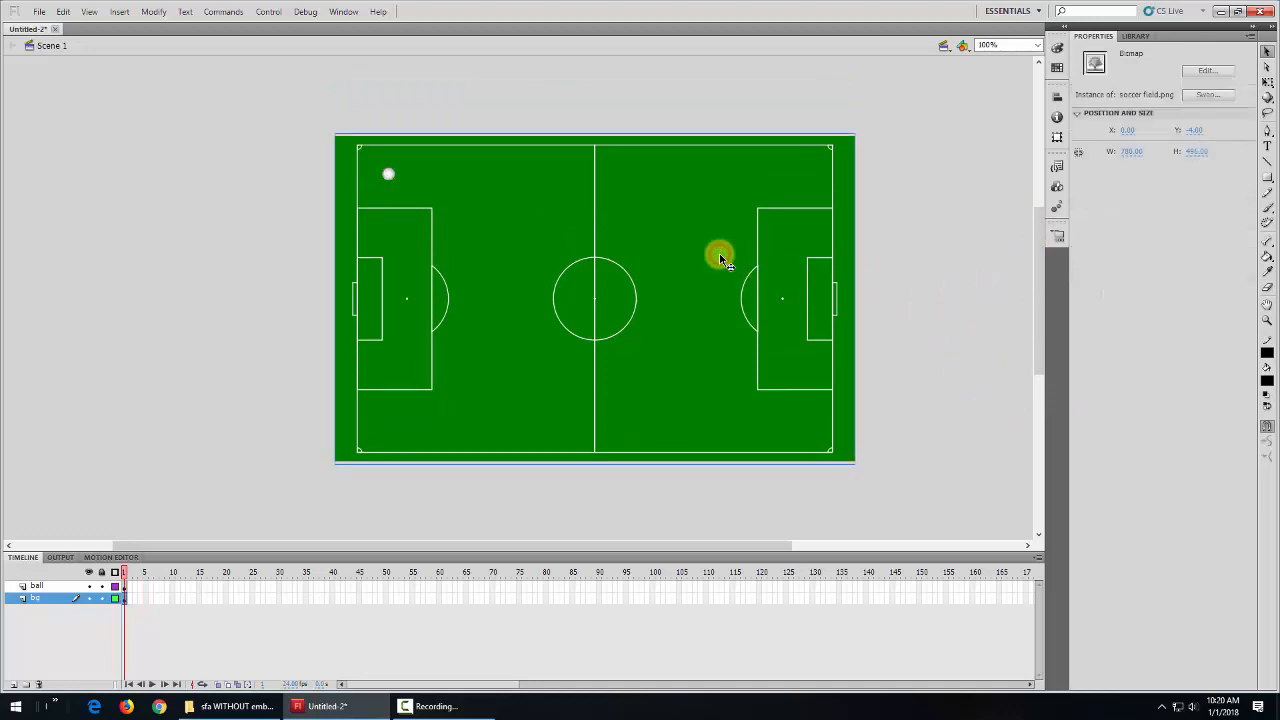
left_click(944, 257)
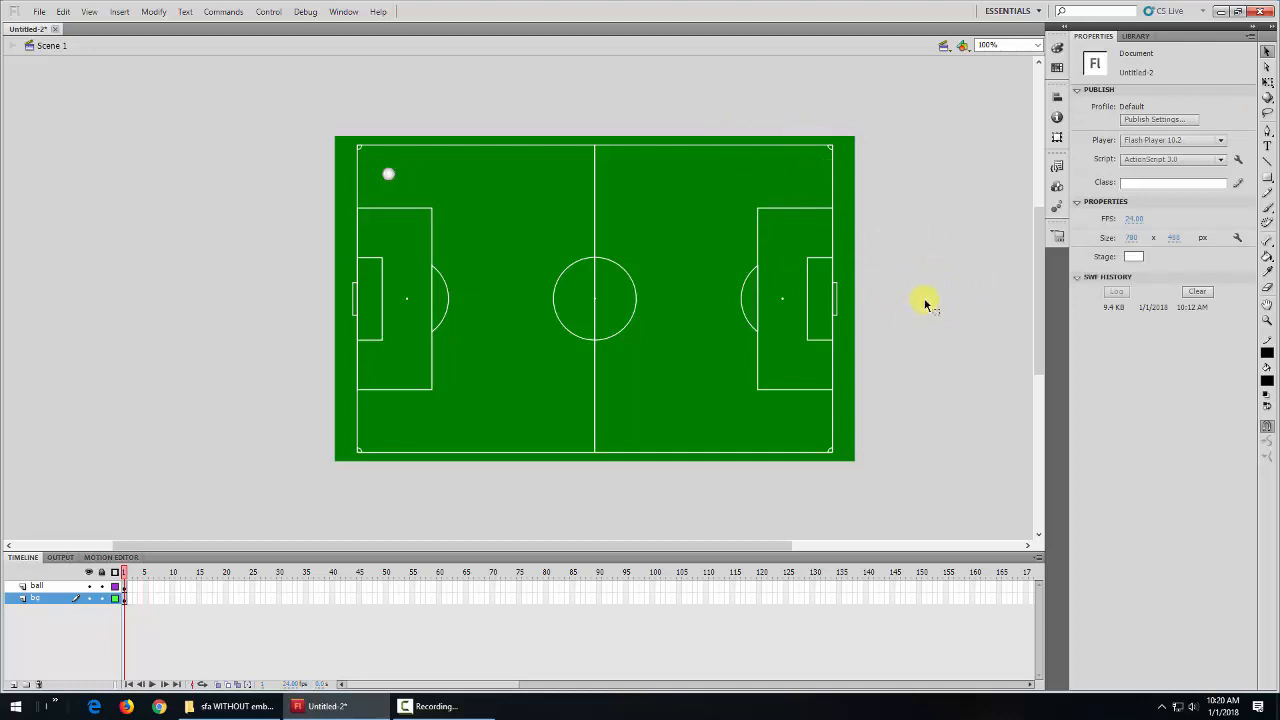
Move the ball with the Selection tool to the lower-left corner of the soccer field.
left_click(1267, 52)
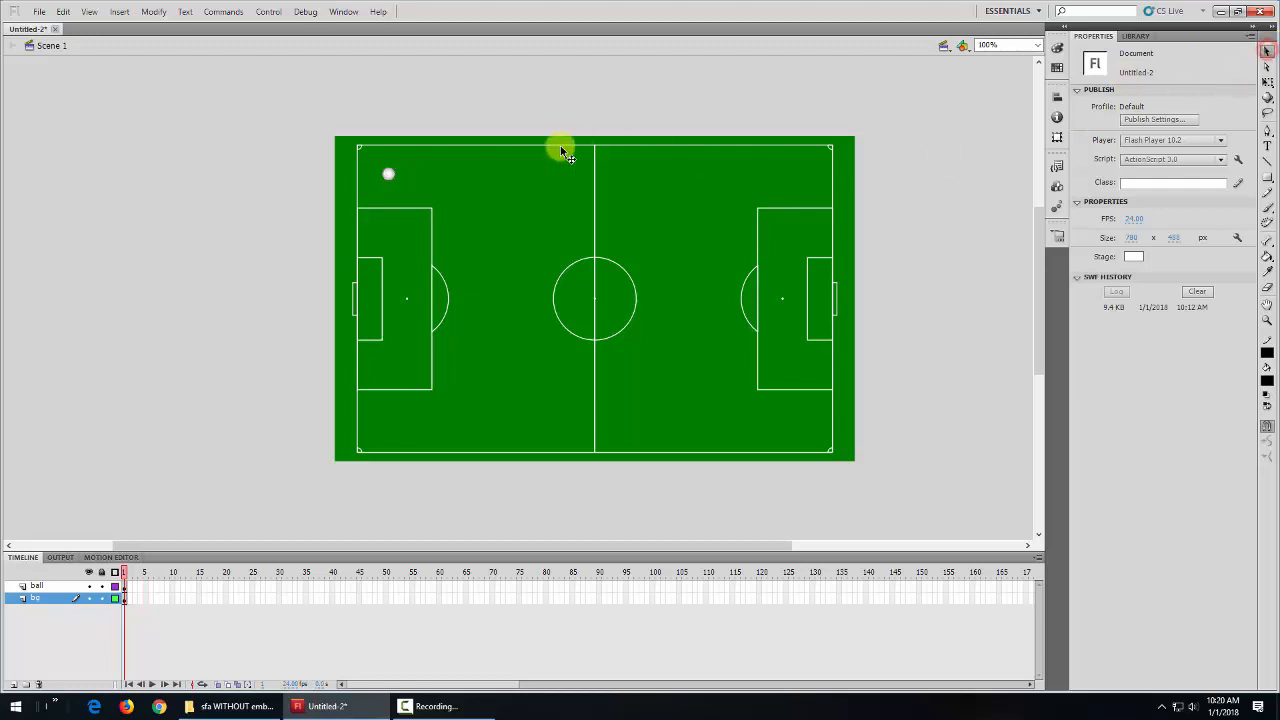
left_click_drag(389, 174, 372, 452)
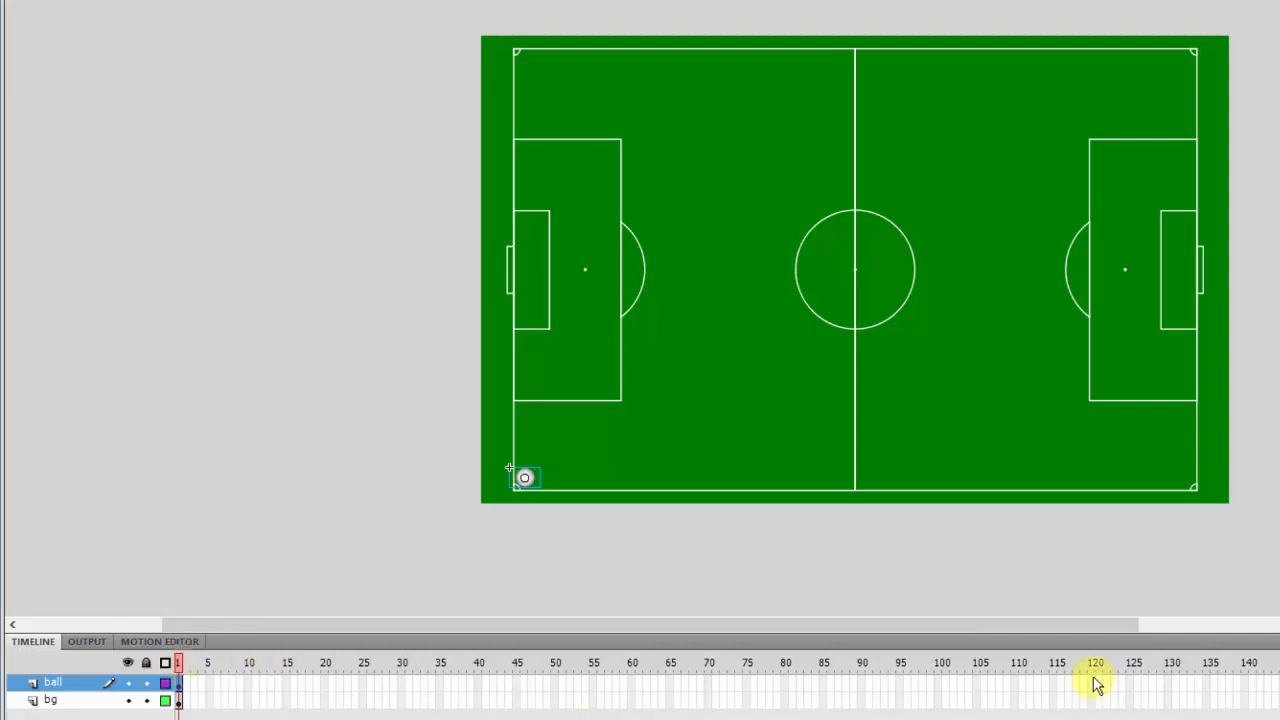
Extend both the ball and bg layers to frame 120 by inserting frames, and scrub through the timeline.
left_click_drag(1093, 680, 1092, 699)
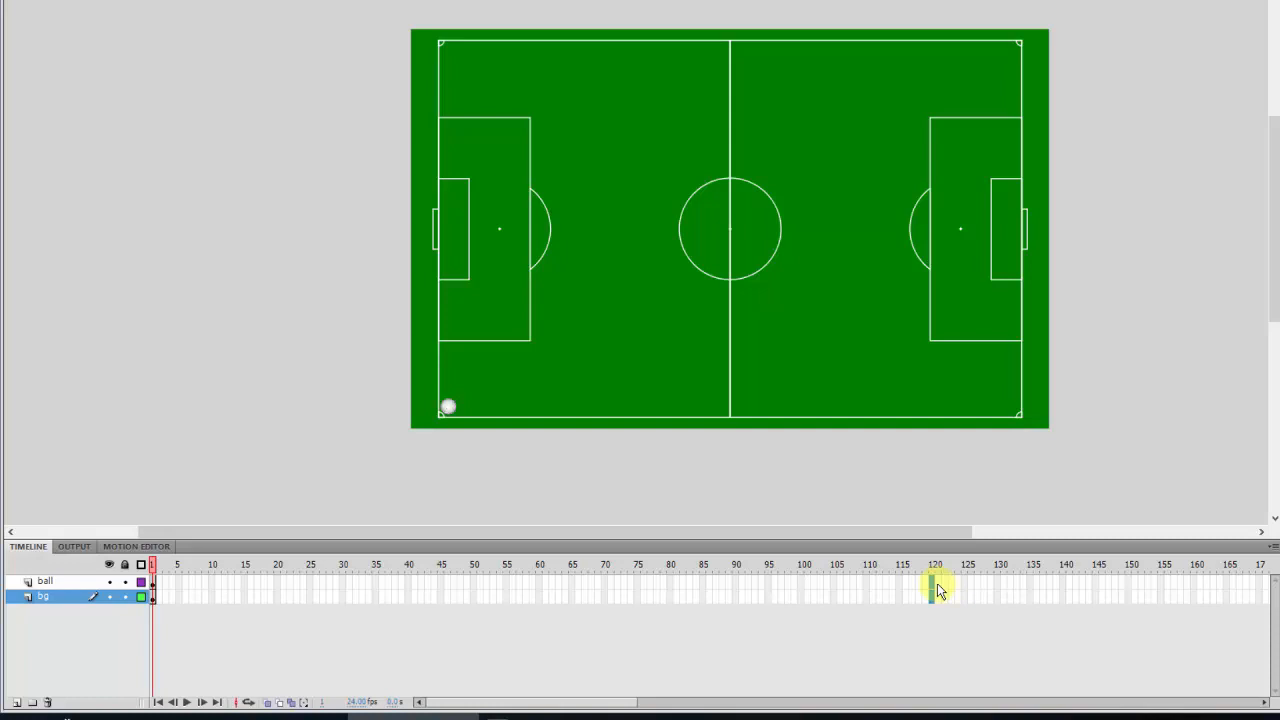
key("F5")
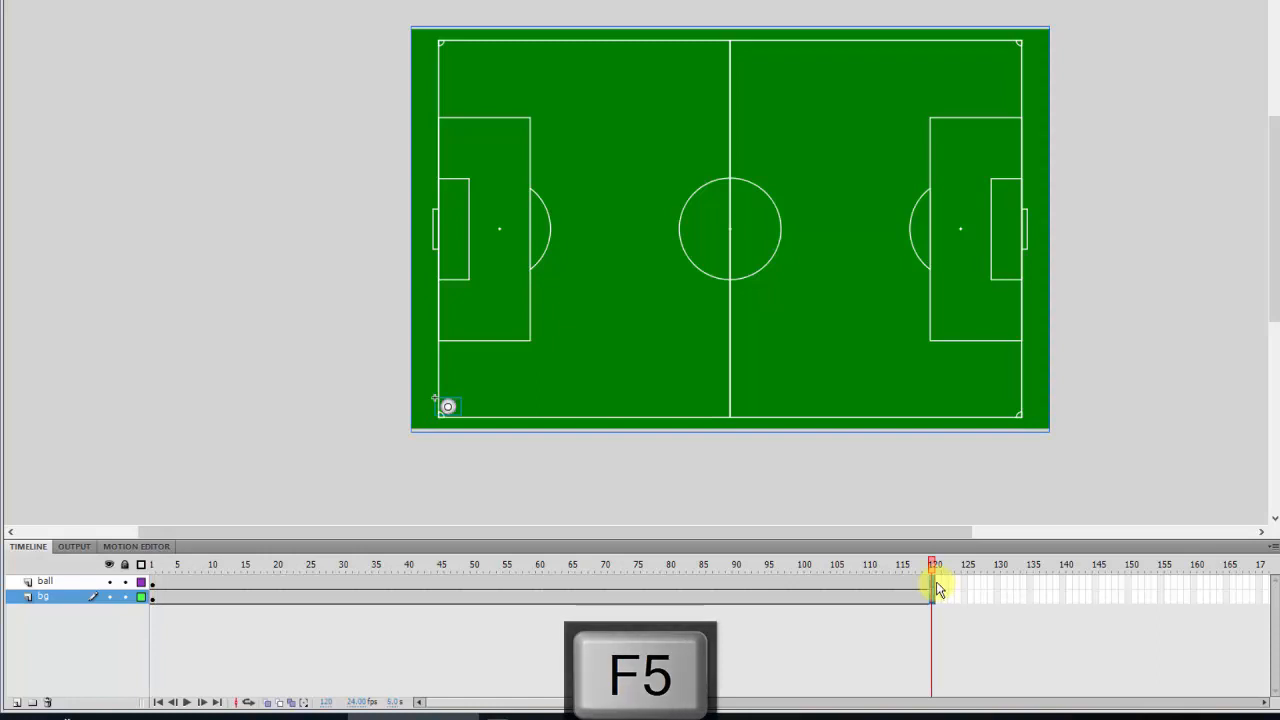
left_click(931, 564)
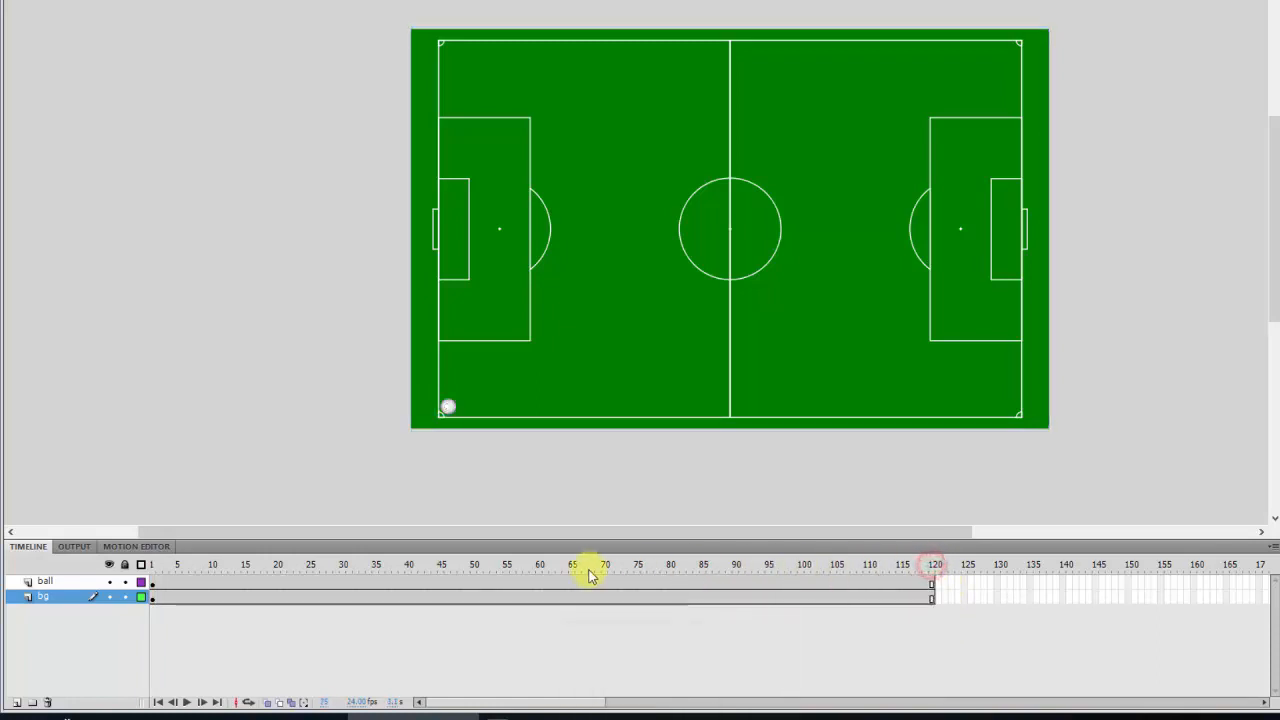
left_click_drag(590, 572, 691, 586)
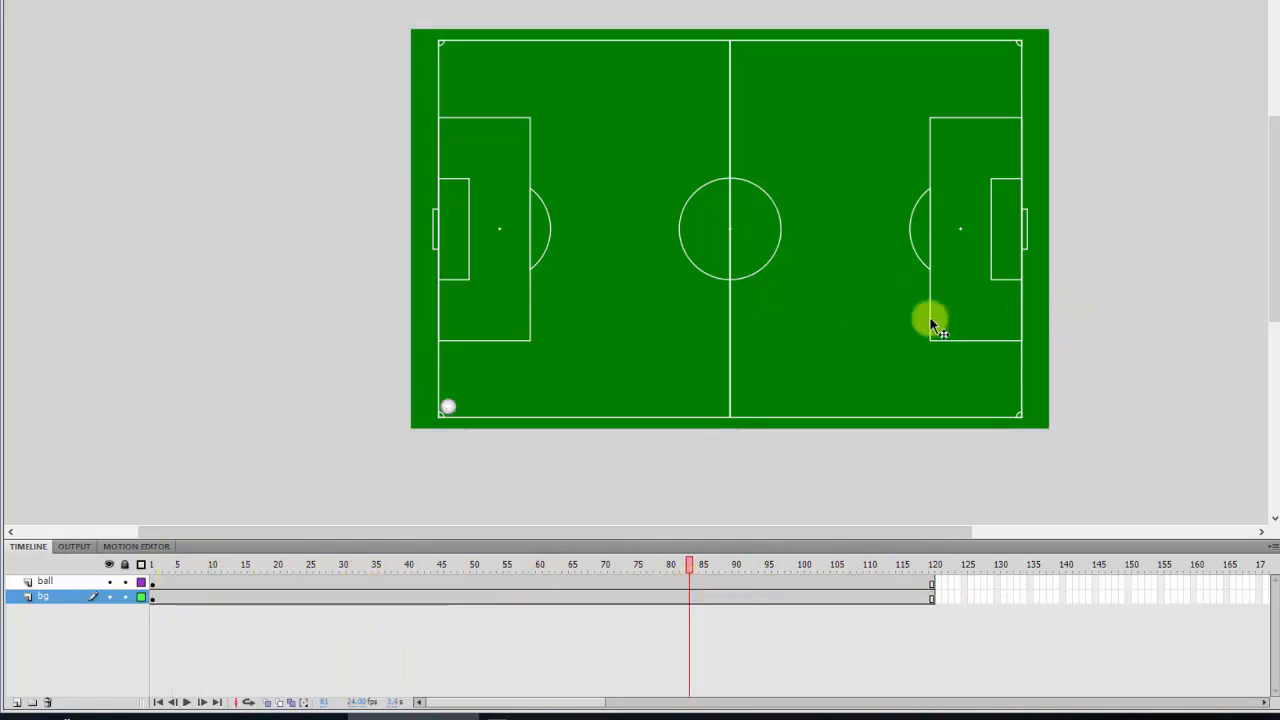
Lock the bg layer and try moving the soccer field image to test the lock.
left_click(125, 598)
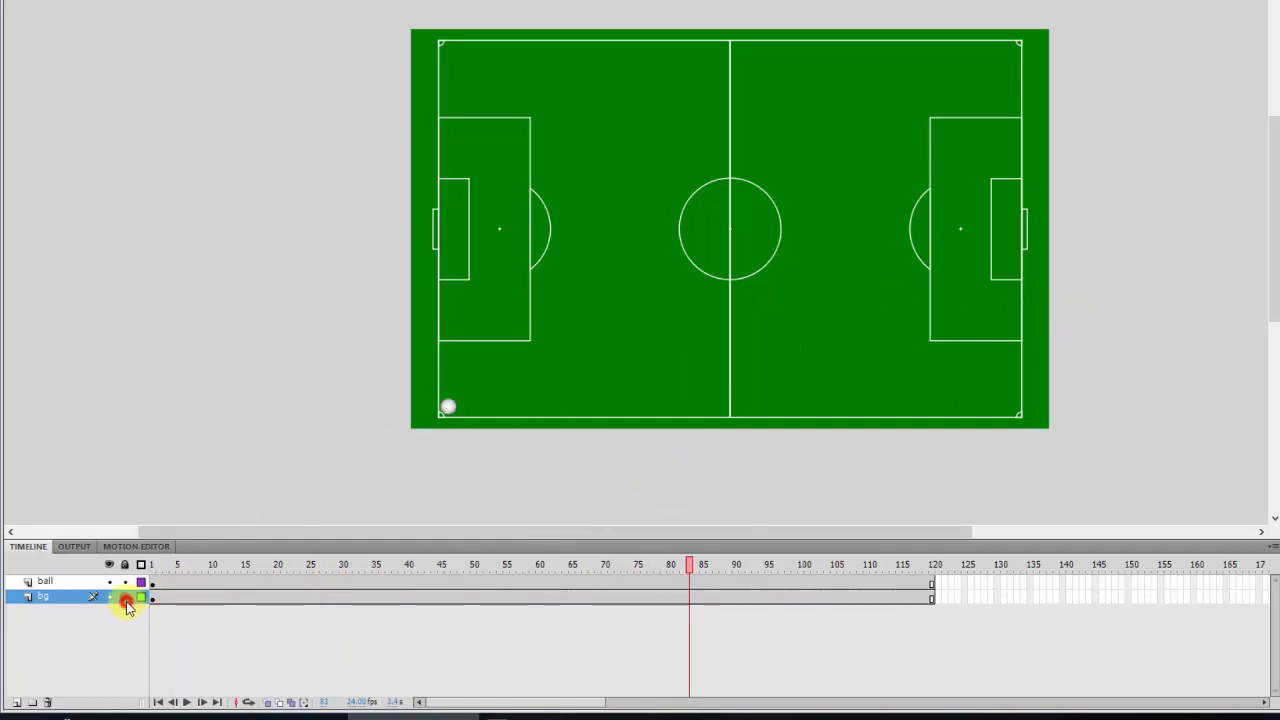
left_click(857, 340)
left_click_drag(889, 238, 923, 181)
left_click_drag(833, 102, 896, 198)
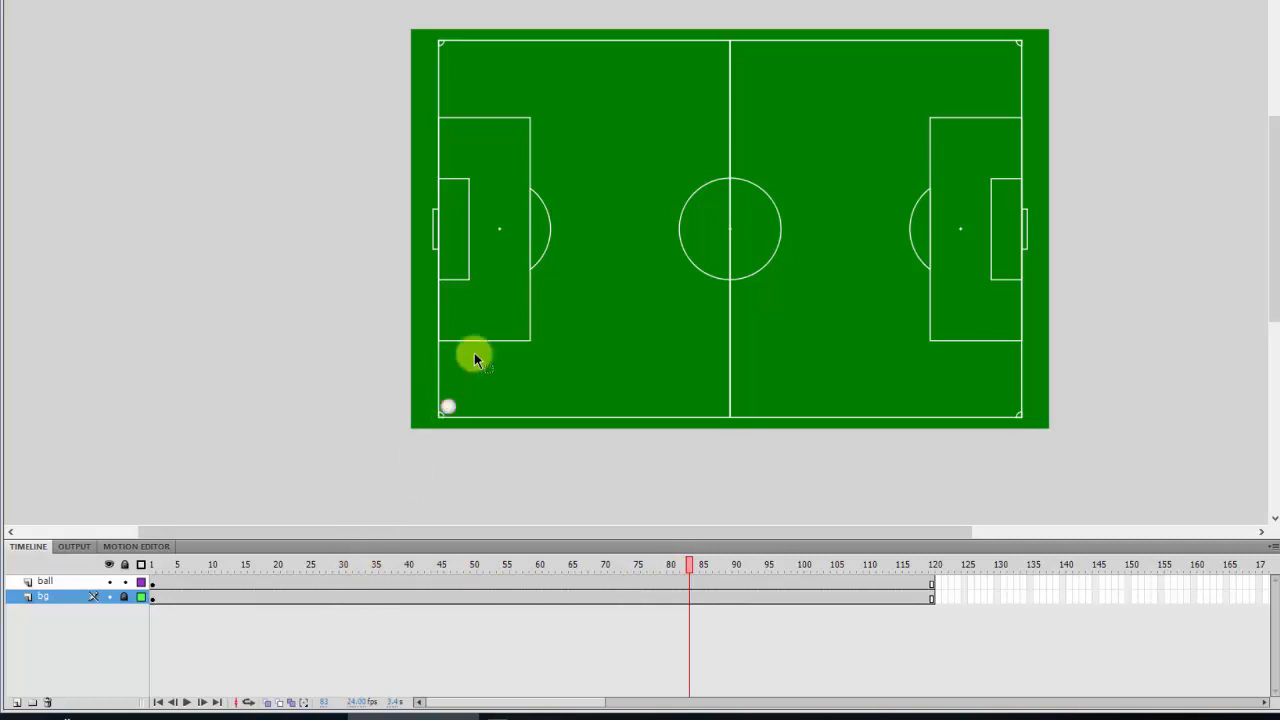
Create a motion tween on the ball layer's frame span.
left_click(467, 582)
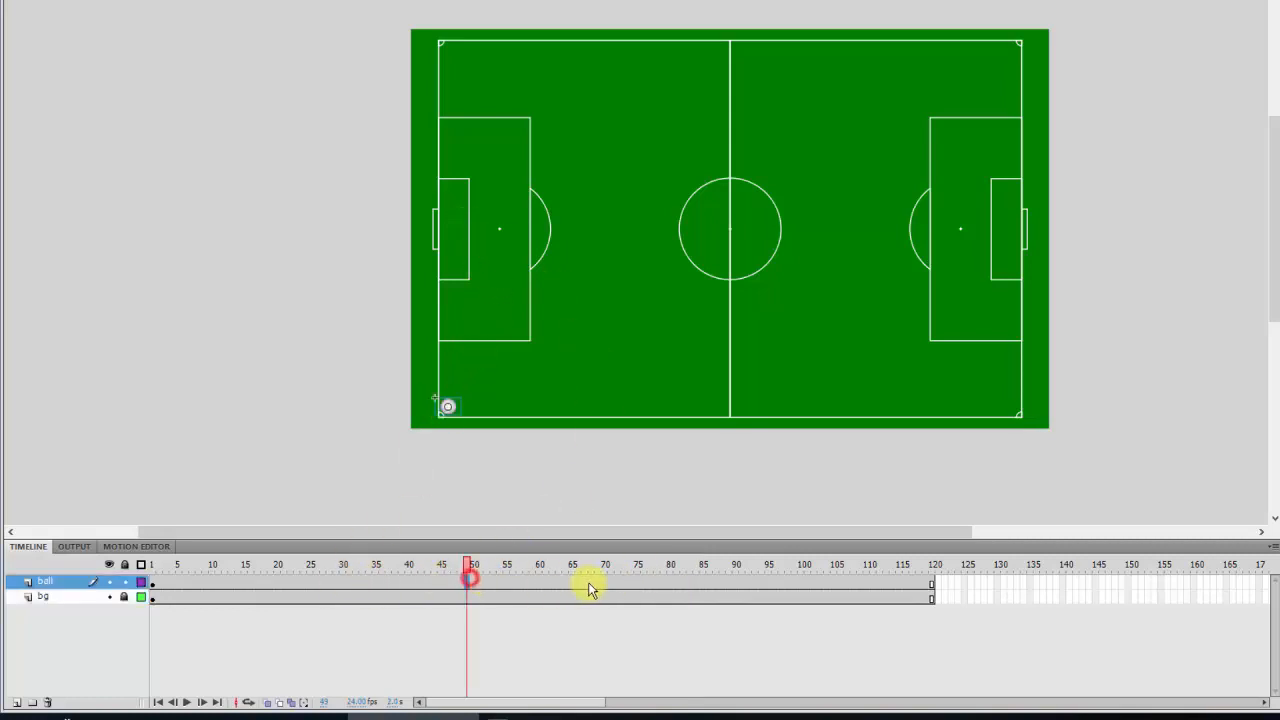
right_click(538, 587)
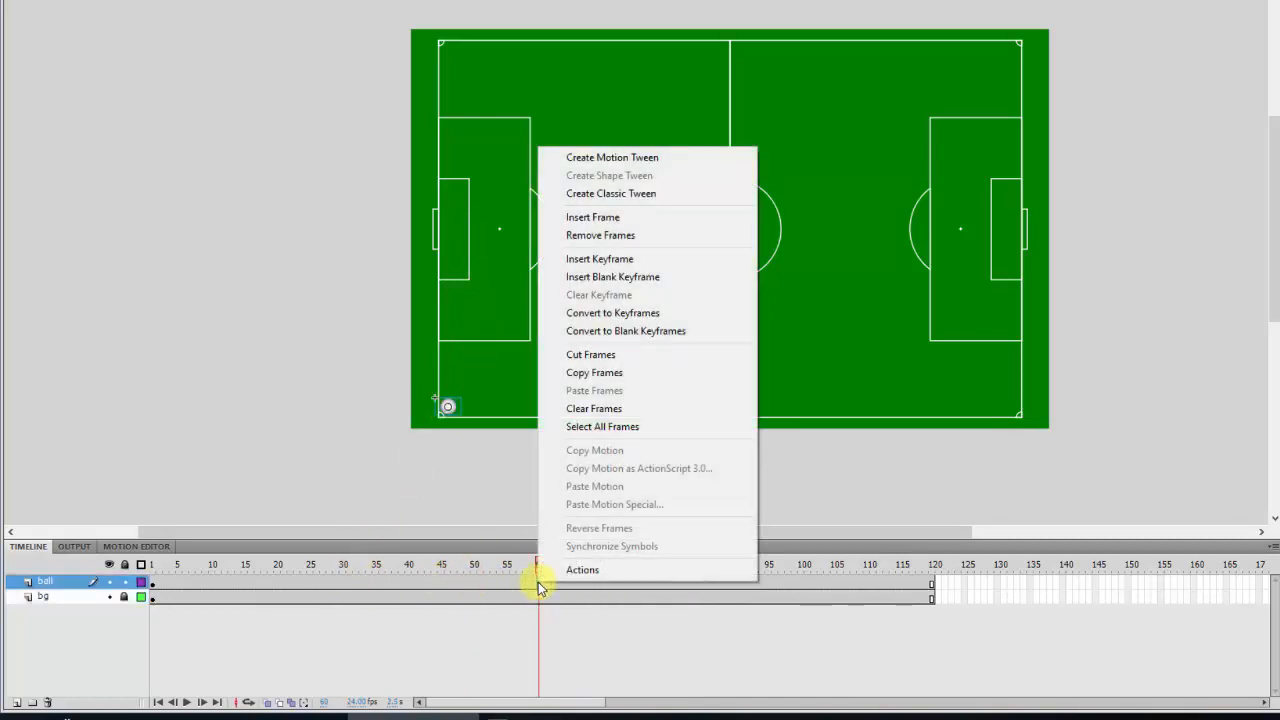
left_click(636, 163)
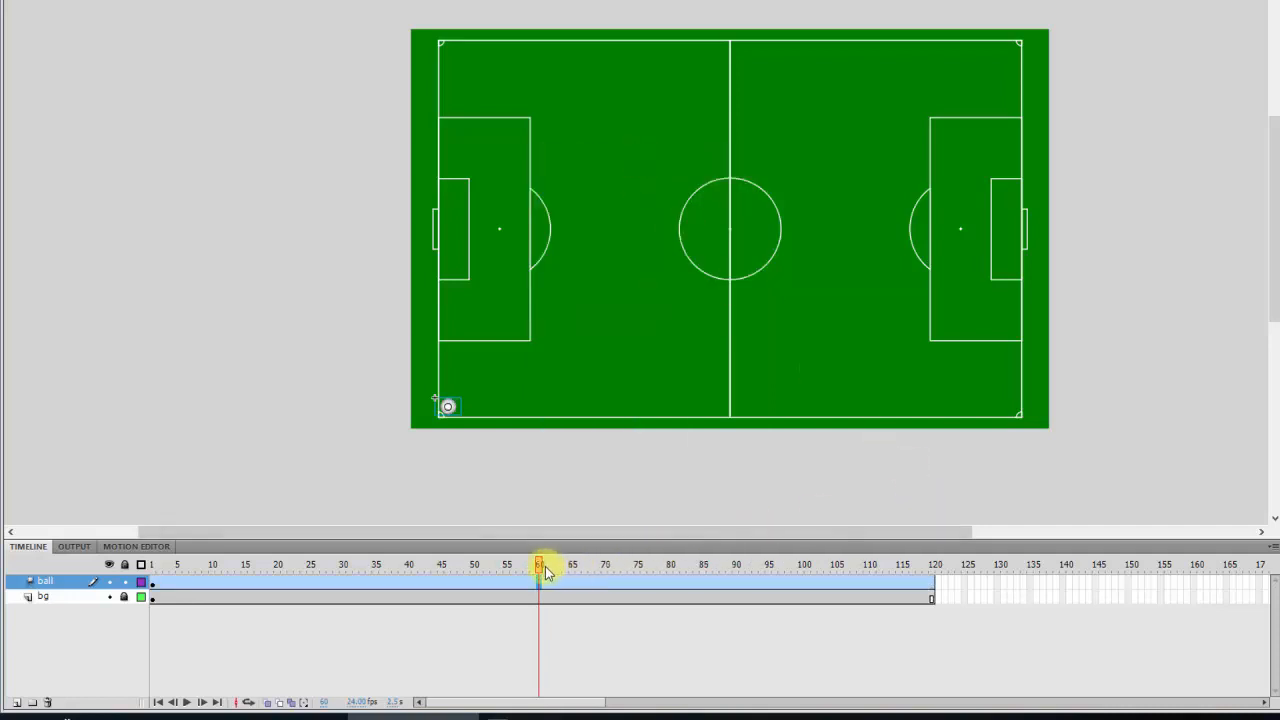
Scrub the playhead along the ball's motion tween from its start through frame 120.
left_click_drag(540, 567, 183, 563)
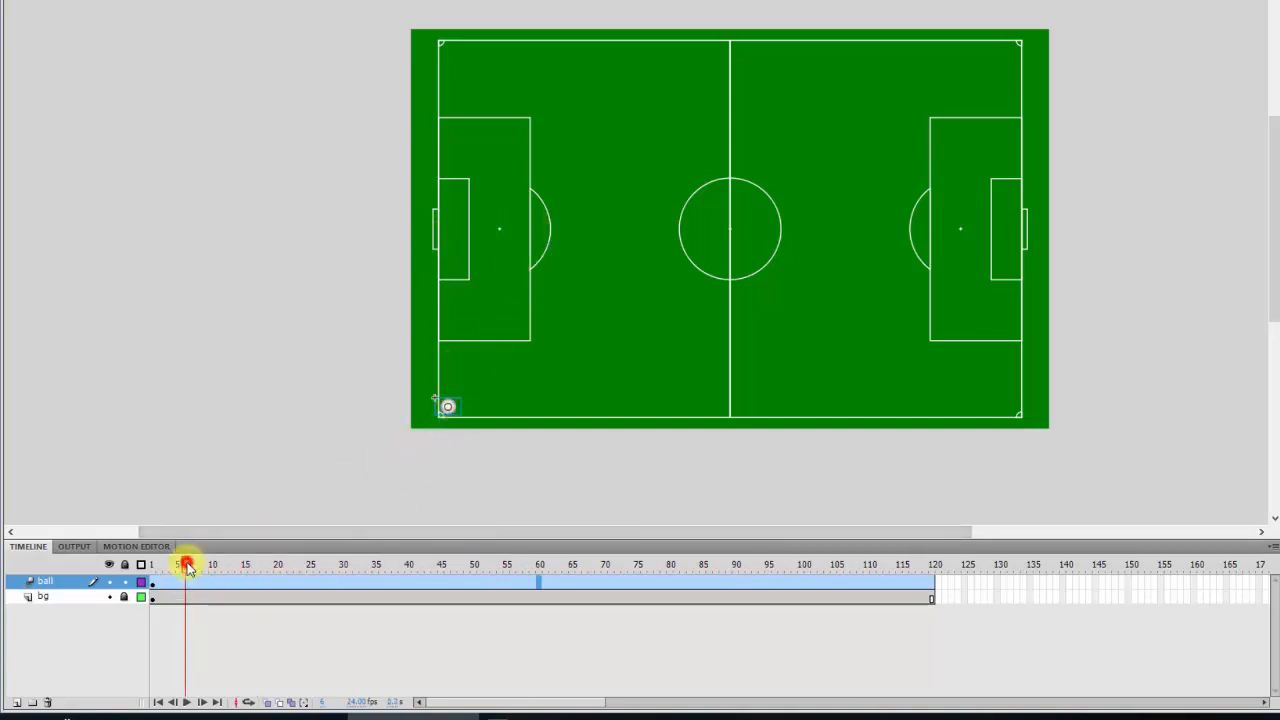
left_click_drag(187, 567, 838, 596)
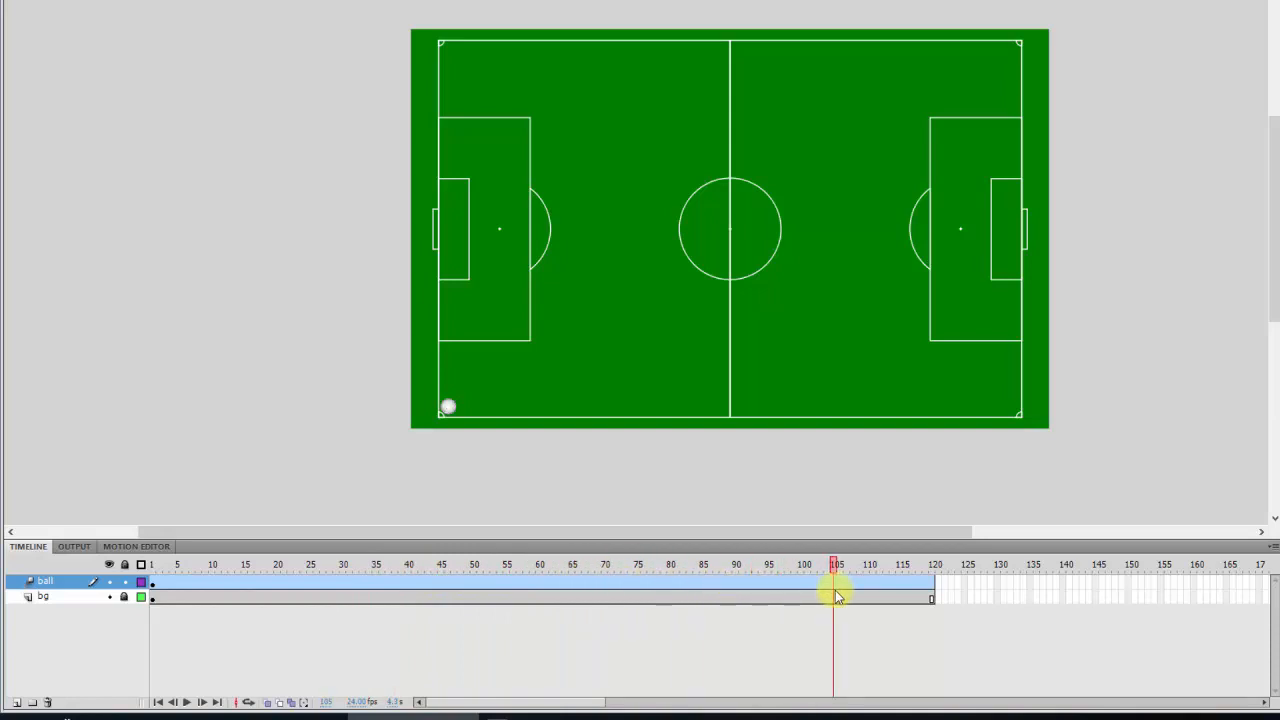
left_click_drag(840, 596, 931, 595)
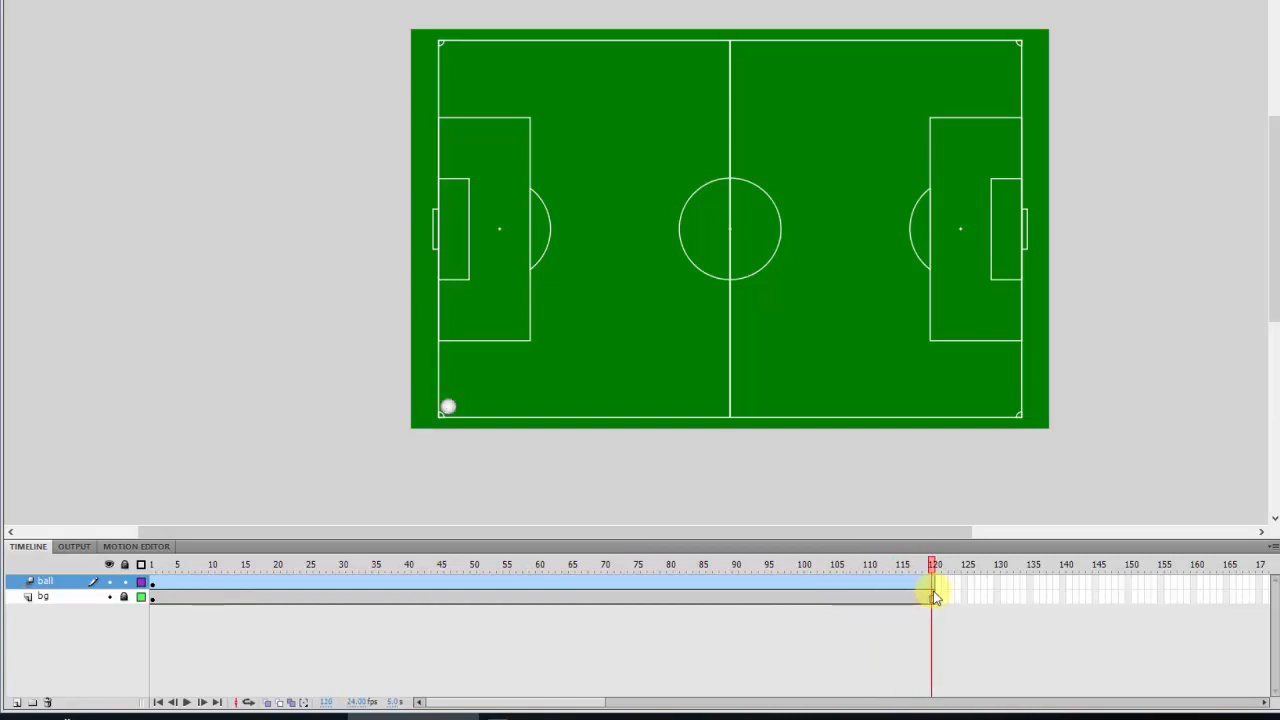
mouse_move(934, 597)
left_mouse_down()
mouse_move(866, 590)
mouse_move(932, 590)
left_mouse_up()
left_click_drag(932, 588, 811, 575)
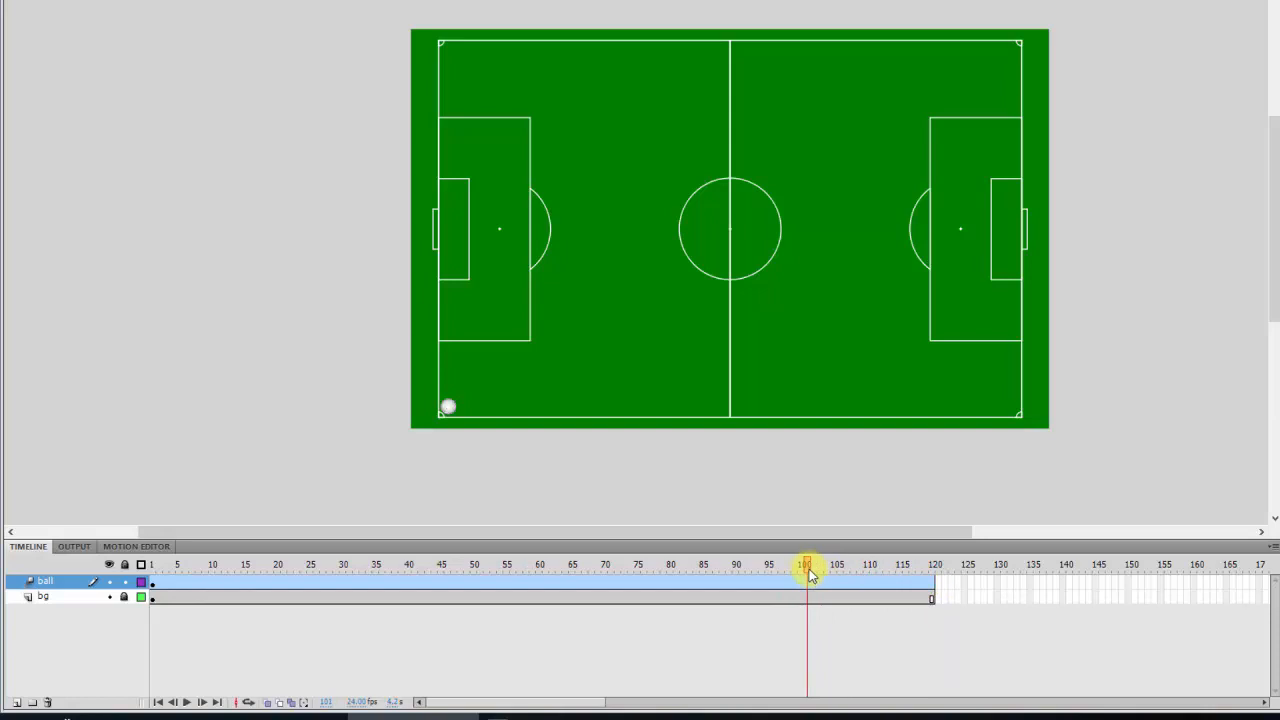
Insert a keyframe for all properties at frame 33 of the ball's motion tween.
left_click_drag(811, 573, 362, 580)
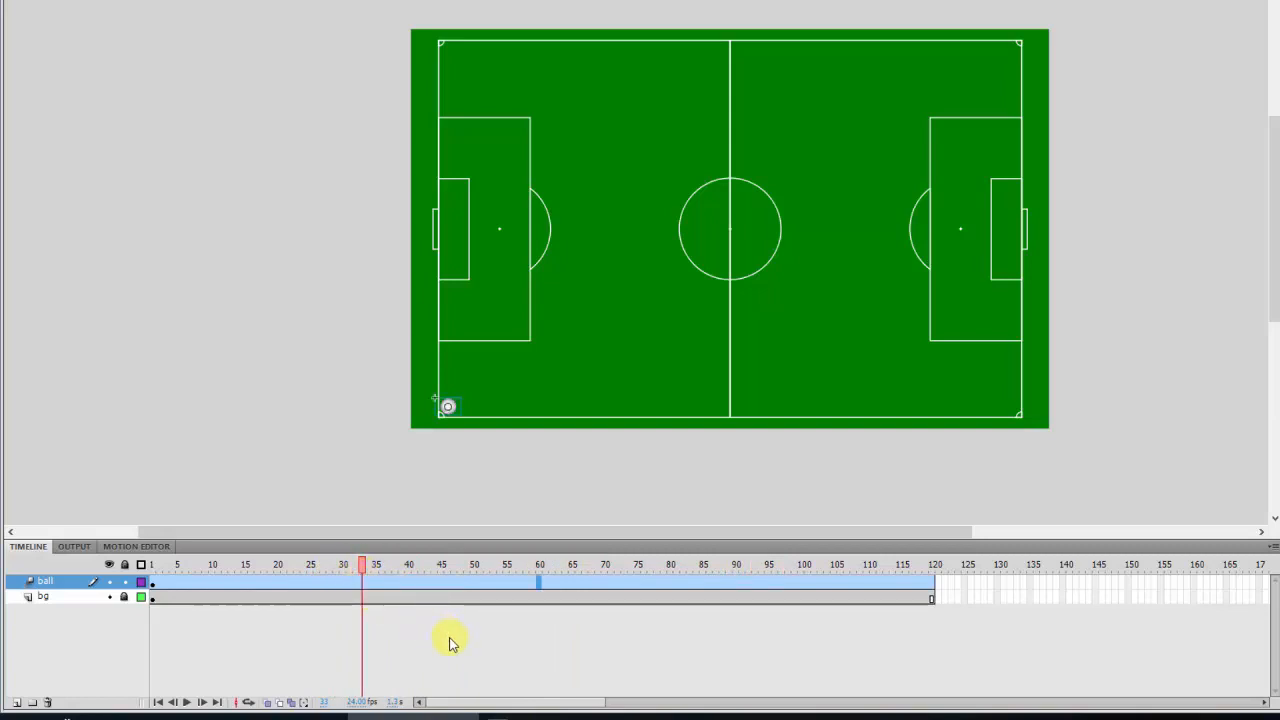
left_click(454, 408)
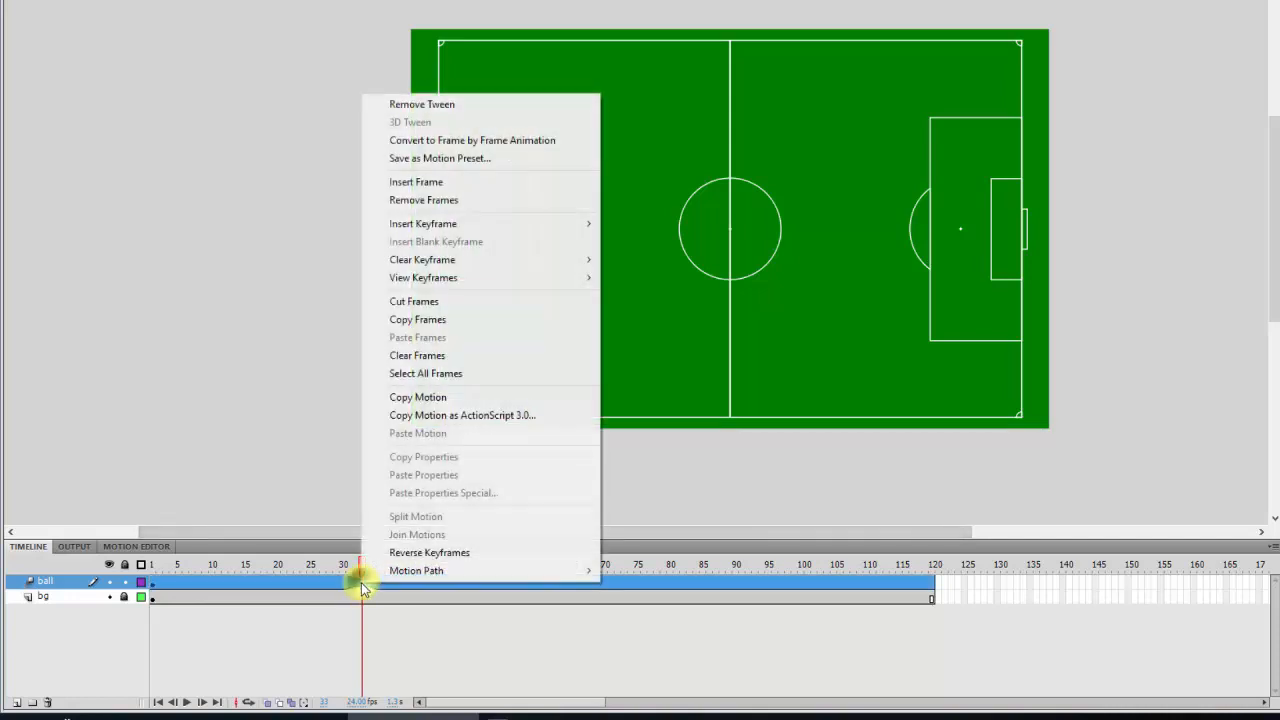
right_click(362, 581)
mouse_move(423, 223)
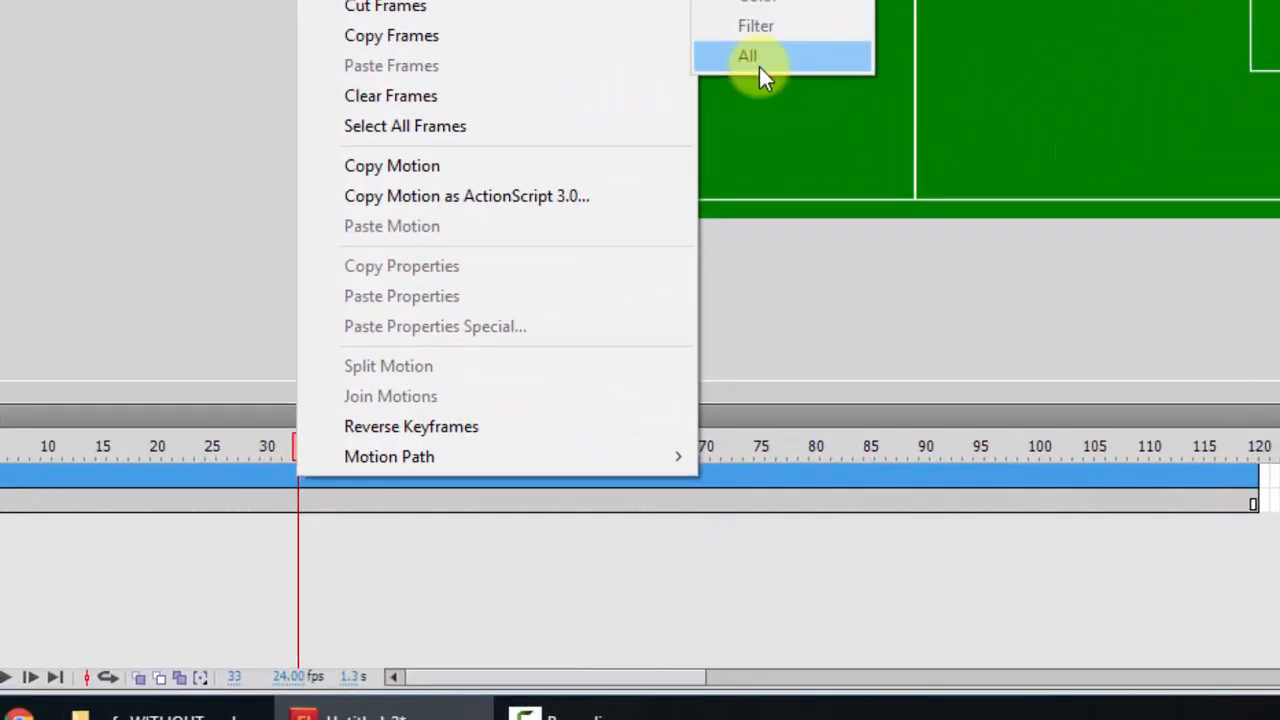
left_click(700, 276)
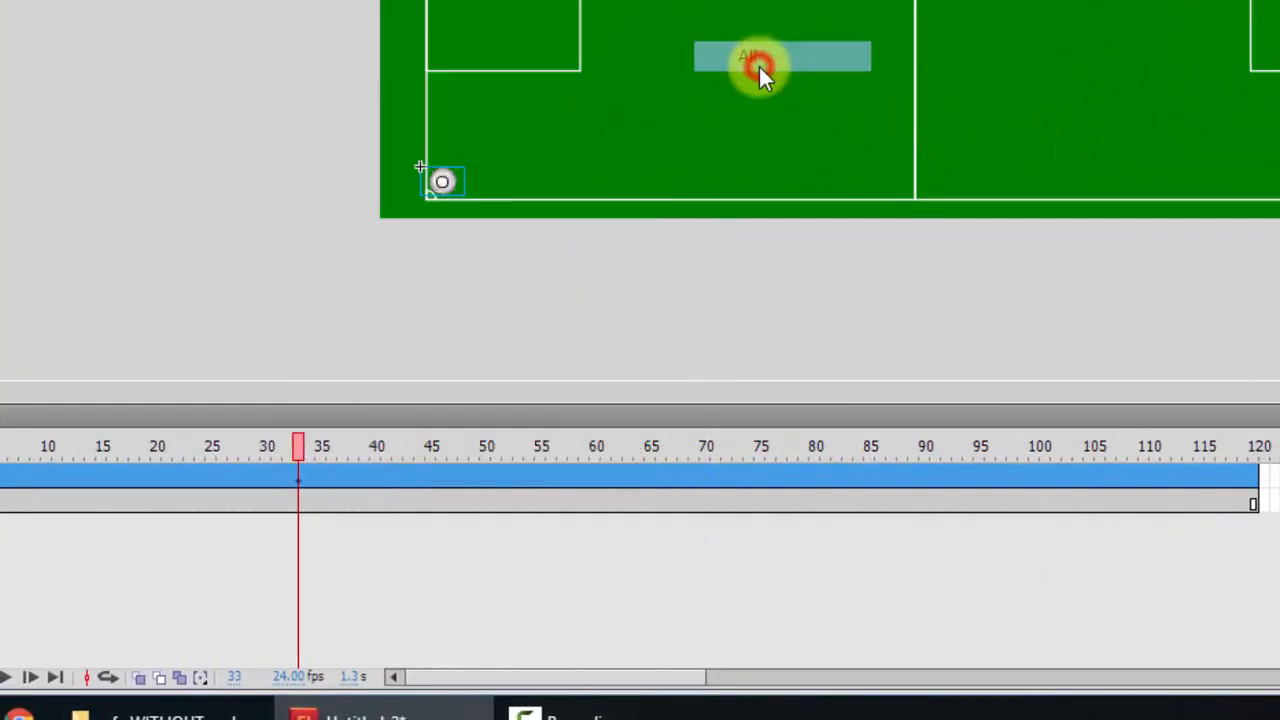
left_click_drag(297, 450, 300, 521)
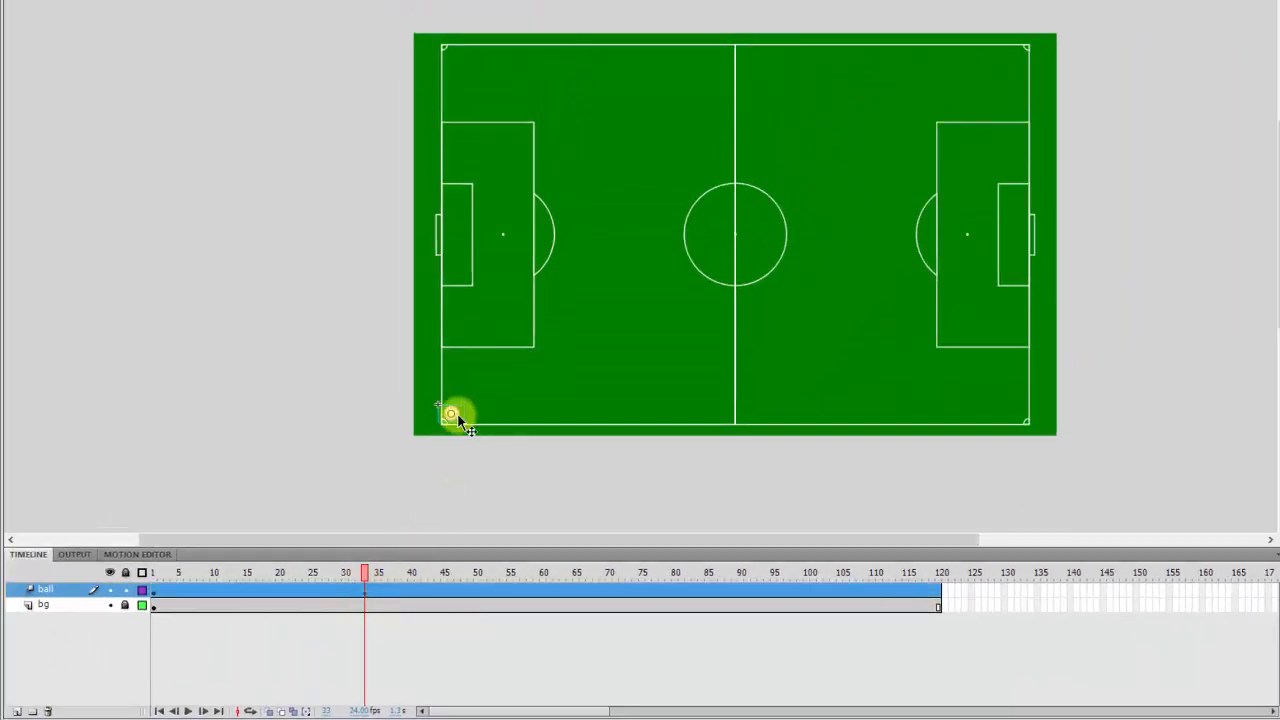
Move the ball at frame 33 to the centre of the left penalty area's outer edge, and scrub through the motion.
left_click_drag(458, 415, 477, 378)
left_click_drag(536, 241, 537, 245)
left_click(364, 578)
left_click_drag(364, 578, 597, 577)
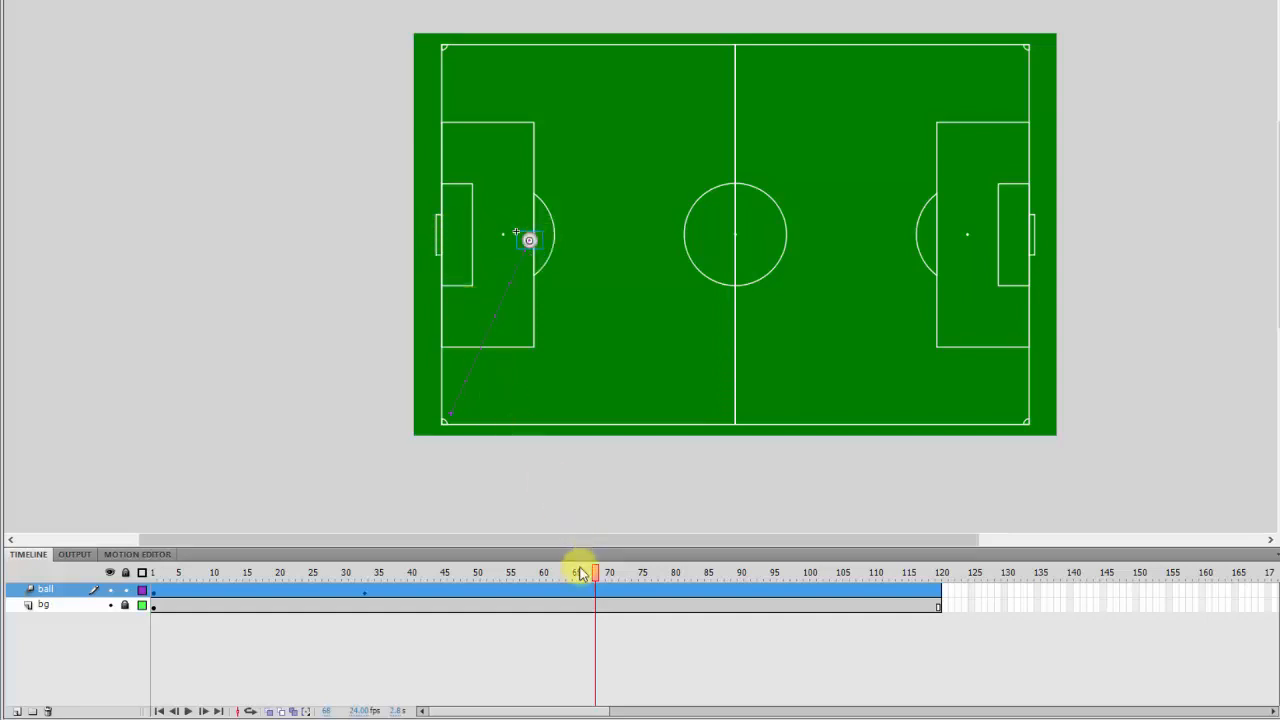
left_click_drag(597, 573, 300, 548)
Shift the ball tween's keyframe from frame 33 to frame 45.
left_click(362, 594)
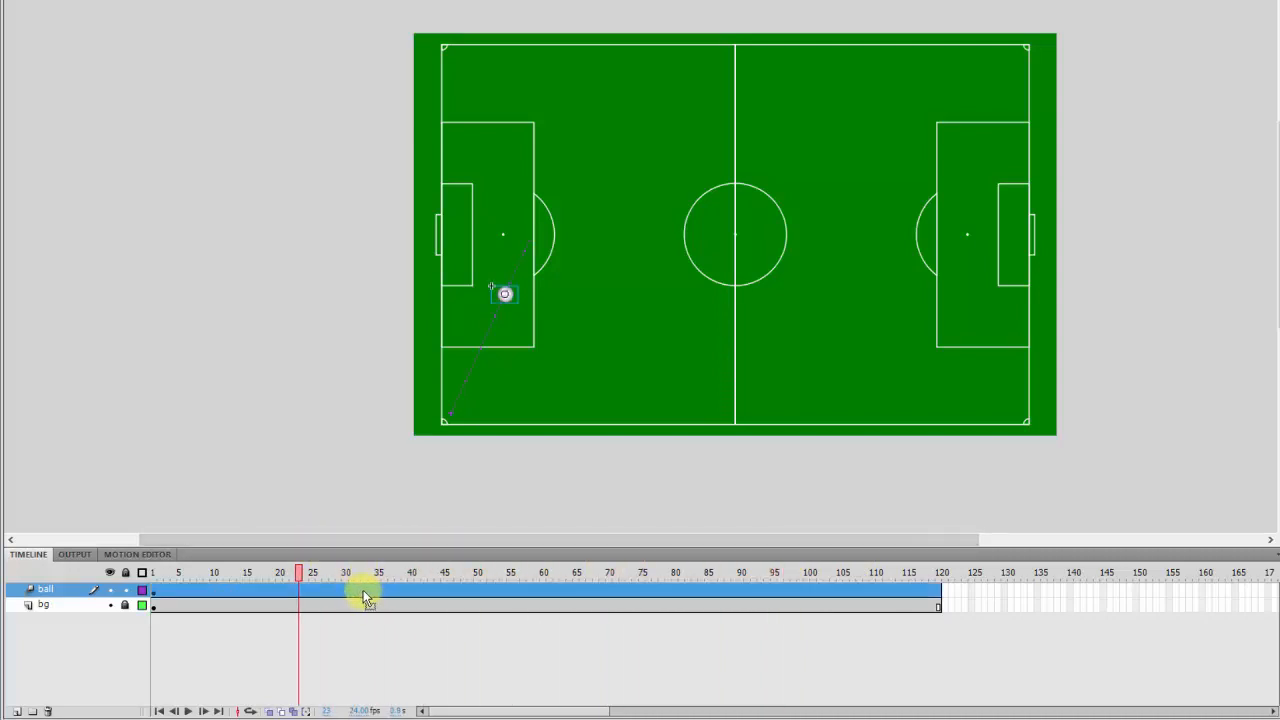
left_click(380, 637)
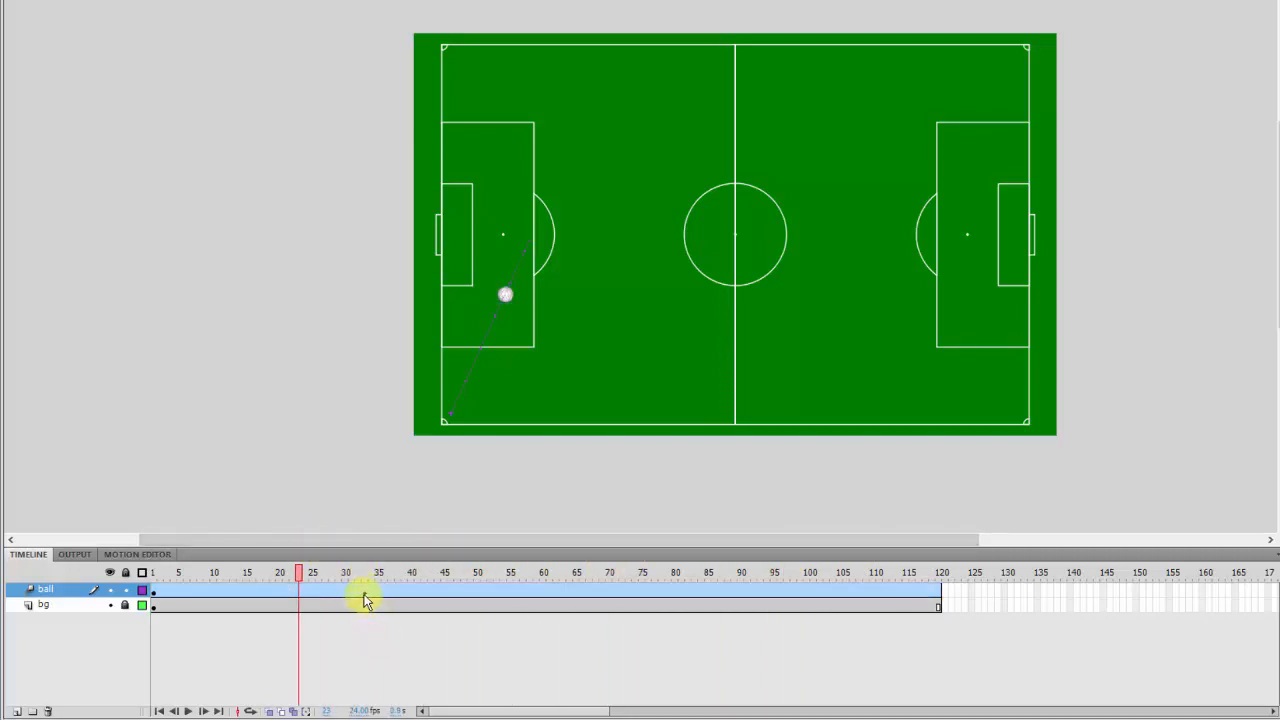
left_click_drag(364, 596, 403, 592)
left_click(449, 654)
left_click(364, 594)
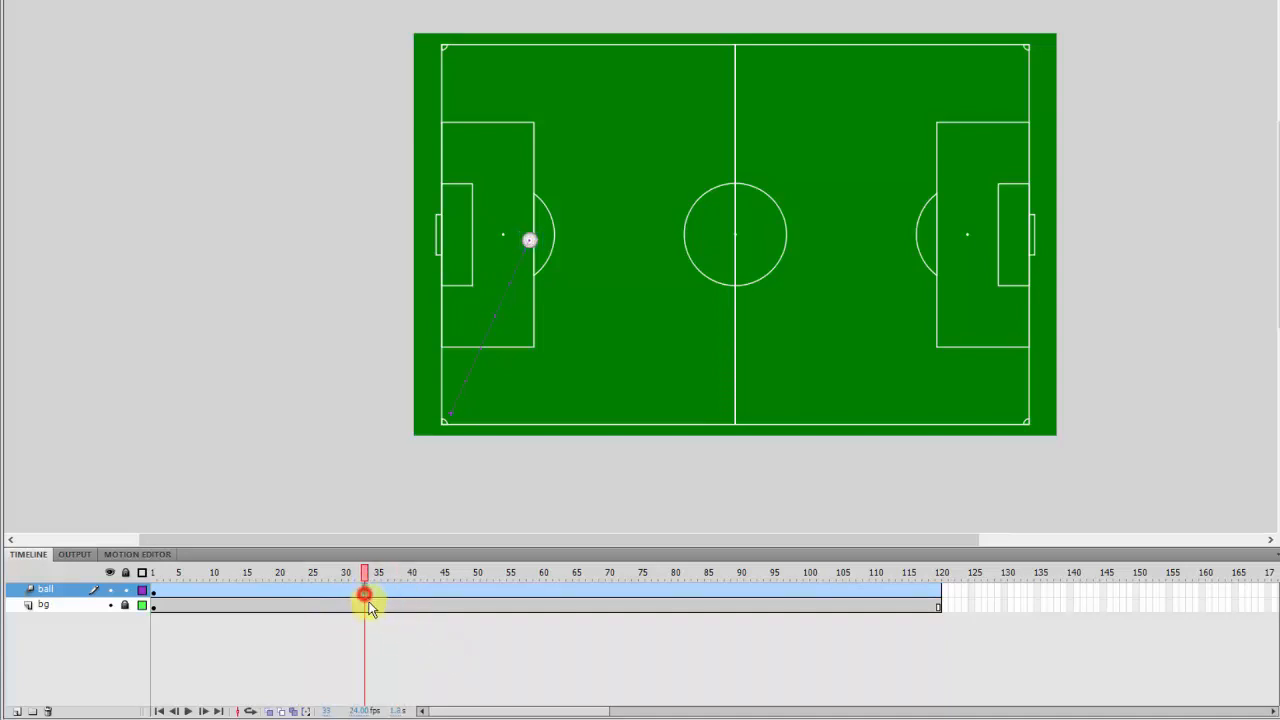
left_click_drag(366, 597, 447, 598)
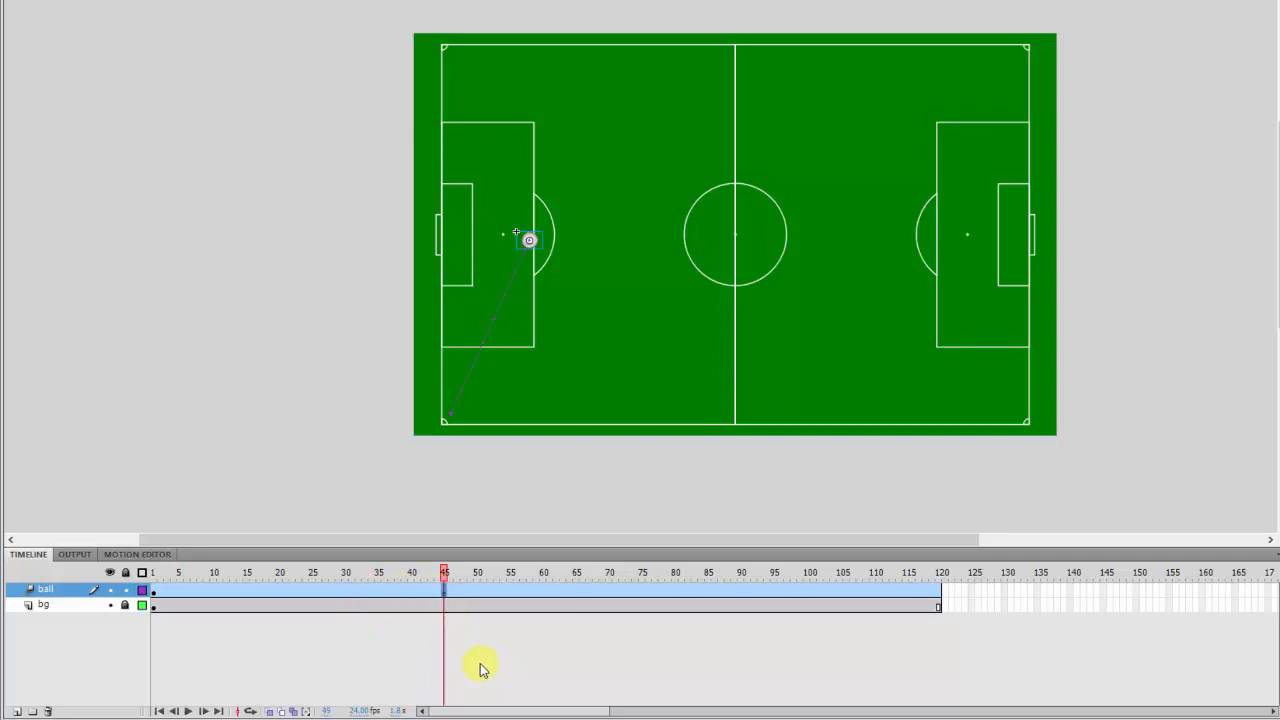
Move the ball straight into the left goal mouth at frame 90 of the tween.
mouse_move(444, 572)
left_mouse_down()
mouse_move(149, 572)
mouse_move(453, 578)
left_mouse_up()
left_click_drag(448, 576, 741, 574)
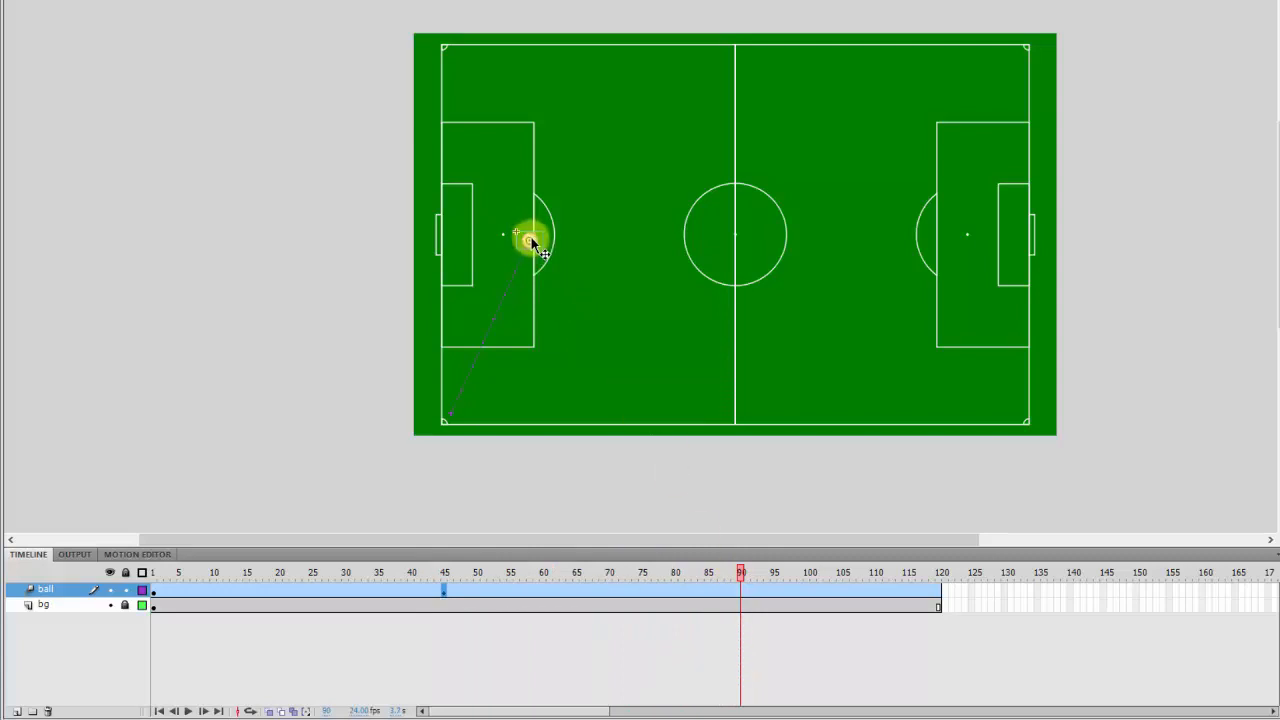
mouse_move(531, 241)
left_mouse_down()
mouse_move(490, 238)
mouse_move(532, 238)
left_mouse_up()
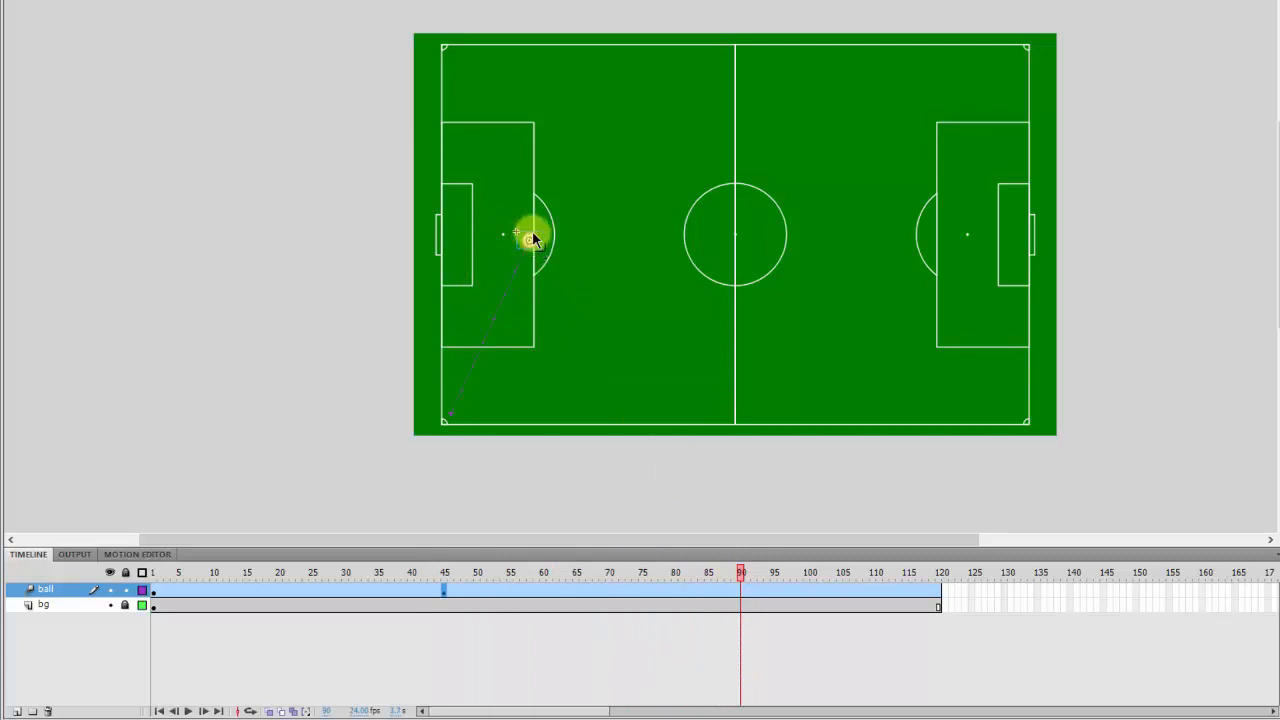
left_click(1140, 282)
left_click(535, 244)
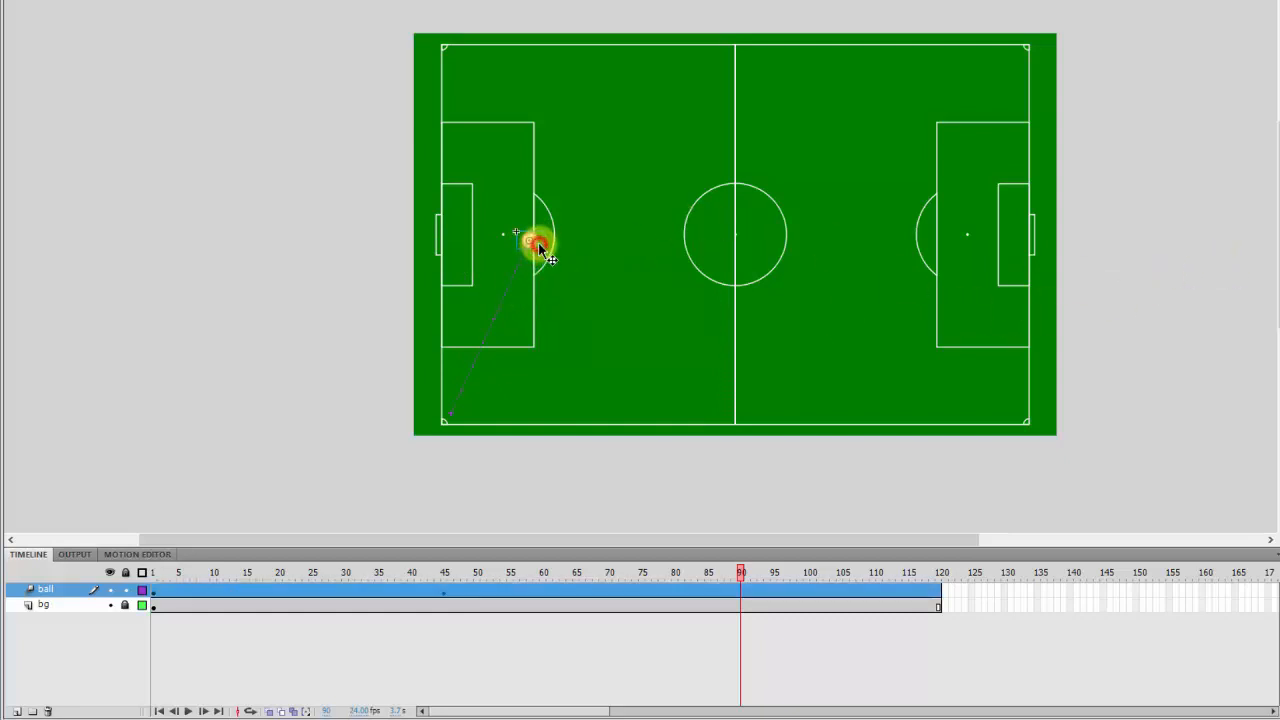
left_click_drag(538, 243, 532, 241)
left_click_drag(456, 233, 456, 243)
left_click(706, 380)
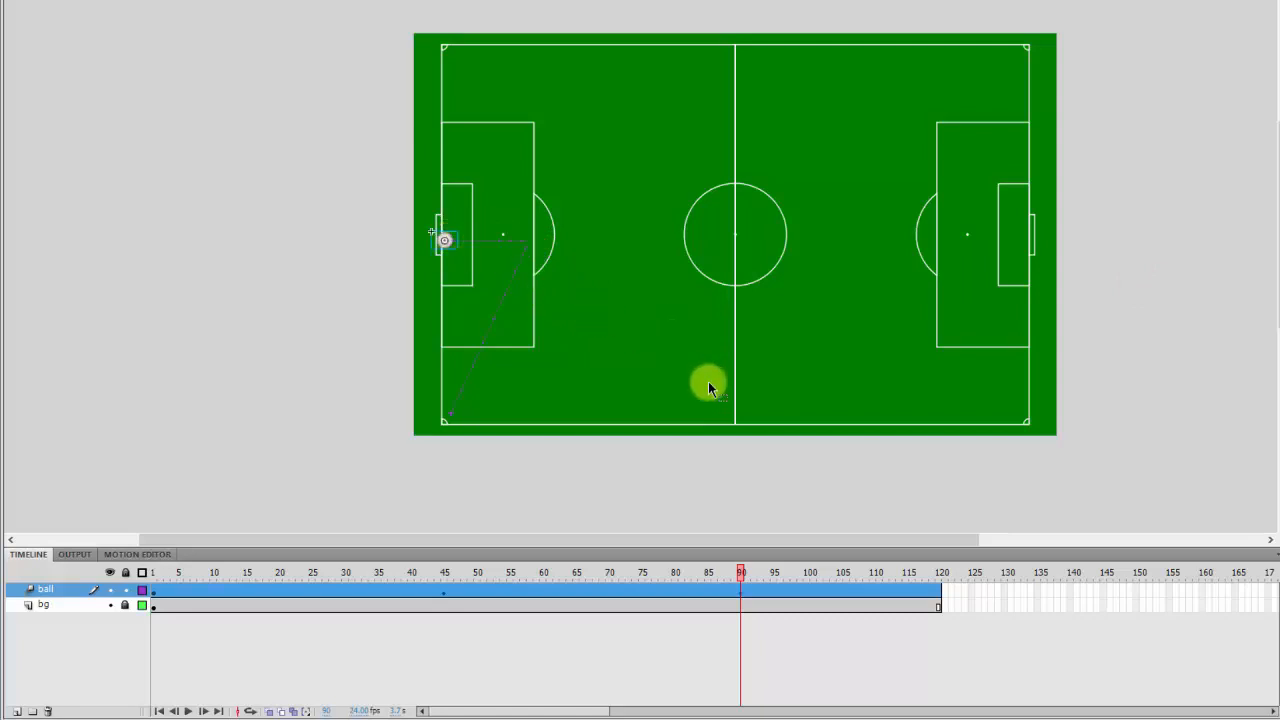
Reposition the ball at frame 25 inside the lower outer corner of the left penalty area to bend its path.
left_click(741, 573)
left_click_drag(741, 573, 444, 571)
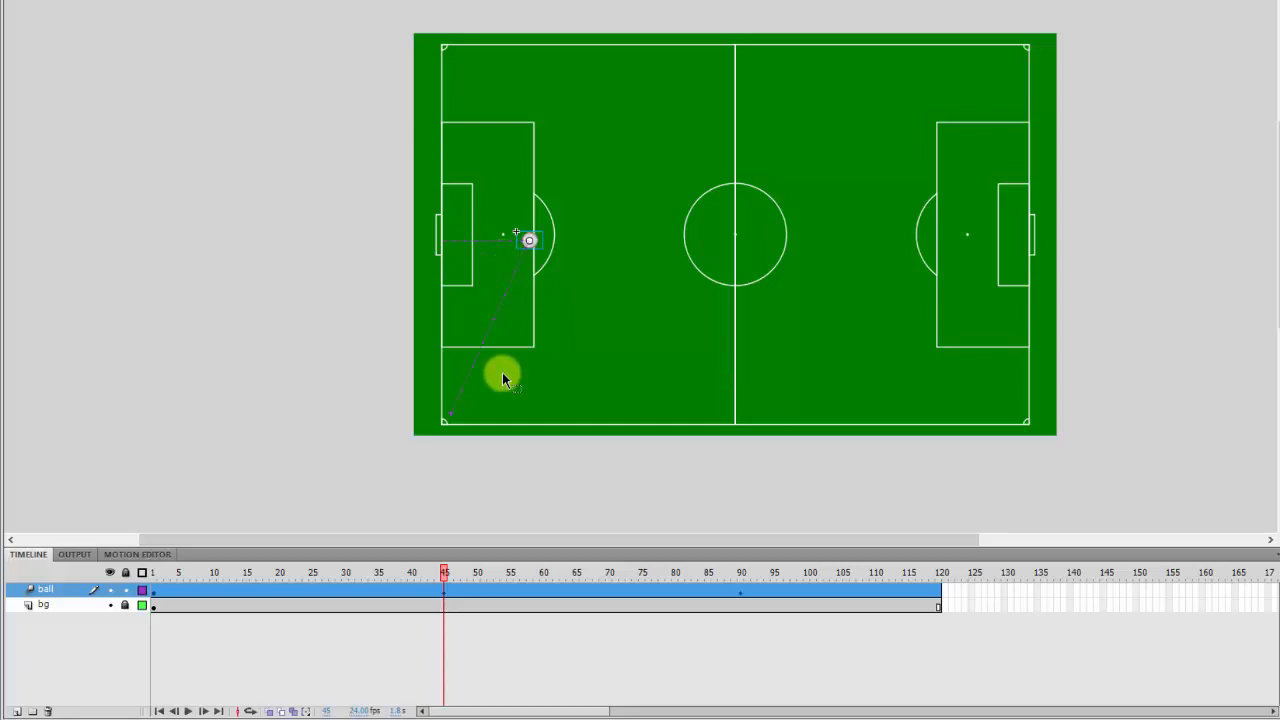
left_click_drag(457, 571, 313, 571)
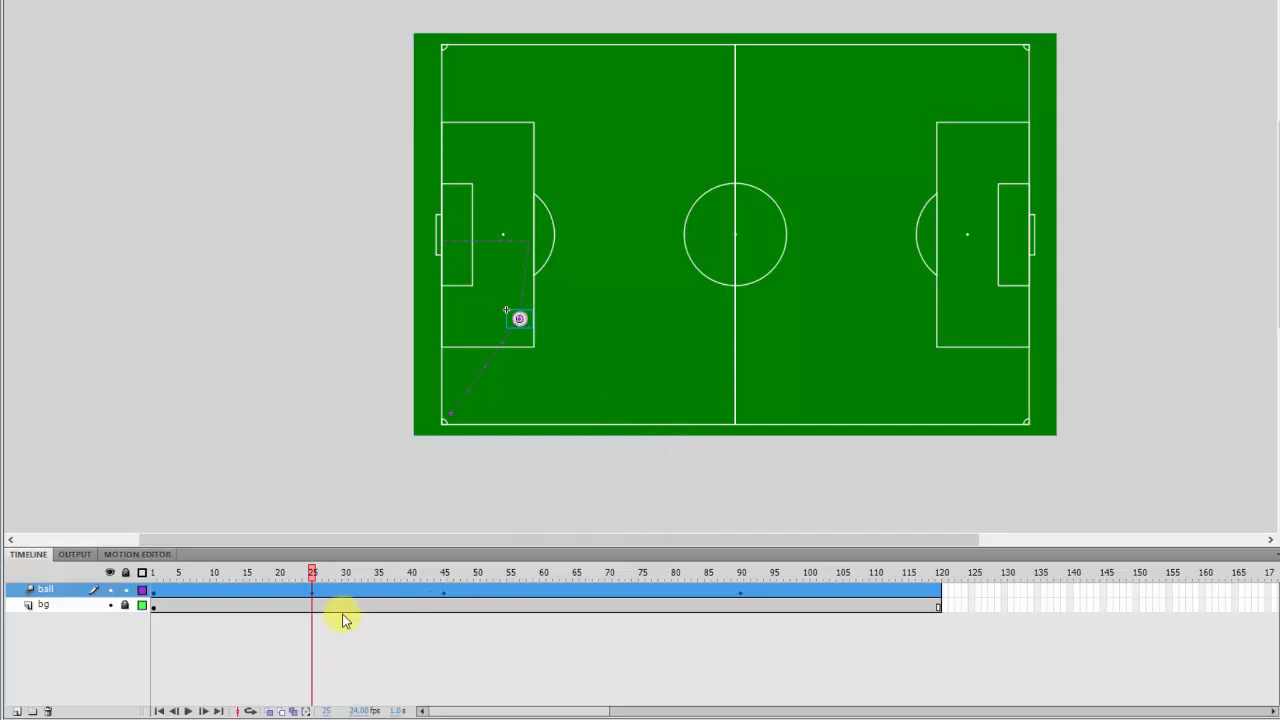
mouse_move(314, 572)
left_mouse_down()
mouse_move(194, 572)
mouse_move(503, 571)
mouse_move(894, 597)
mouse_move(316, 591)
left_mouse_up()
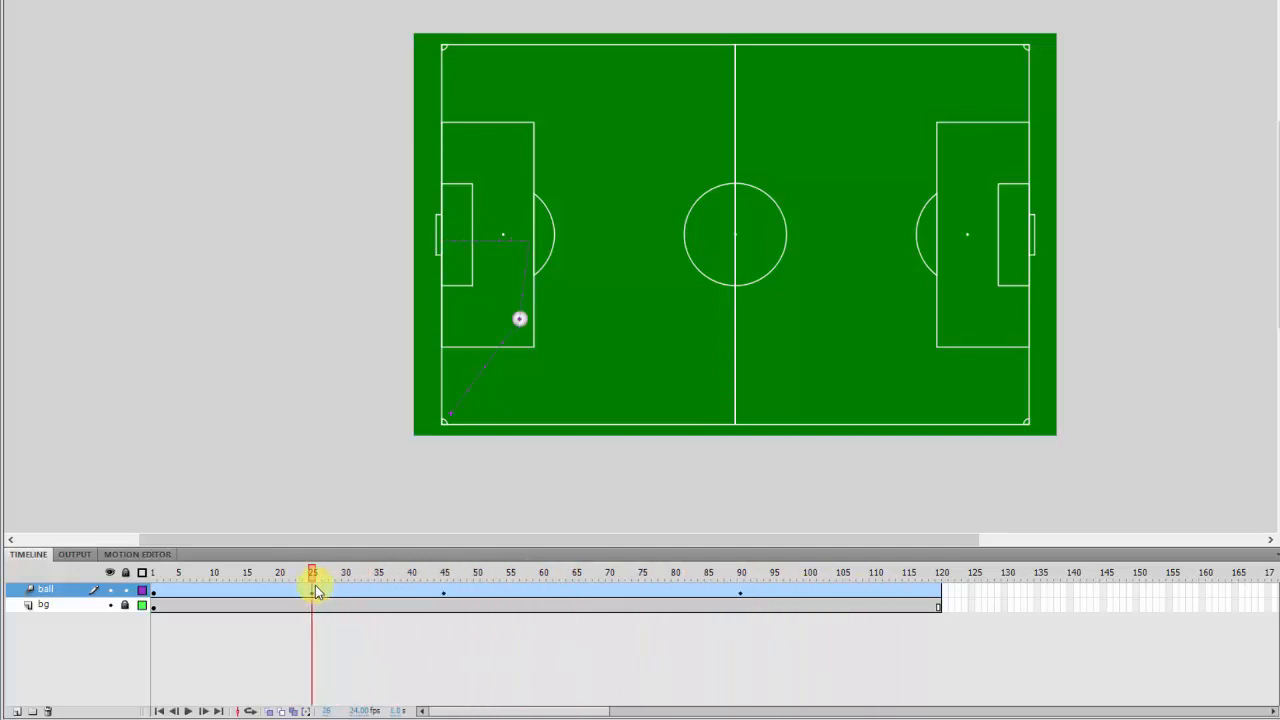
left_click(315, 590)
mouse_move(312, 578)
left_mouse_down()
mouse_move(127, 580)
mouse_move(449, 588)
mouse_move(243, 590)
mouse_move(446, 596)
mouse_move(280, 592)
mouse_move(372, 590)
mouse_move(313, 592)
left_mouse_up()
left_click(313, 592)
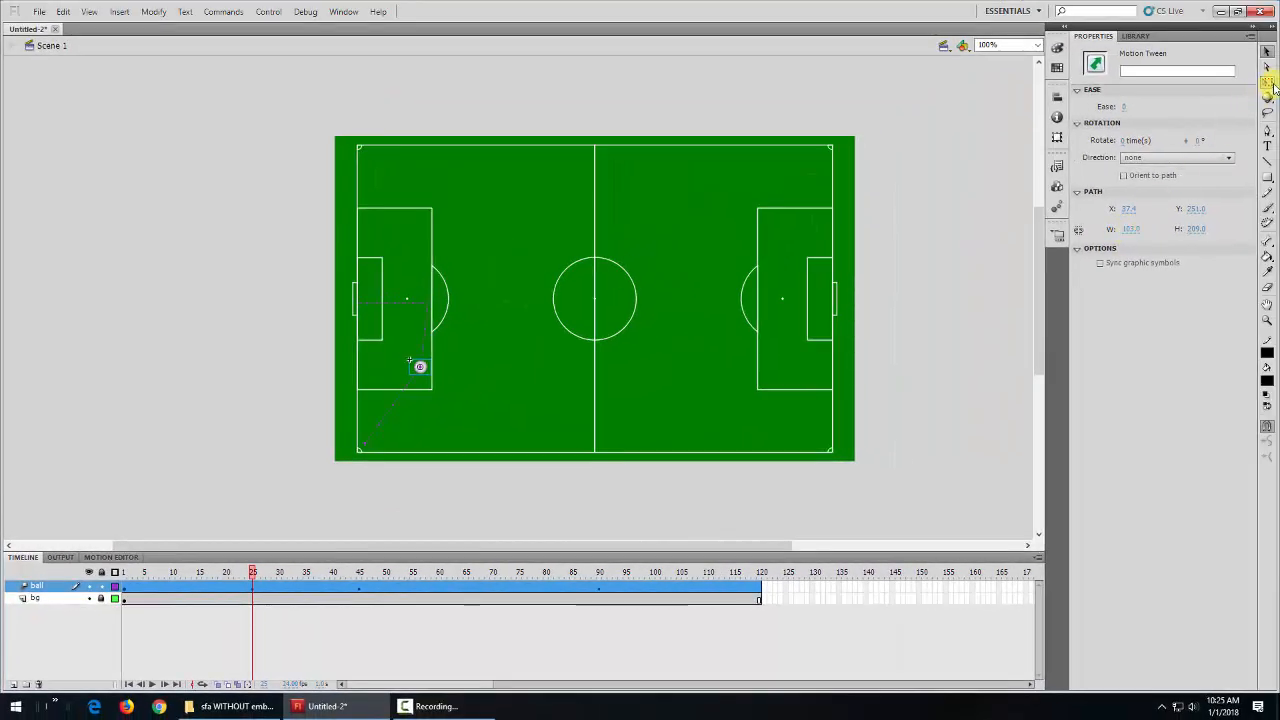
Lock the ball's width and height together, set its width to 50 at frame 25, and play the animation.
left_click(1267, 83)
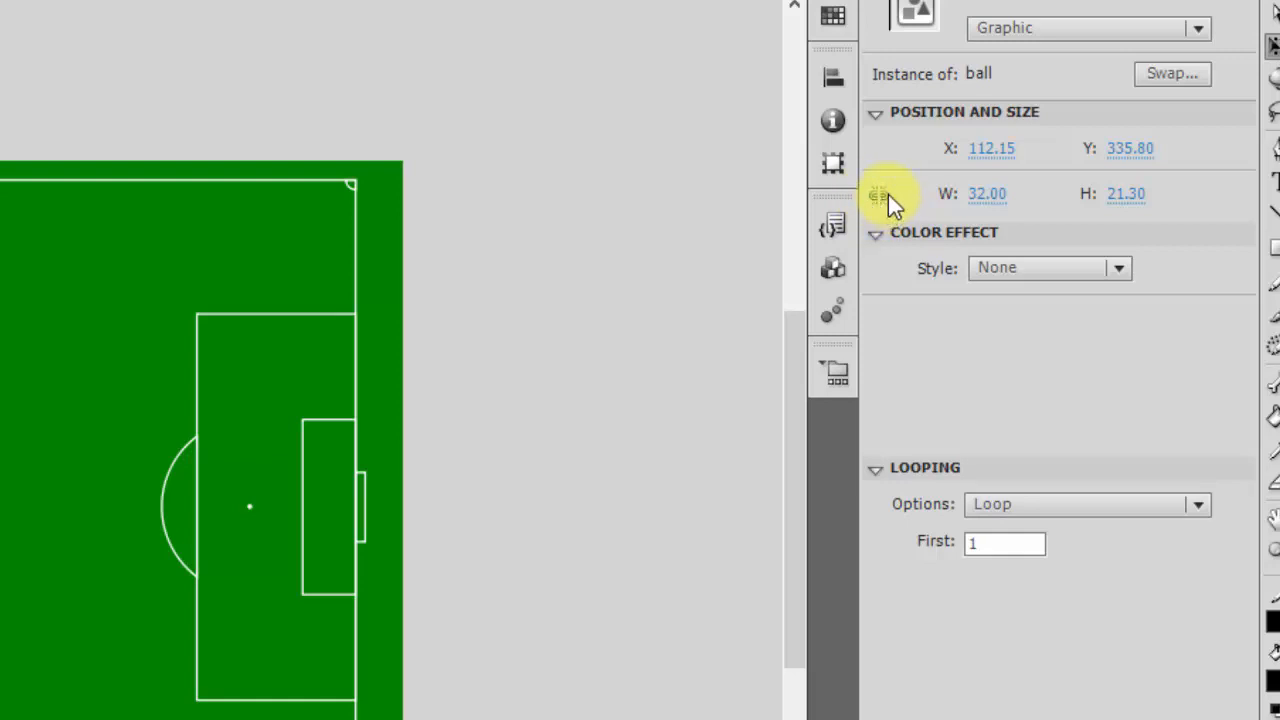
left_click(881, 198)
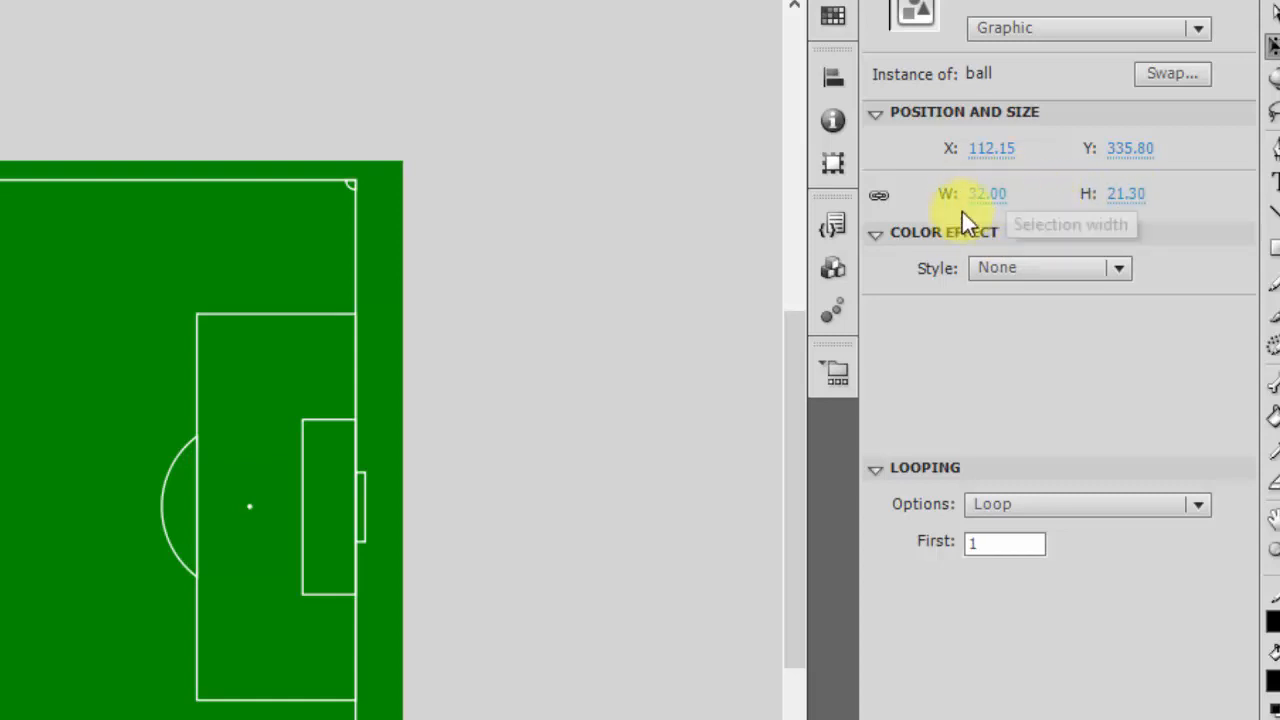
left_click(987, 194)
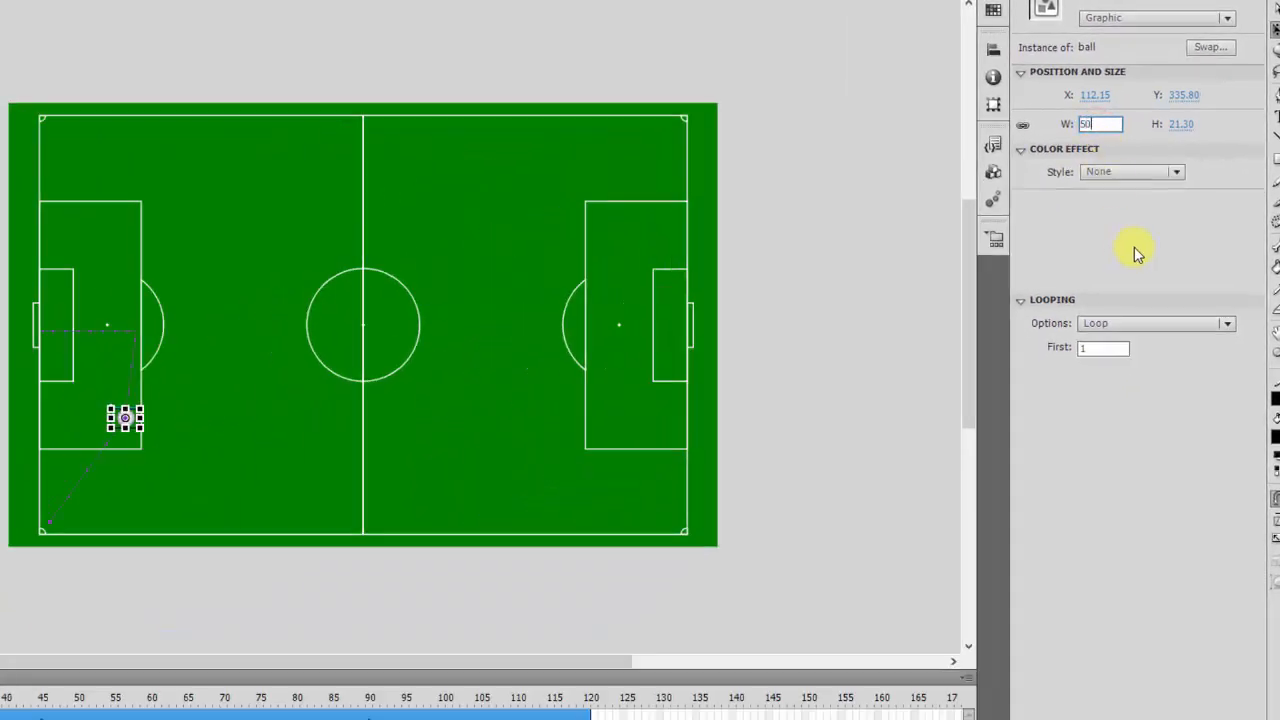
key("Return")
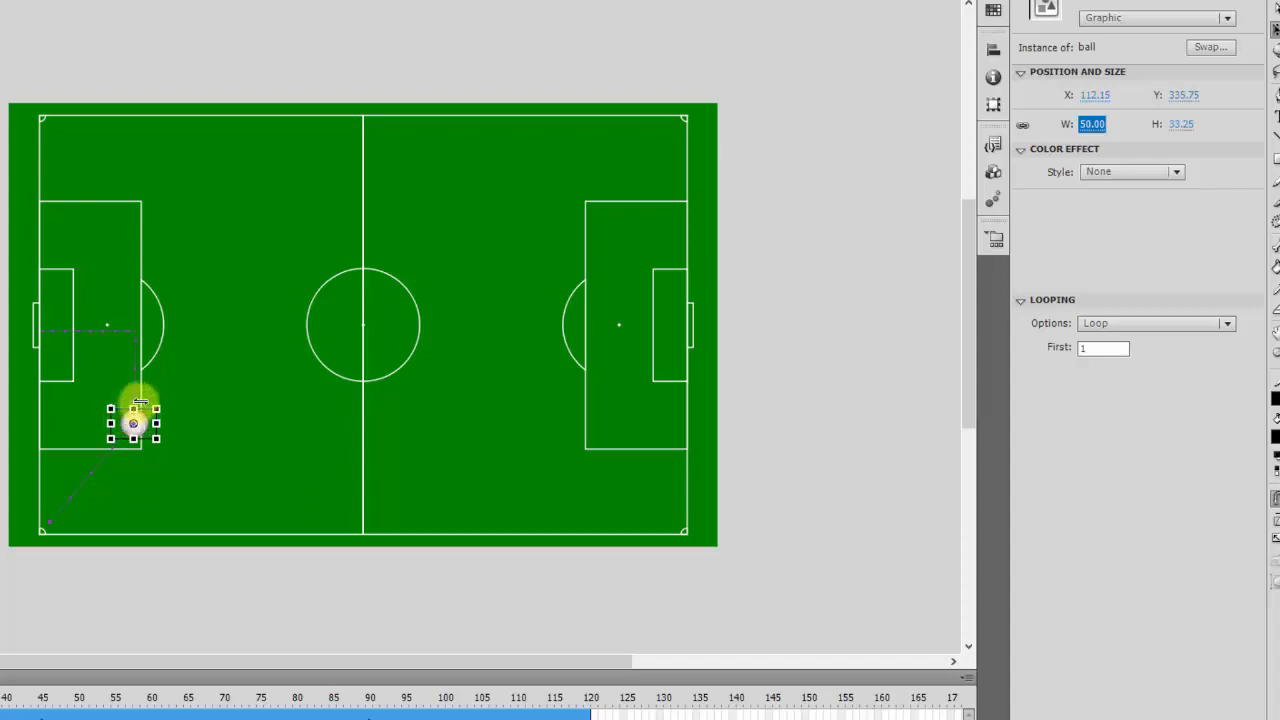
key("Return")
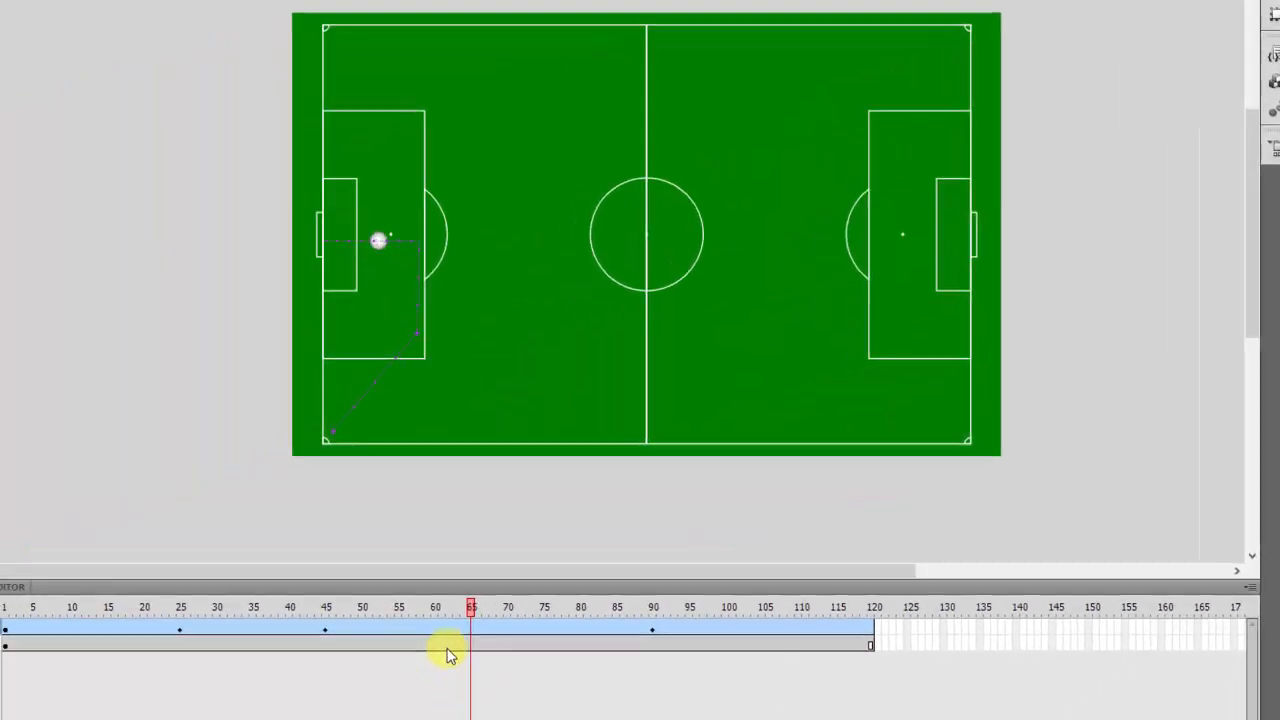
Scrub the playhead between frames 1, 25 and 45 to review how the ball's size changes.
left_click_drag(448, 648, 182, 645)
mouse_move(348, 598)
left_mouse_down()
mouse_move(457, 591)
mouse_move(342, 594)
left_mouse_up()
left_click(345, 578)
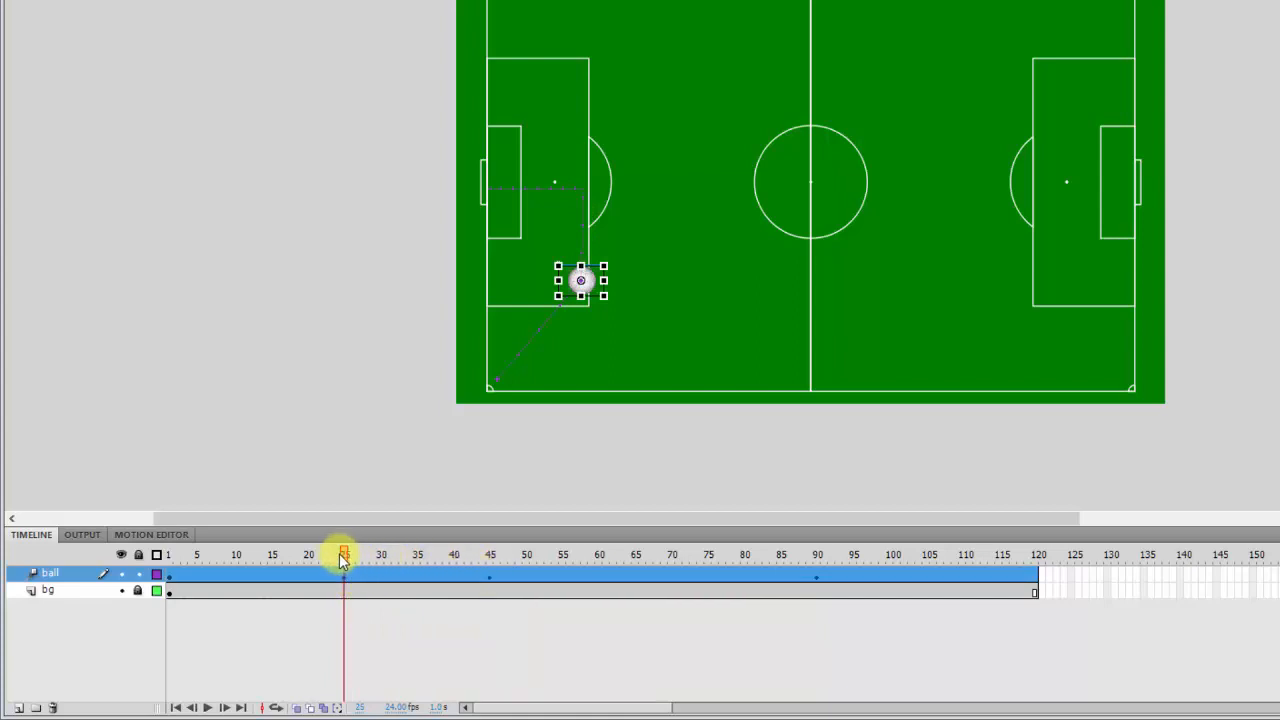
left_click_drag(345, 557, 489, 557)
left_click(490, 576)
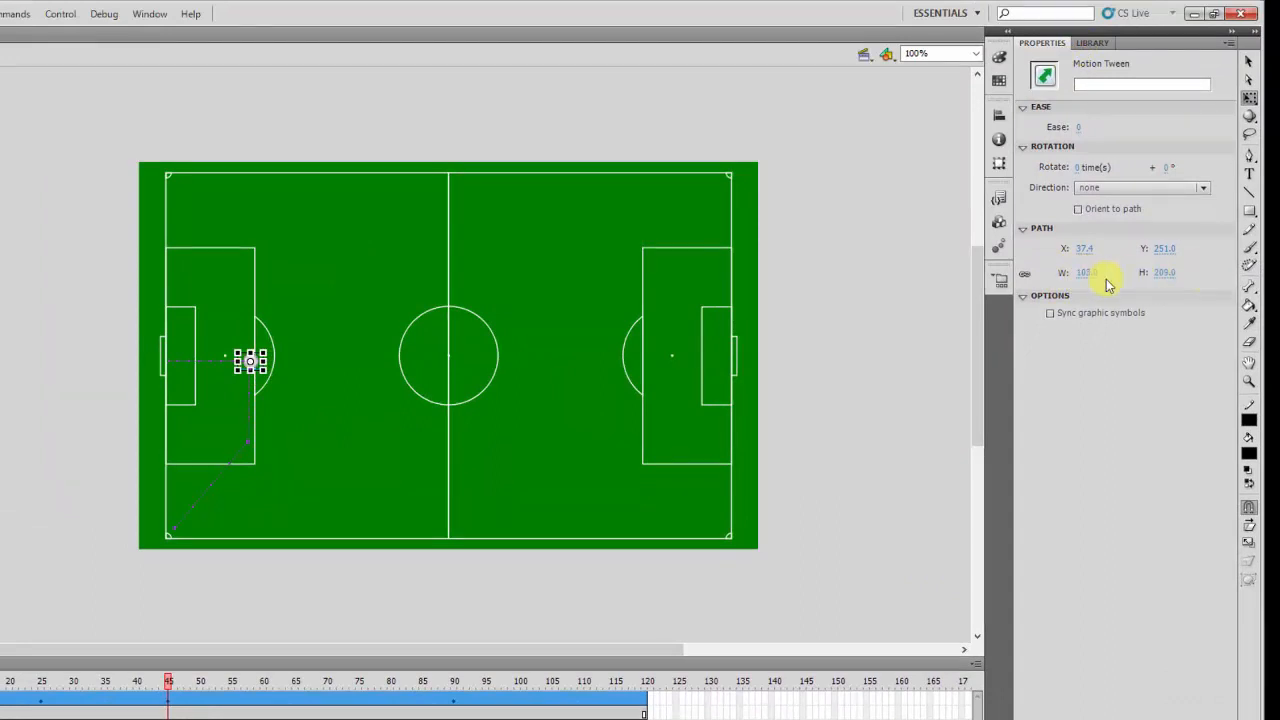
left_click_drag(167, 686, 5, 698)
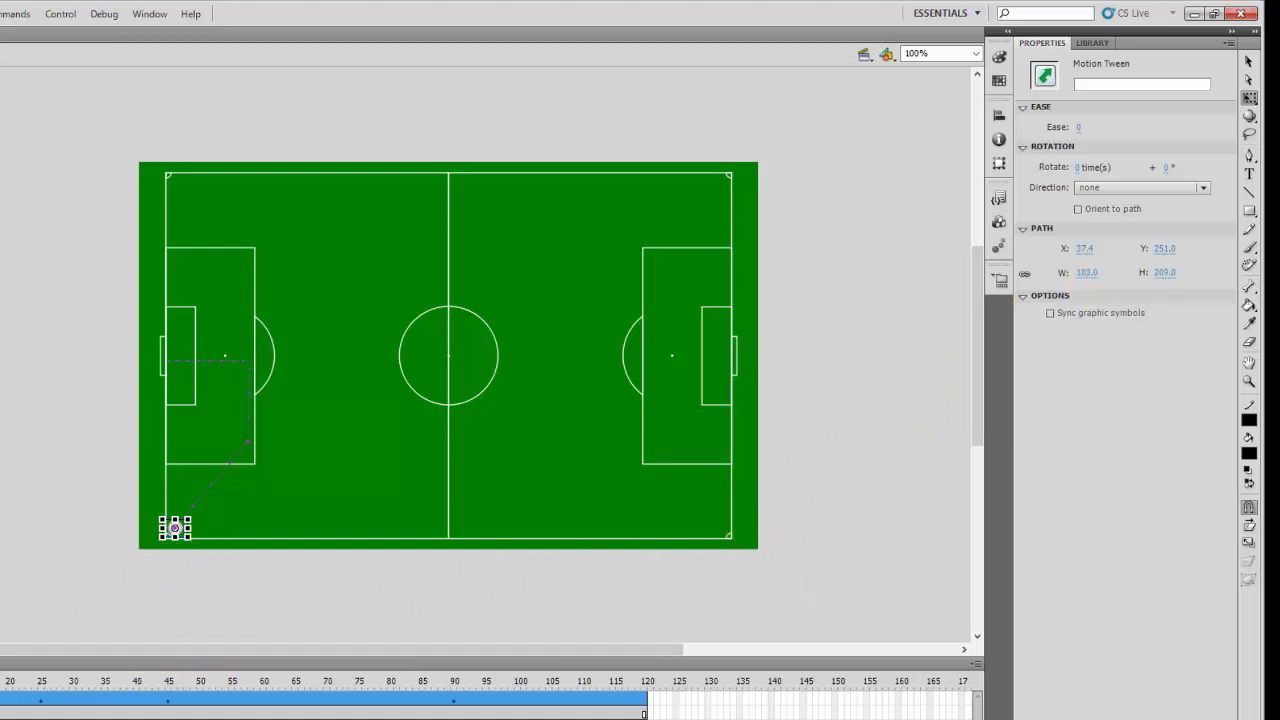
left_click_drag(0, 684, 40, 684)
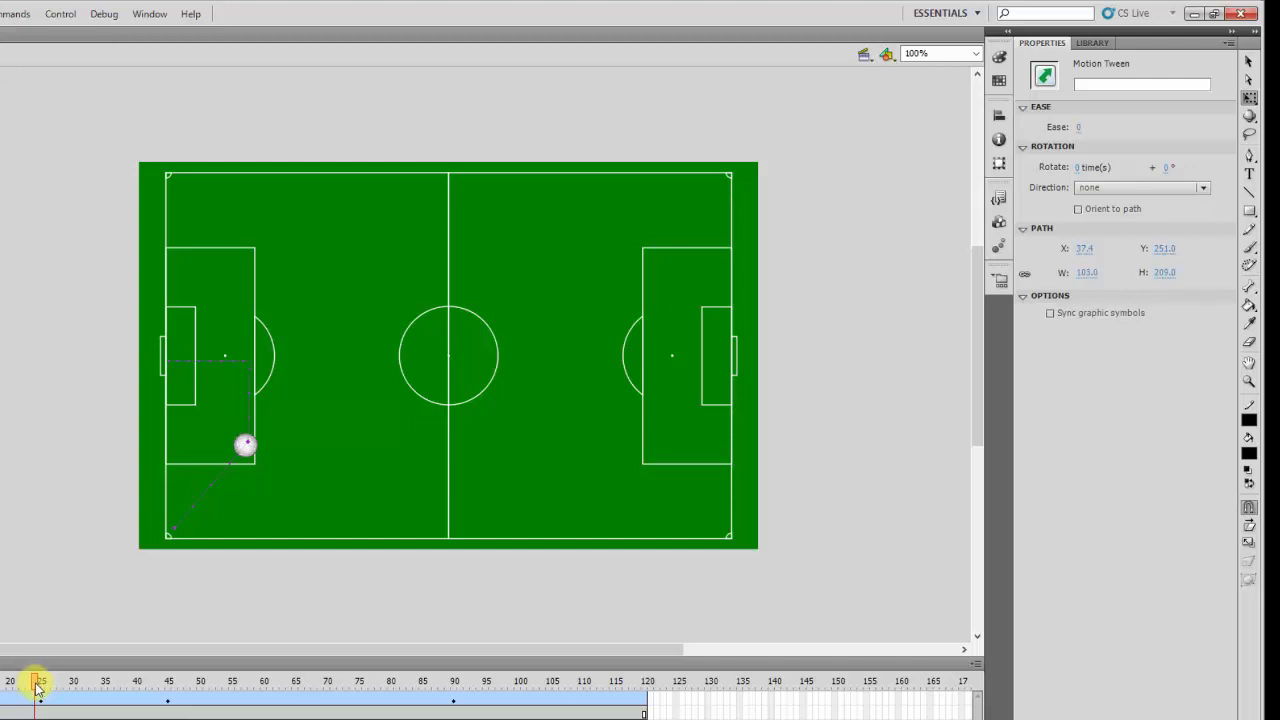
left_click_drag(36, 688, 0, 688)
Examine the ball's width and height at frames 1, 25 and 45, and scrub back to frame 34.
left_click(178, 529)
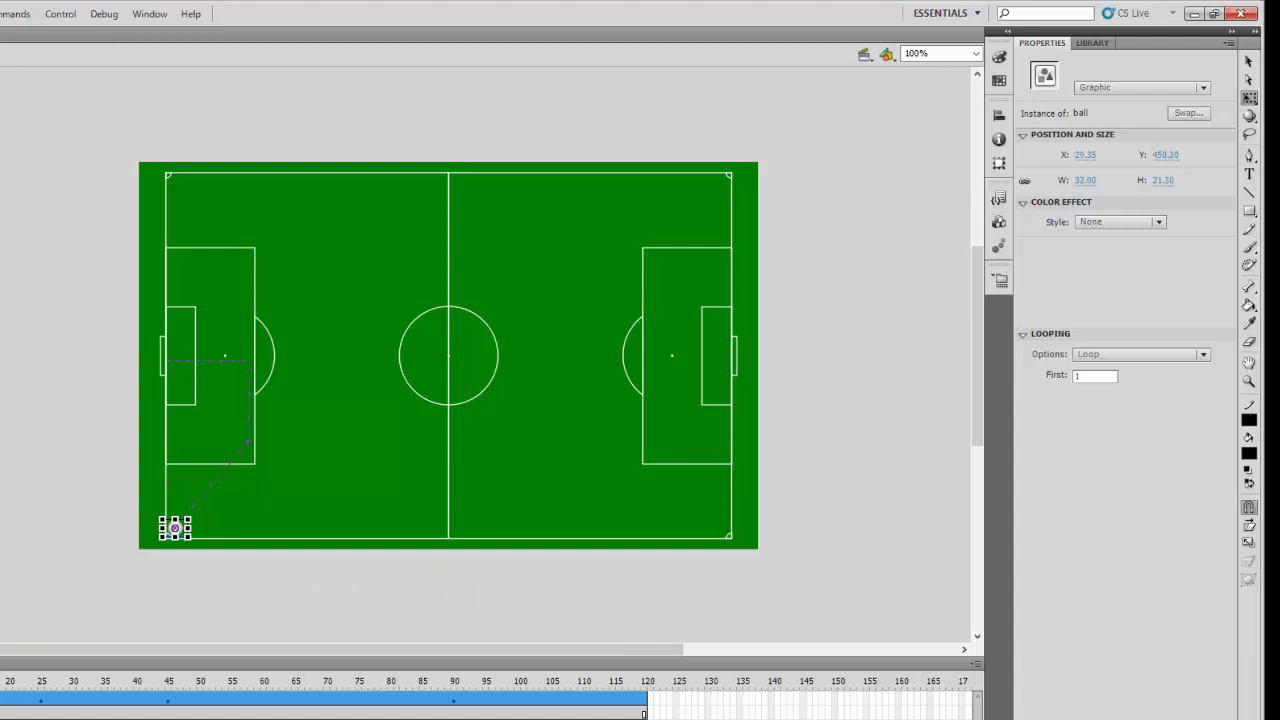
key("Return")
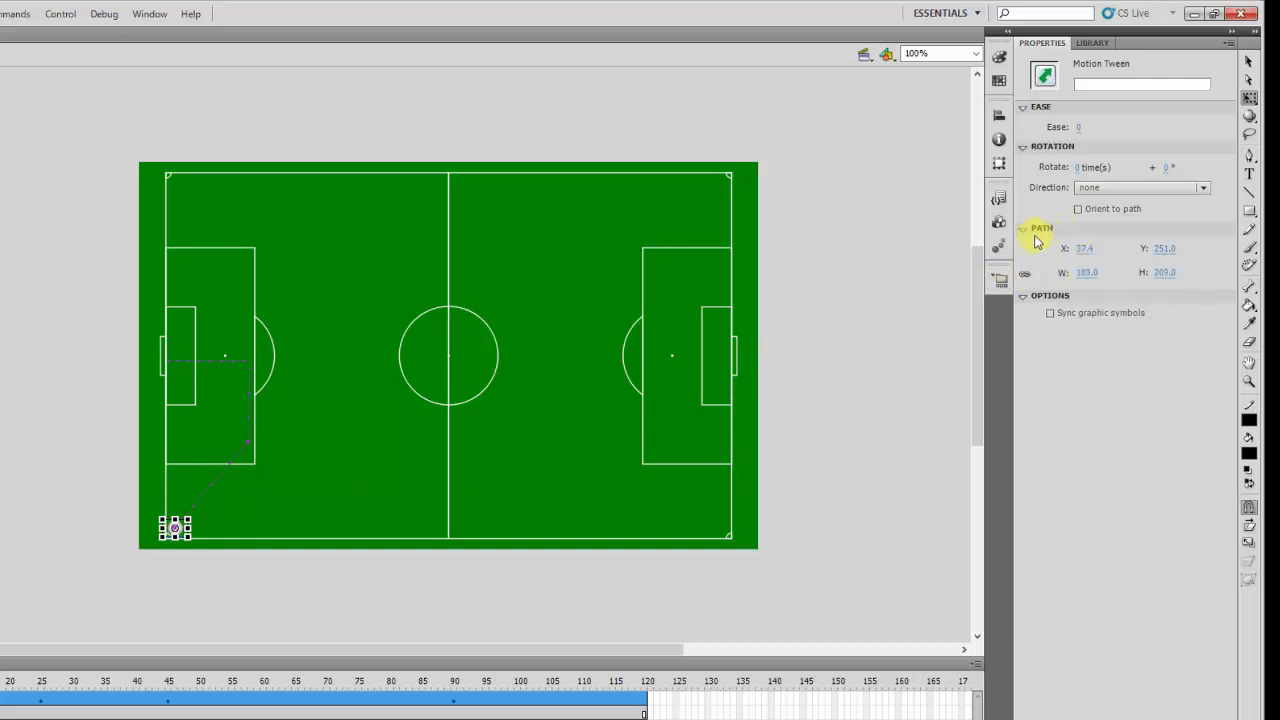
left_click(182, 535)
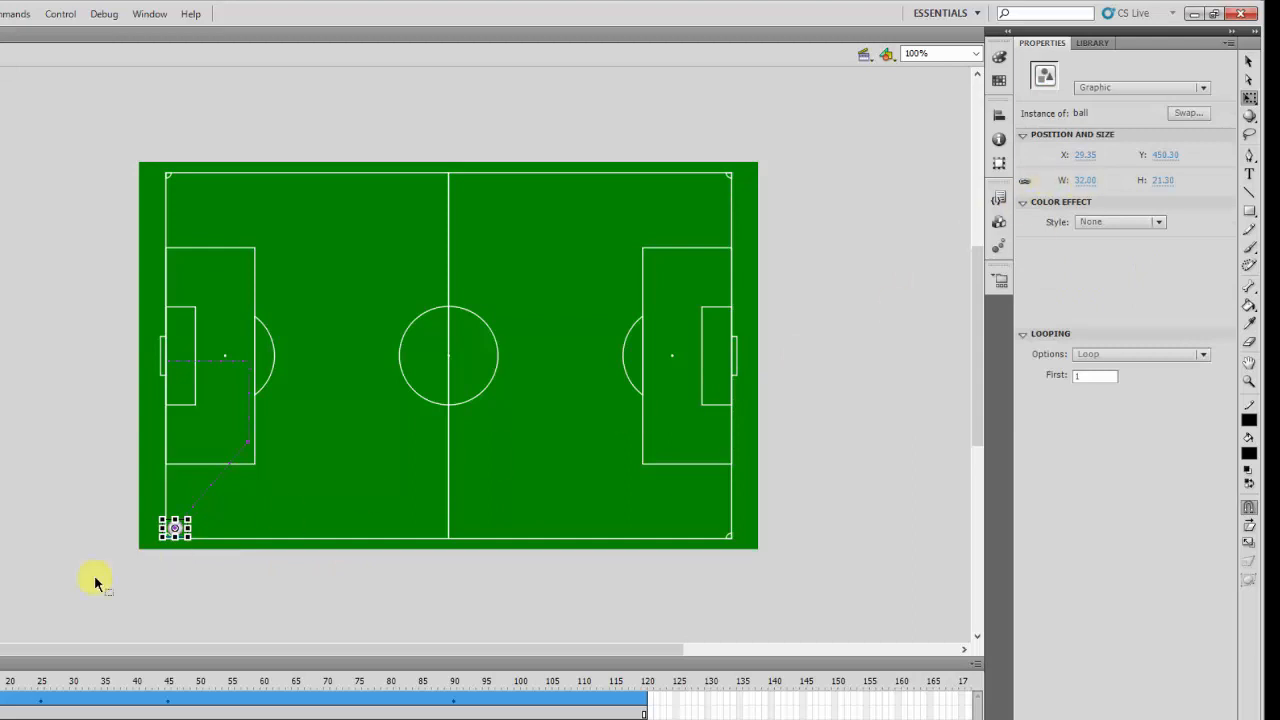
left_click_drag(2, 690, 41, 690)
left_click(41, 690)
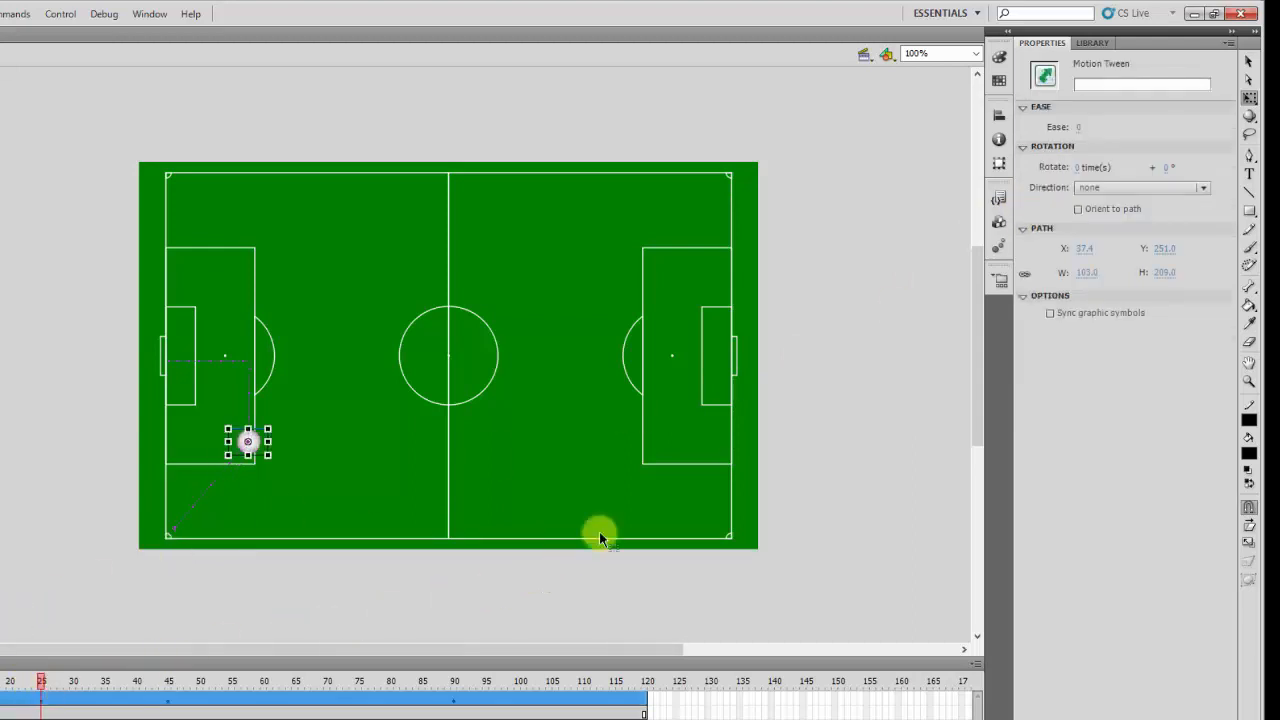
left_click(261, 443)
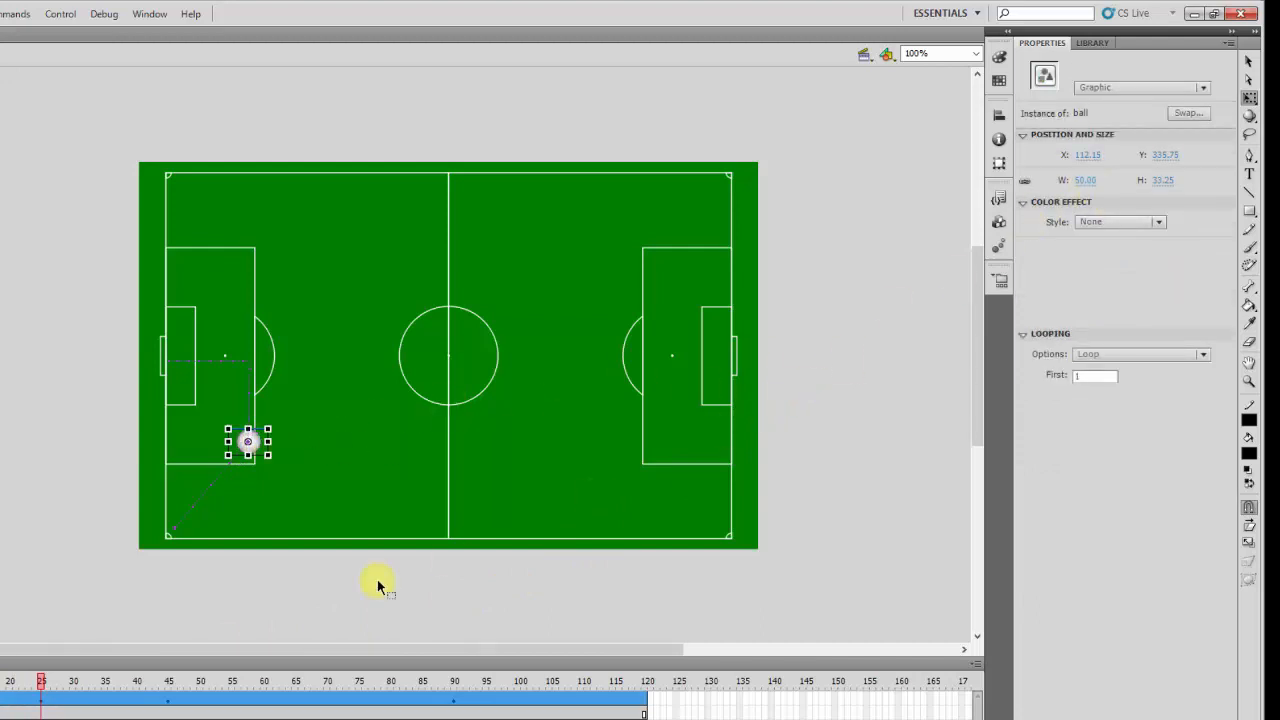
left_click_drag(41, 685, 167, 692)
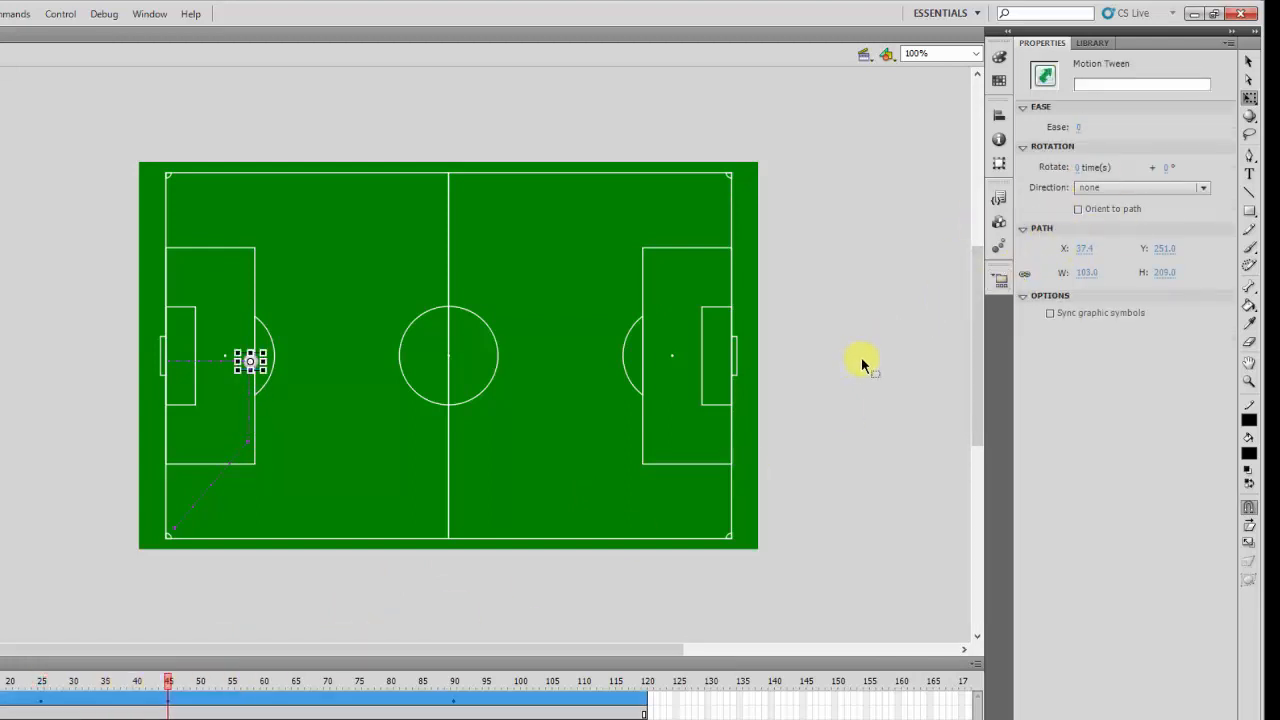
left_click(257, 366)
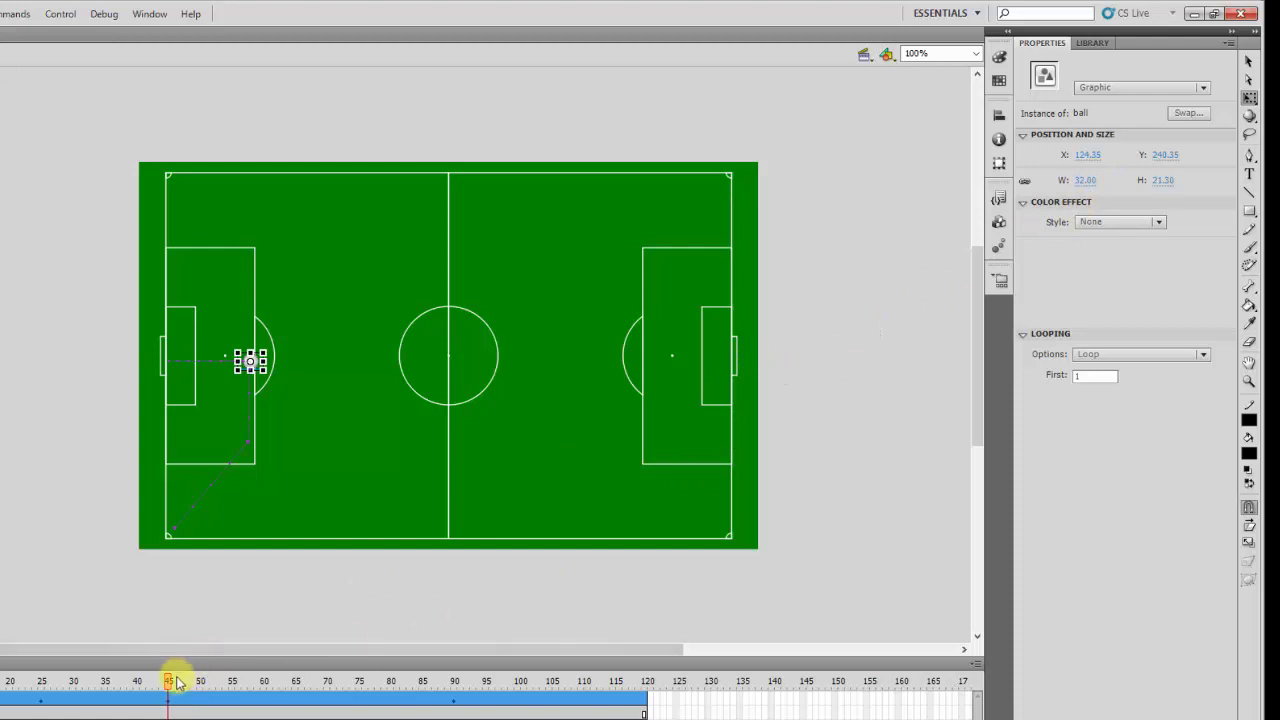
left_click_drag(170, 684, 98, 680)
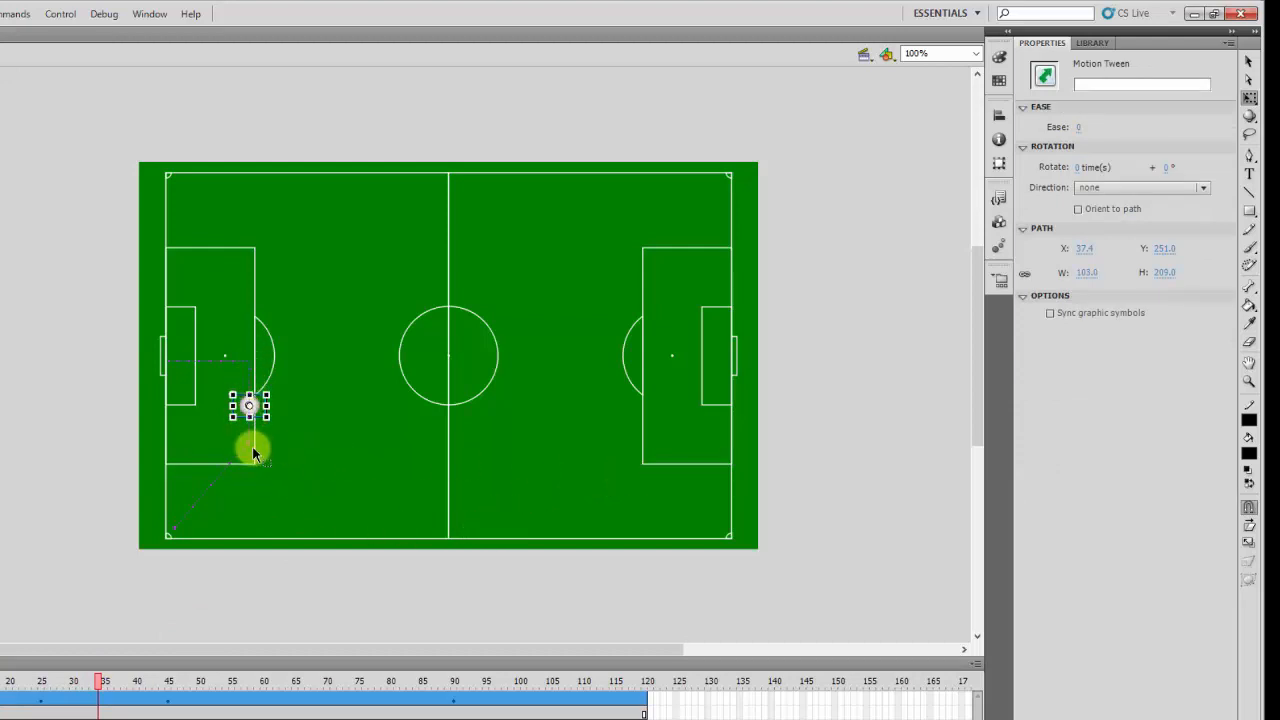
Zoom in on the lower left of the field, bend the ball path's first segment outward into a curve, and show the whole frame again.
left_click(2, 523)
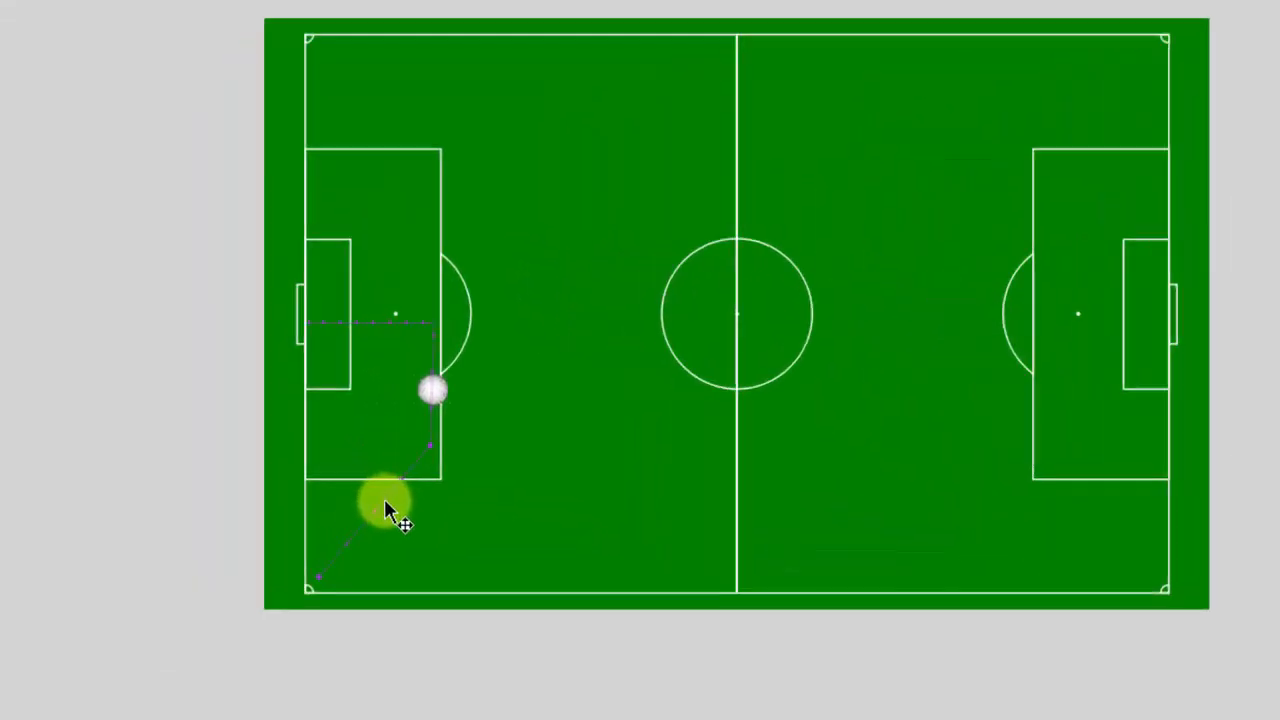
left_click(1050, 686)
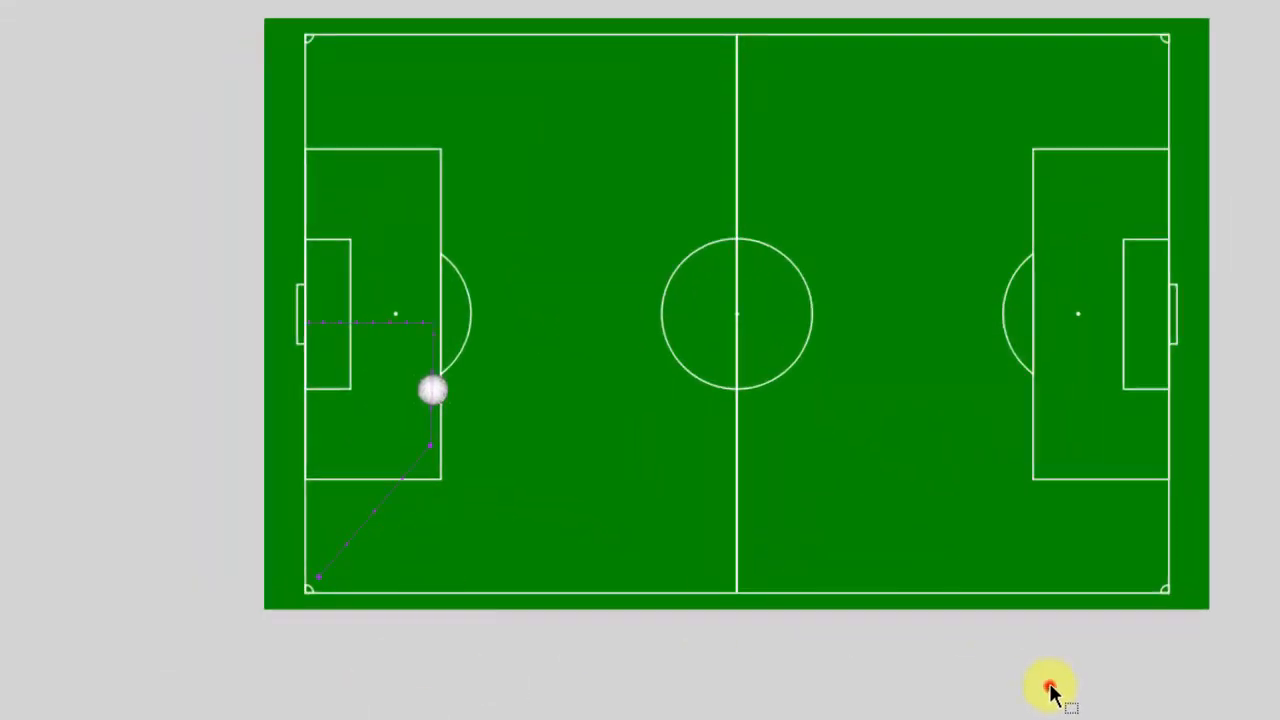
left_click(388, 498)
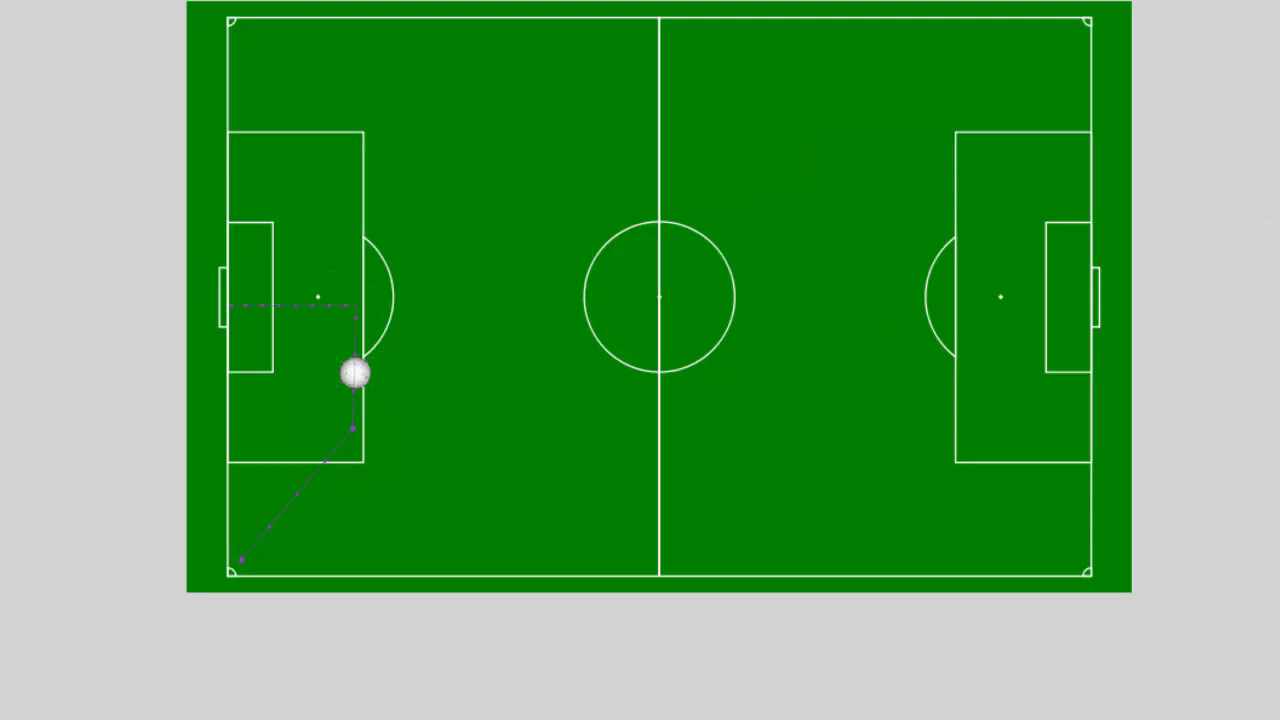
left_click_drag(126, 225, 474, 625)
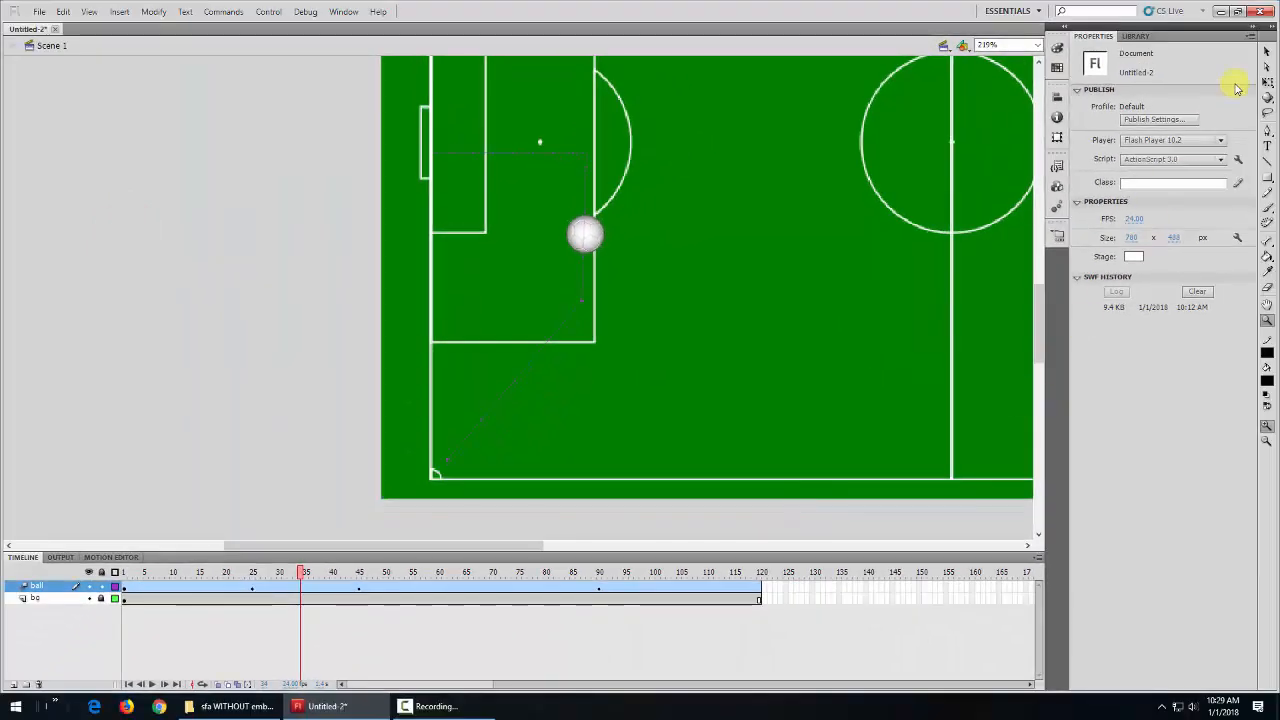
left_click(1268, 53)
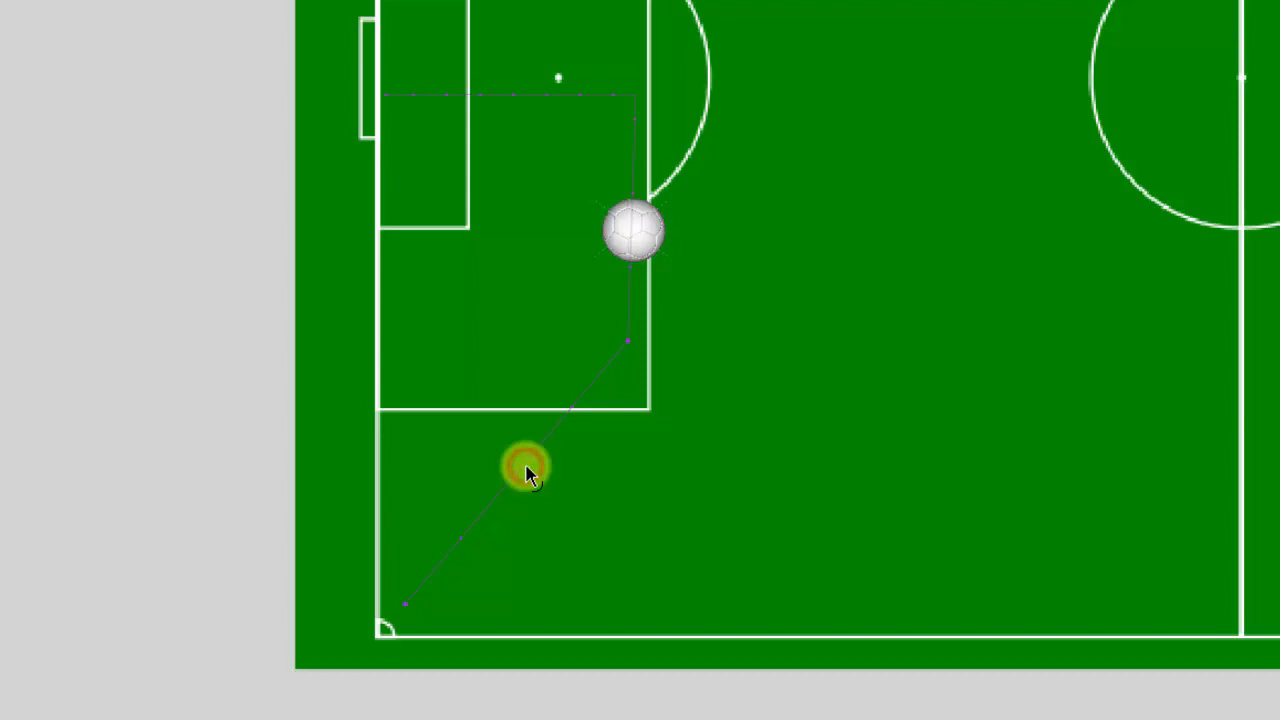
left_click_drag(527, 468, 556, 482)
left_click(1037, 45)
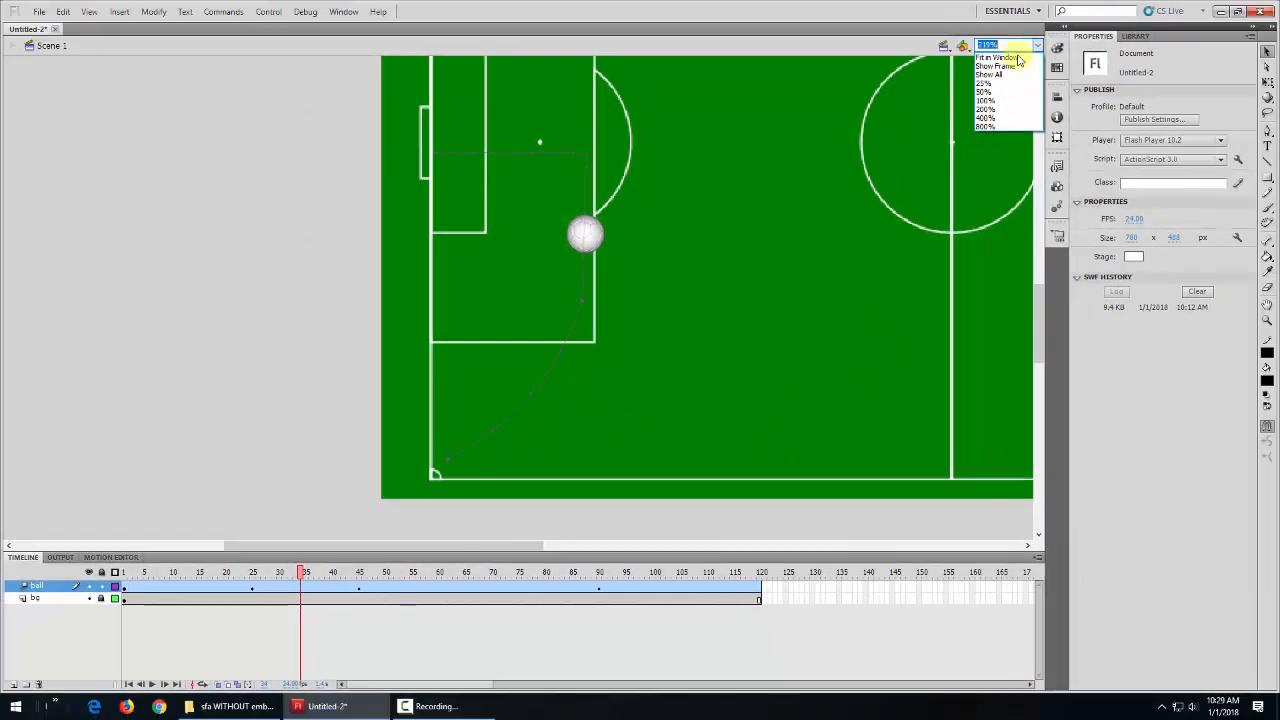
left_click(1010, 66)
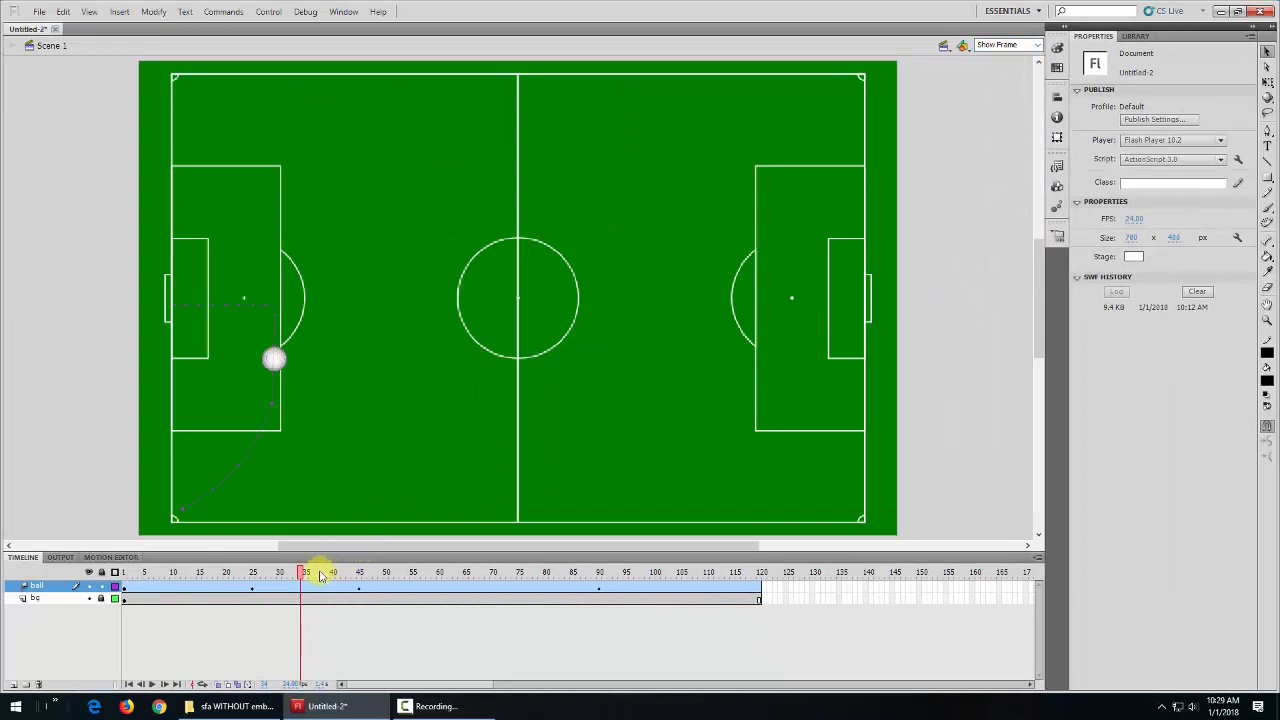
Scrub the playhead between frame 1 and the following frames to review the ball's movement along the curved path.
left_click_drag(303, 575, 124, 588)
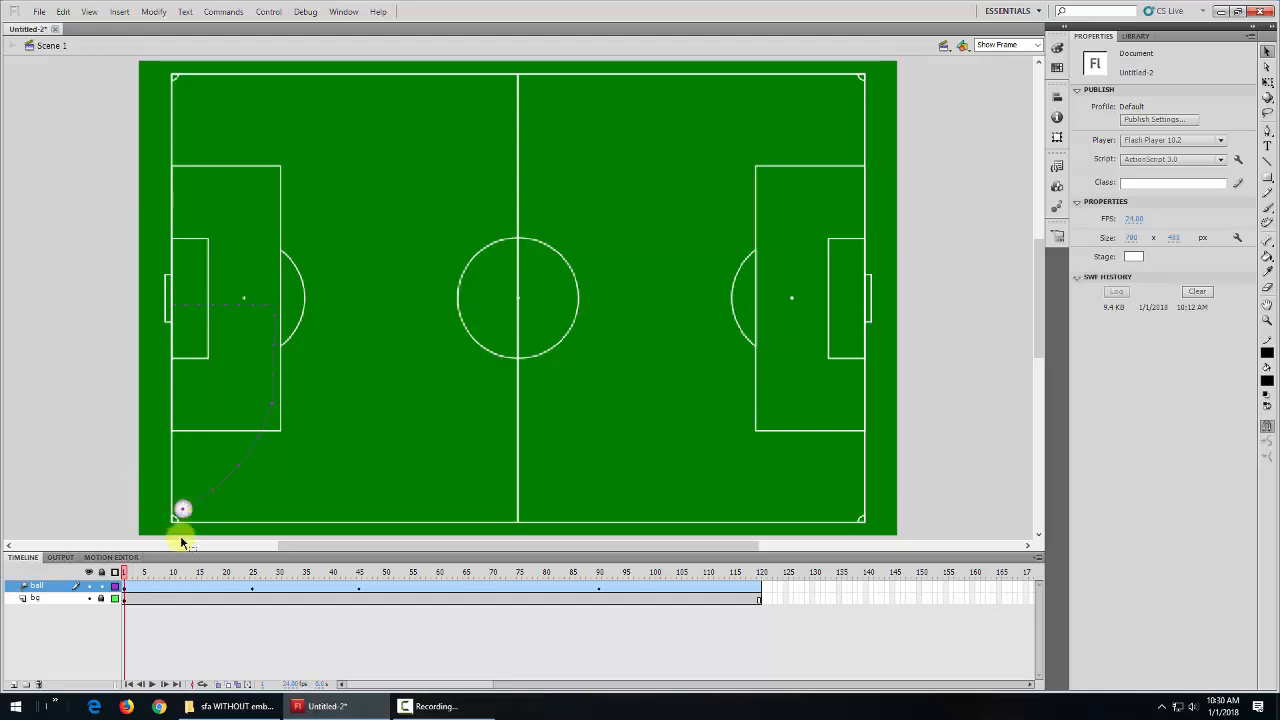
left_click_drag(127, 572, 174, 572)
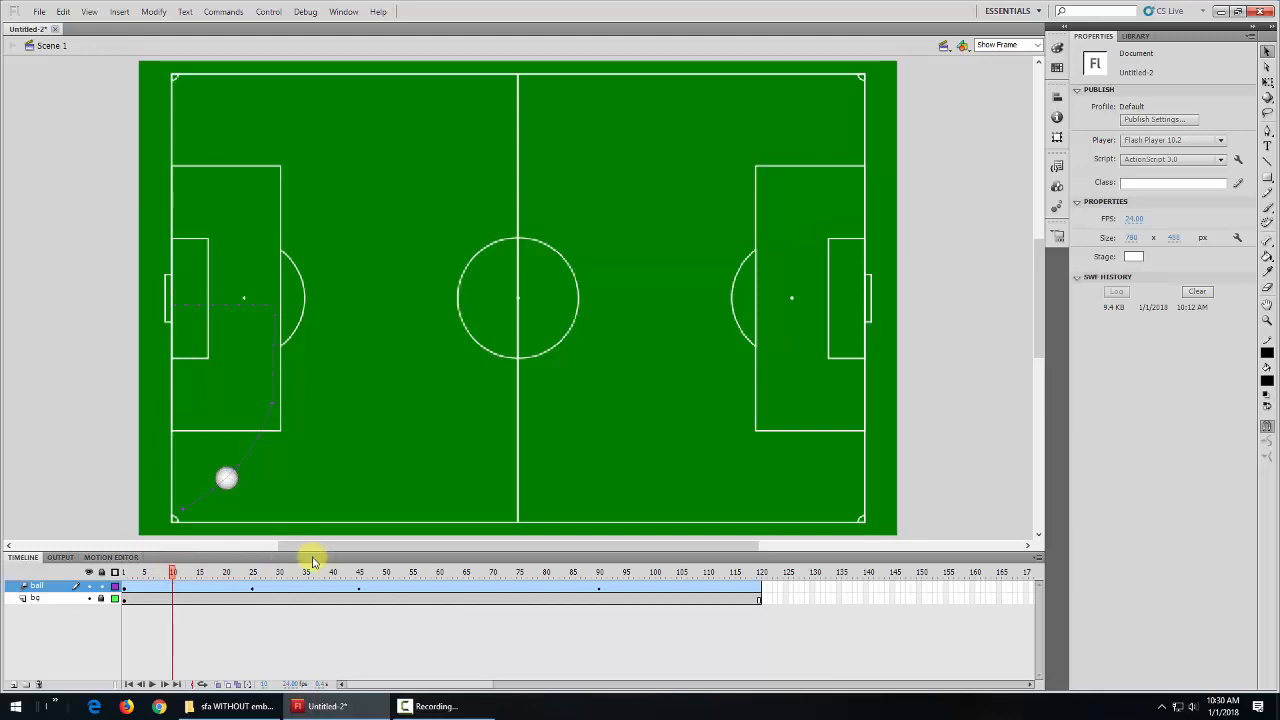
left_click_drag(437, 572, 167, 590)
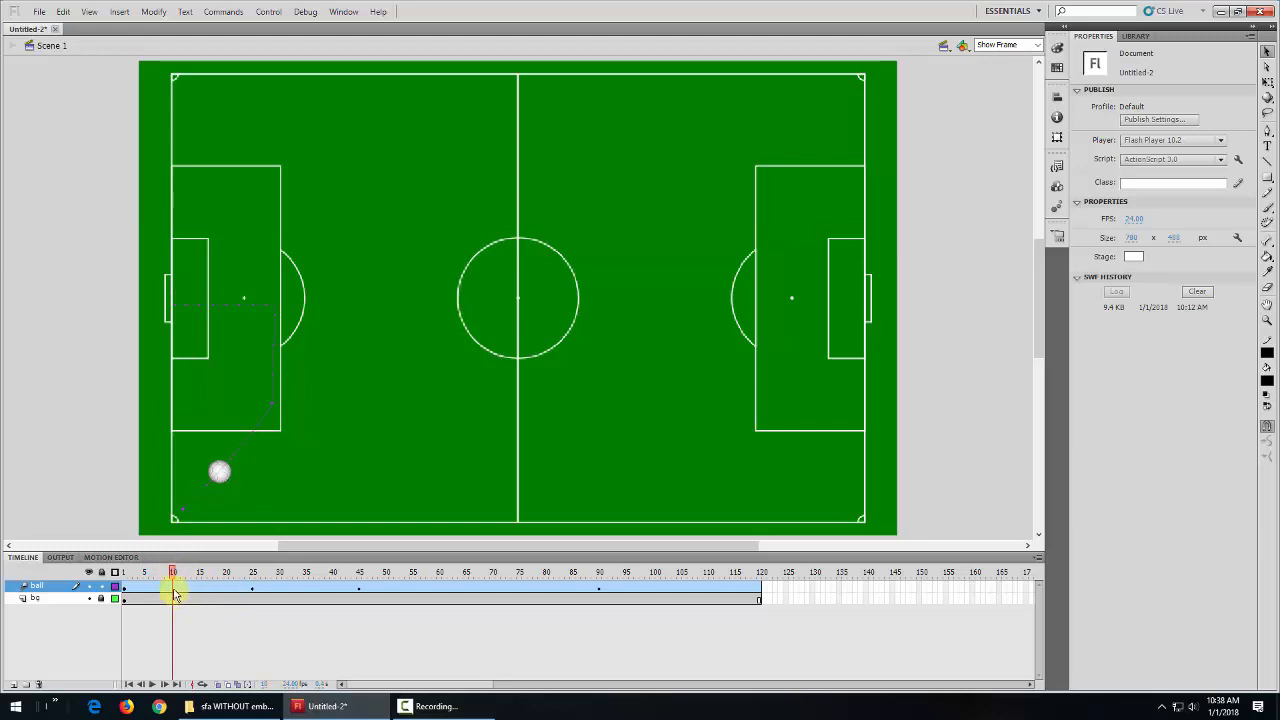
Position the ball at X 30 and Y 450 at frame 1.
left_click_drag(172, 572, 120, 577)
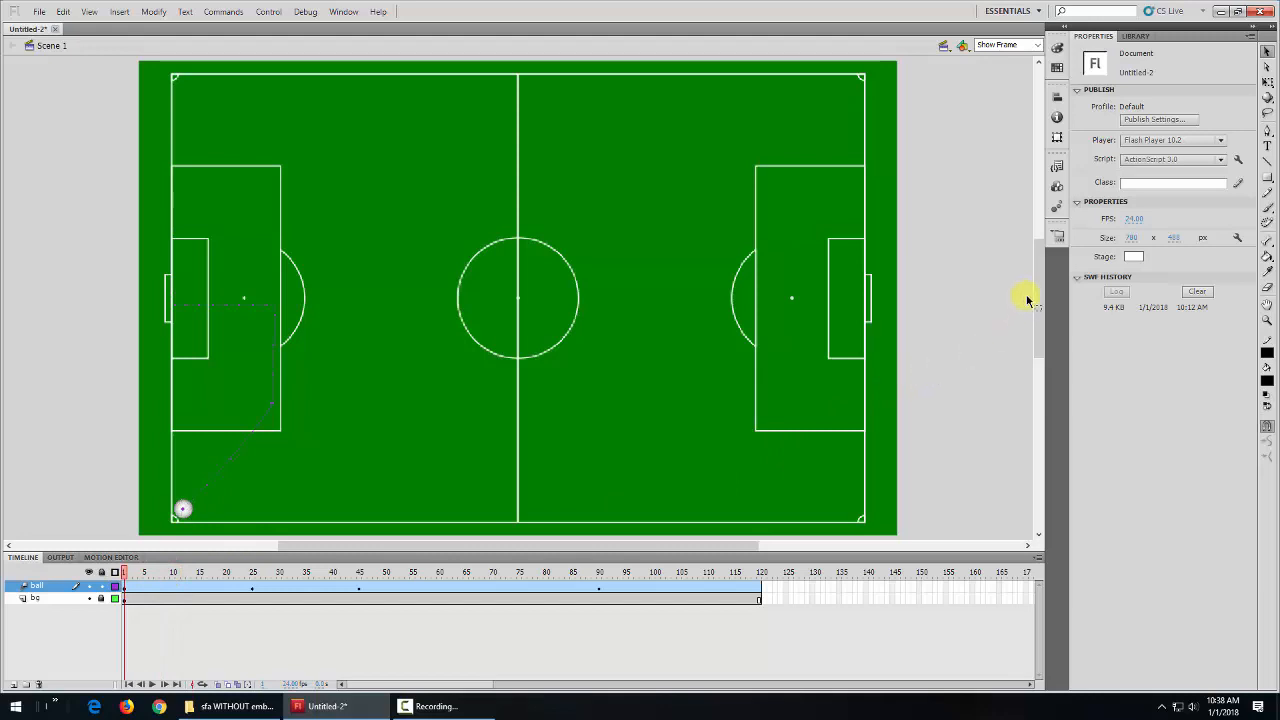
left_click(186, 509)
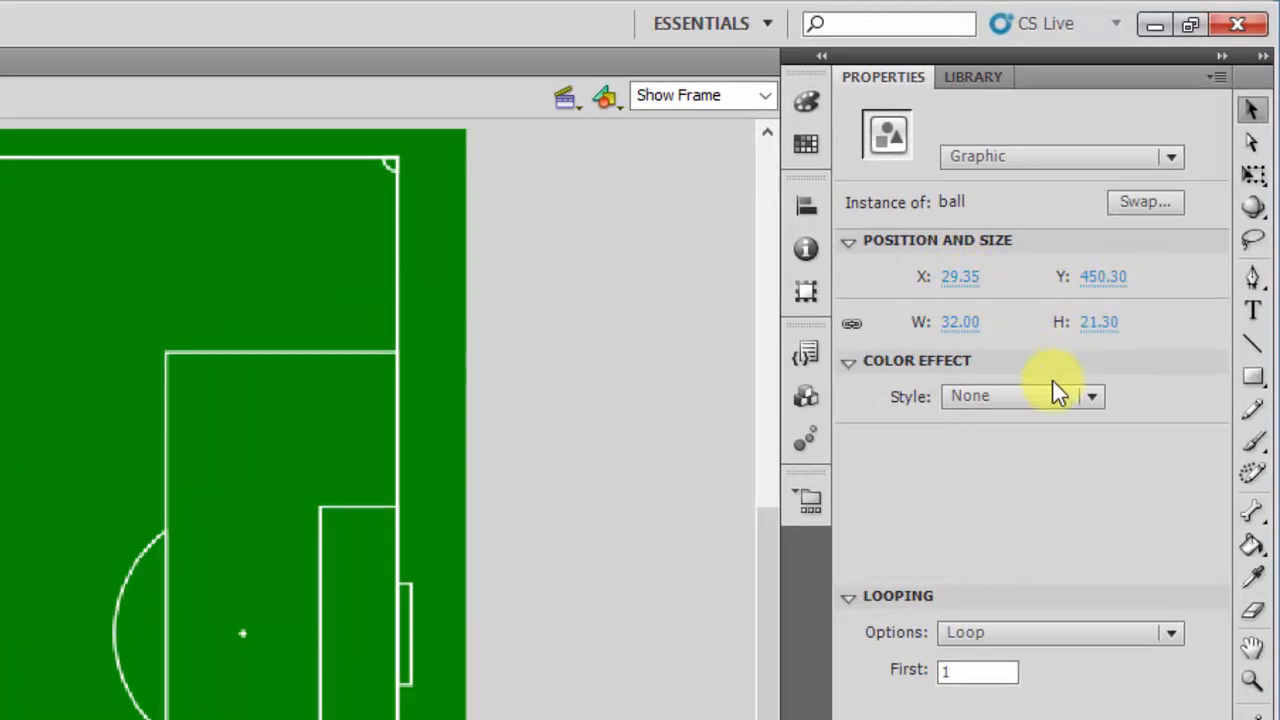
left_click(964, 277)
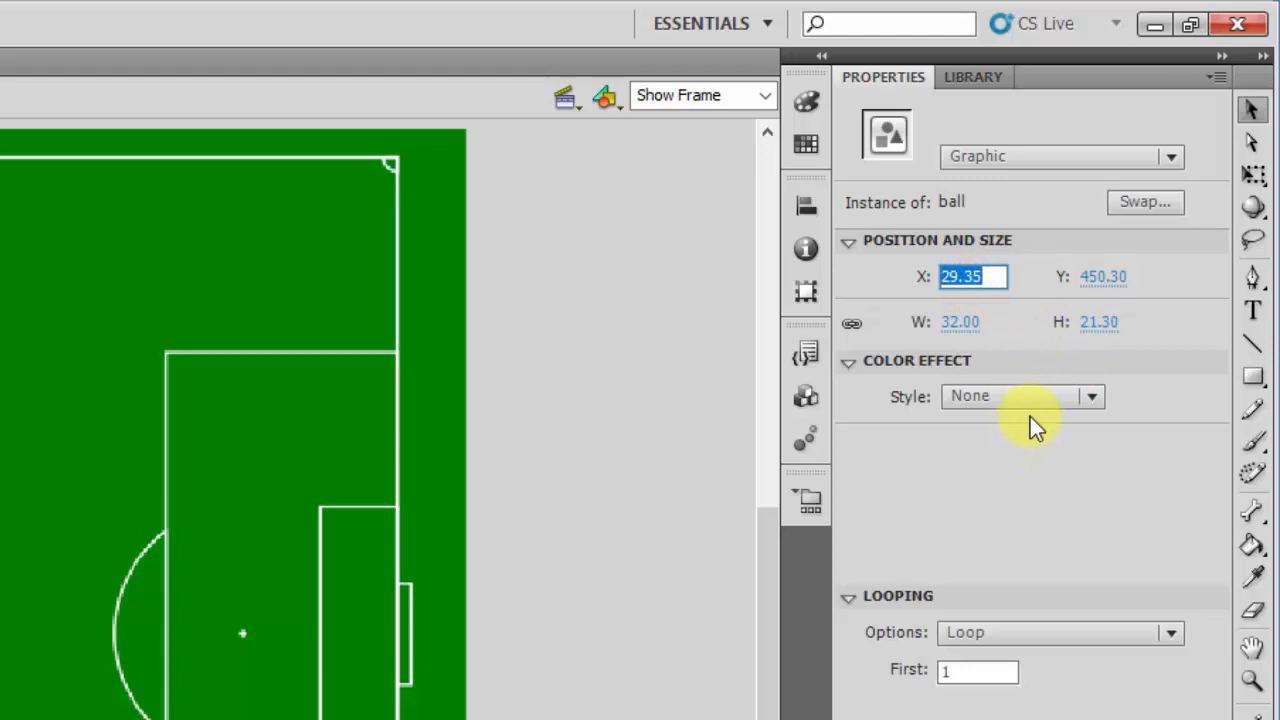
type("30")
left_click(1105, 278)
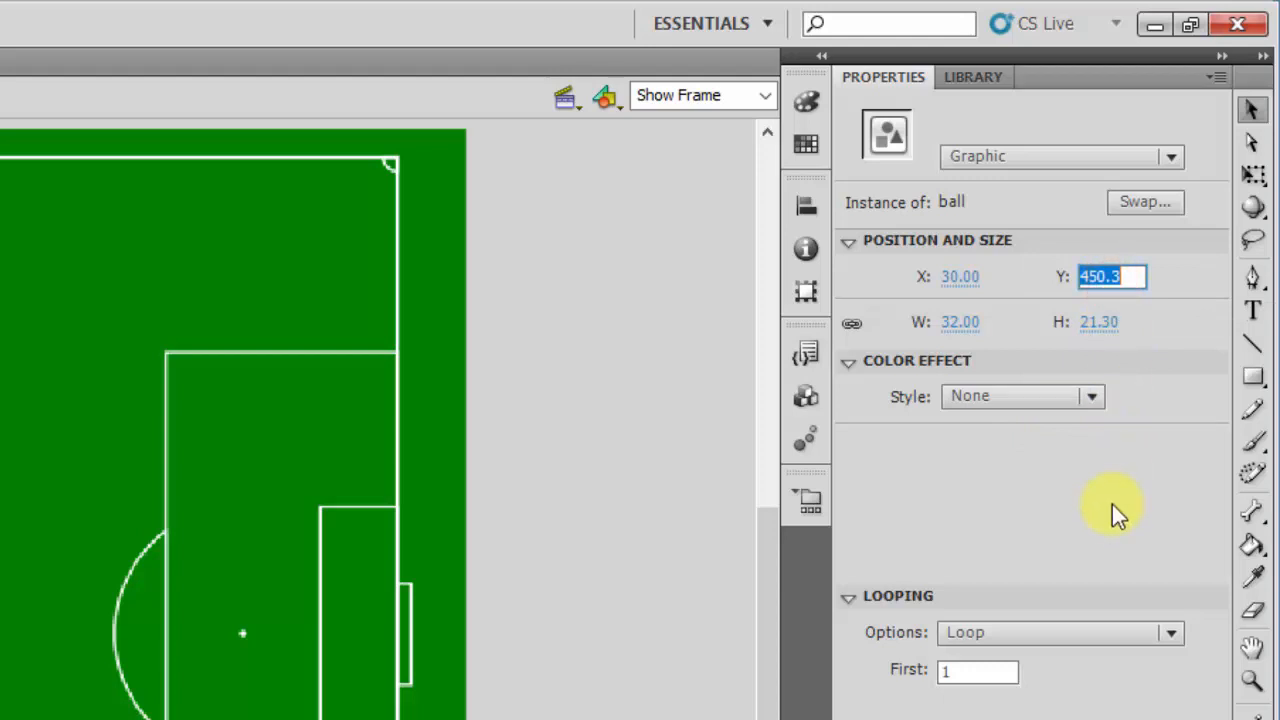
type("45")
key("Return")
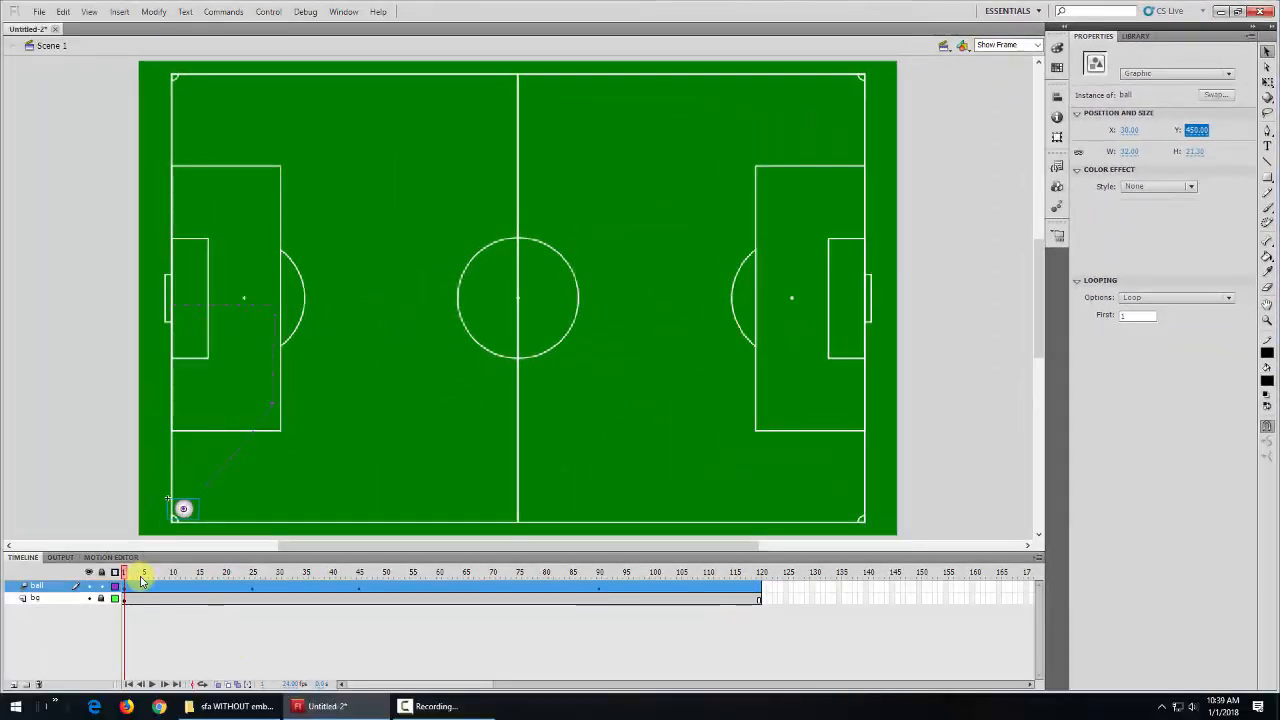
Set the ball's position at frame 10 to X 30 and Y 450 to hold it at its starting spot.
left_click_drag(125, 577, 175, 577)
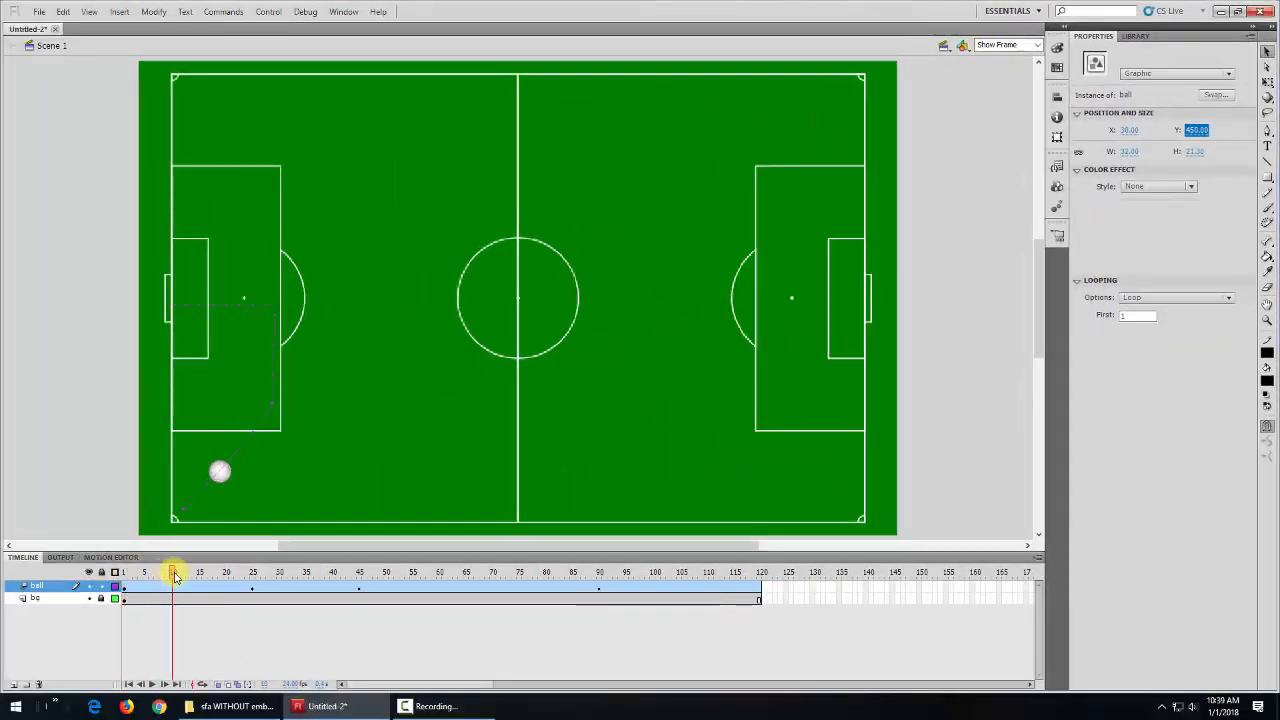
left_click(226, 475)
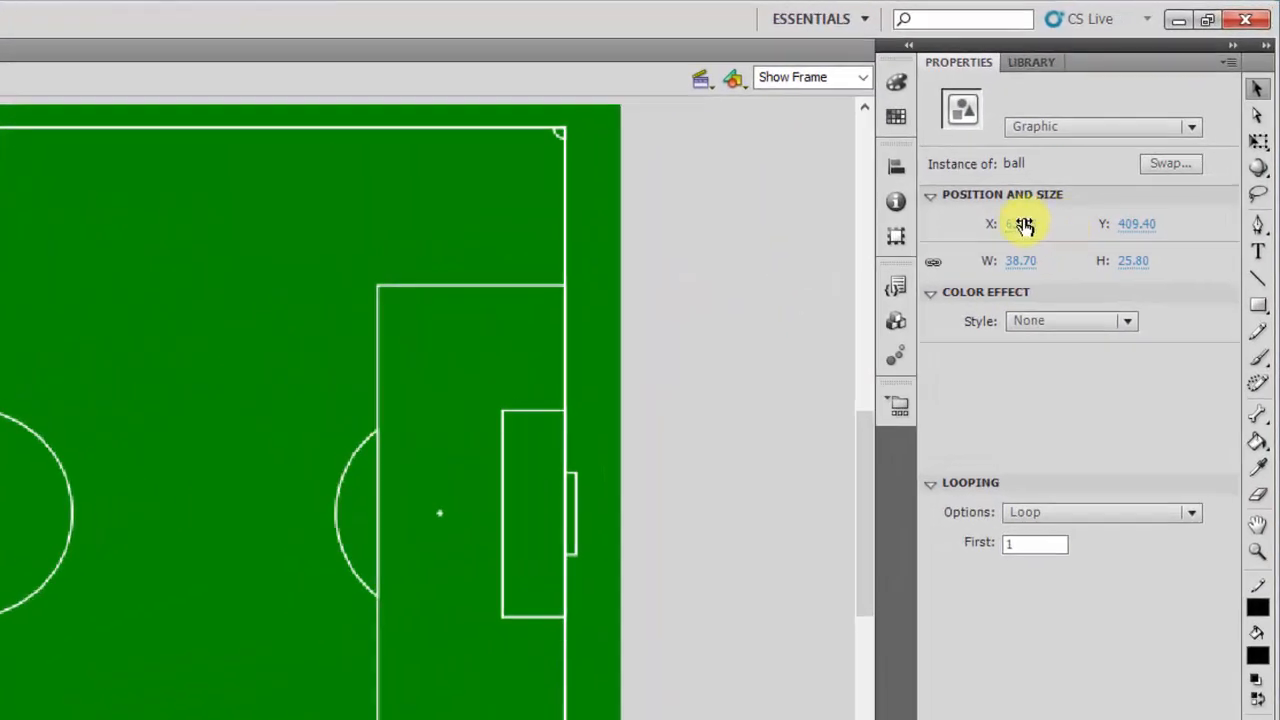
left_click(1112, 144)
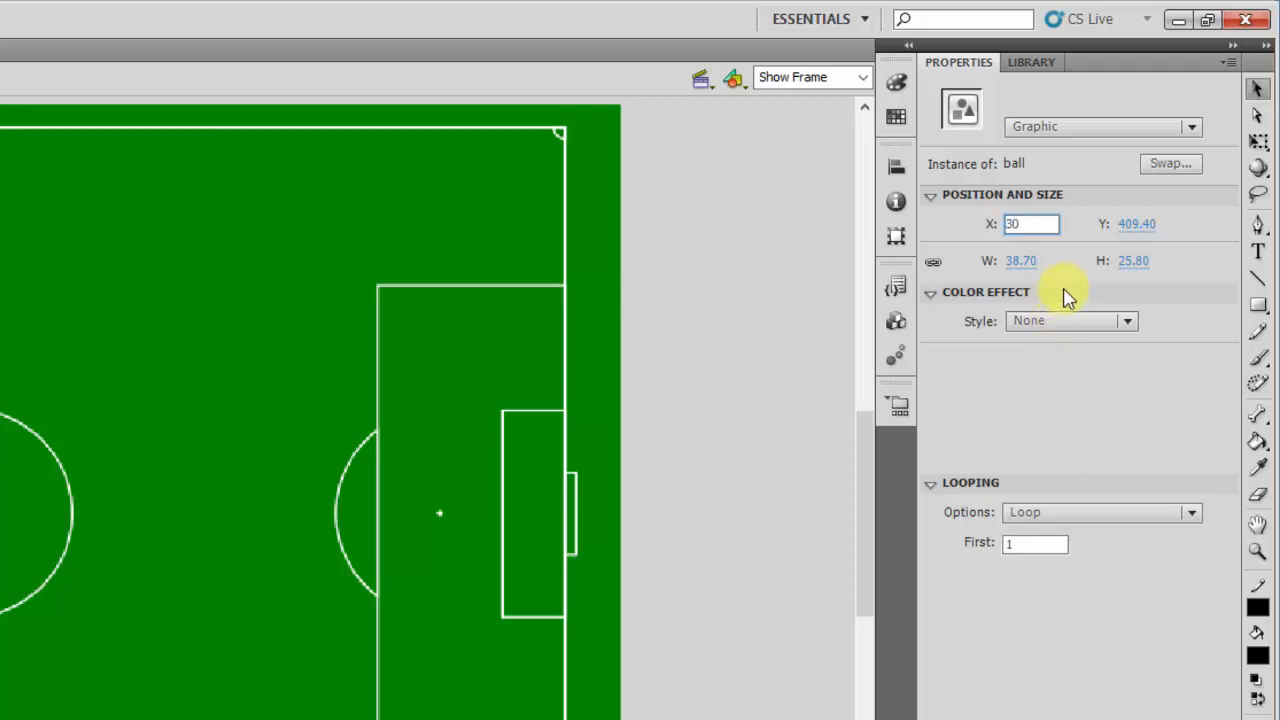
left_click(1140, 226)
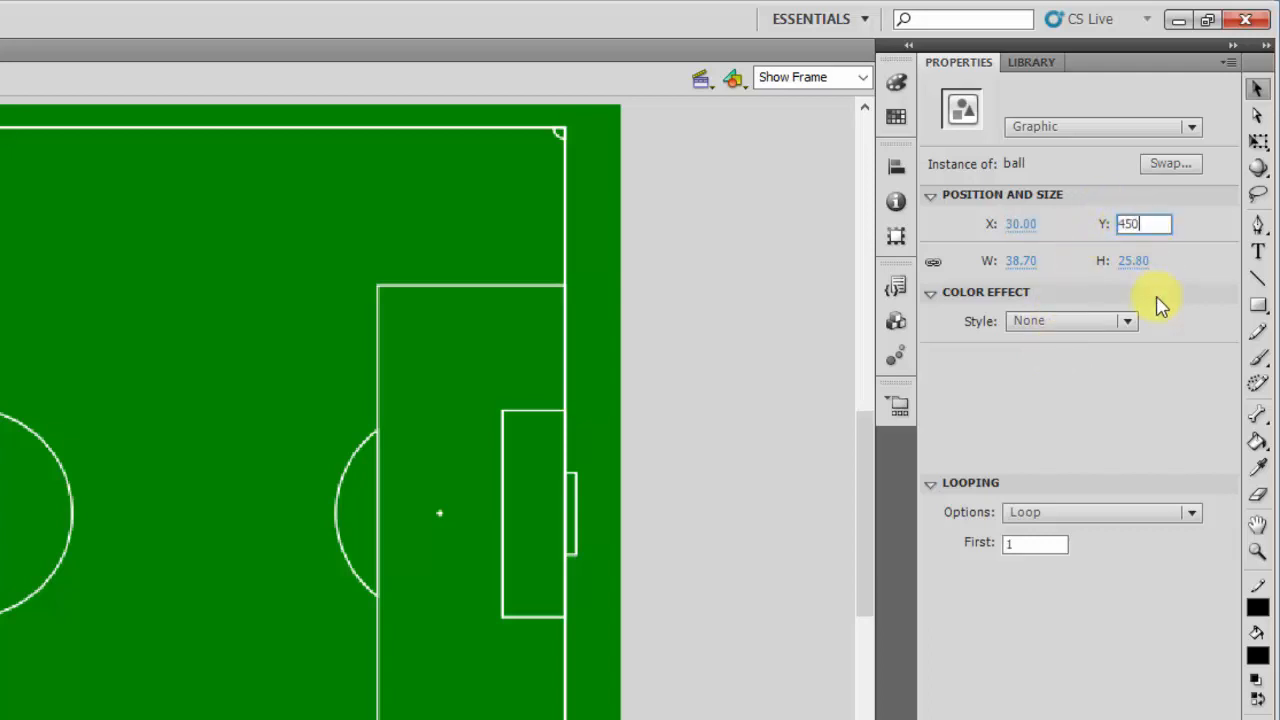
type("450")
key("Return")
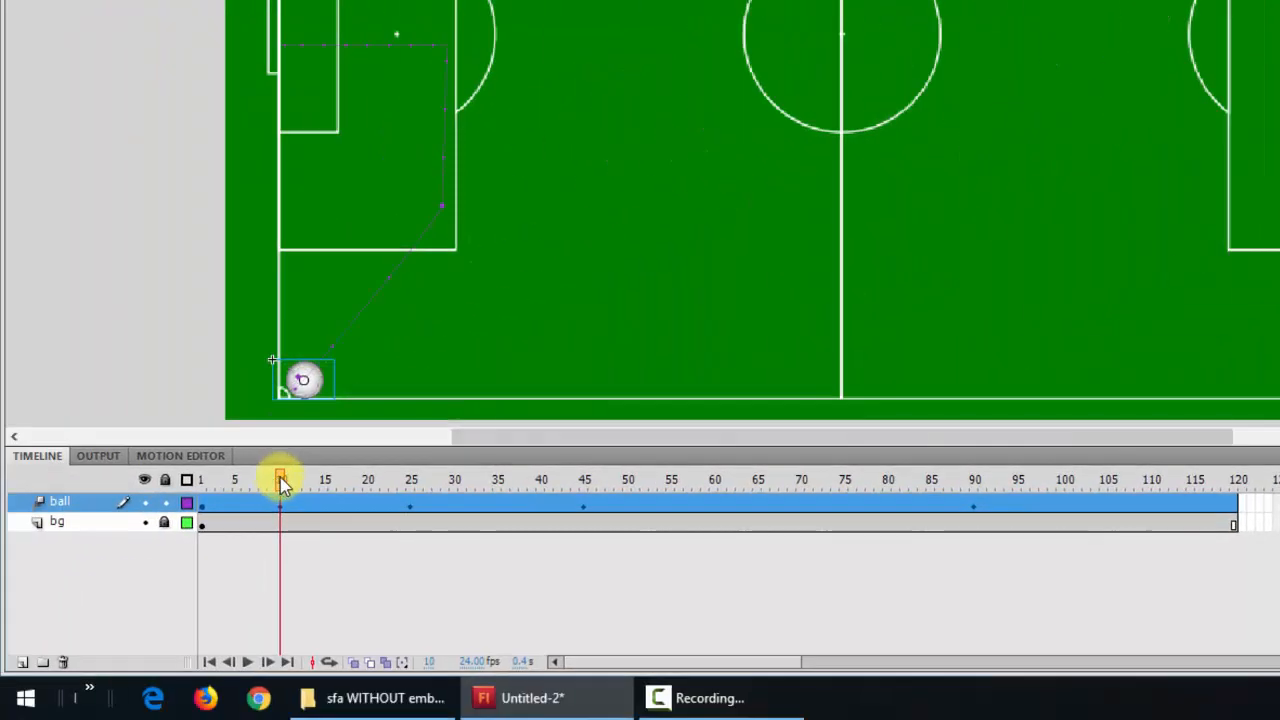
Check the ball at frame 11, undo the position changes made at frame 10, and deselect the ball's tween.
mouse_move(280, 477)
left_mouse_down()
mouse_move(196, 484)
mouse_move(284, 482)
mouse_move(201, 491)
mouse_move(276, 500)
mouse_move(203, 500)
mouse_move(286, 495)
left_mouse_up()
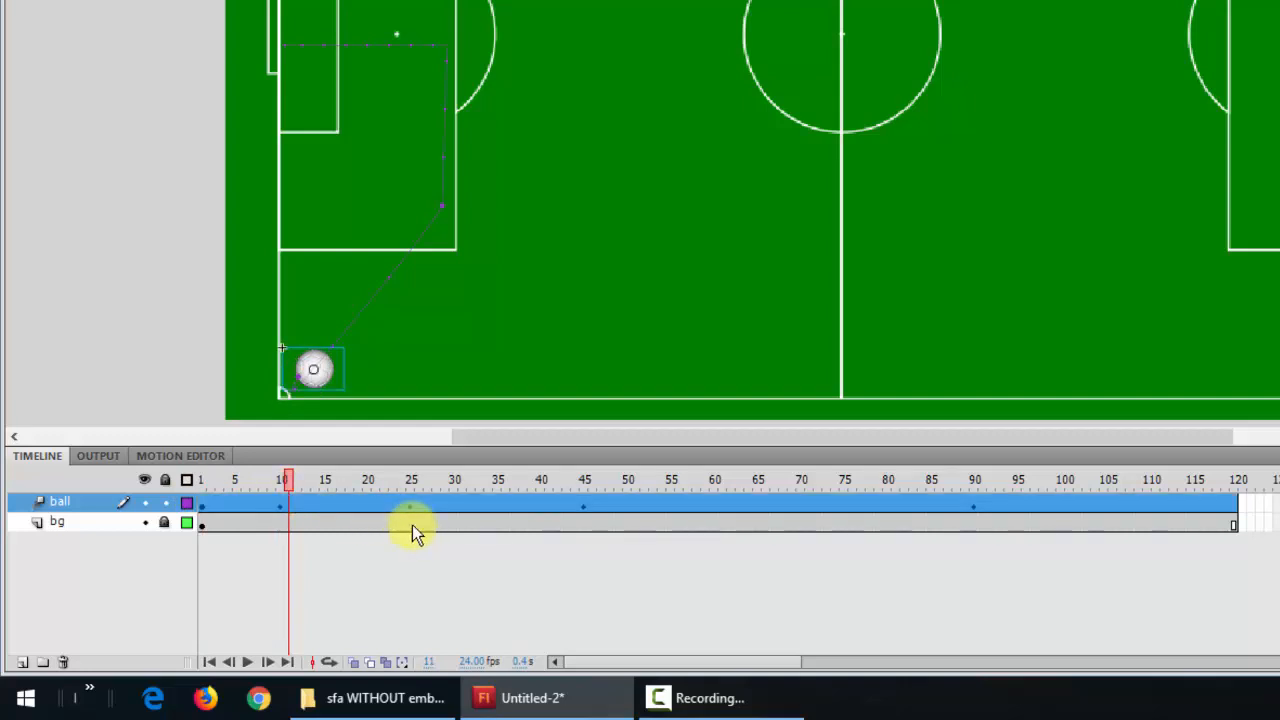
key("ctrl+z")
key("ctrl+z")
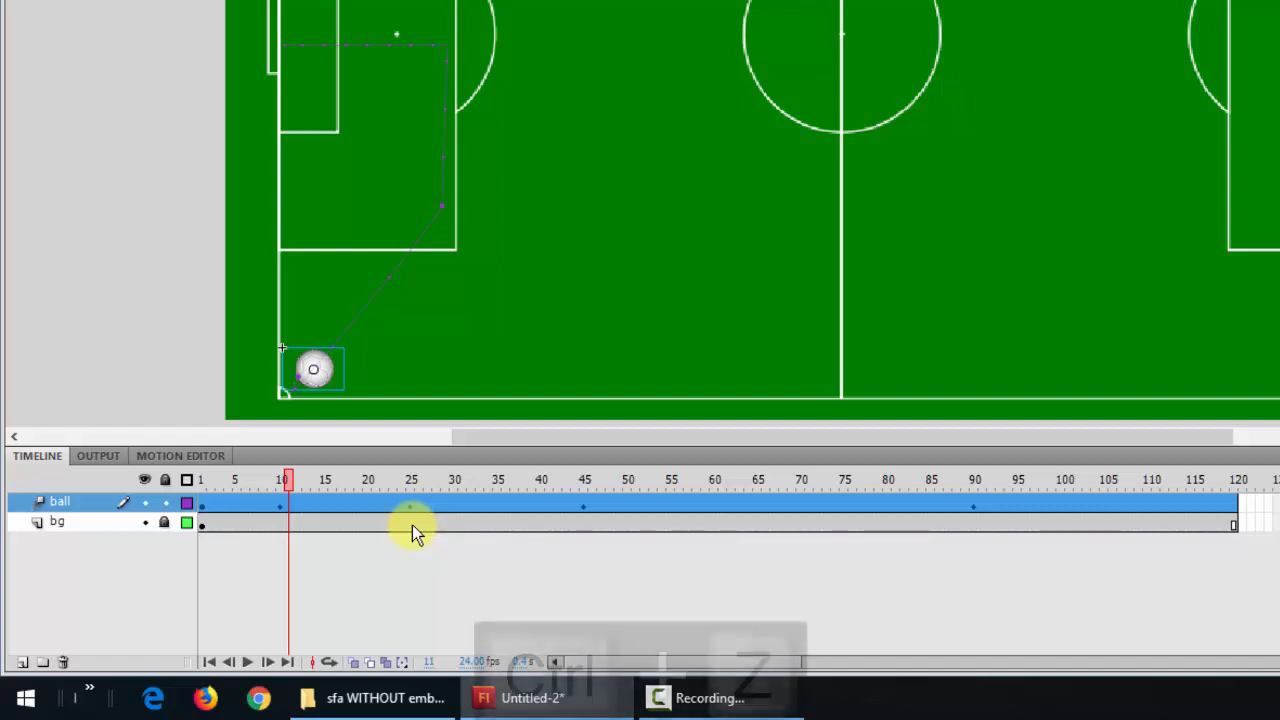
key("ctrl+z")
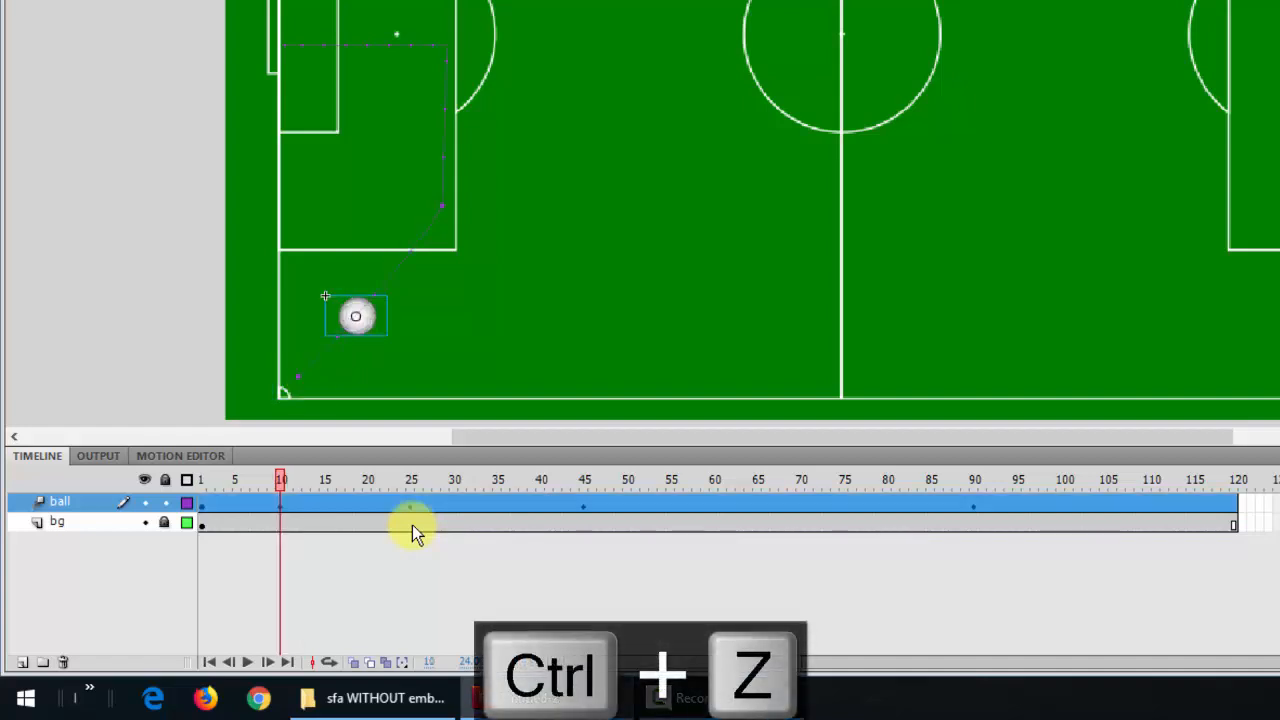
key("ctrl+z")
key("ctrl+z")
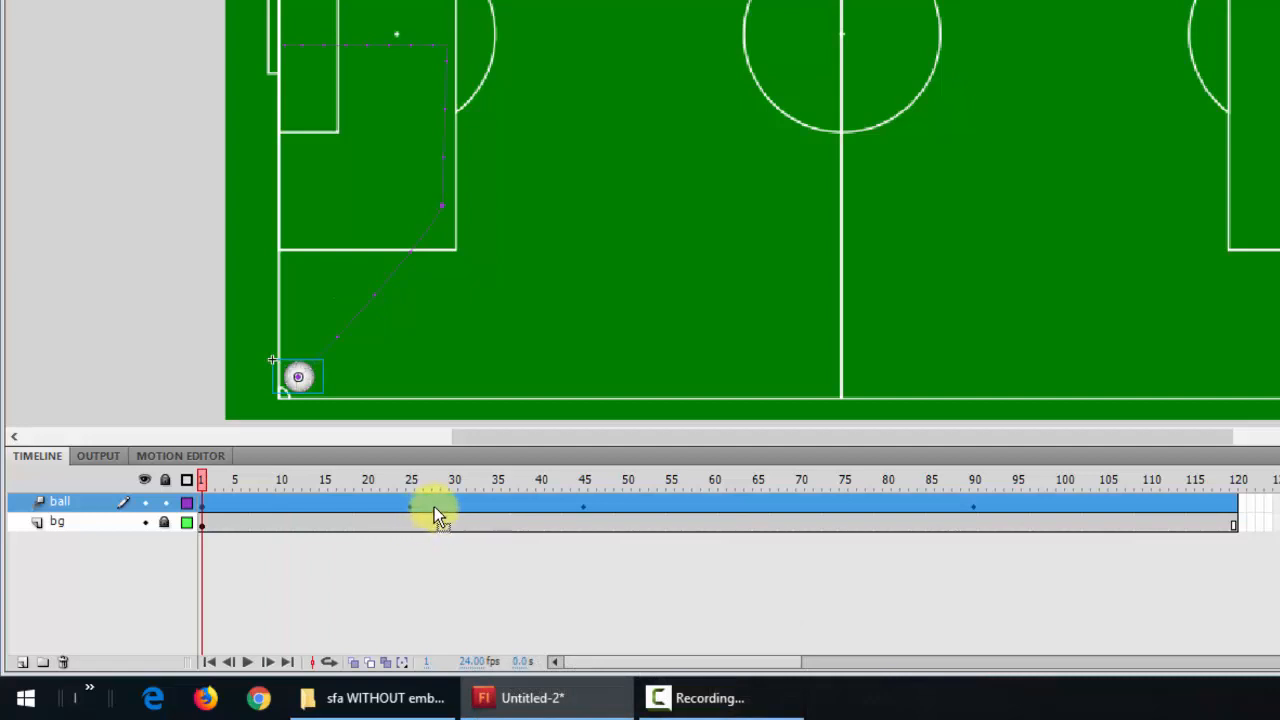
left_click(472, 567)
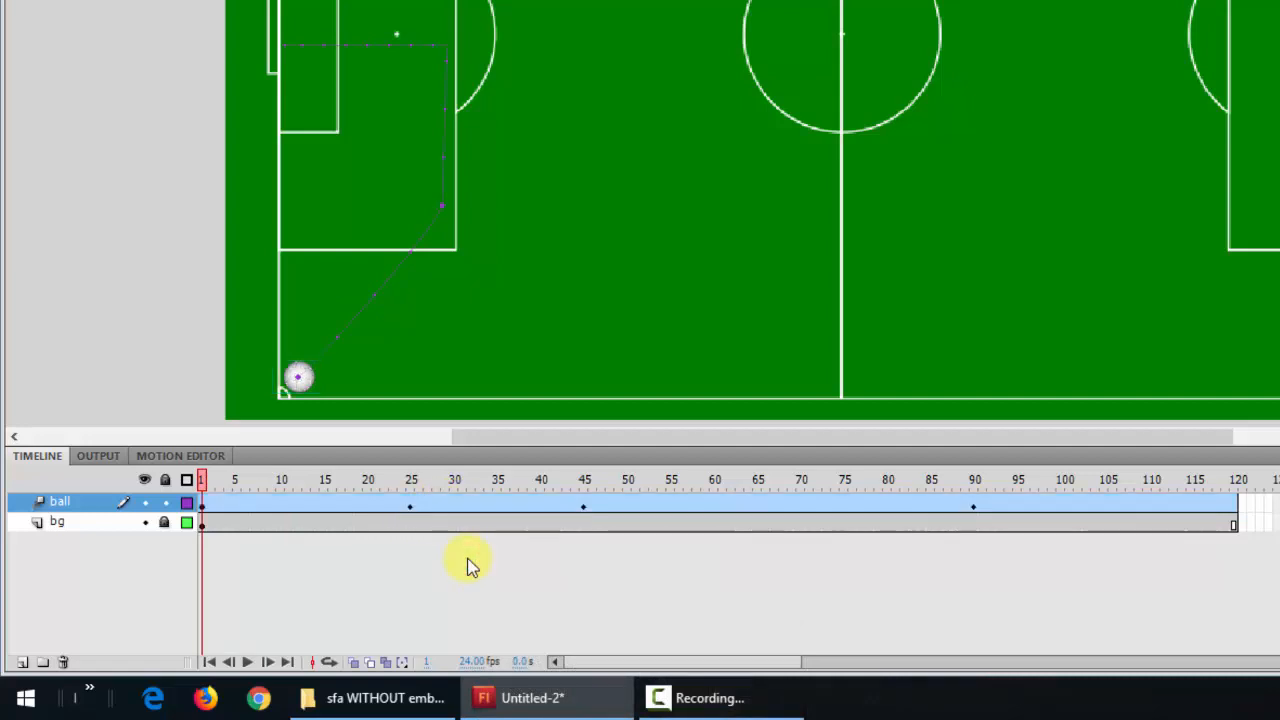
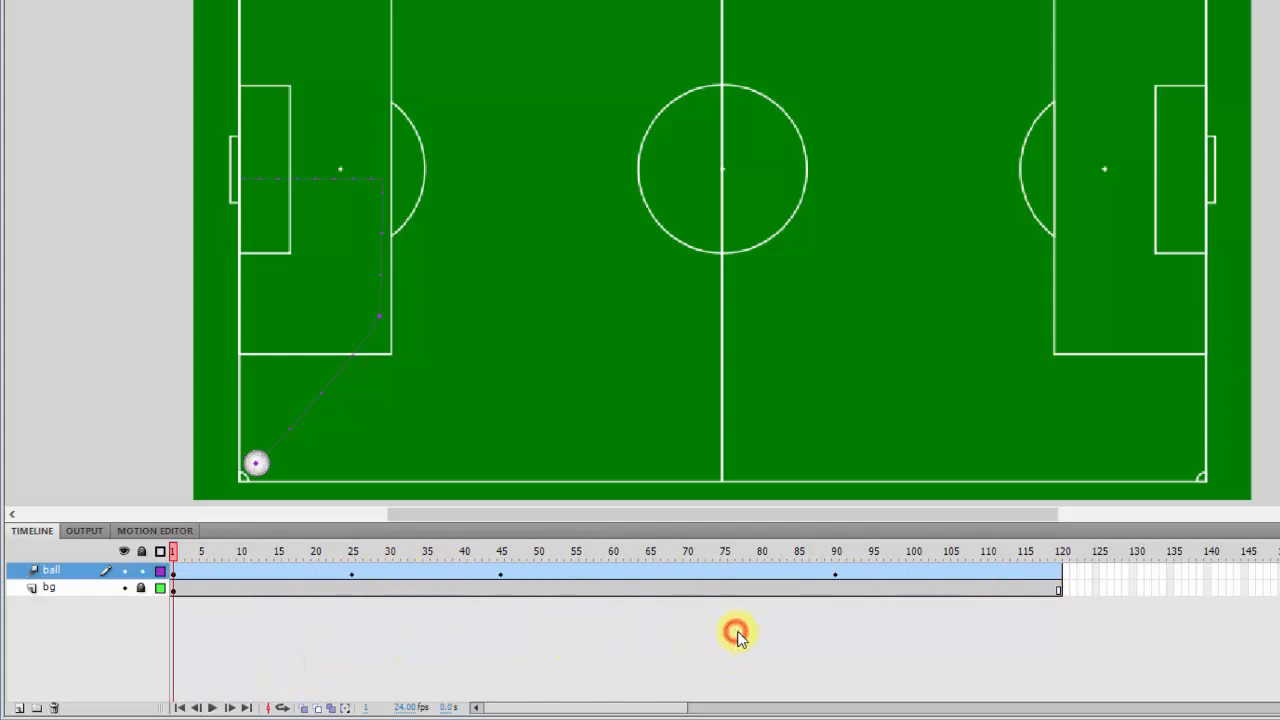
Select the ball layer's whole tween span and shift it 10 frames later, so it runs from frame 11 to 130.
left_click(1060, 573)
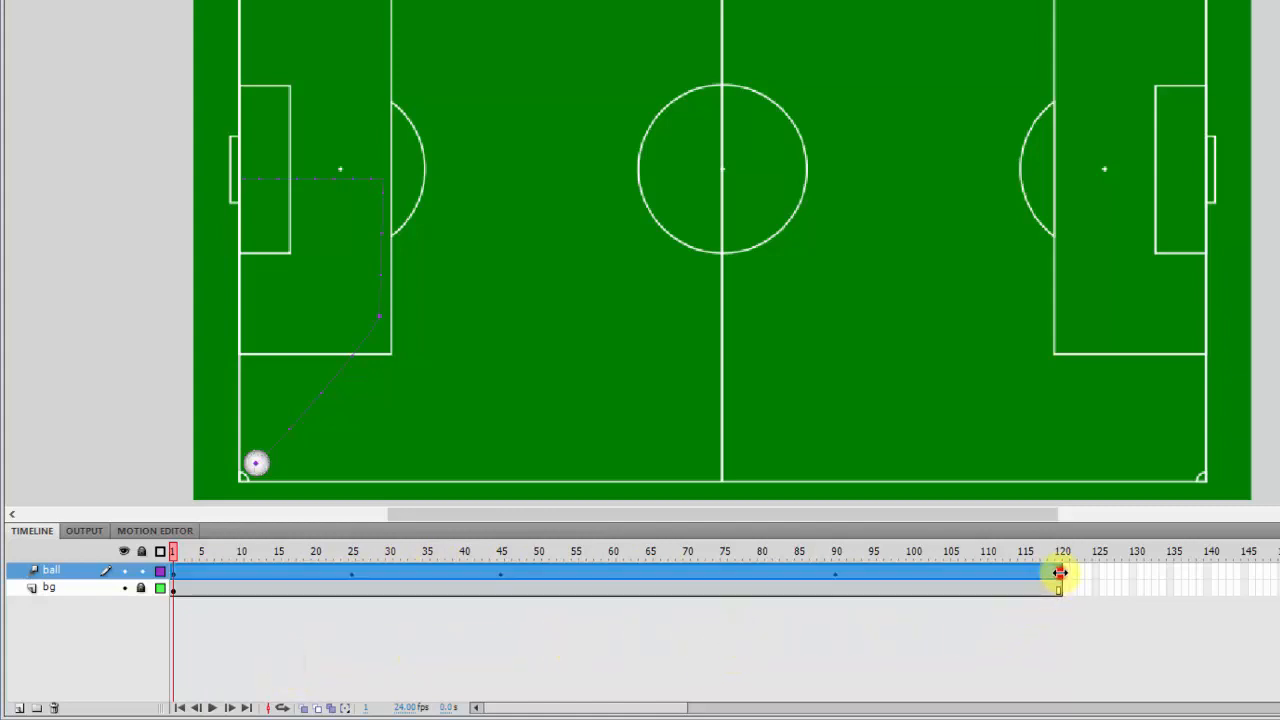
left_click(1060, 573)
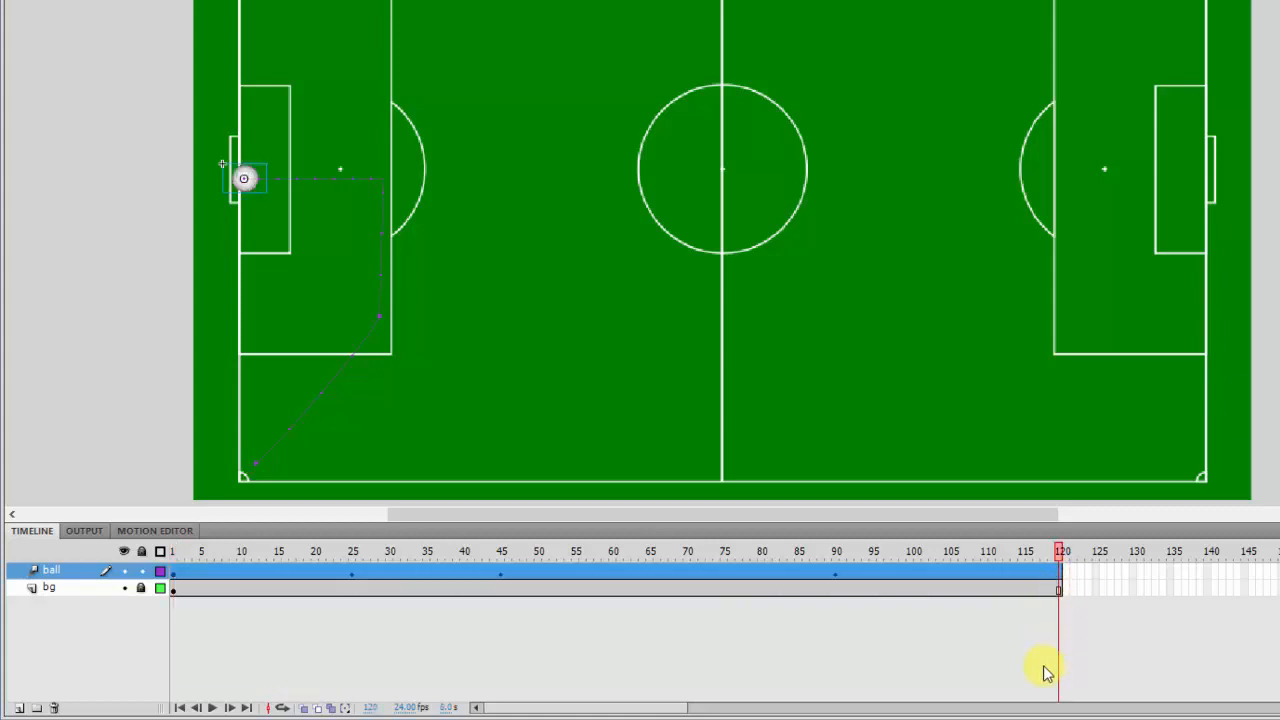
left_click(937, 634)
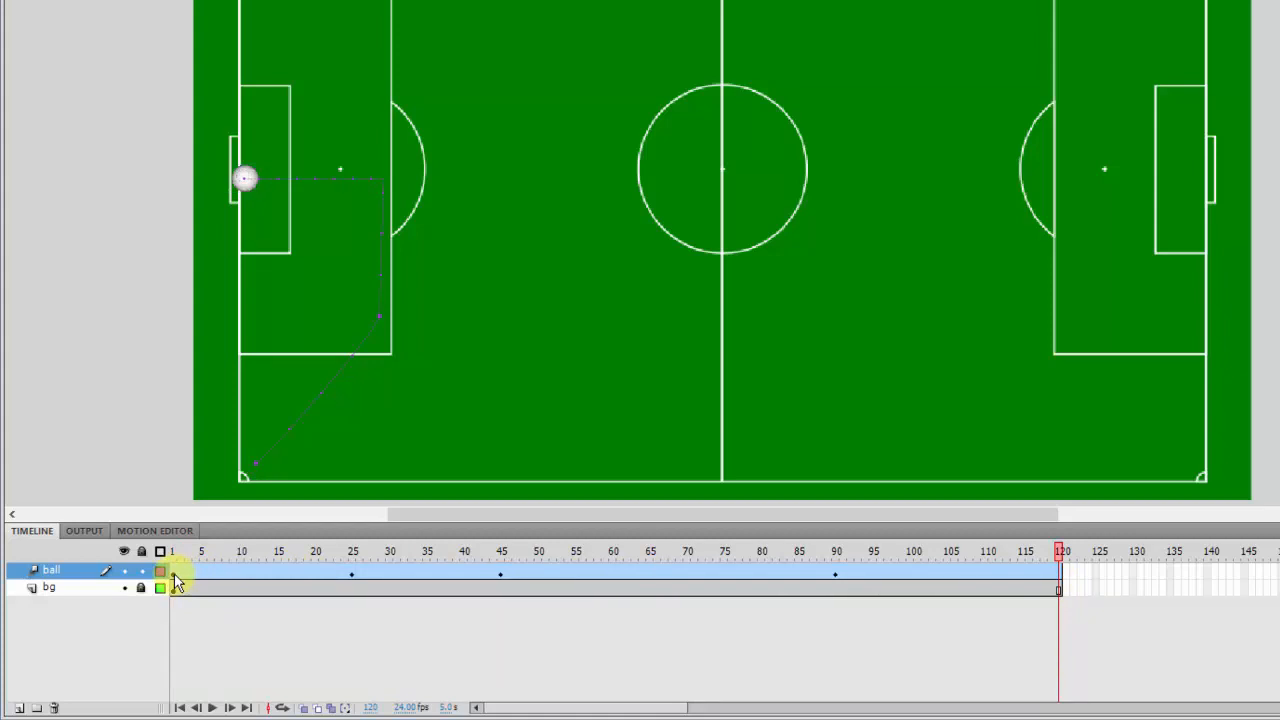
left_click_drag(174, 576, 1058, 568)
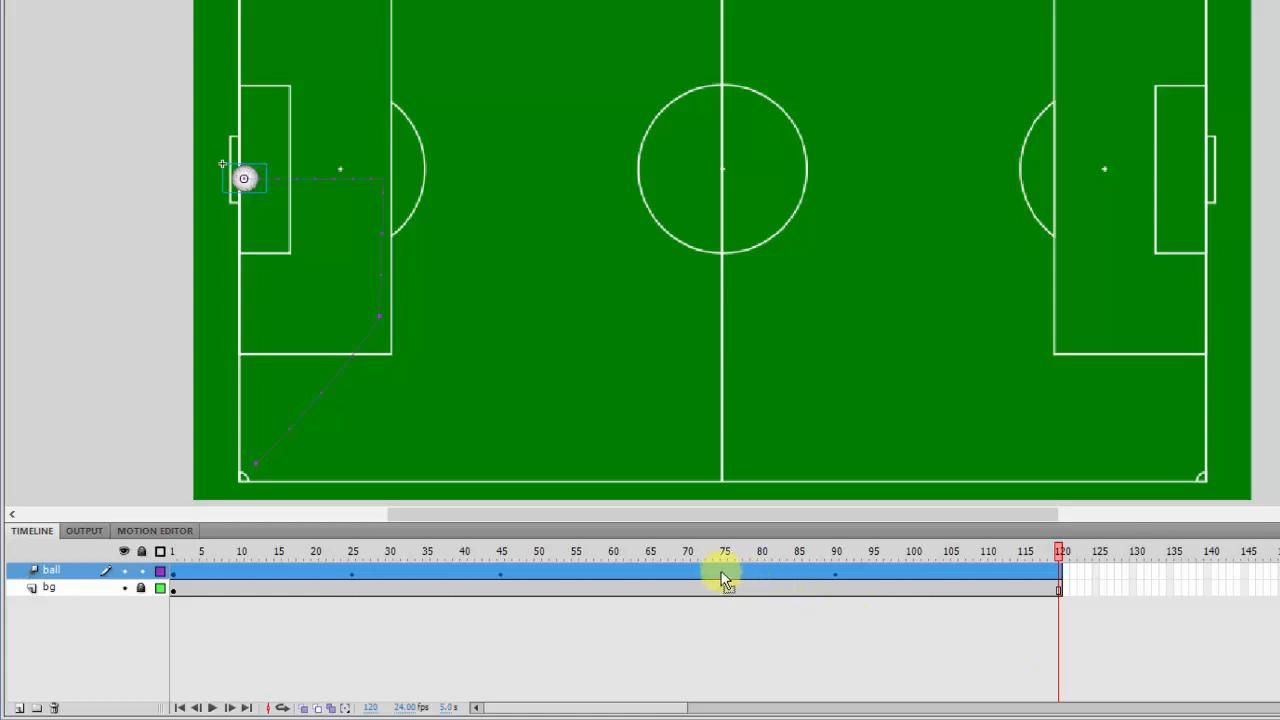
left_click_drag(704, 578, 778, 577)
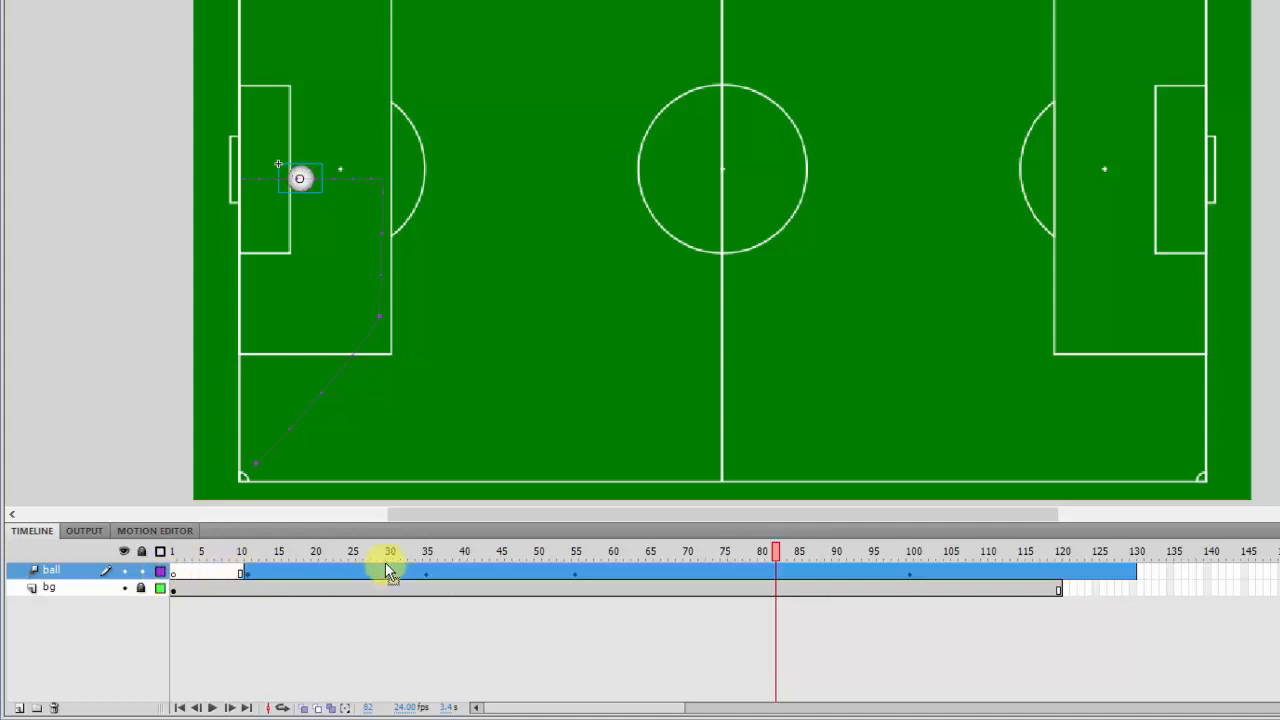
left_click_drag(1062, 582, 1059, 588)
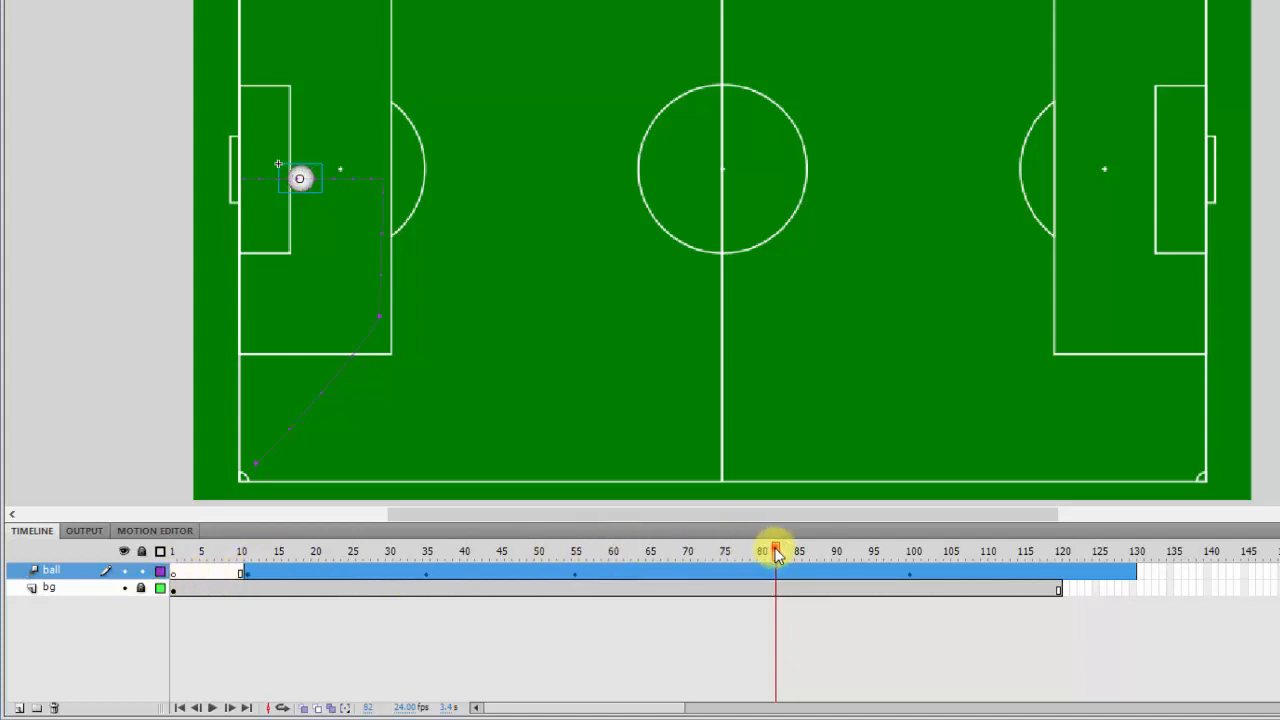
Return to frame 1, add a layer above the ball layer, and name it ex.
left_click_drag(774, 551, 170, 554)
left_click(250, 574)
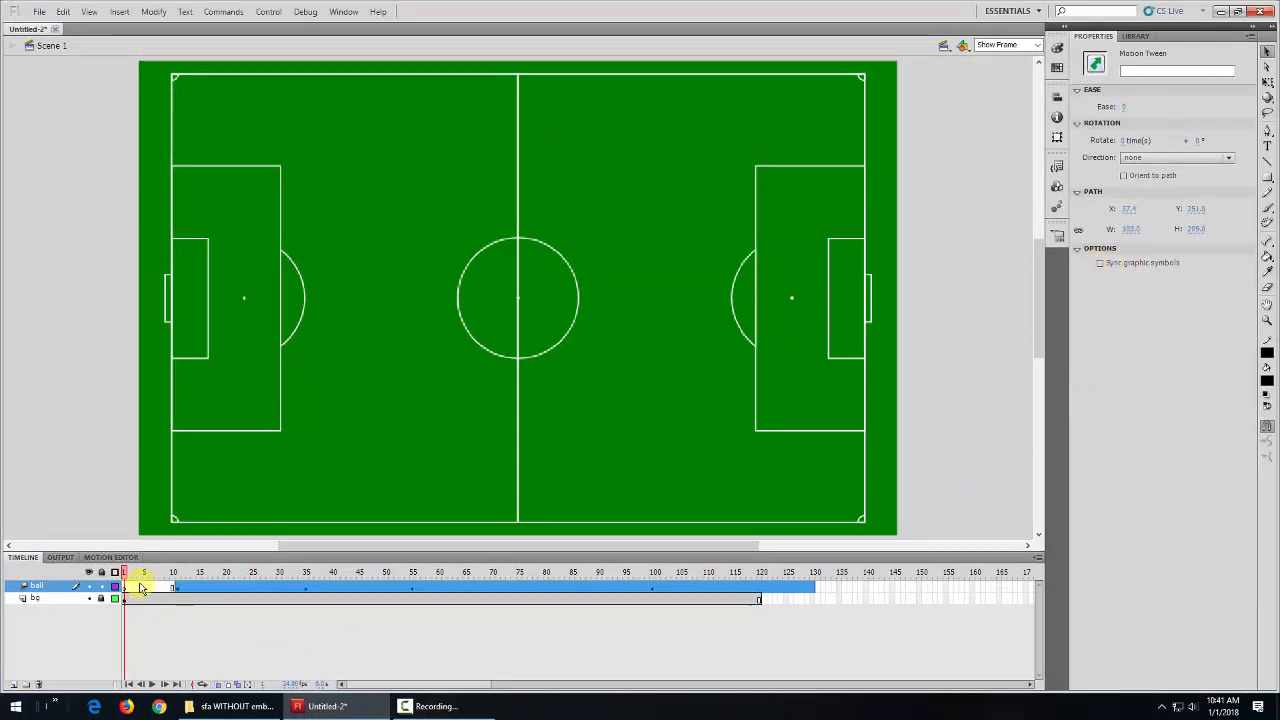
left_click(10, 686)
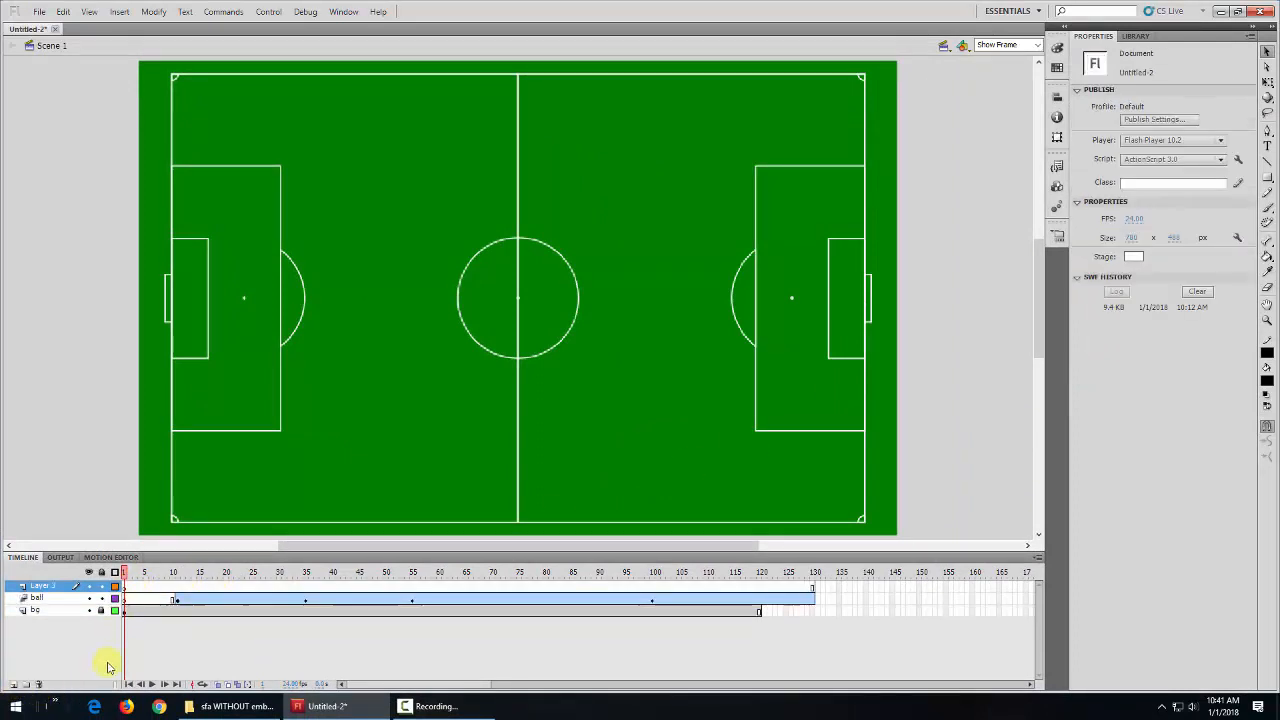
double_click(42, 585)
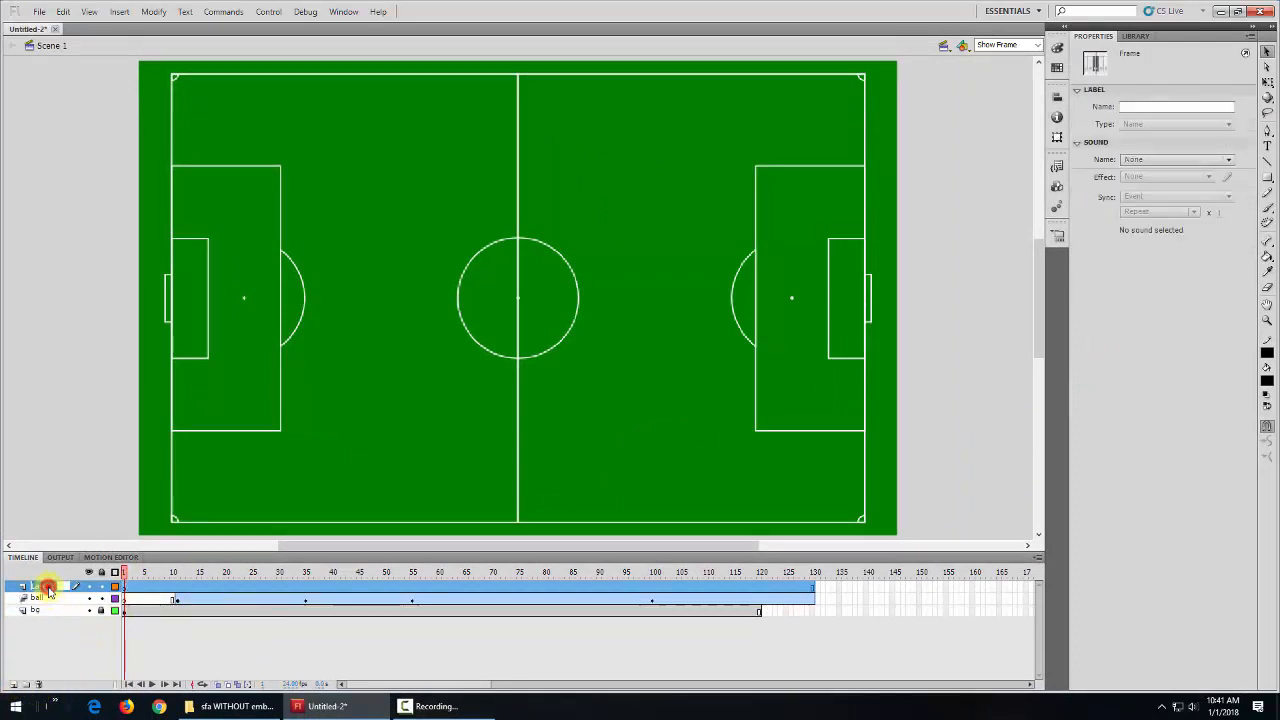
left_click(92, 622)
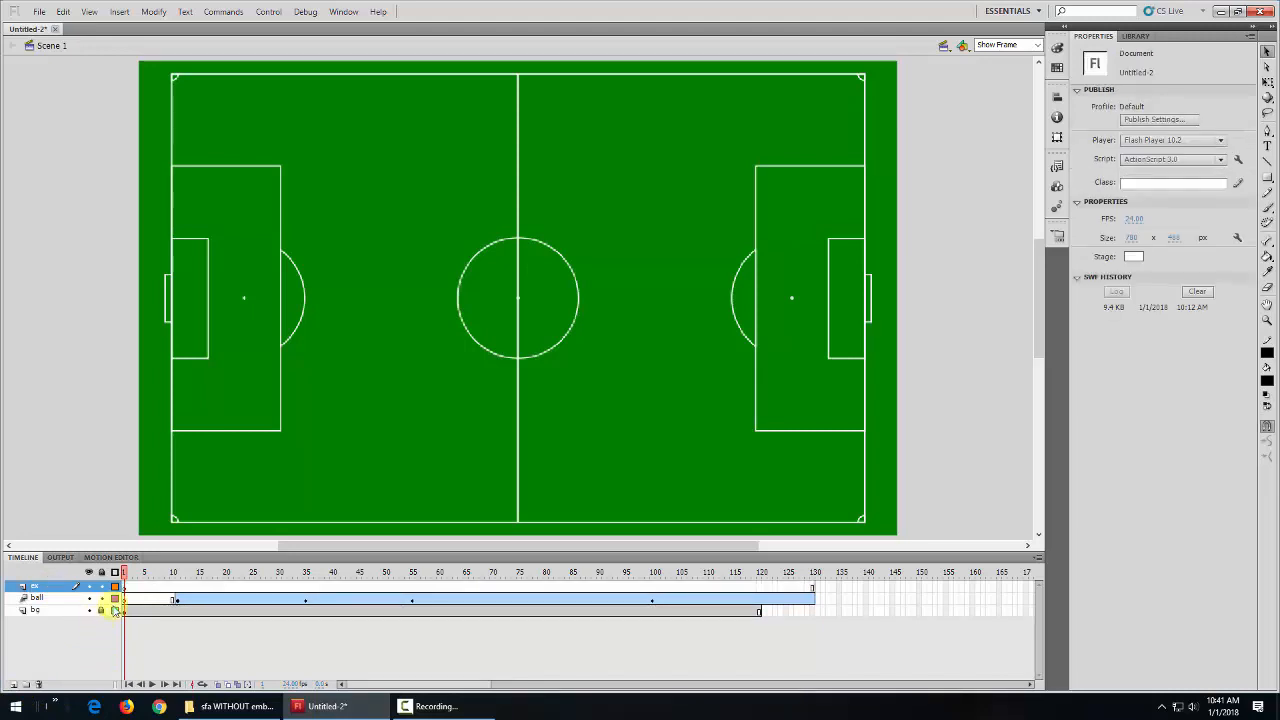
Place the ball symbol on the ex layer, shrink it into the field's lower-left corner, and hide the original ball layer.
left_click(1136, 36)
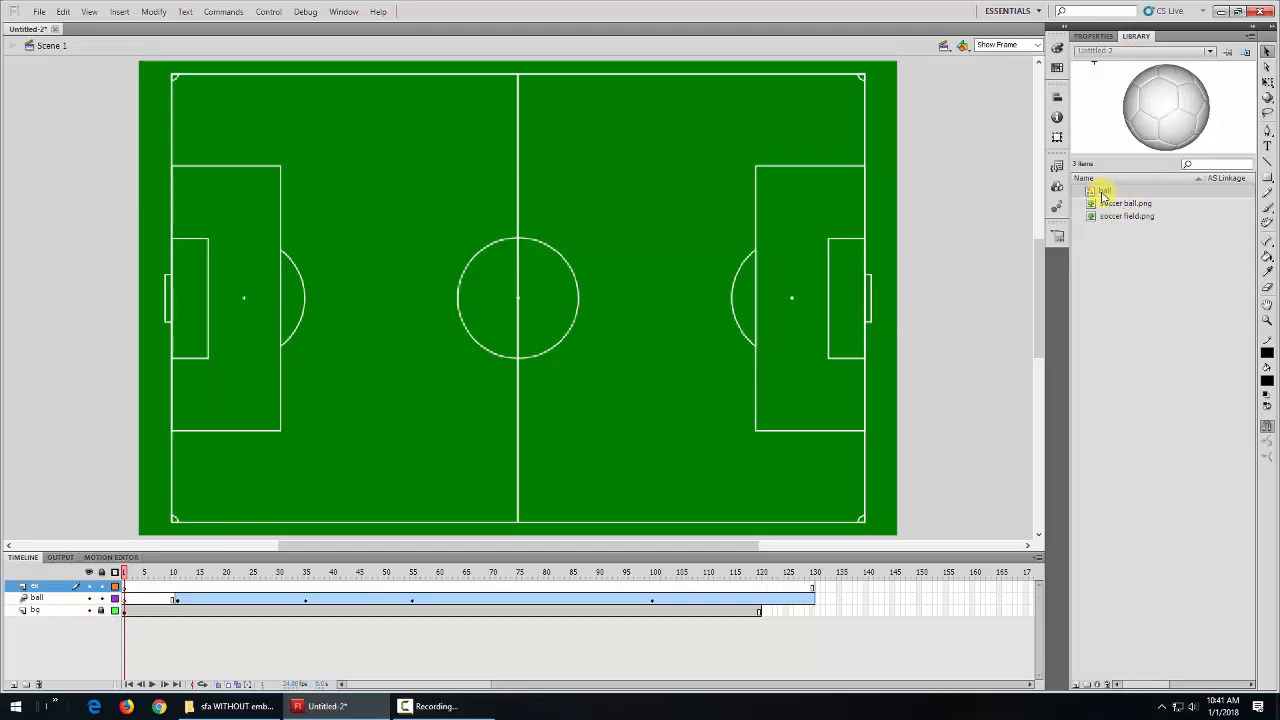
left_click_drag(1103, 193, 360, 300)
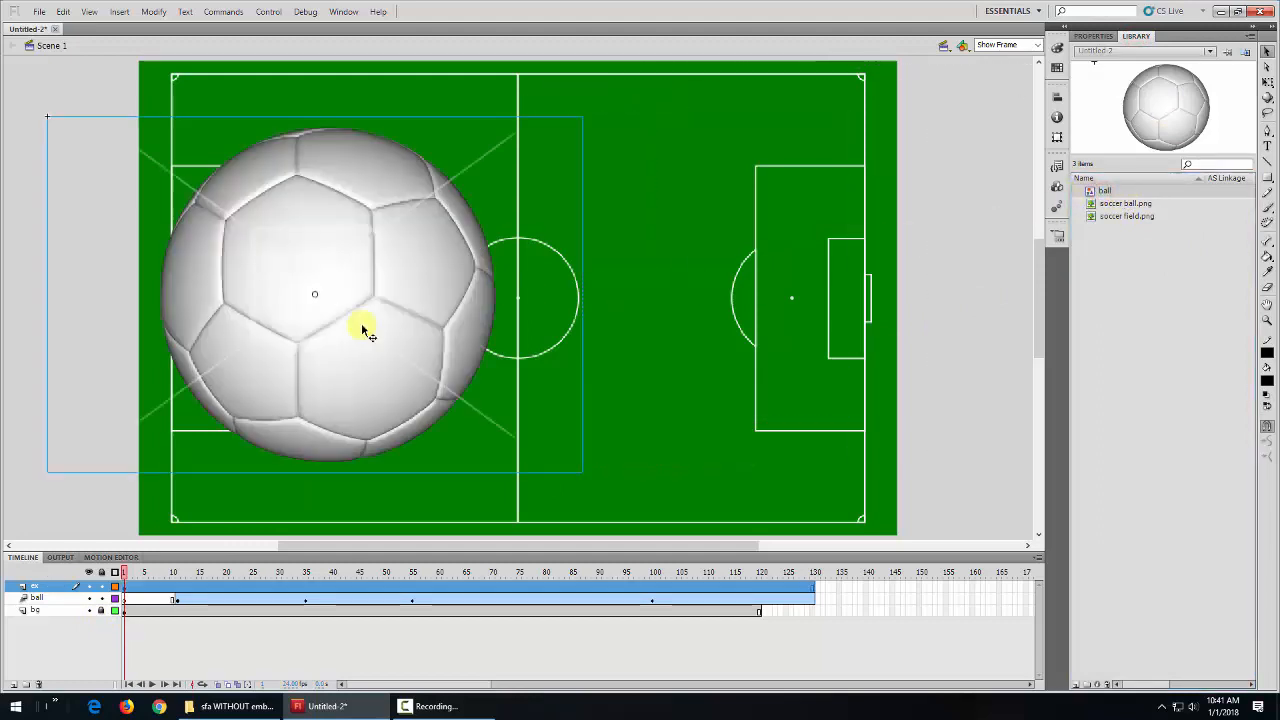
left_click(1267, 82)
left_click_drag(581, 473, 203, 503)
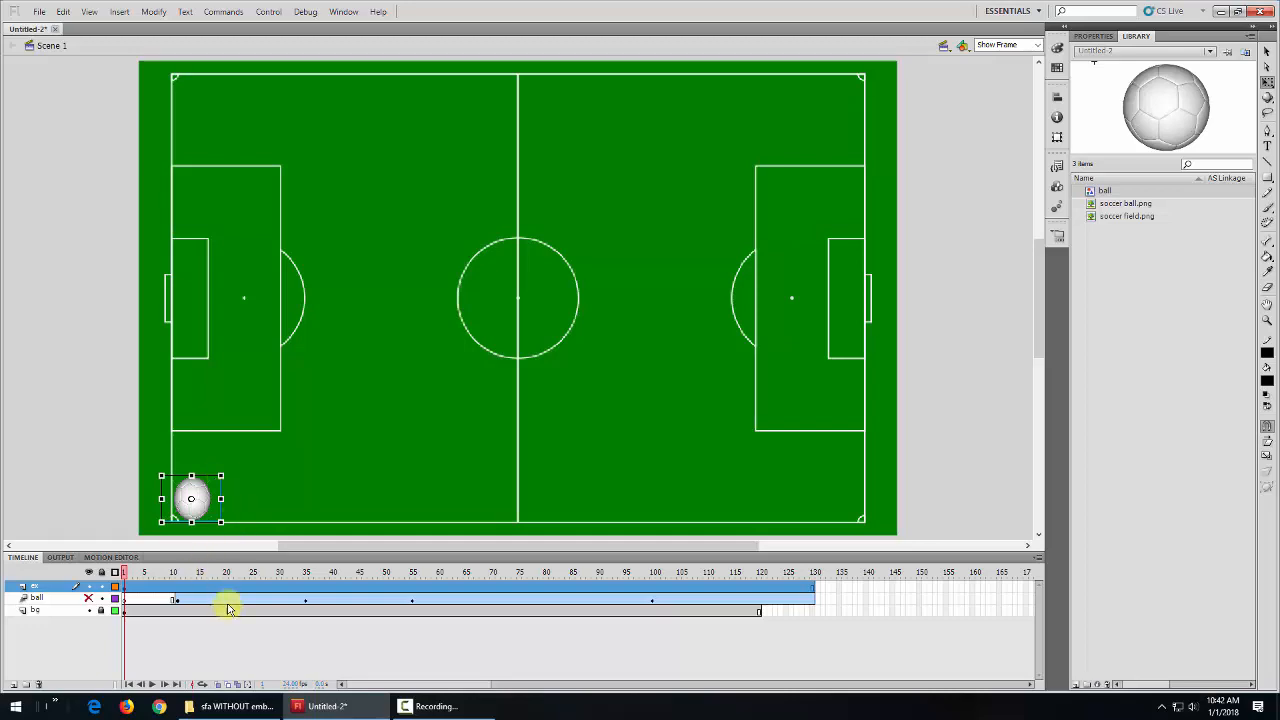
left_click(234, 638)
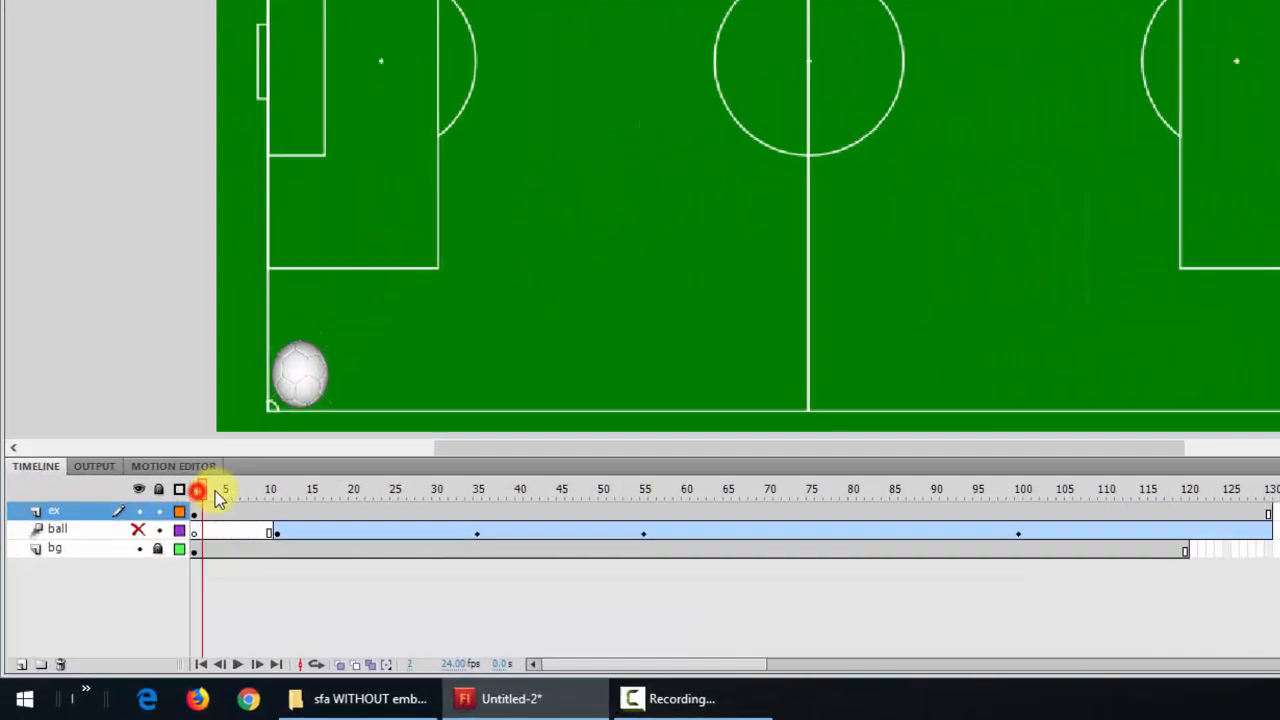
Insert a keyframe at frame 11 of the ex layer and compare it with frame 10.
left_click(178, 572)
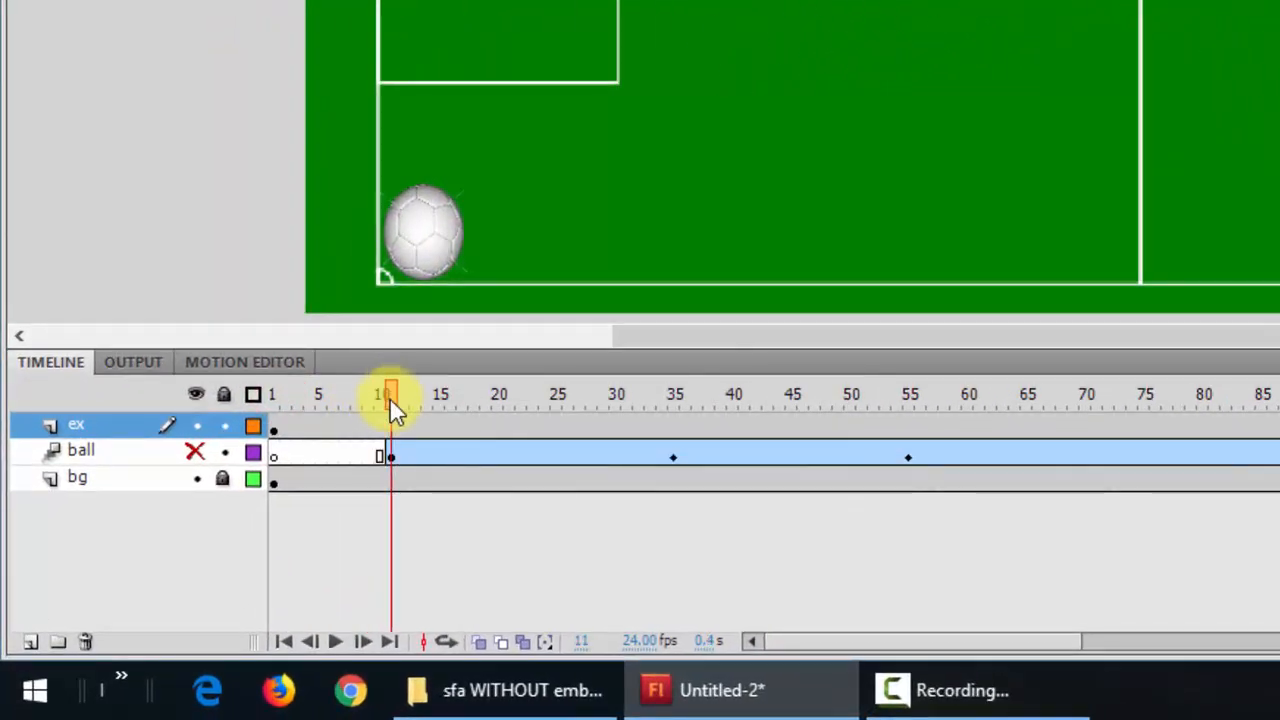
key("F6")
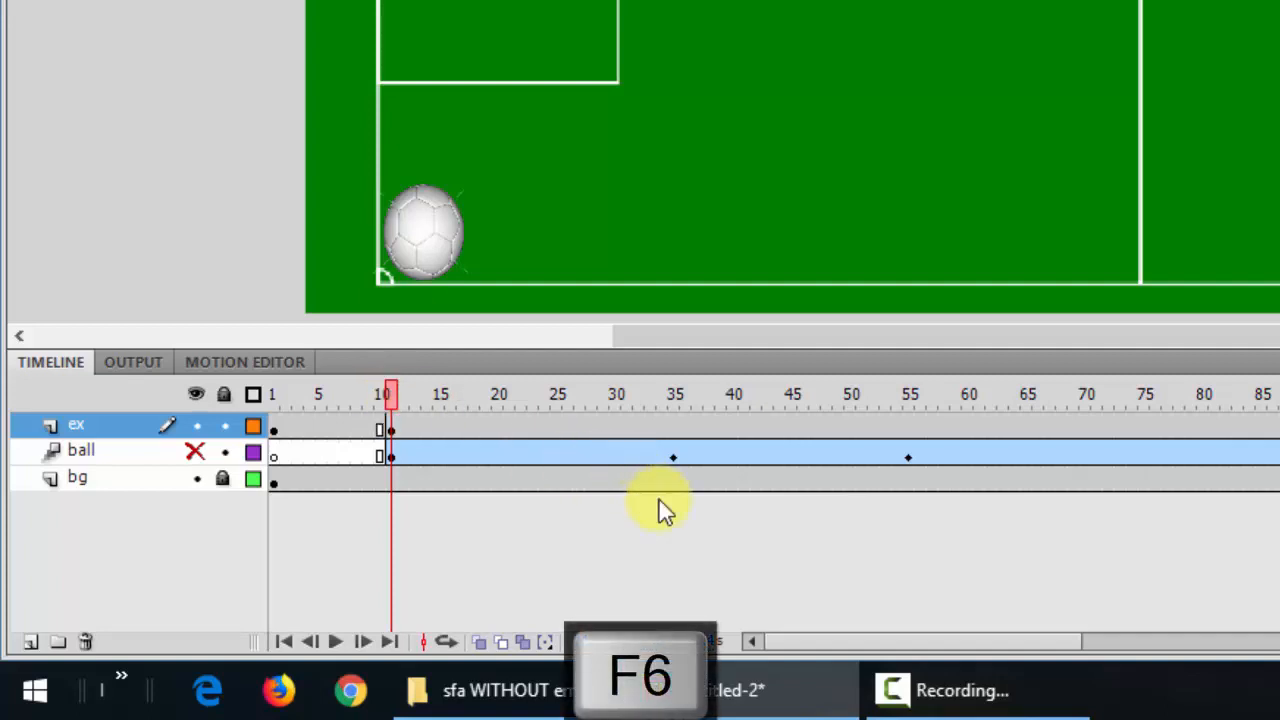
mouse_move(394, 394)
left_mouse_down()
mouse_move(268, 394)
mouse_move(373, 403)
left_mouse_up()
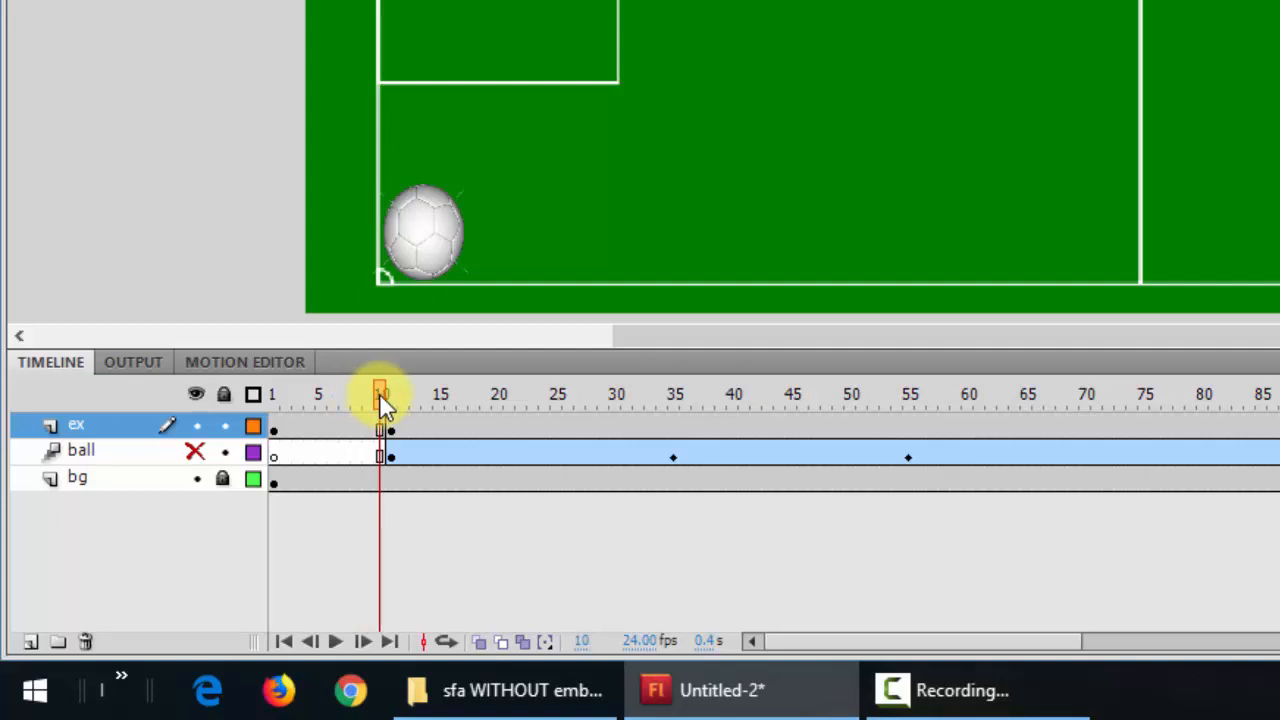
left_click_drag(381, 393, 391, 395)
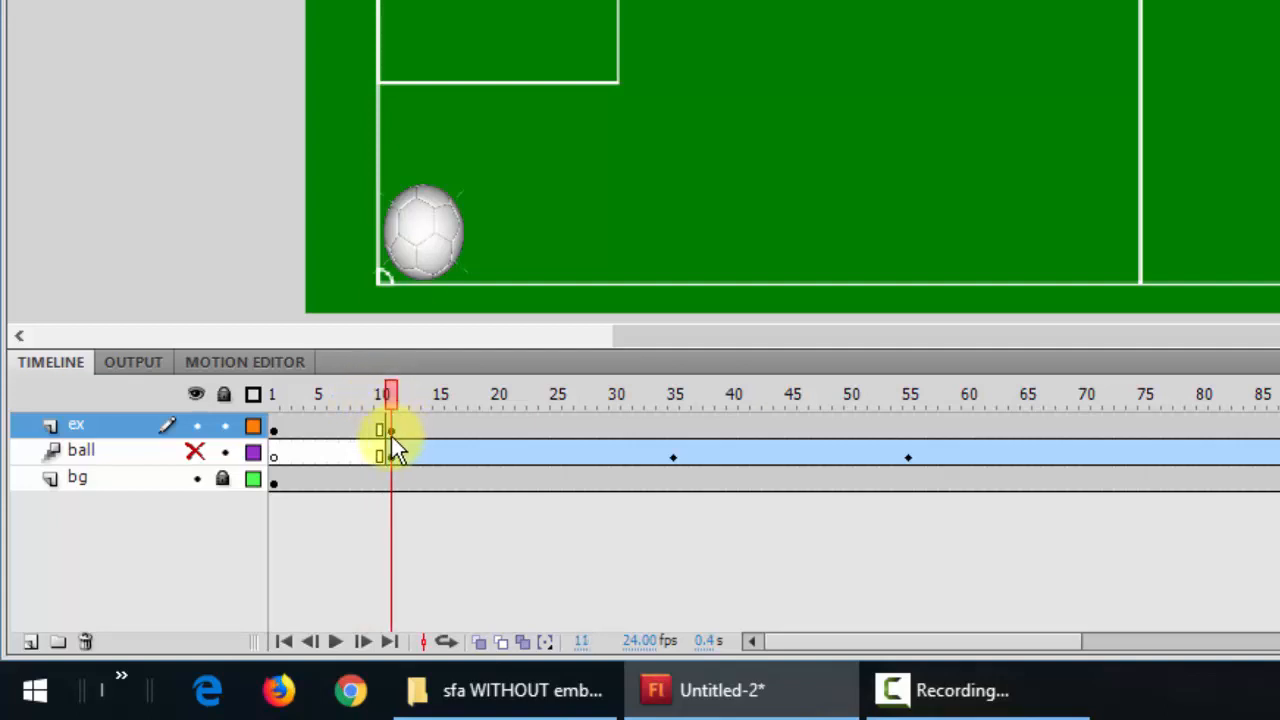
Create a motion tween on the ex layer from frame 11 and move its ball up to the penalty area's edge at frame 37.
left_click(459, 426)
right_click(459, 426)
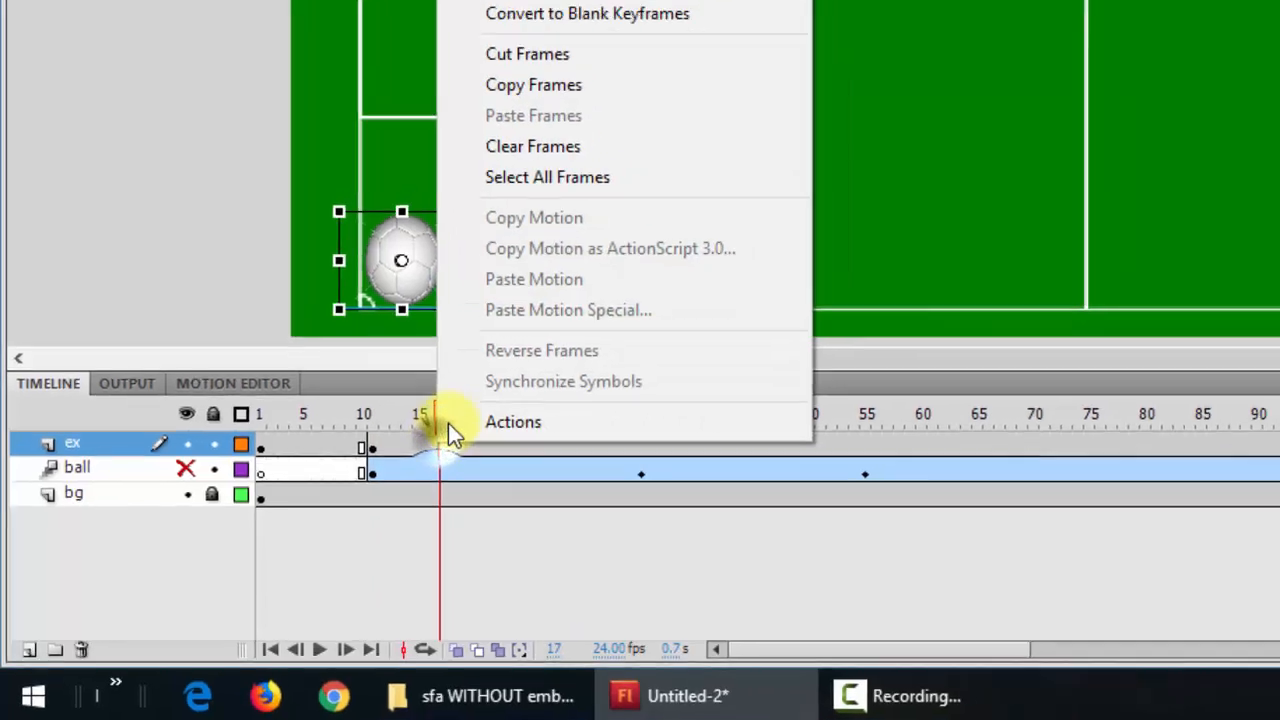
left_click(356, 74)
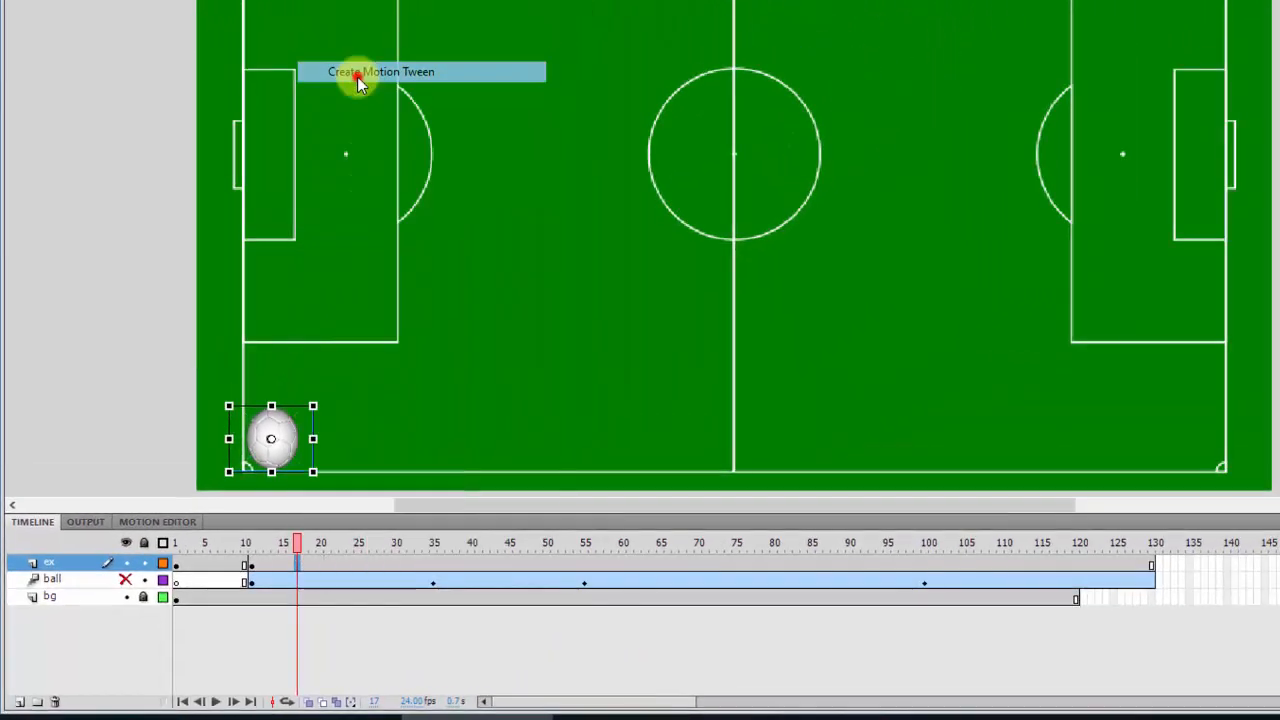
left_click_drag(289, 541, 446, 543)
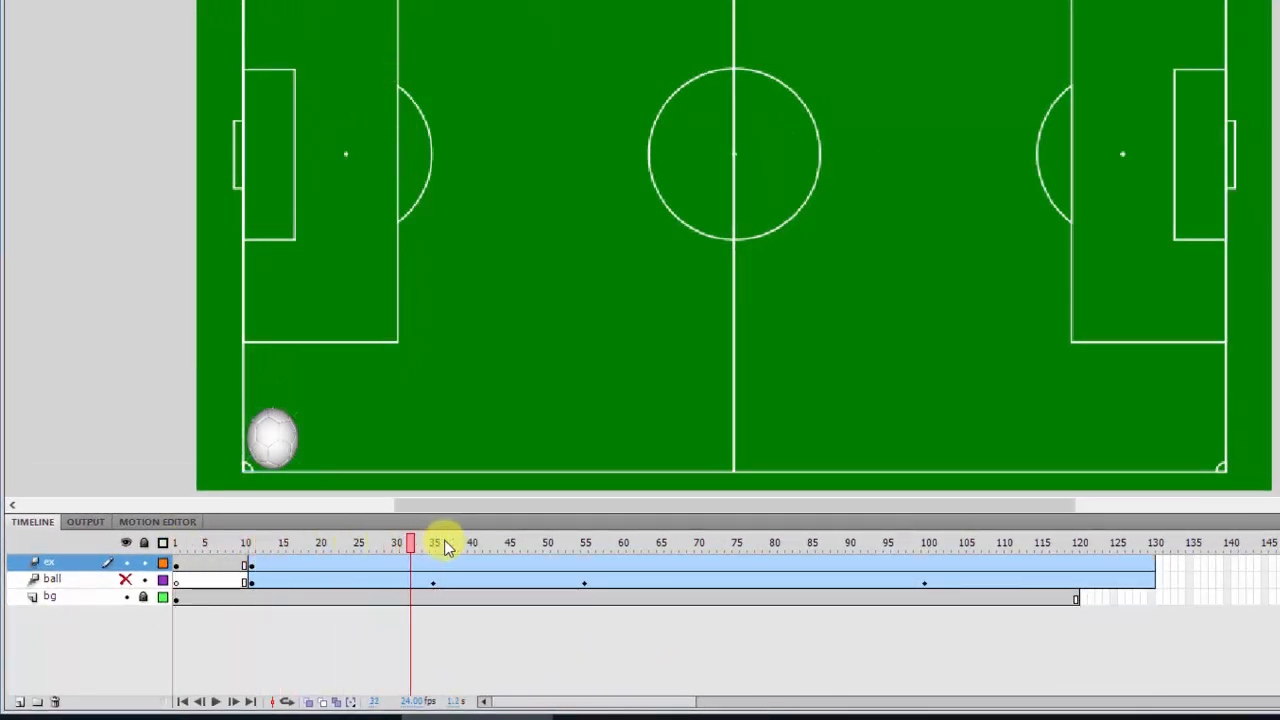
left_click_drag(271, 437, 423, 270)
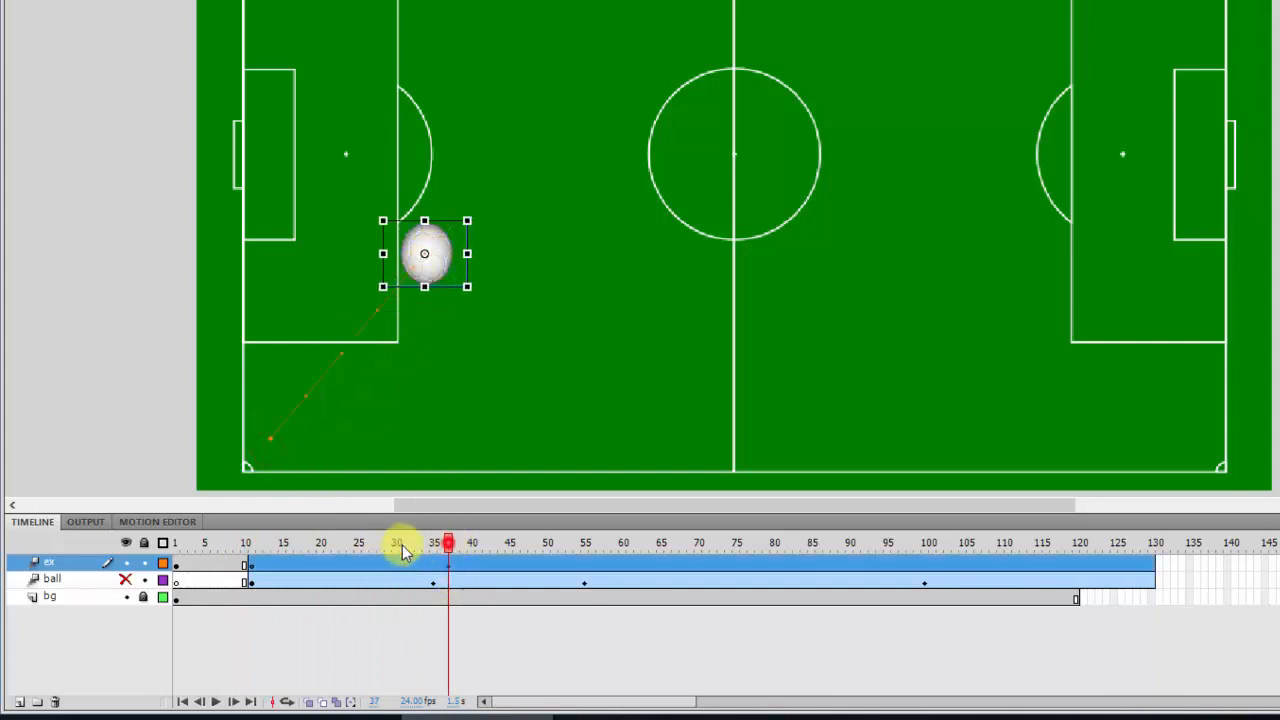
Review the ex layer's tween up to frame 40, then delete the ex layer.
left_click_drag(400, 543, 471, 543)
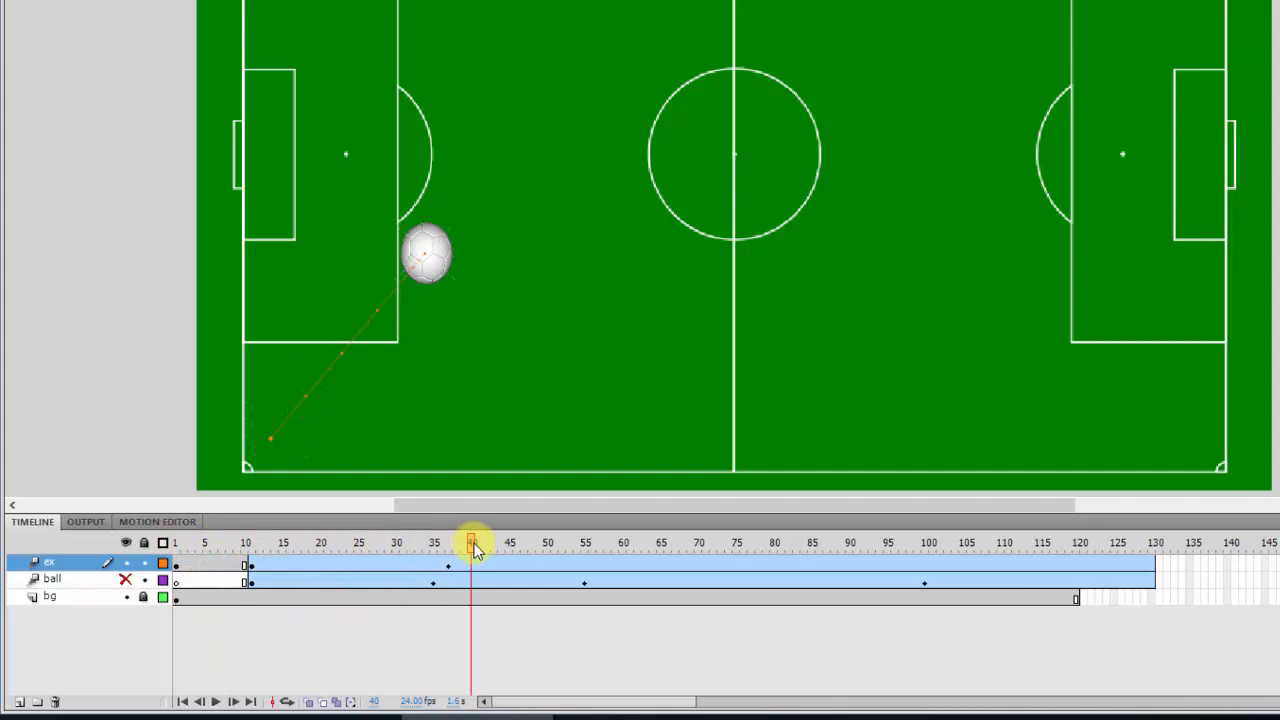
left_click(472, 563)
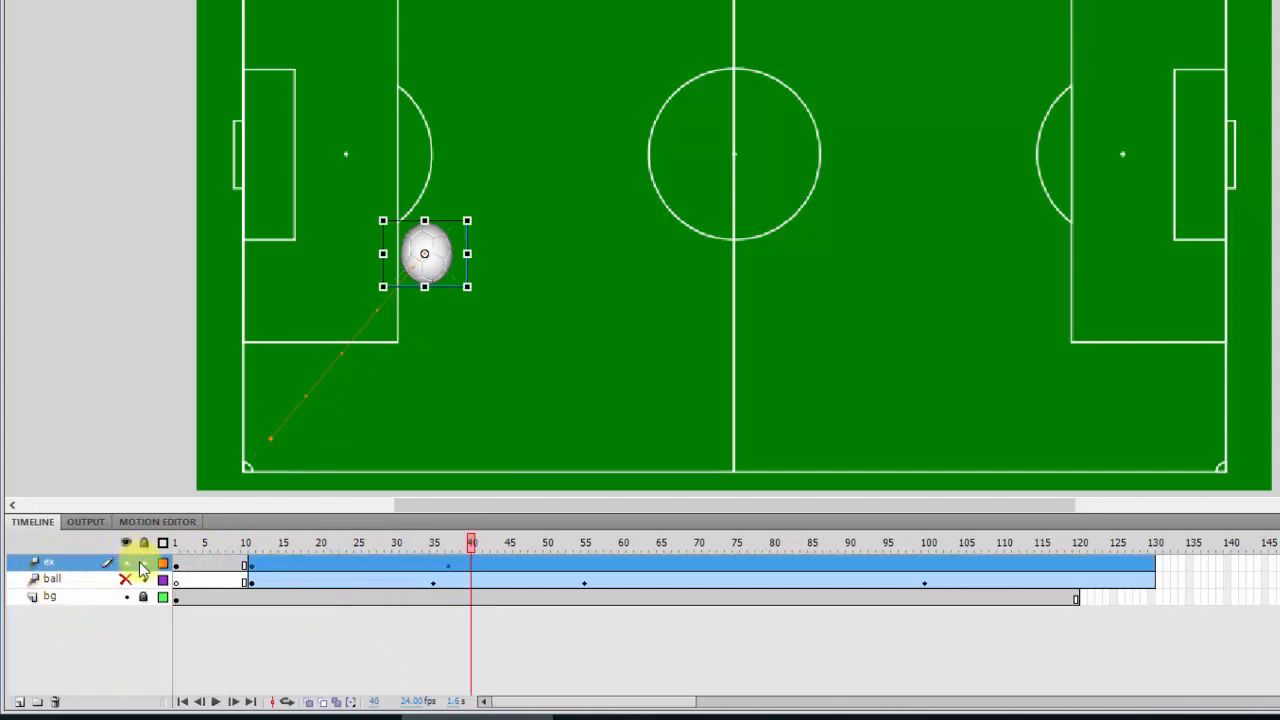
left_click(55, 703)
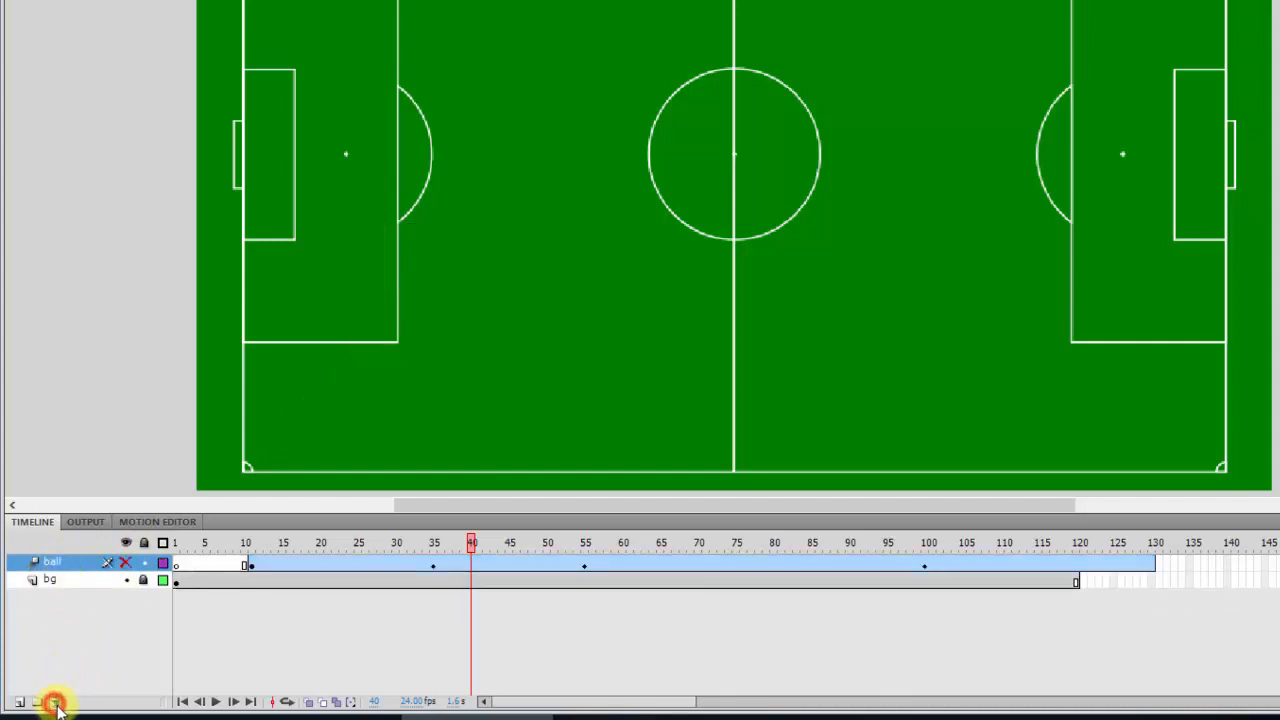
Show the ball layer again and inspect the ball's position and size at frame 11.
left_click(126, 562)
left_click_drag(471, 543, 251, 550)
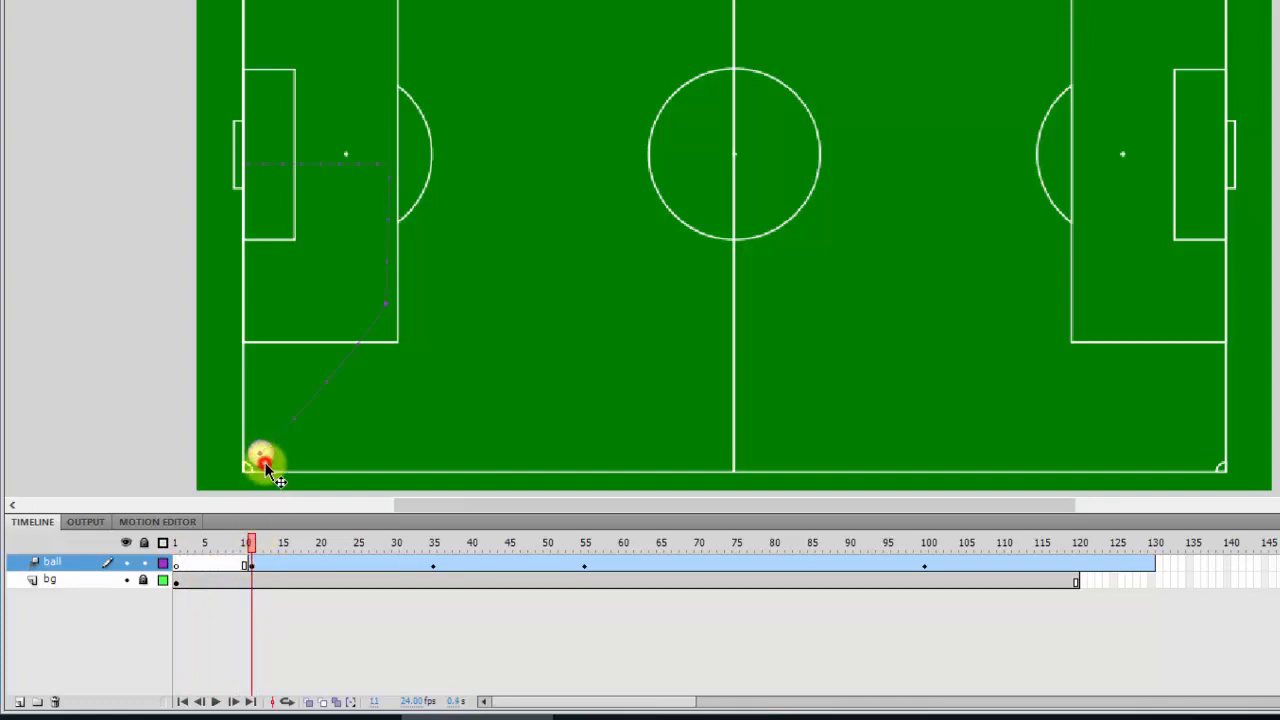
left_click(263, 456)
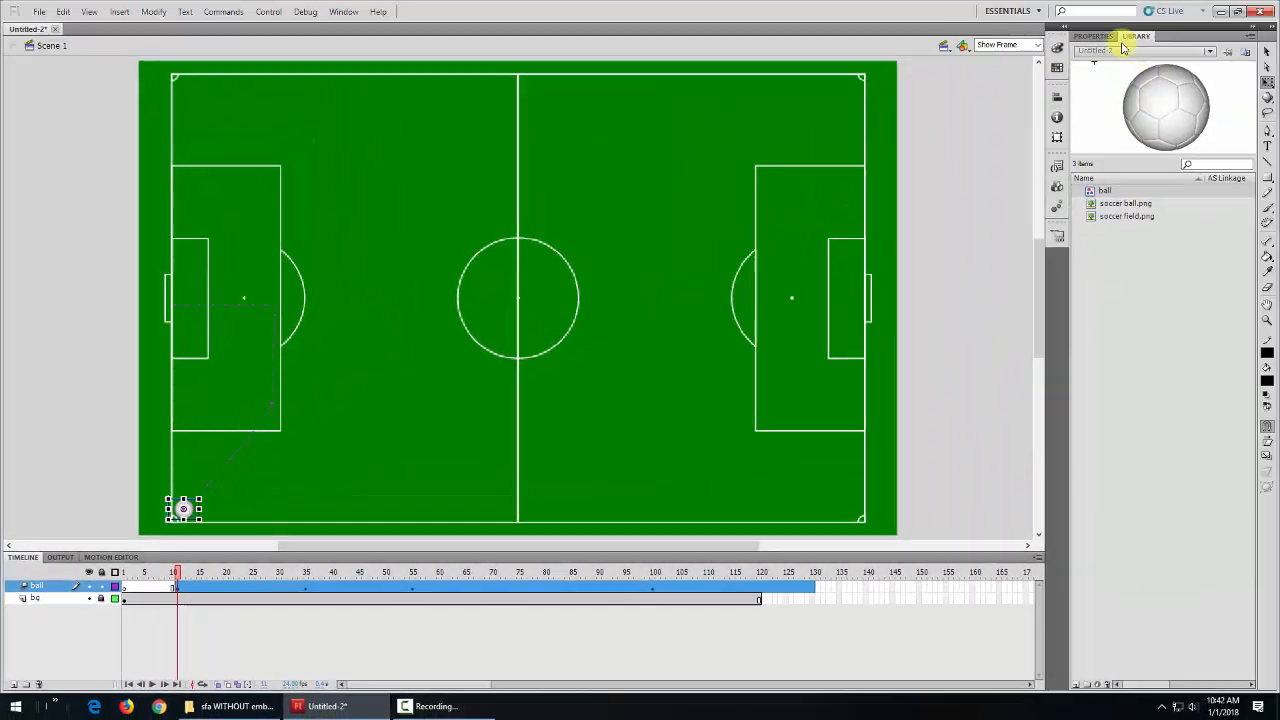
left_click(1094, 37)
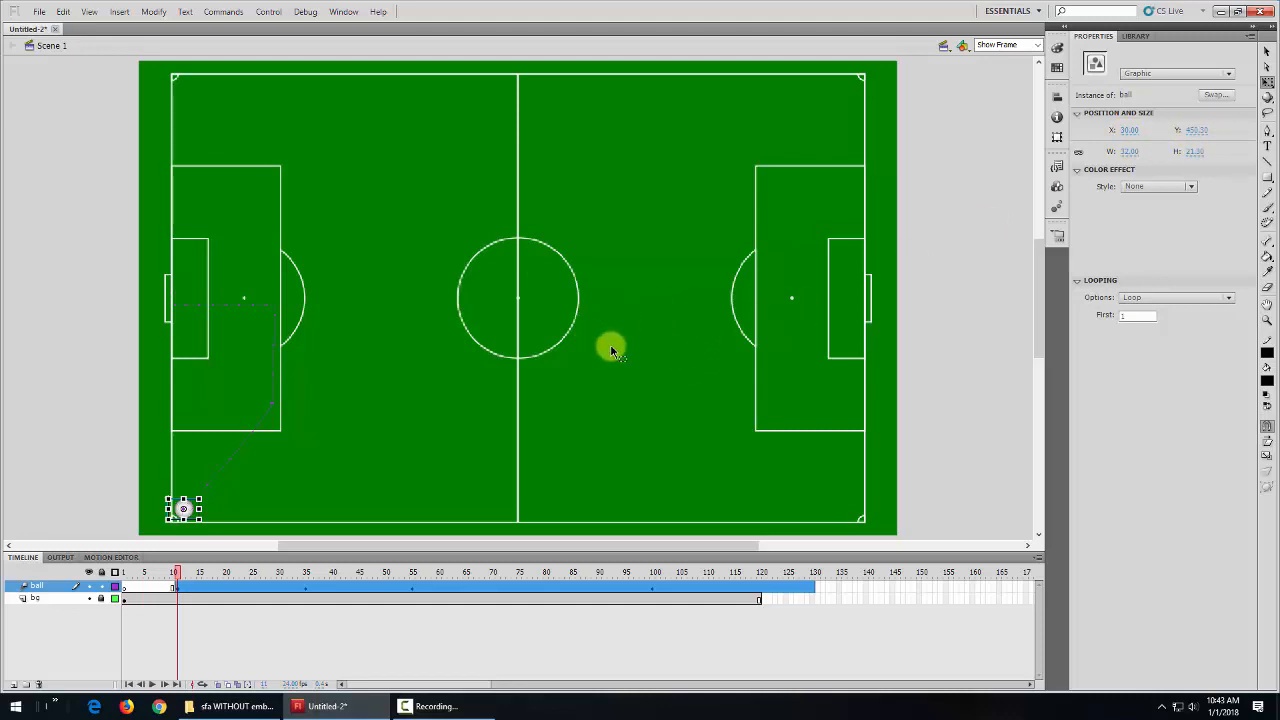
Place an instance of the ball symbol on the field at frame 1 of the ball layer.
left_click(124, 587)
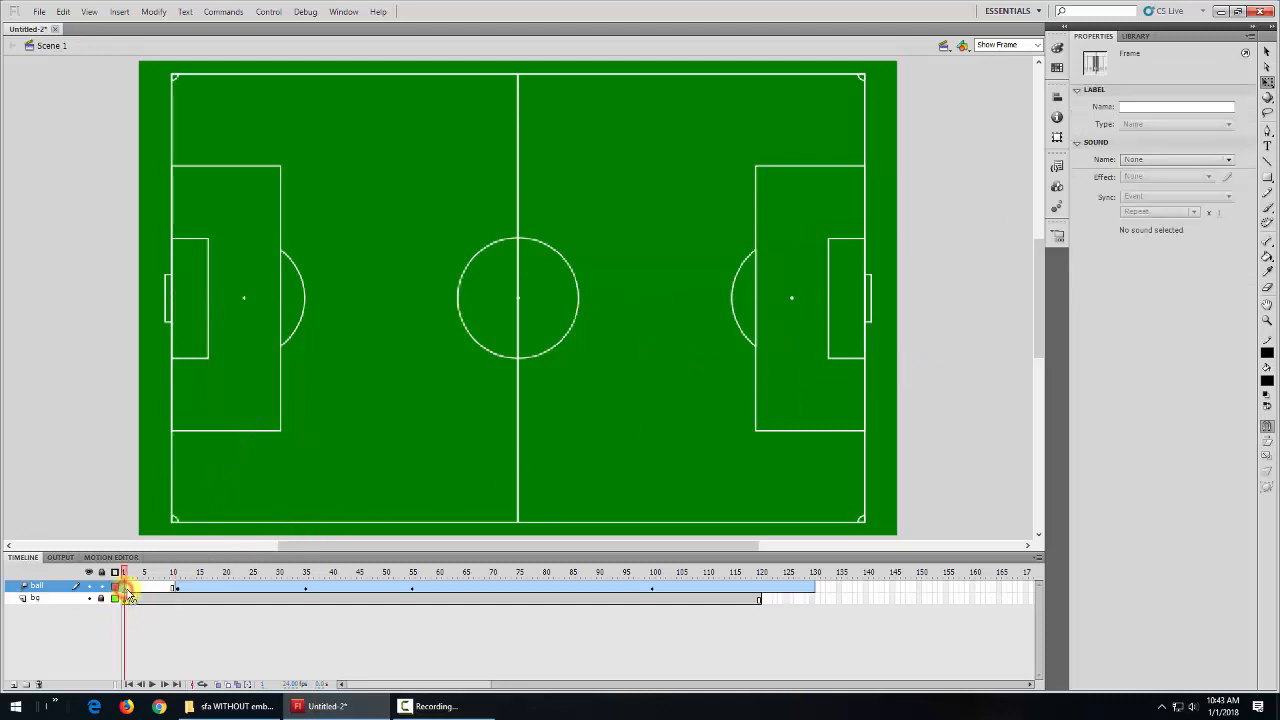
left_click(1130, 38)
left_click_drag(1169, 120, 545, 309)
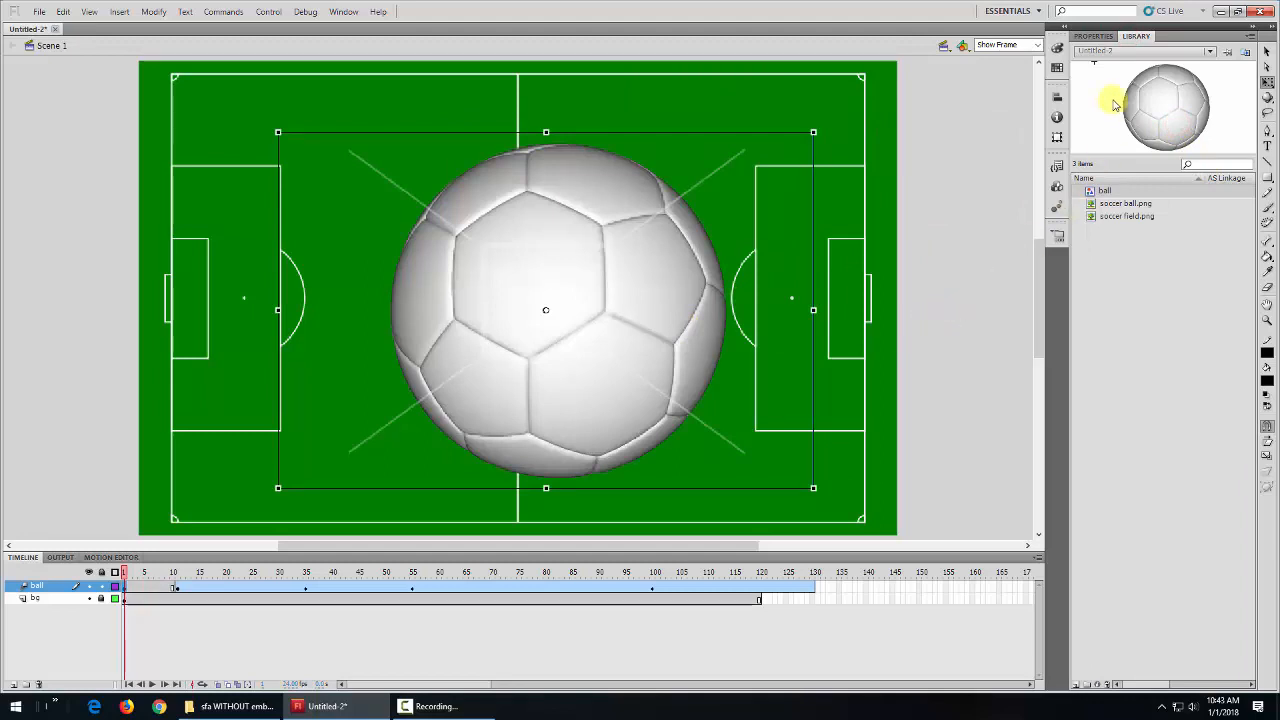
Set the new ball's width to 32 with its proportions locked.
left_click(1093, 36)
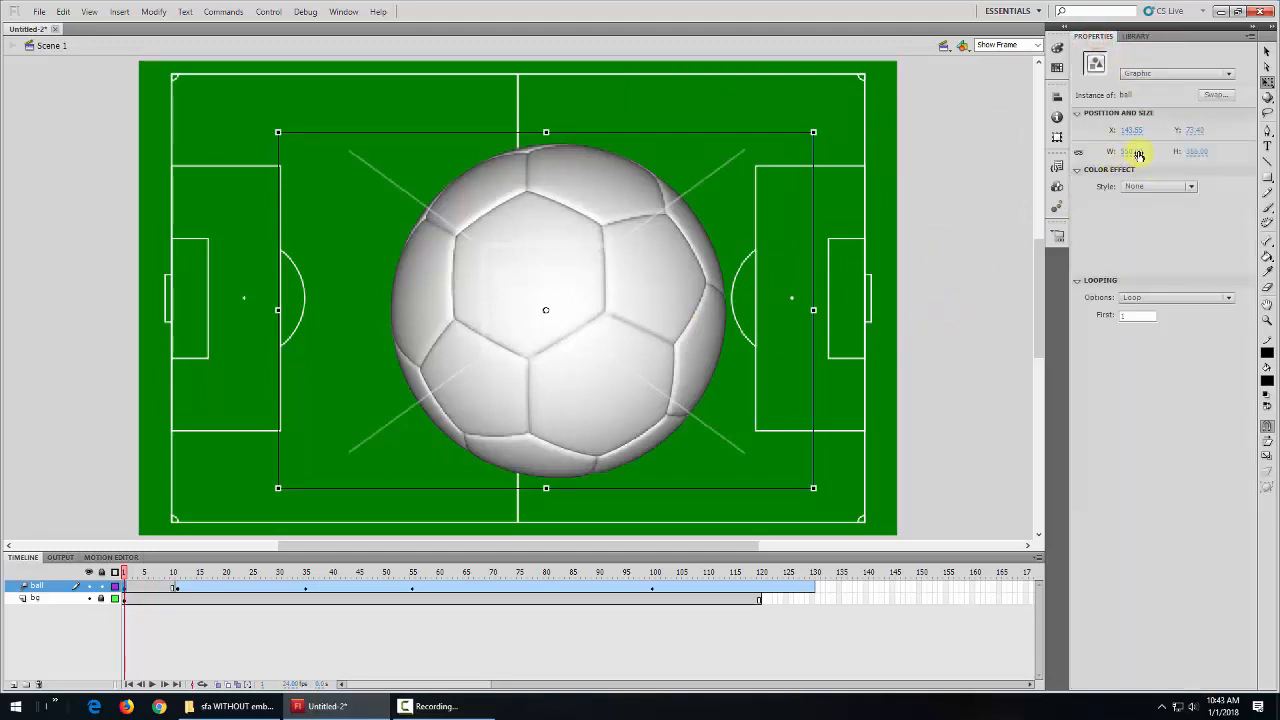
left_click(651, 284)
left_click(1128, 151)
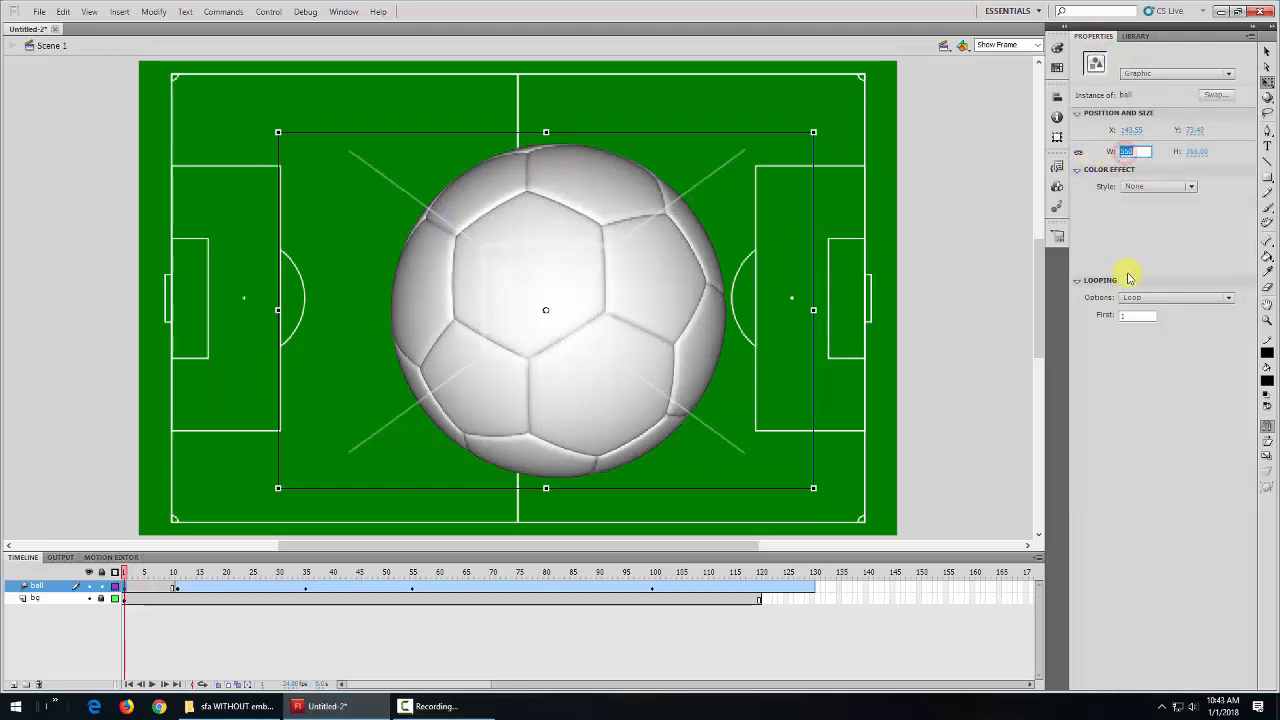
key("Return")
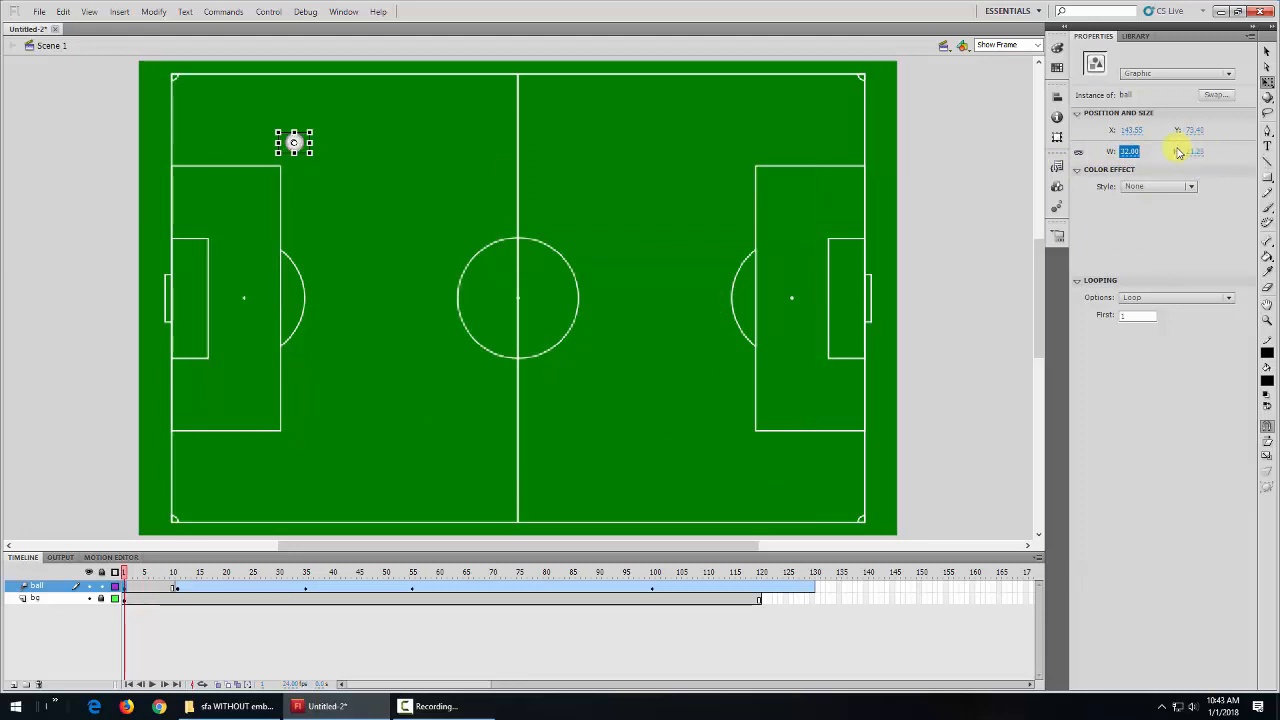
Position the new ball at X 30 and Y 450, then deselect it.
left_click(1132, 131)
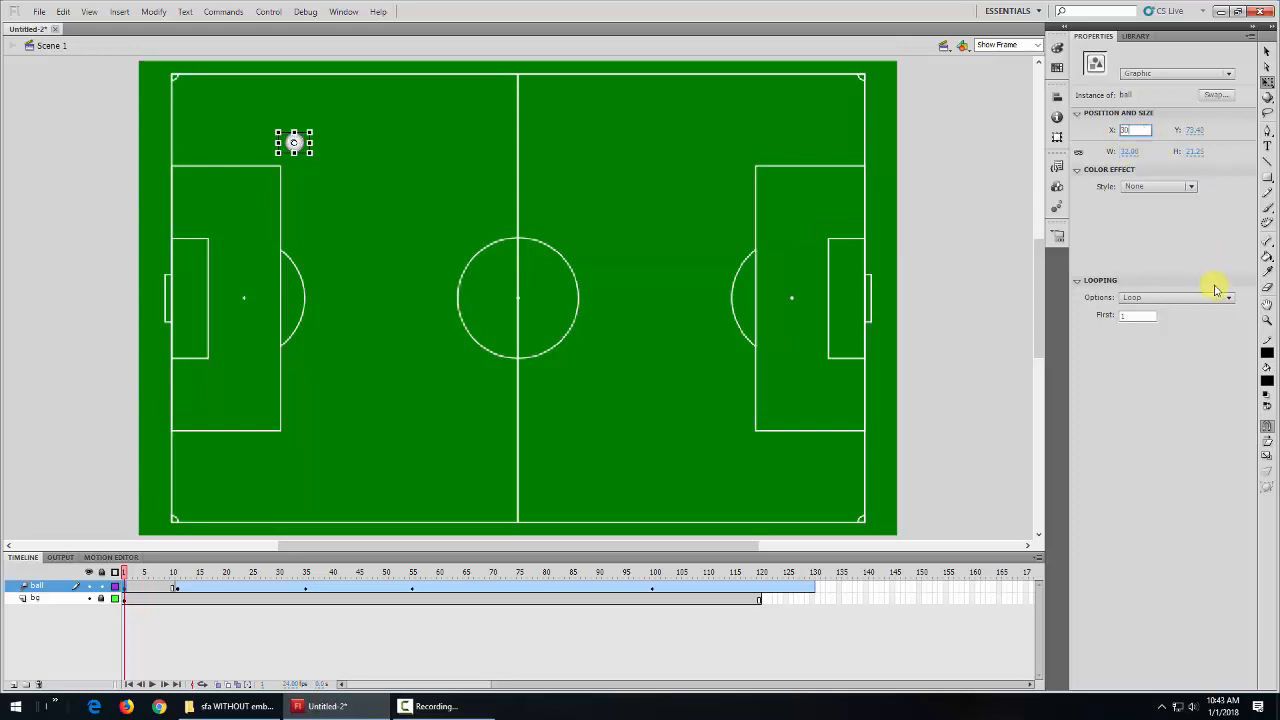
left_click(1196, 131)
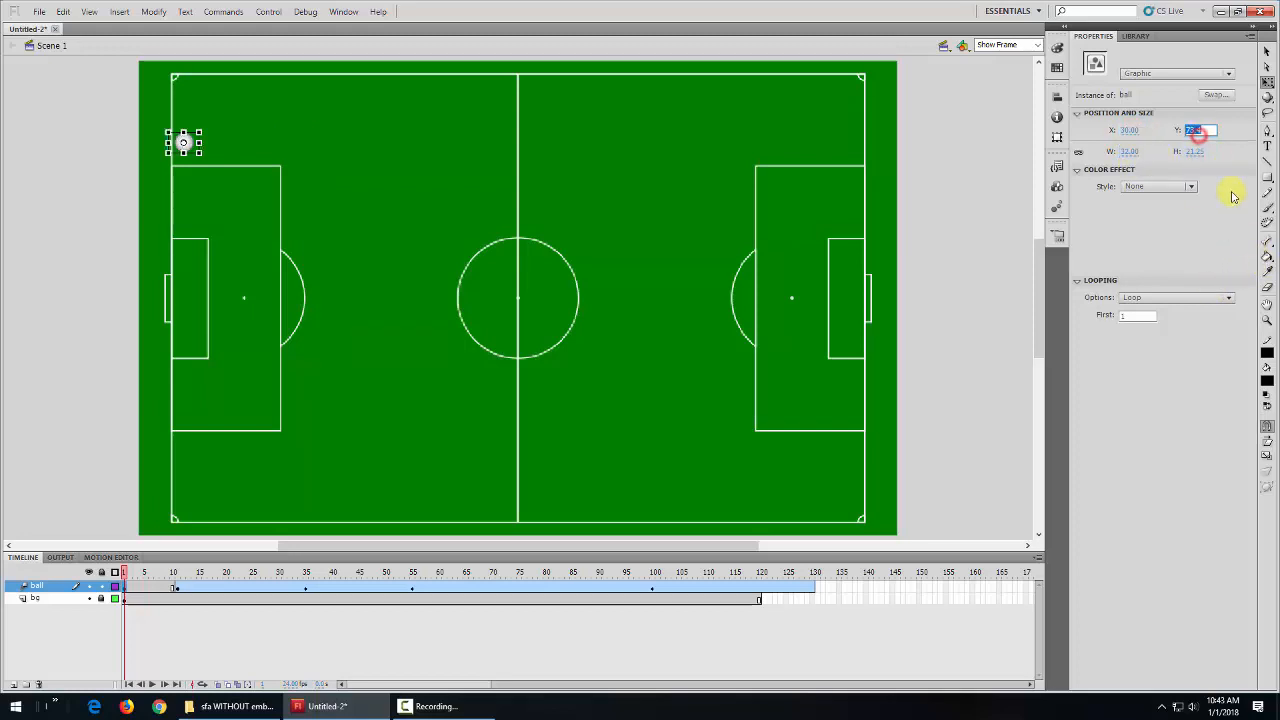
key("Return")
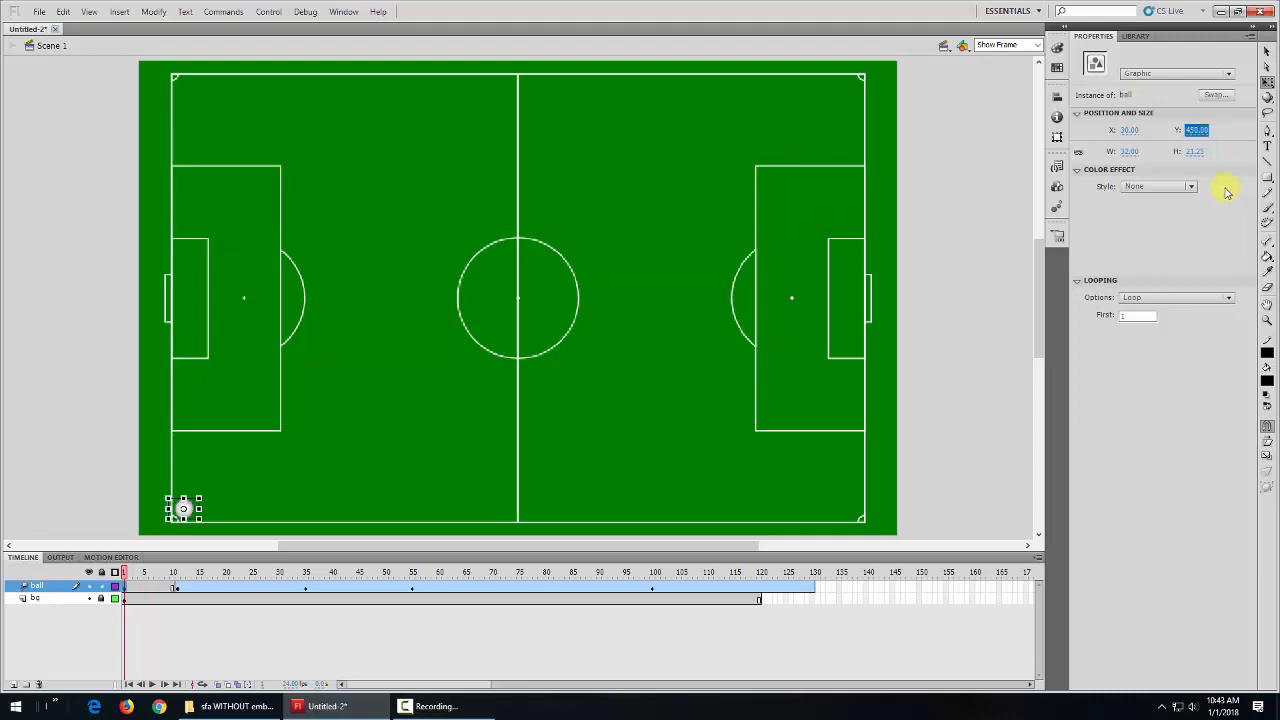
left_click(76, 484)
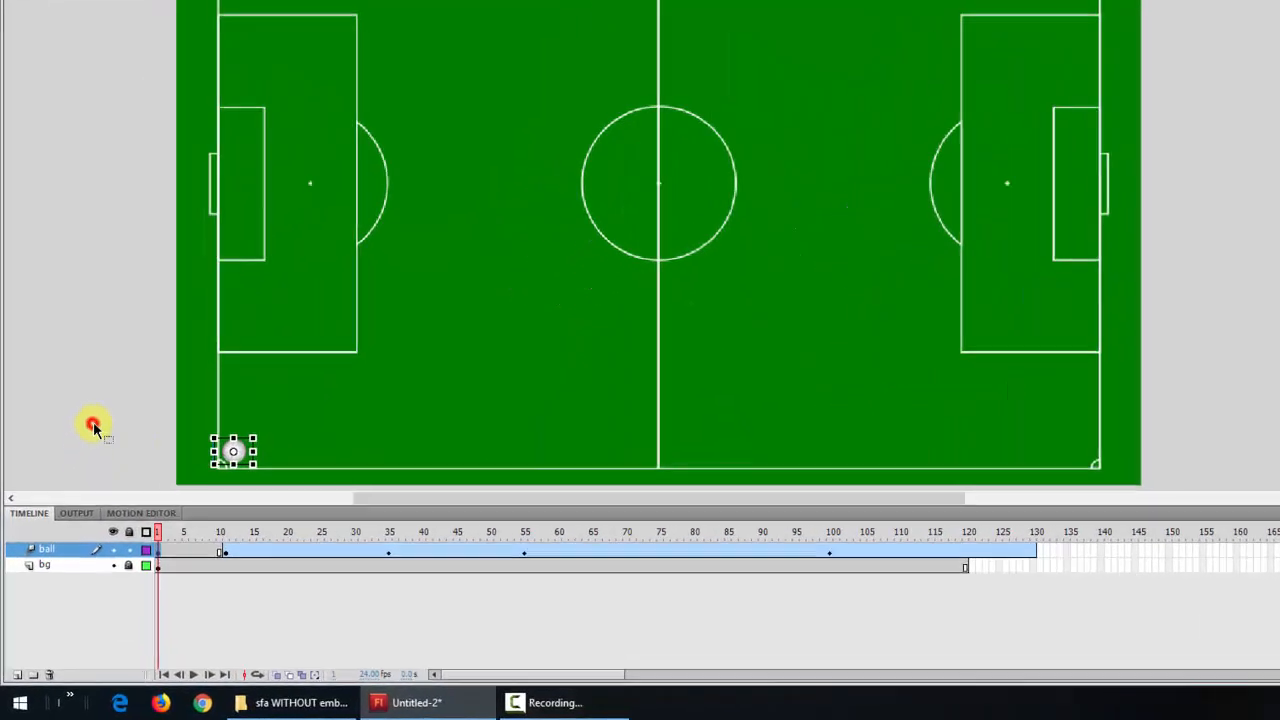
Preview the ball's movement from frame 1 to frame 118.
left_click(127, 570)
mouse_move(190, 500)
left_mouse_down()
mouse_move(427, 503)
mouse_move(203, 500)
mouse_move(190, 518)
mouse_move(262, 508)
mouse_move(192, 505)
left_mouse_up()
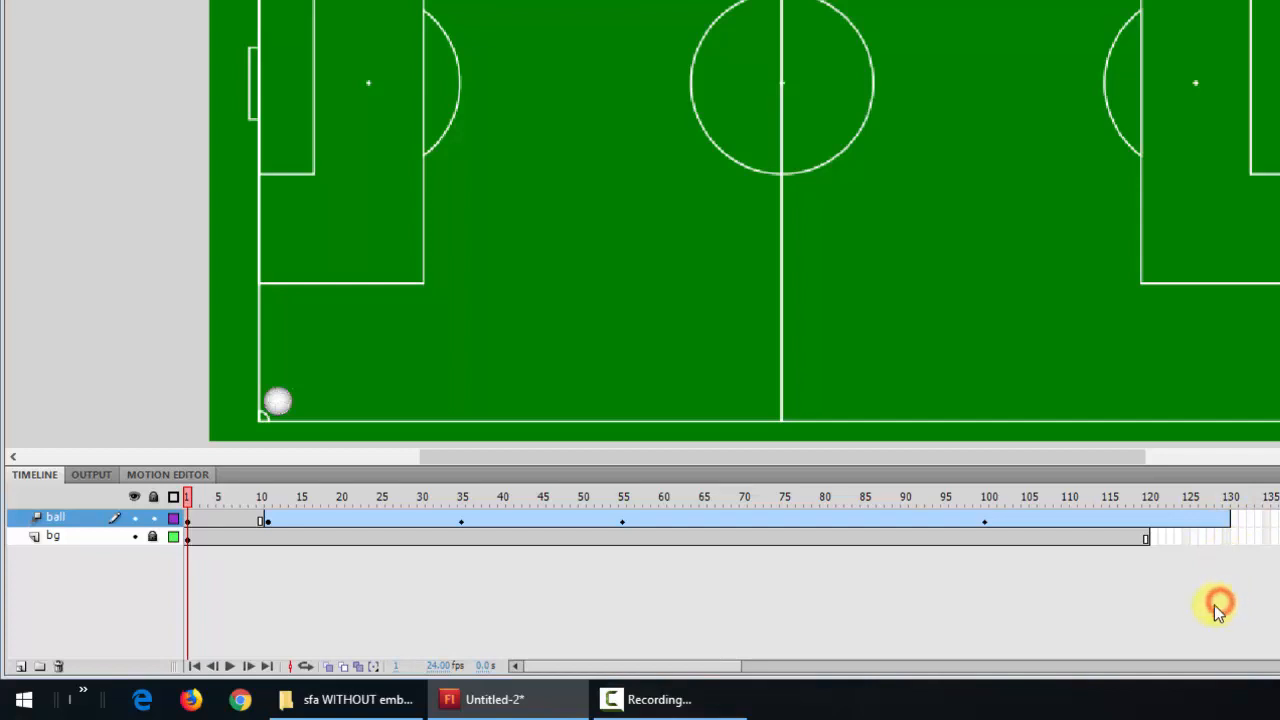
left_click_drag(192, 503, 1130, 525)
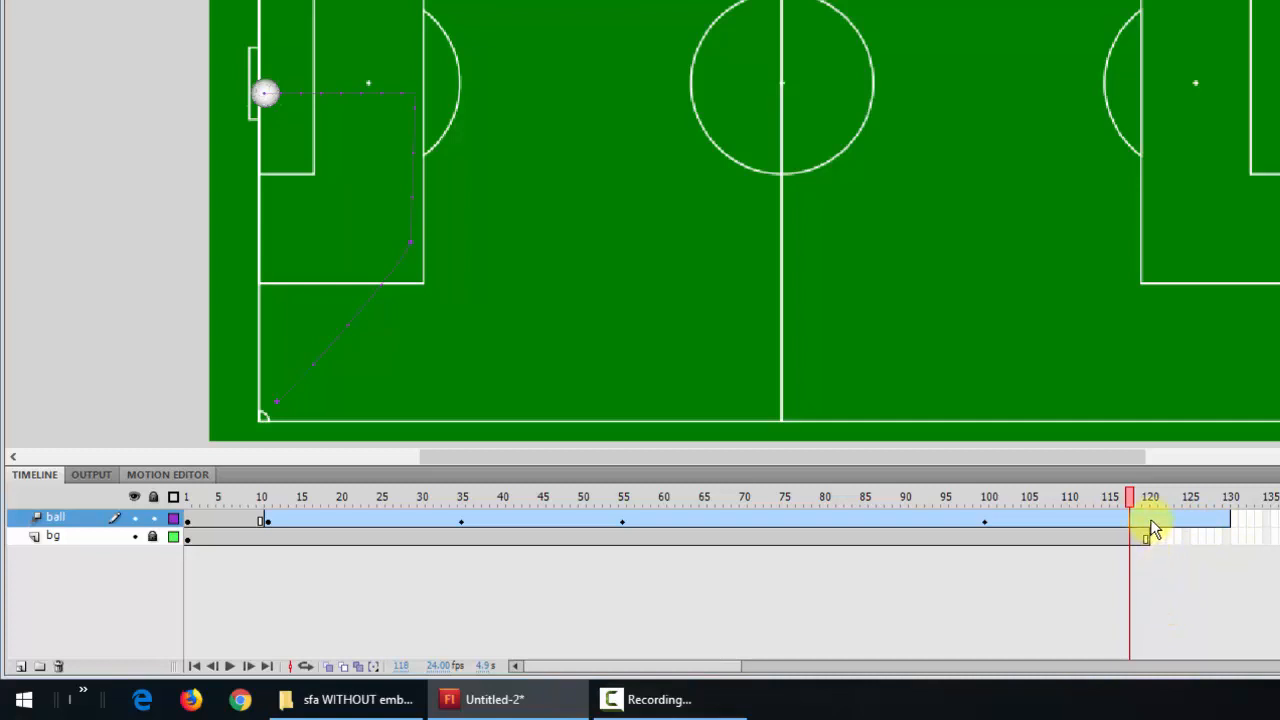
Remove frames 121 to 130 from the ball layer so that its tween ends at frame 120 like the bg layer.
left_click_drag(1153, 528, 1225, 522)
left_click(1179, 608)
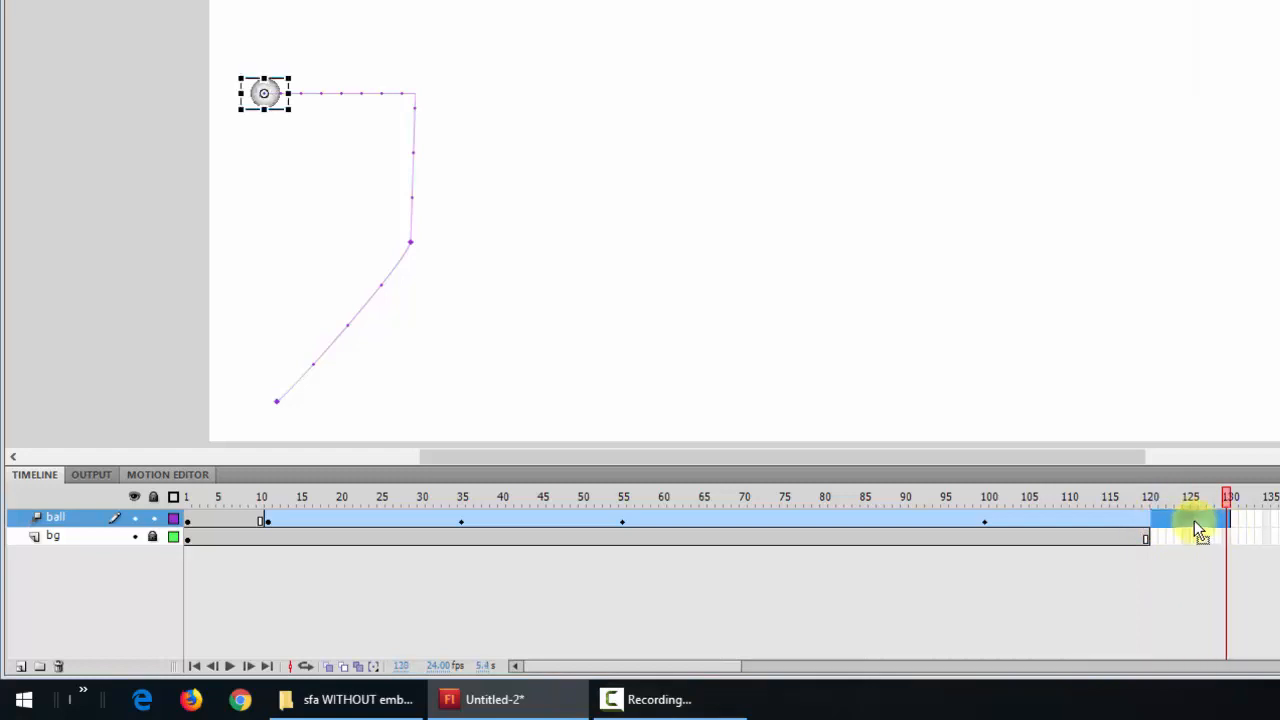
right_click(1194, 521)
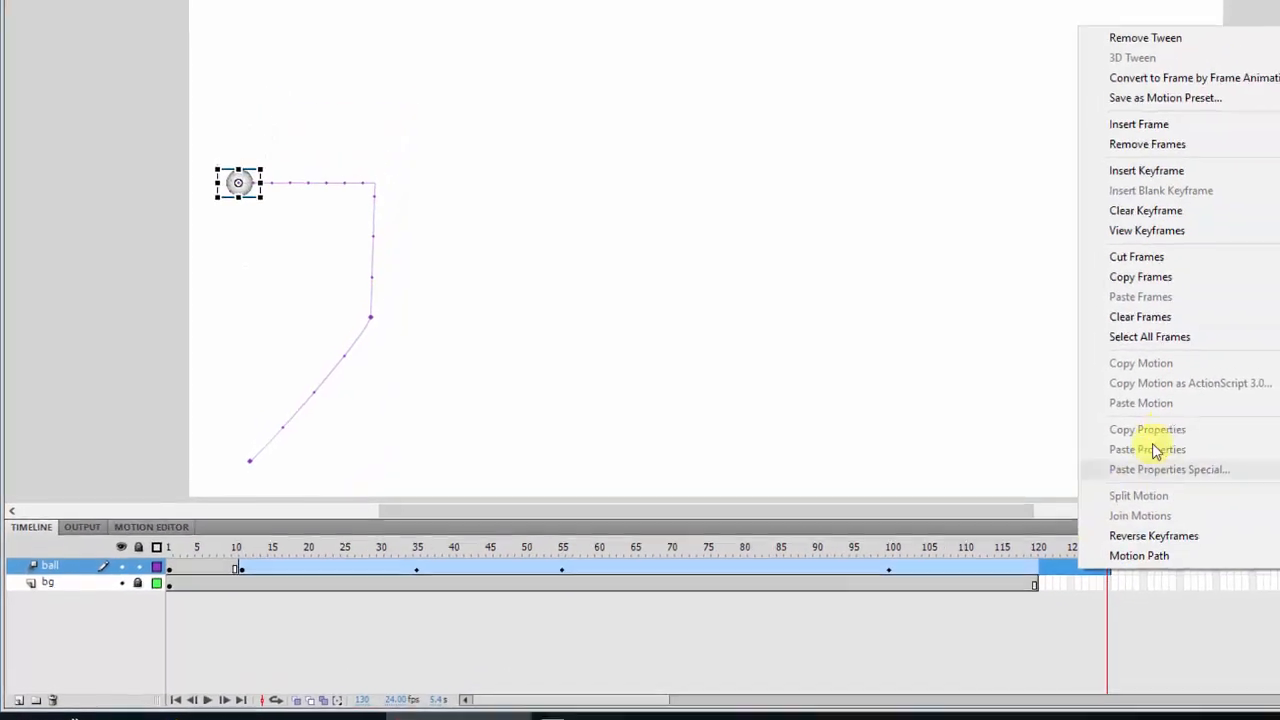
left_click(1115, 187)
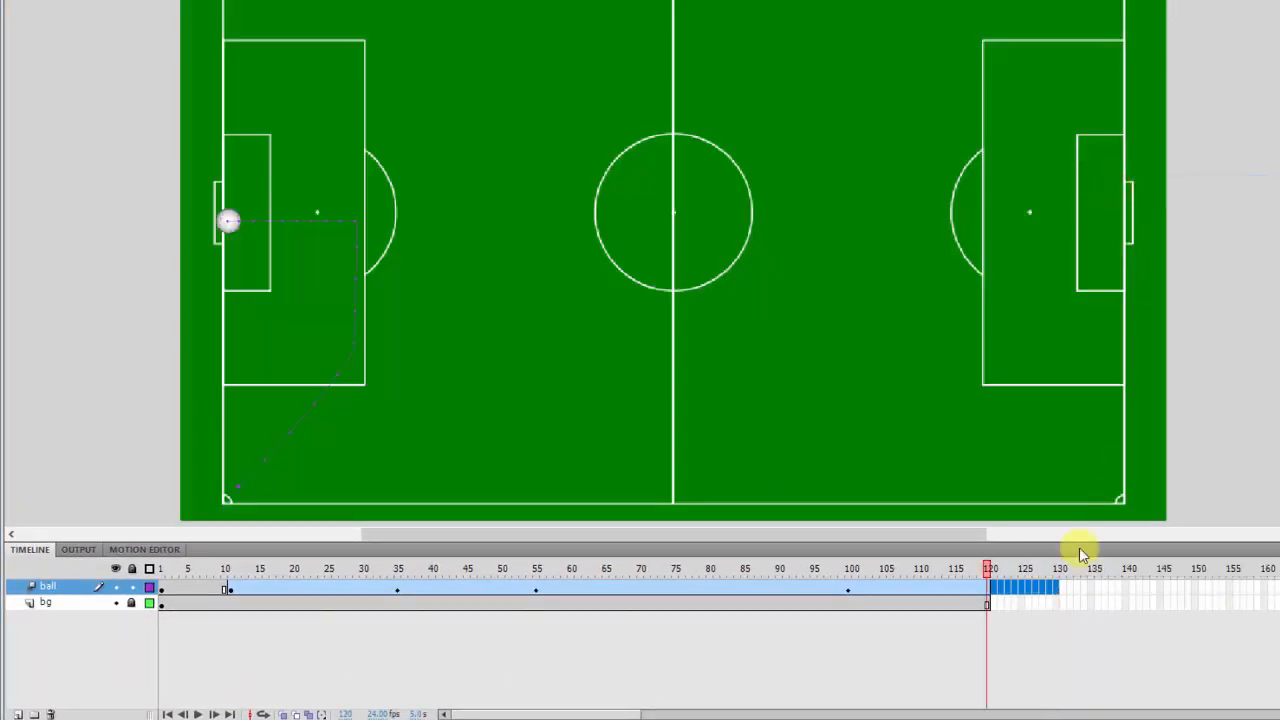
left_click(900, 681)
Check the ball's resting frames at the start of the timeline, test the movie from frame 1 and close the preview.
left_click_drag(986, 563, 165, 575)
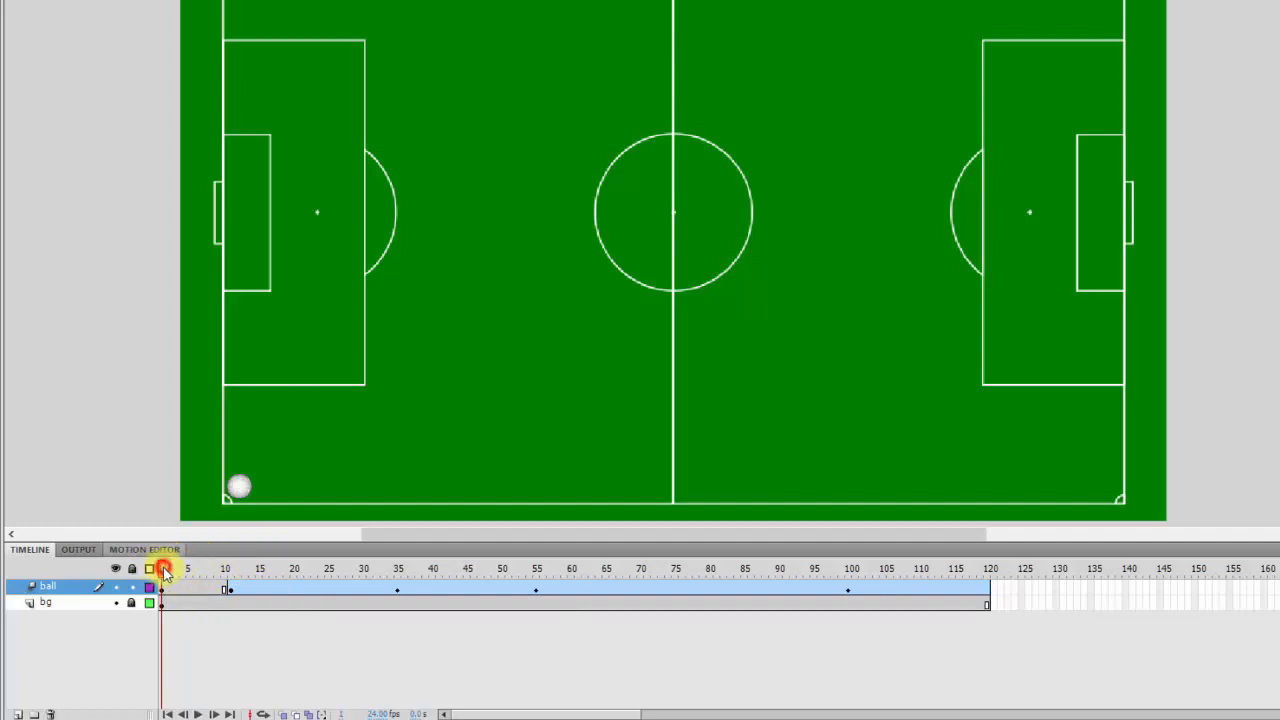
left_click_drag(164, 570, 192, 577)
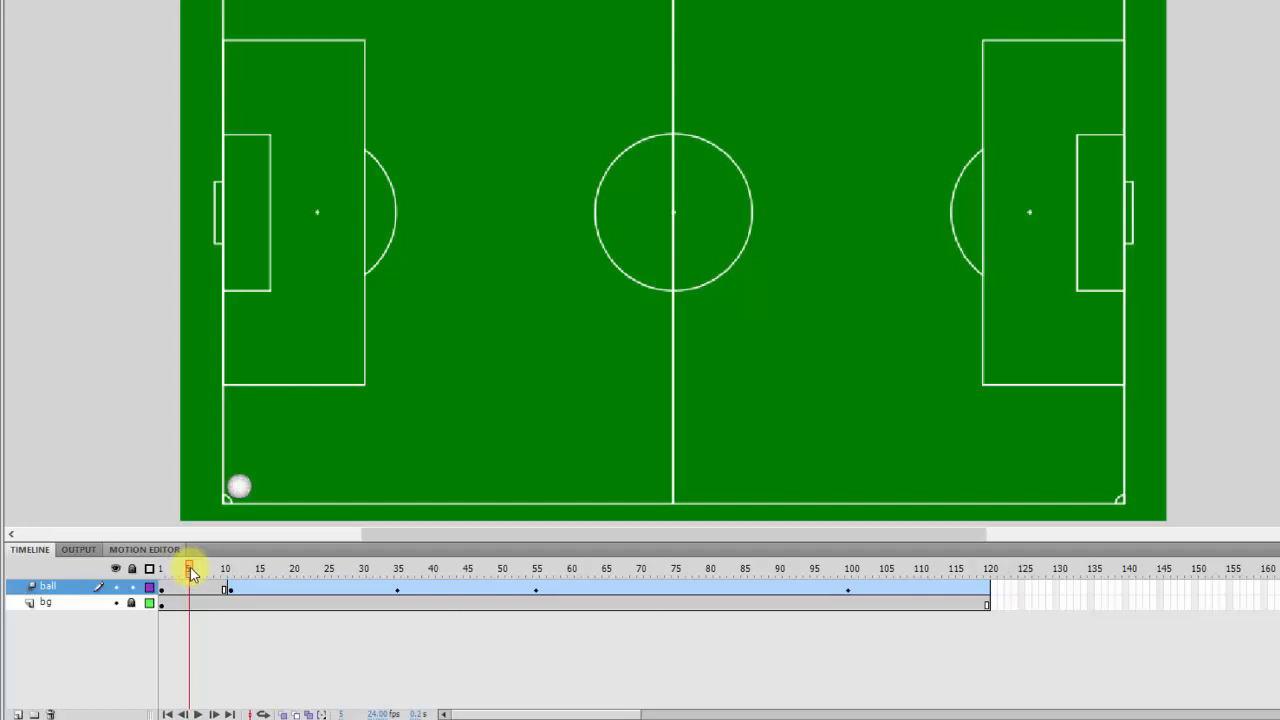
mouse_move(190, 570)
left_mouse_down()
mouse_move(206, 571)
mouse_move(166, 573)
left_mouse_up()
key("ctrl+Return")
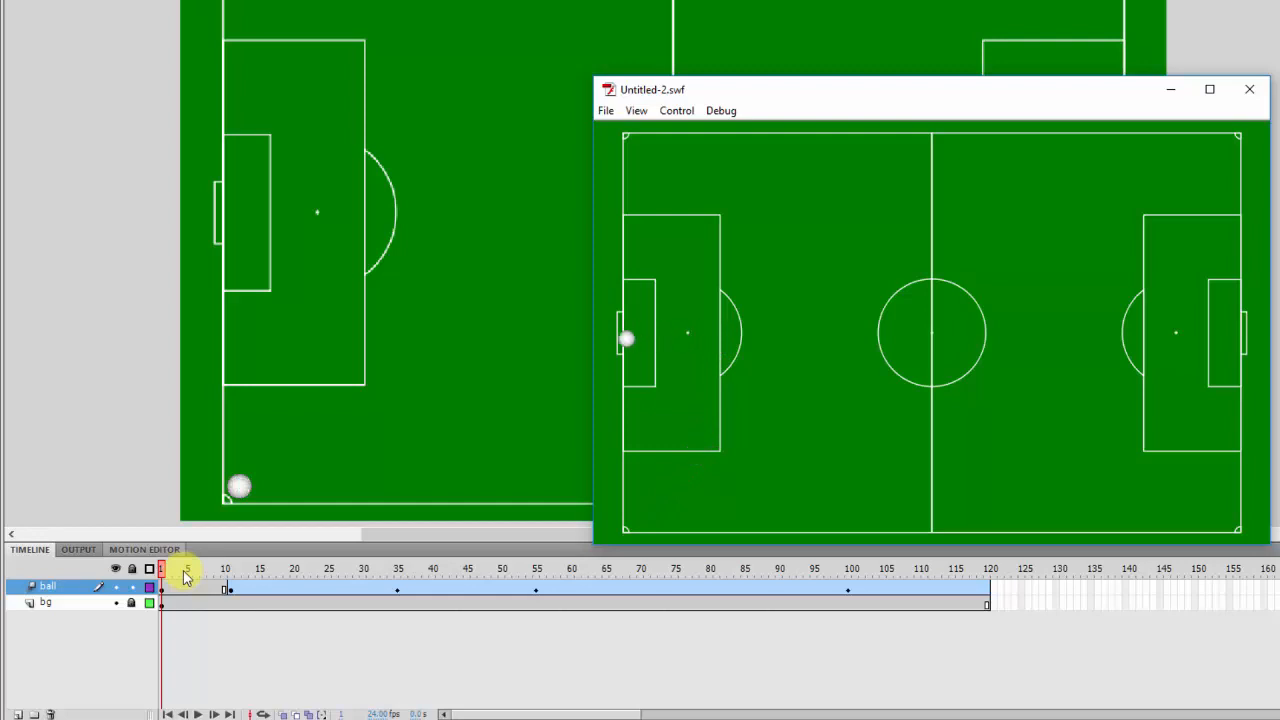
left_click(1251, 90)
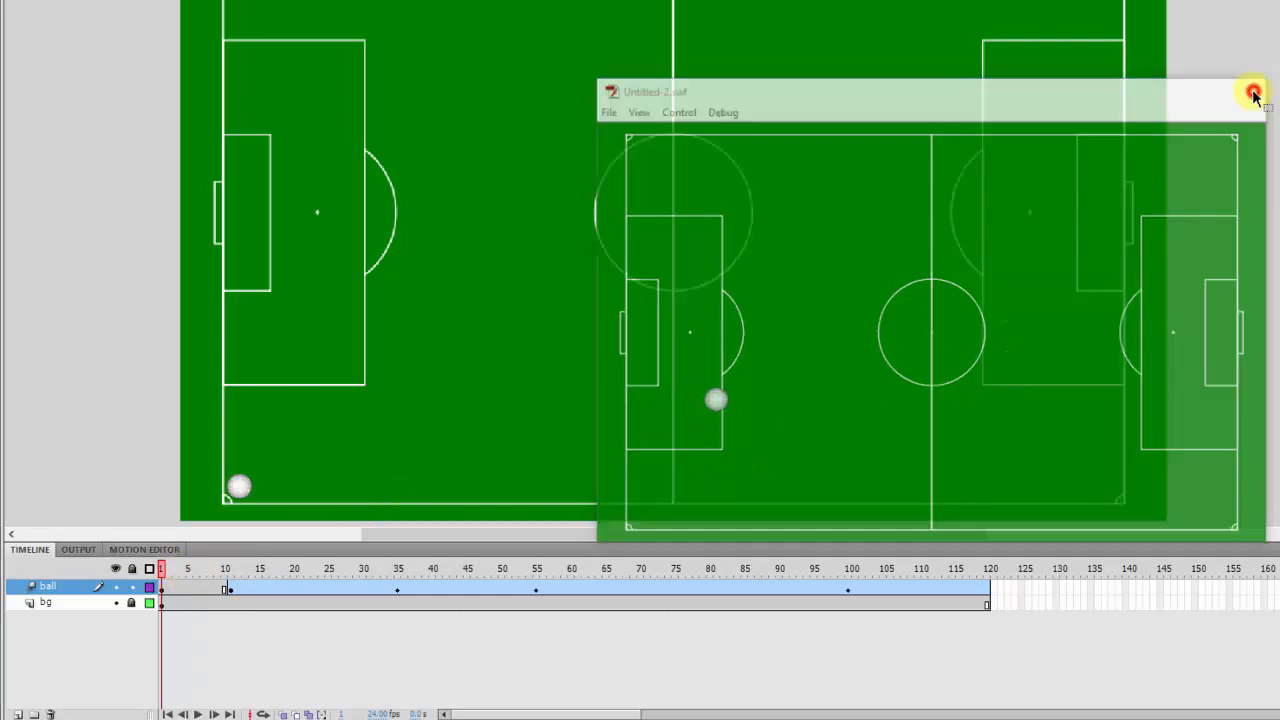
Move the playhead to frame 16 and save the document as "ball and field" in Flash CS5.5 format.
left_click(167, 568)
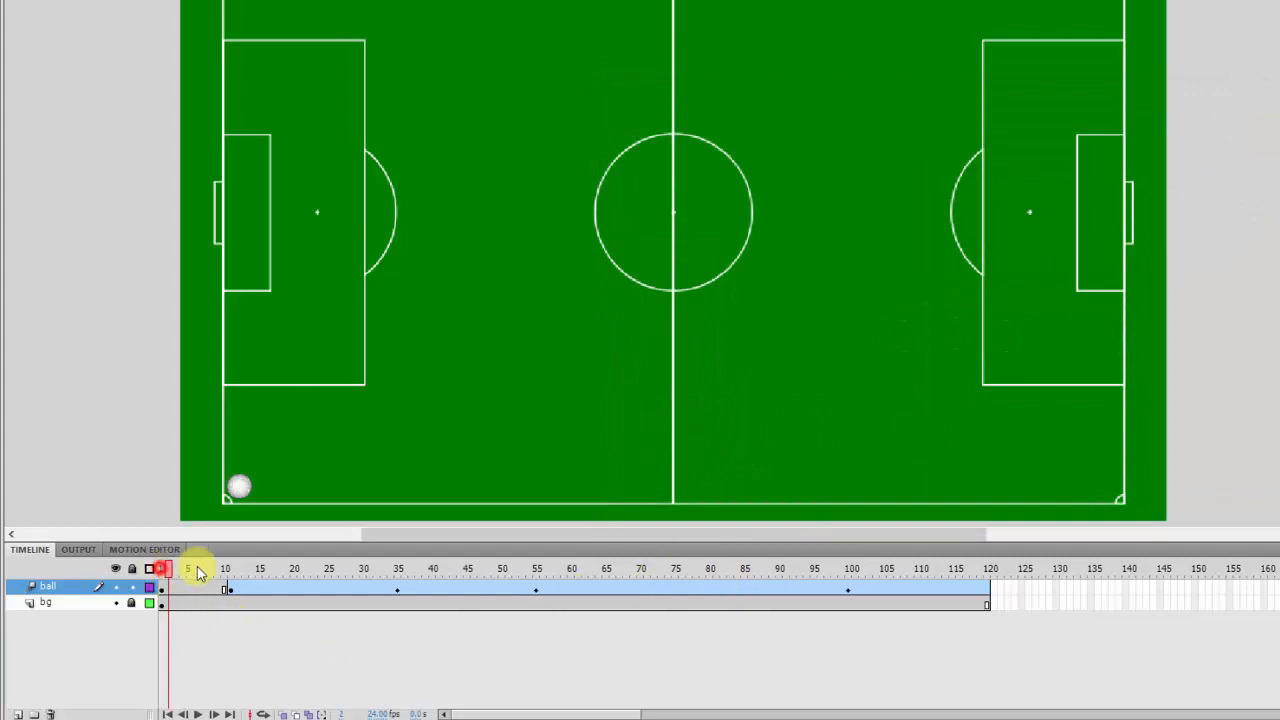
left_click(265, 568)
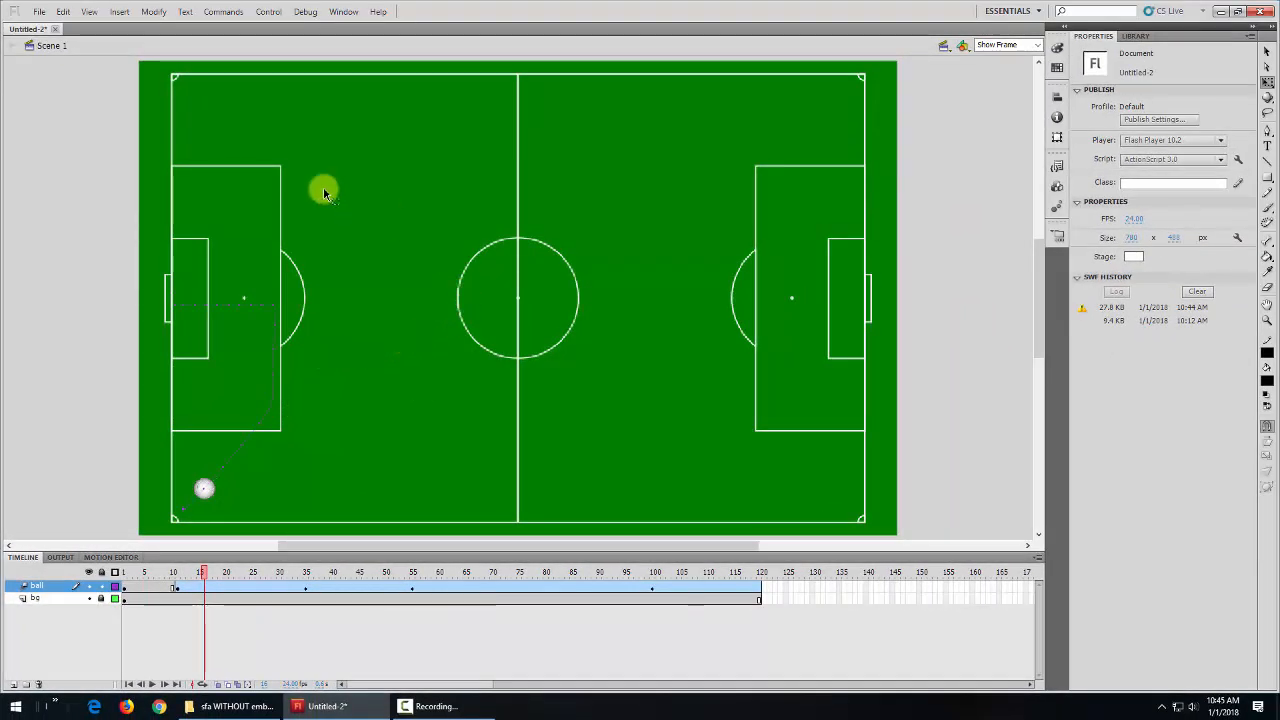
left_click(37, 12)
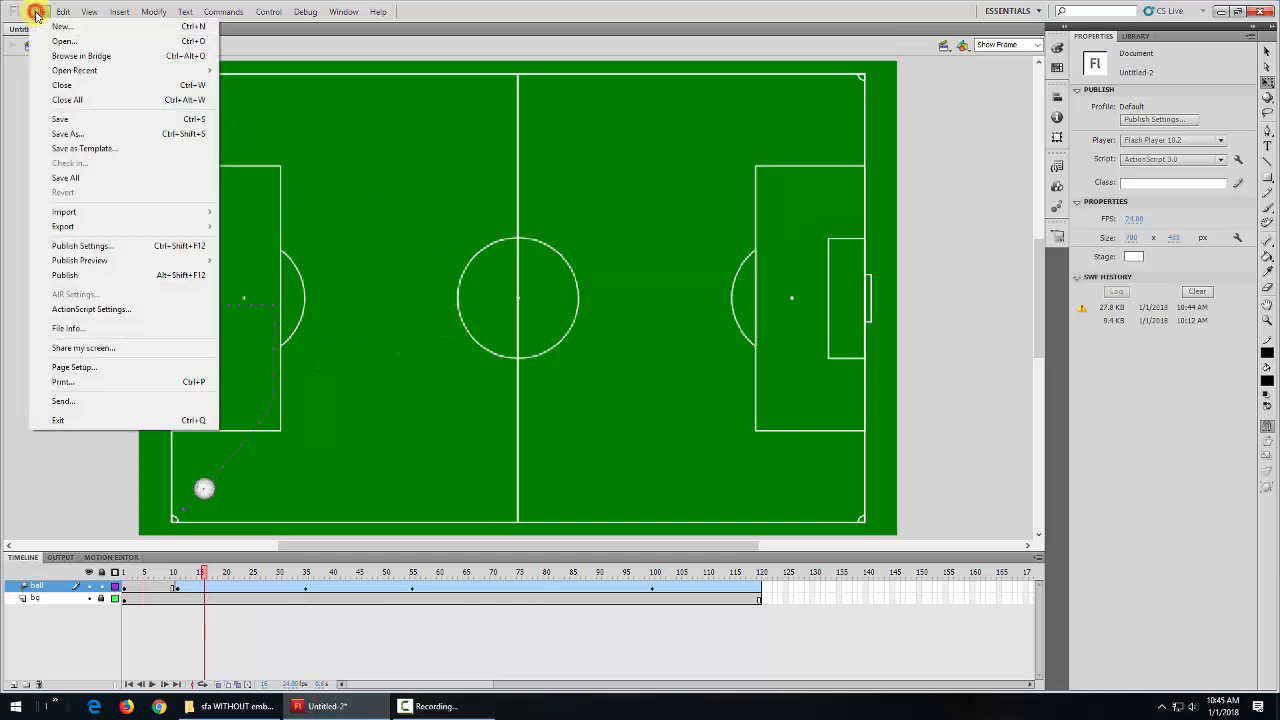
left_click(62, 133)
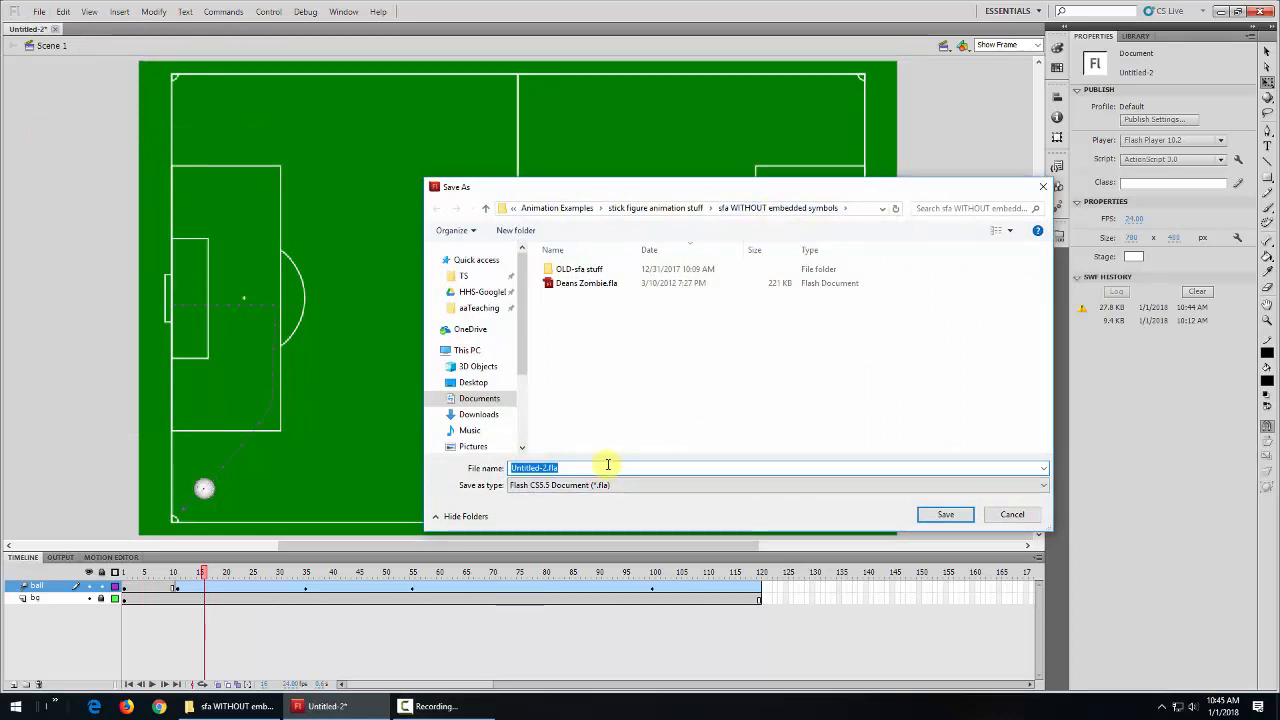
type("ball and field")
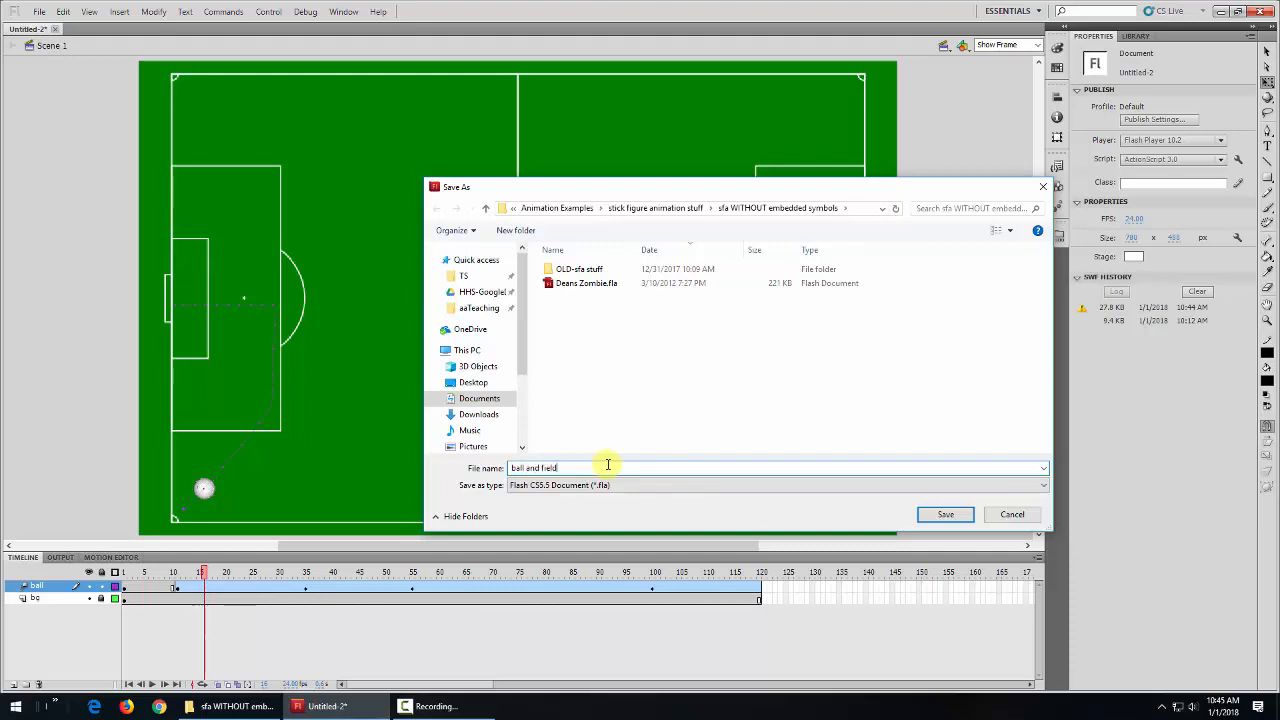
left_click(942, 522)
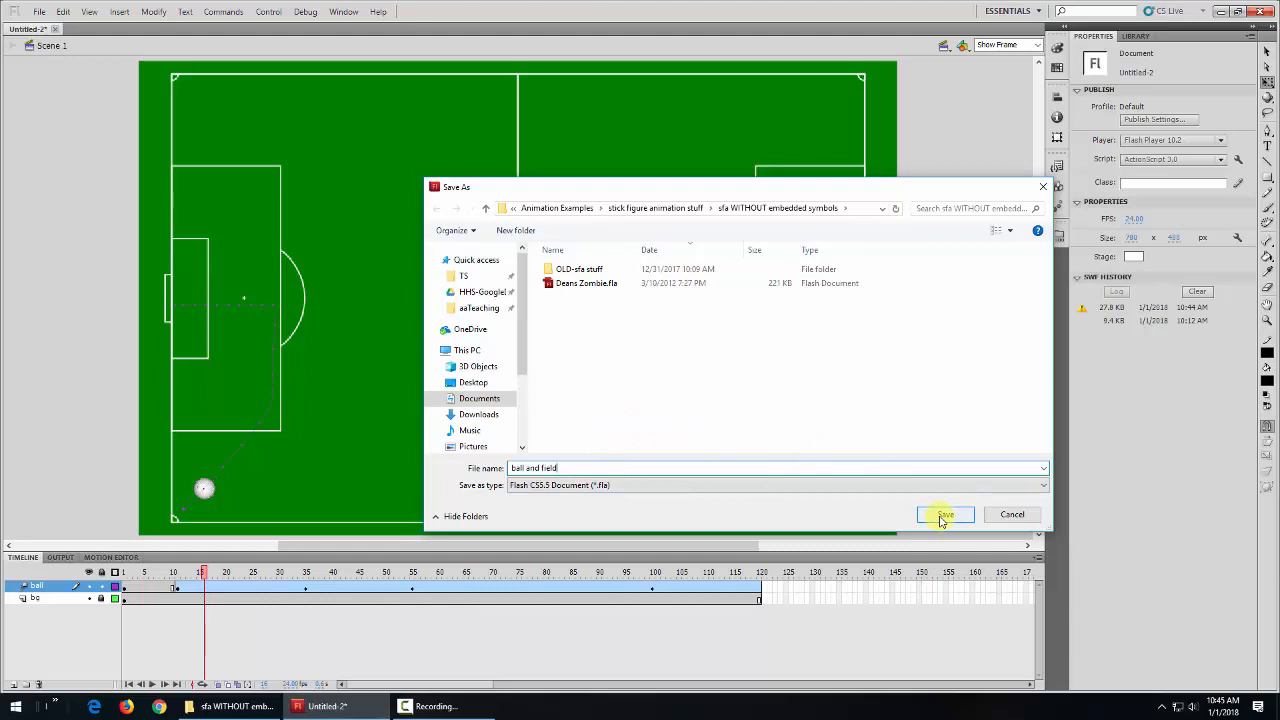
left_click(942, 516)
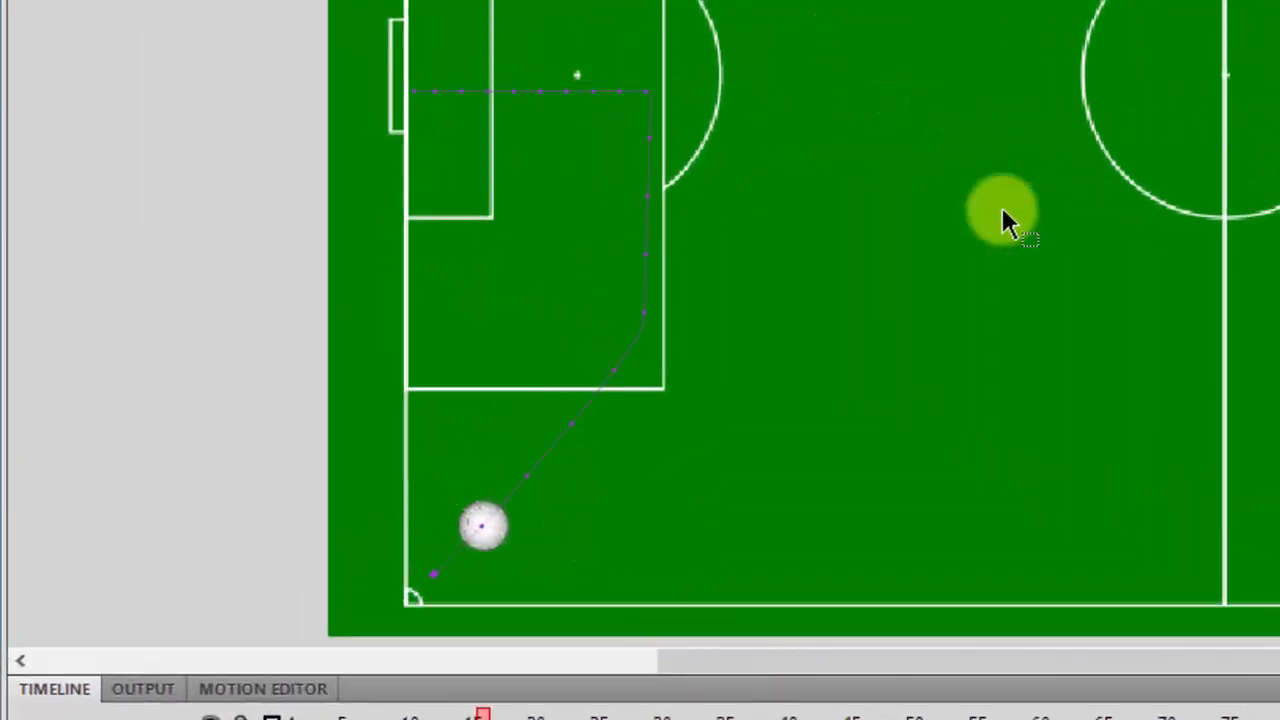
Try to bend the diagonal and vertical segments of the ball's motion path into curves, and undo the changes.
left_click_drag(587, 410, 605, 412)
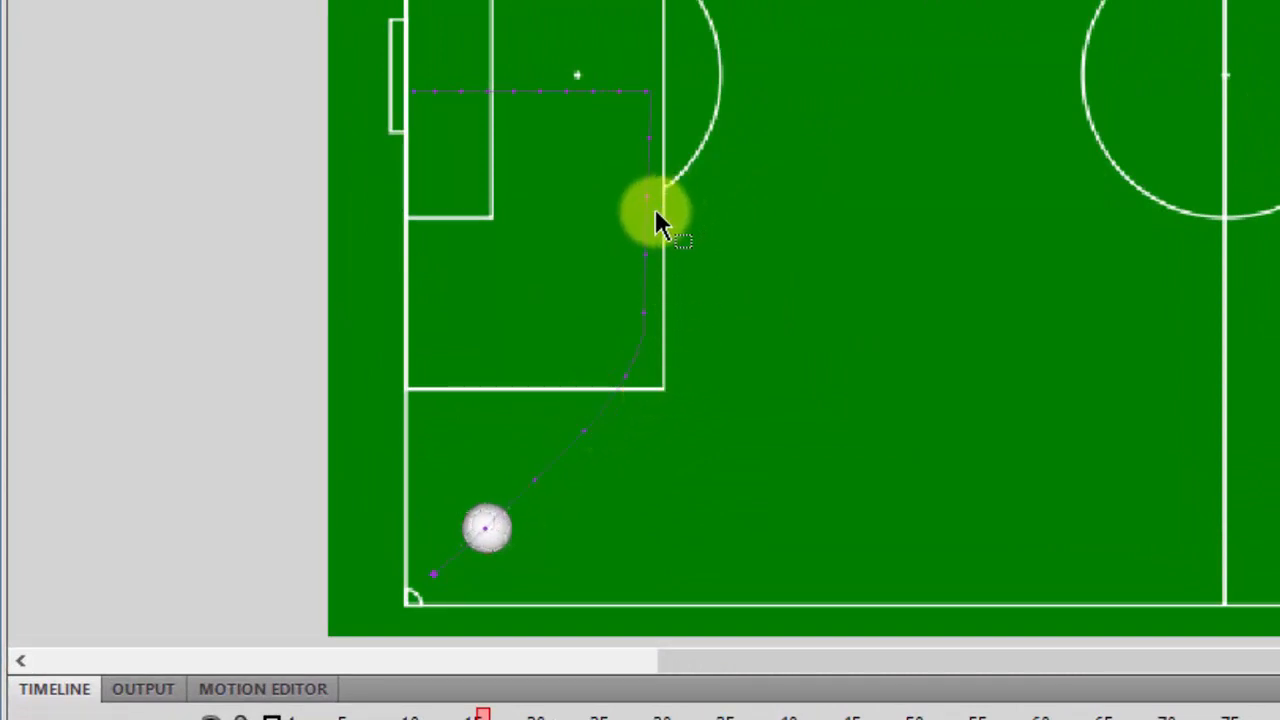
left_click_drag(649, 222, 667, 222)
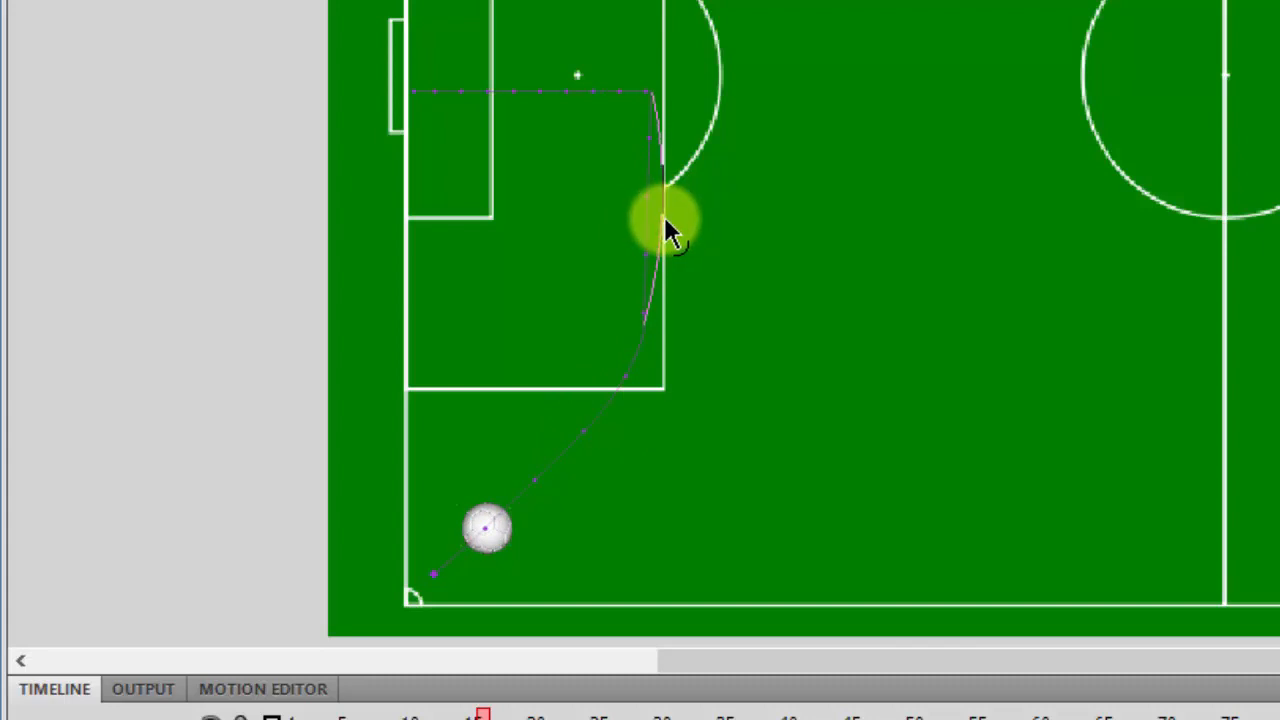
left_click_drag(664, 218, 664, 218)
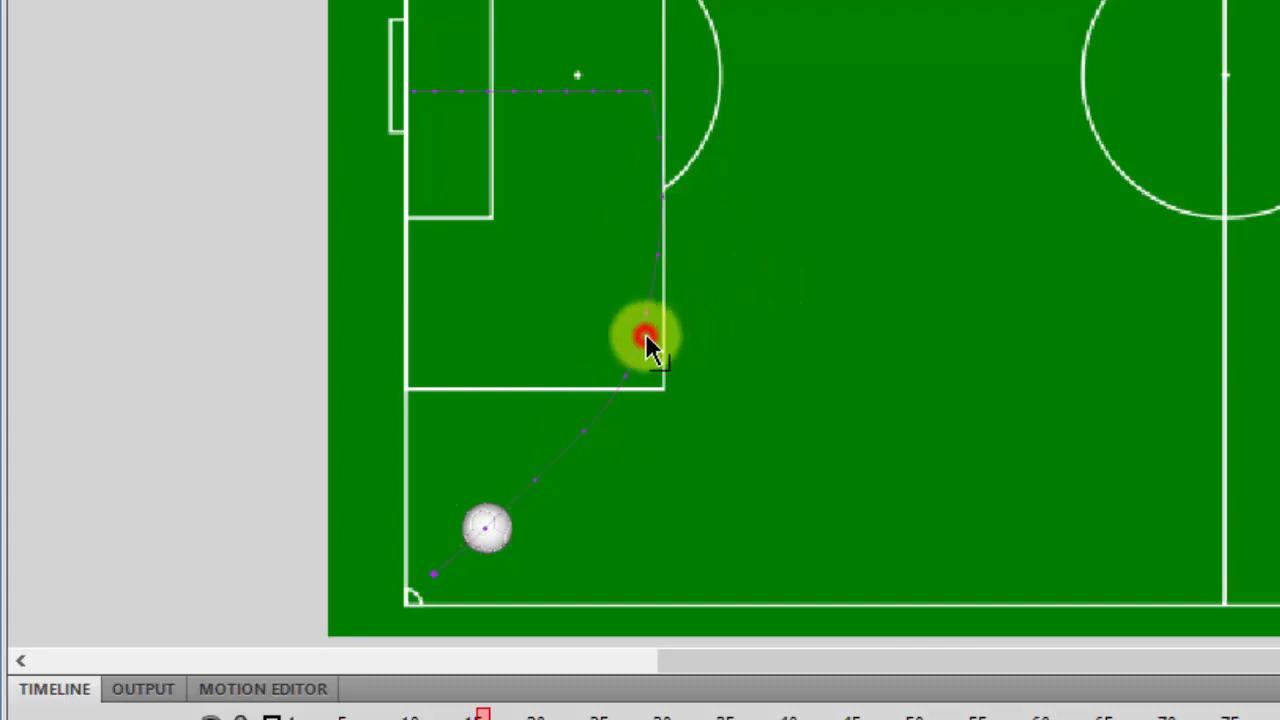
left_click_drag(645, 335, 652, 337)
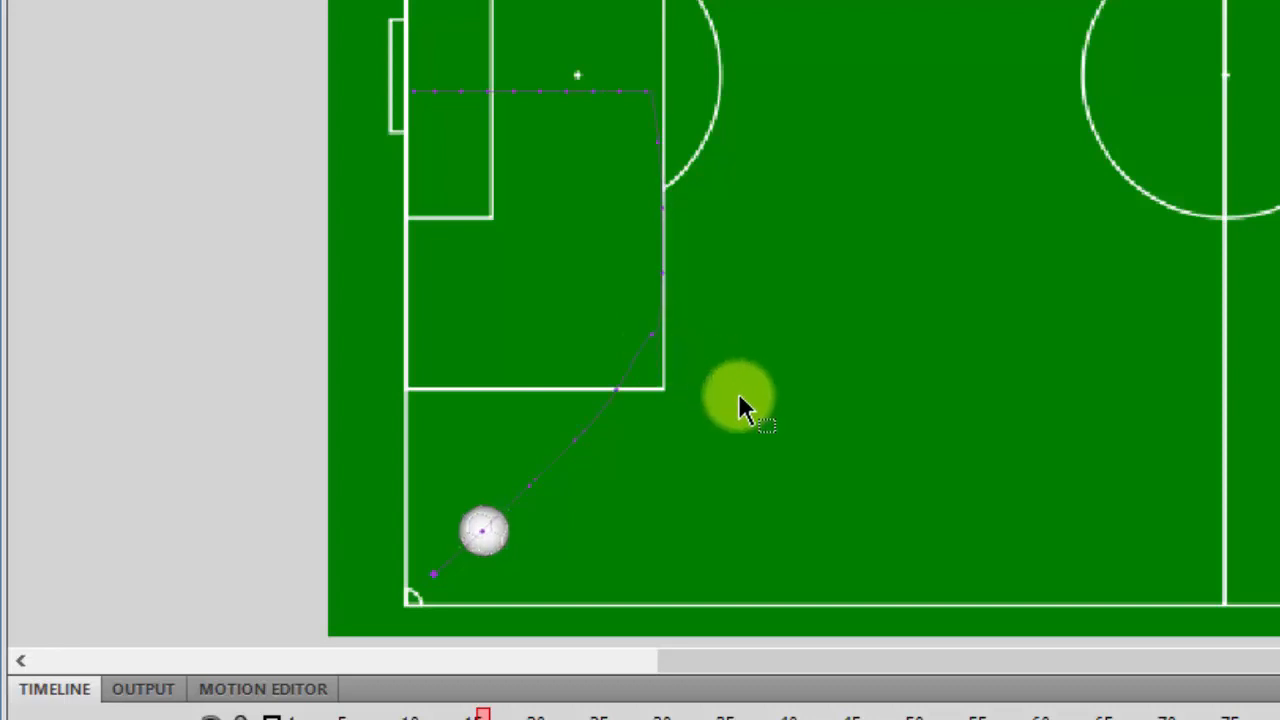
left_click_drag(626, 389, 652, 360)
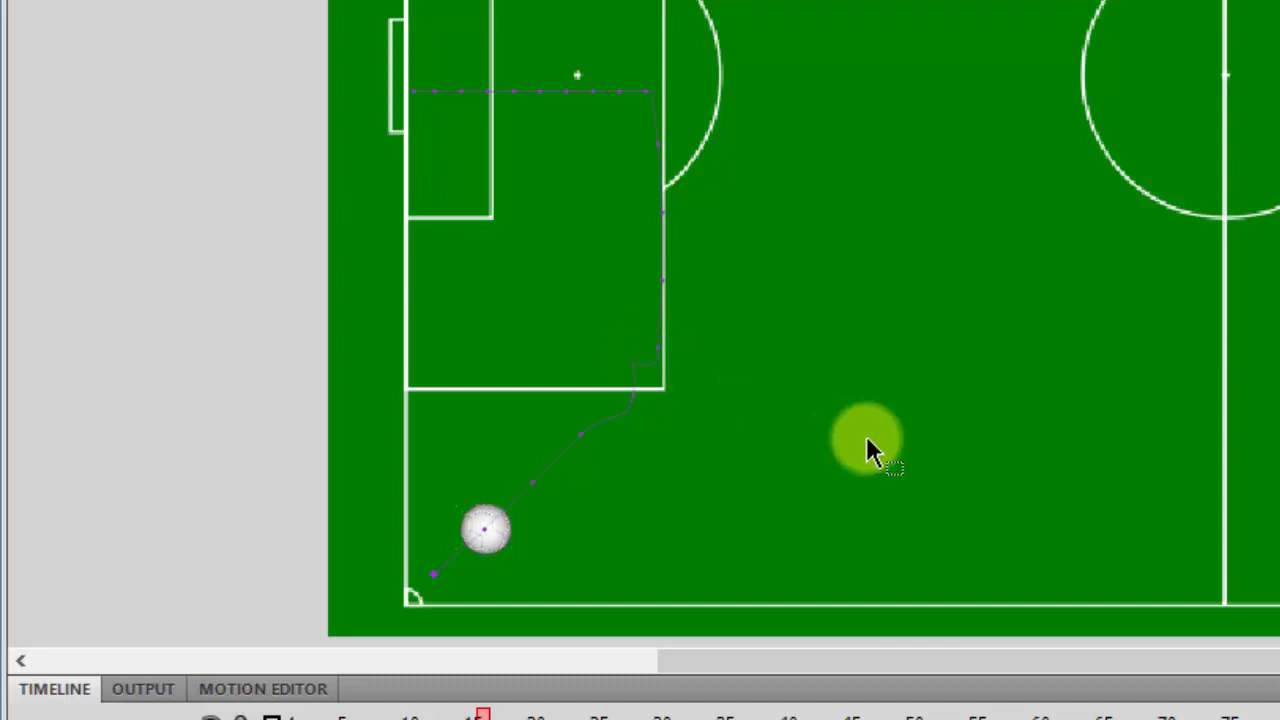
key("ctrl+z")
key("ctrl+z")
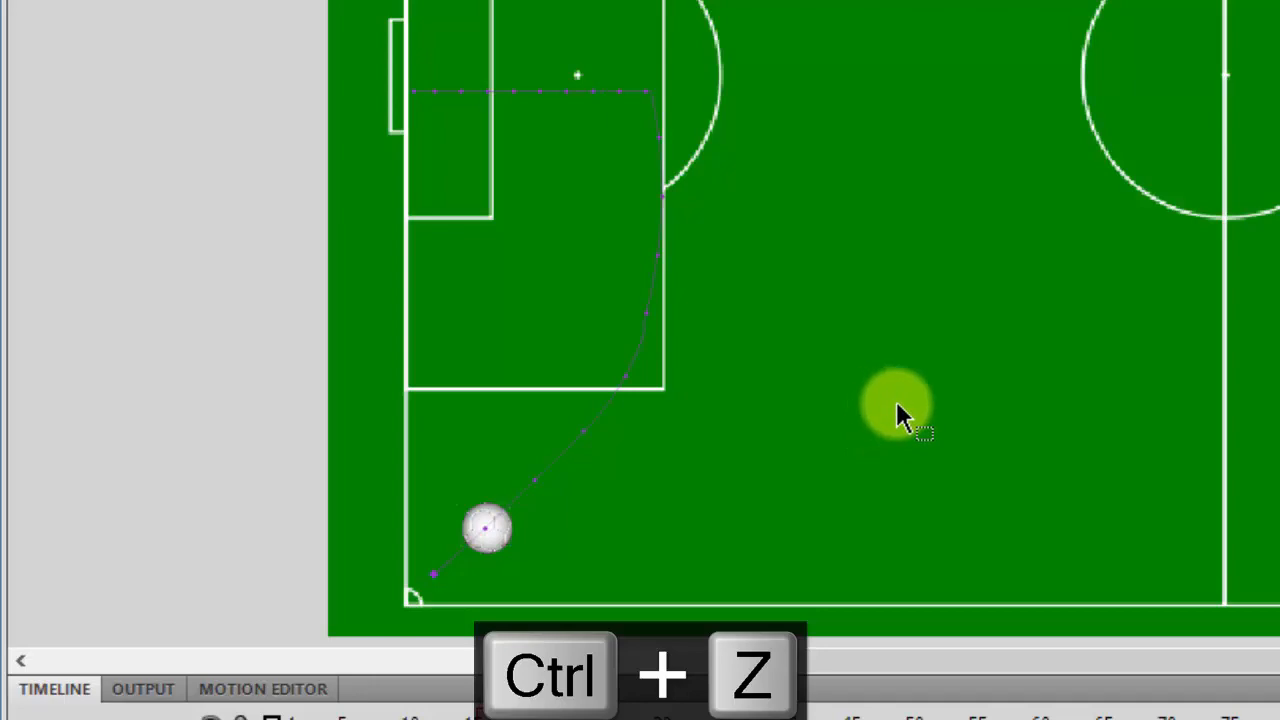
key("ctrl+z")
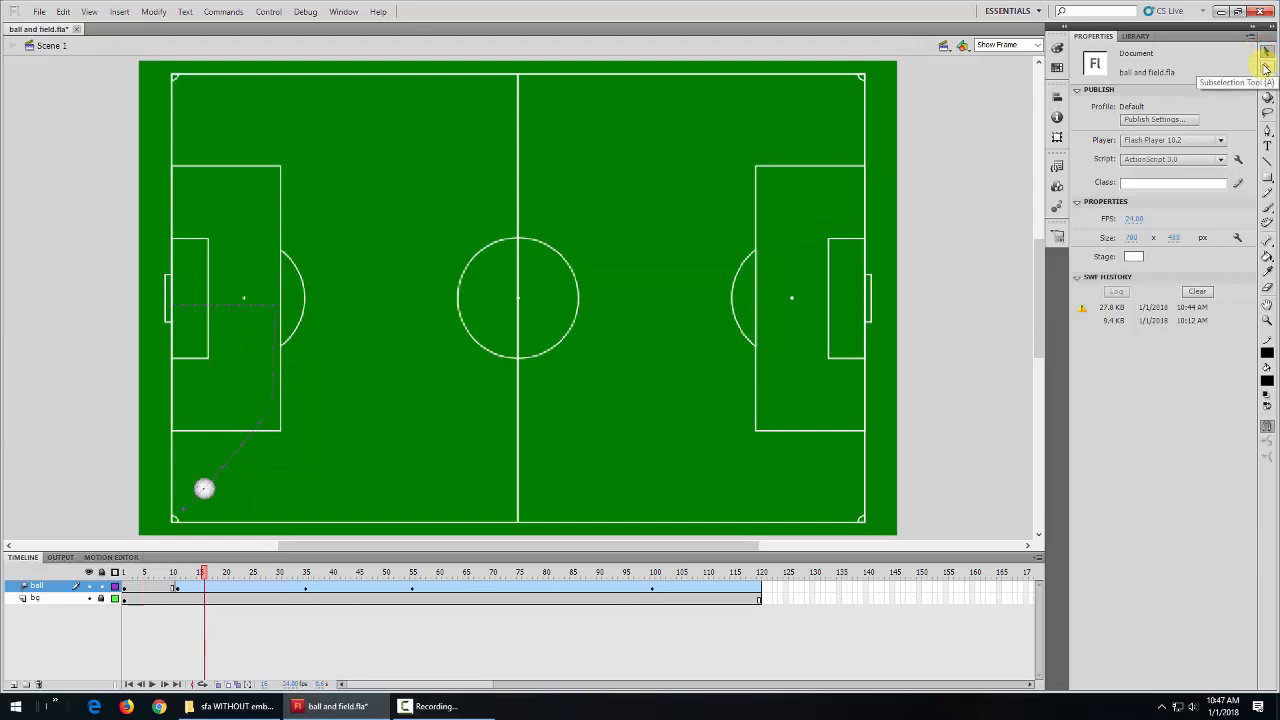
Move the lower corner anchor of the ball's motion path outward past the penalty area's line, making the path about 111 px wide.
left_click(1264, 65)
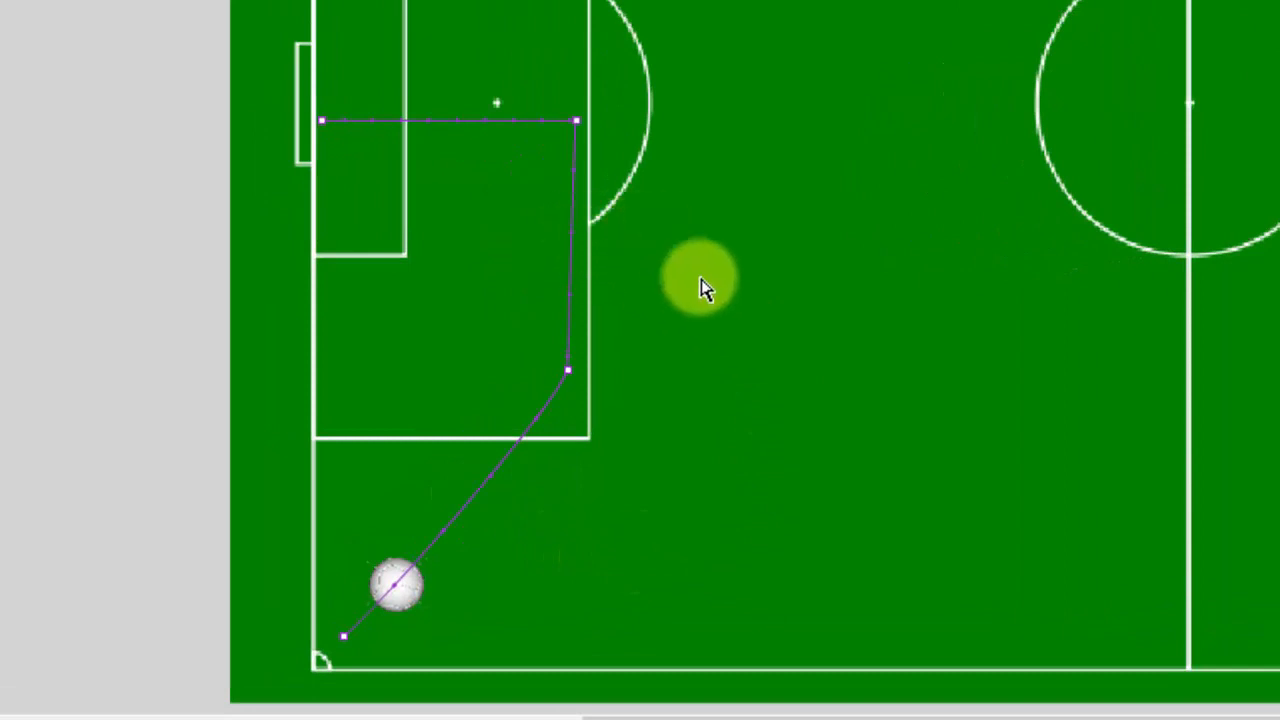
left_click(570, 372)
key("z")
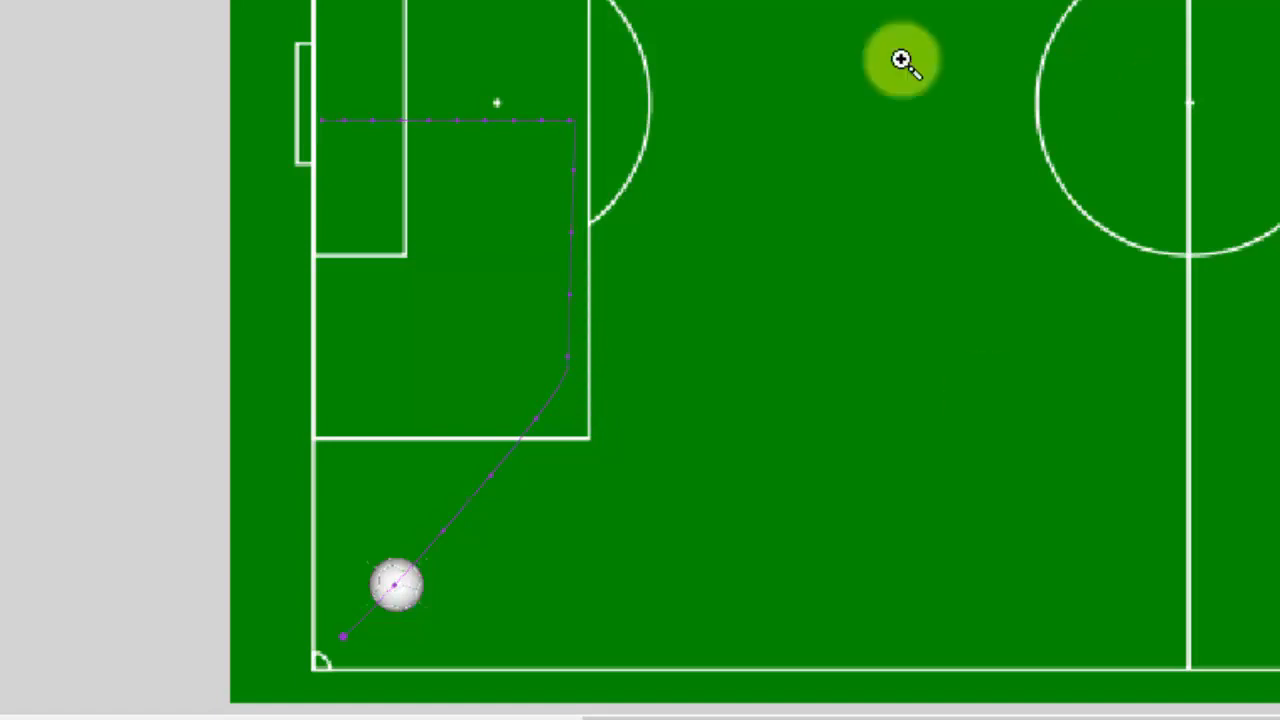
left_click_drag(136, 0, 721, 662)
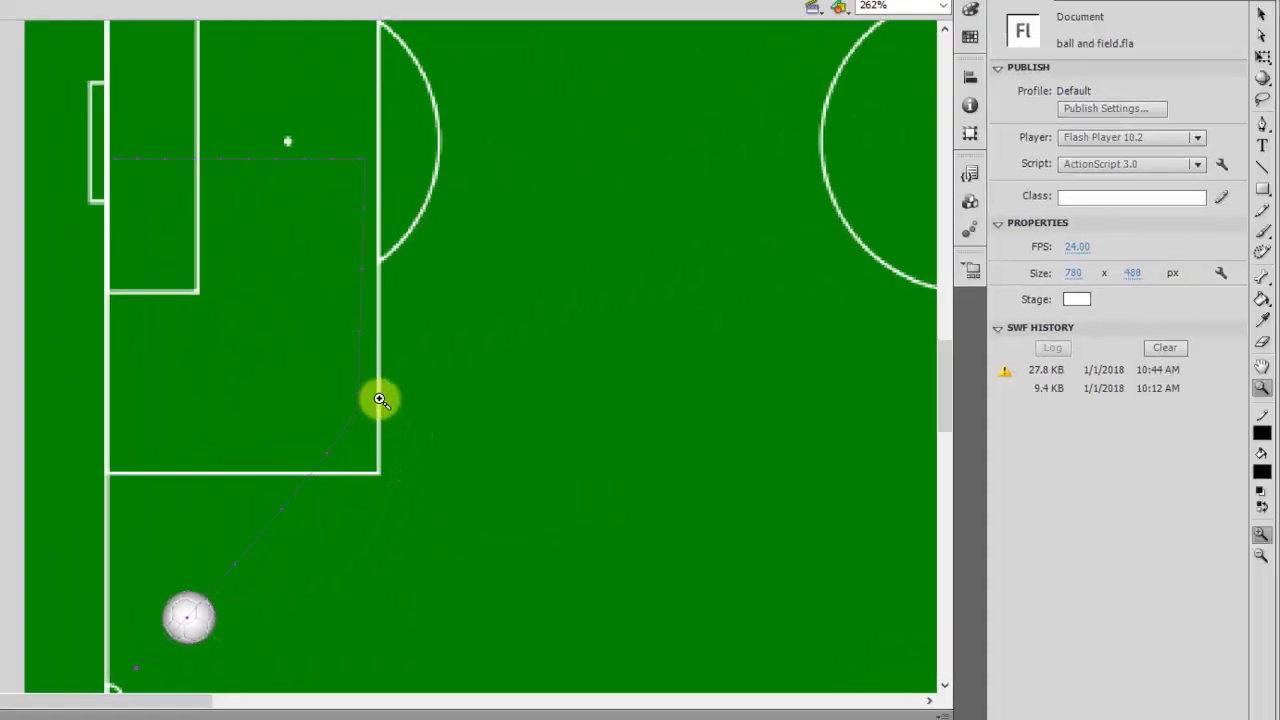
left_click(1262, 57)
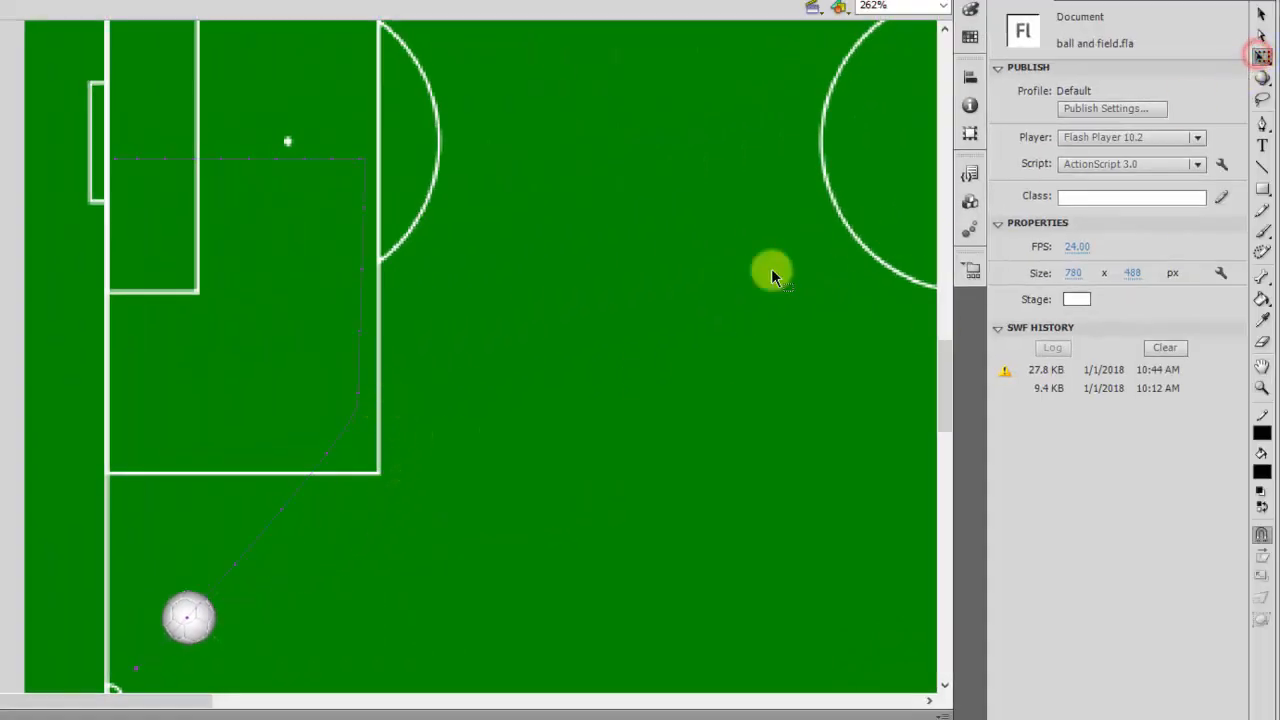
left_click(337, 445)
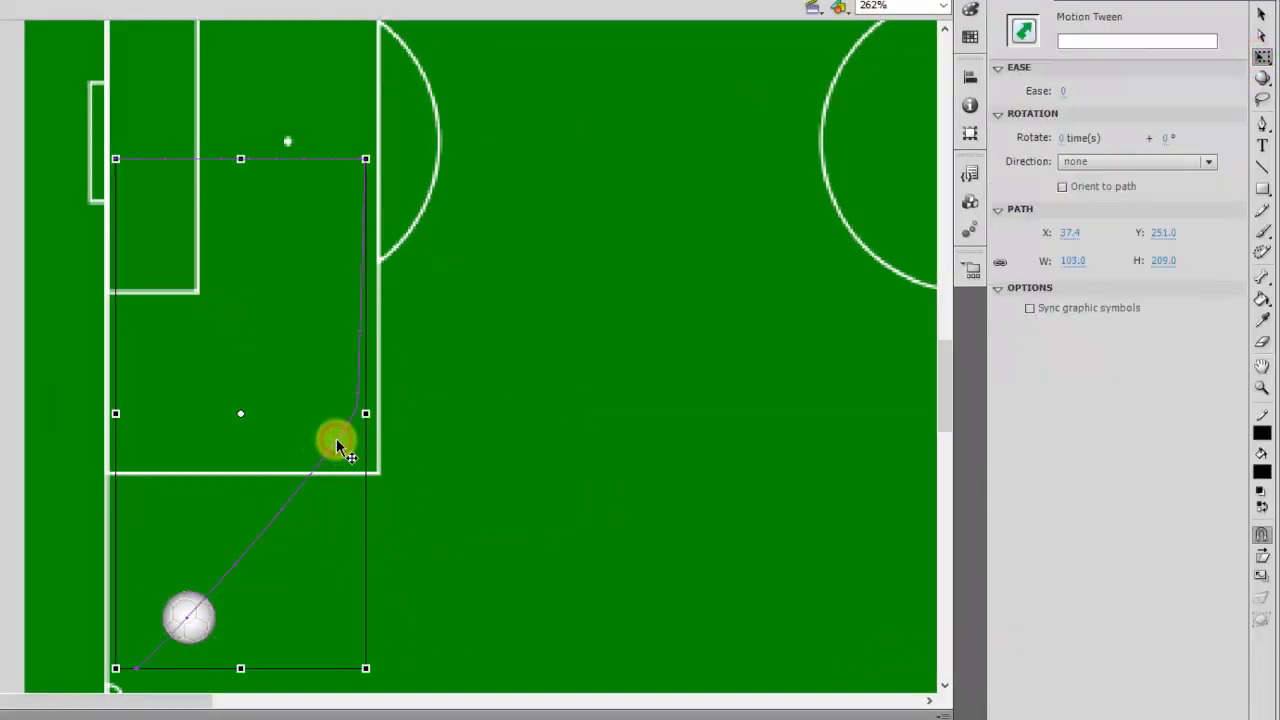
left_click(1262, 57)
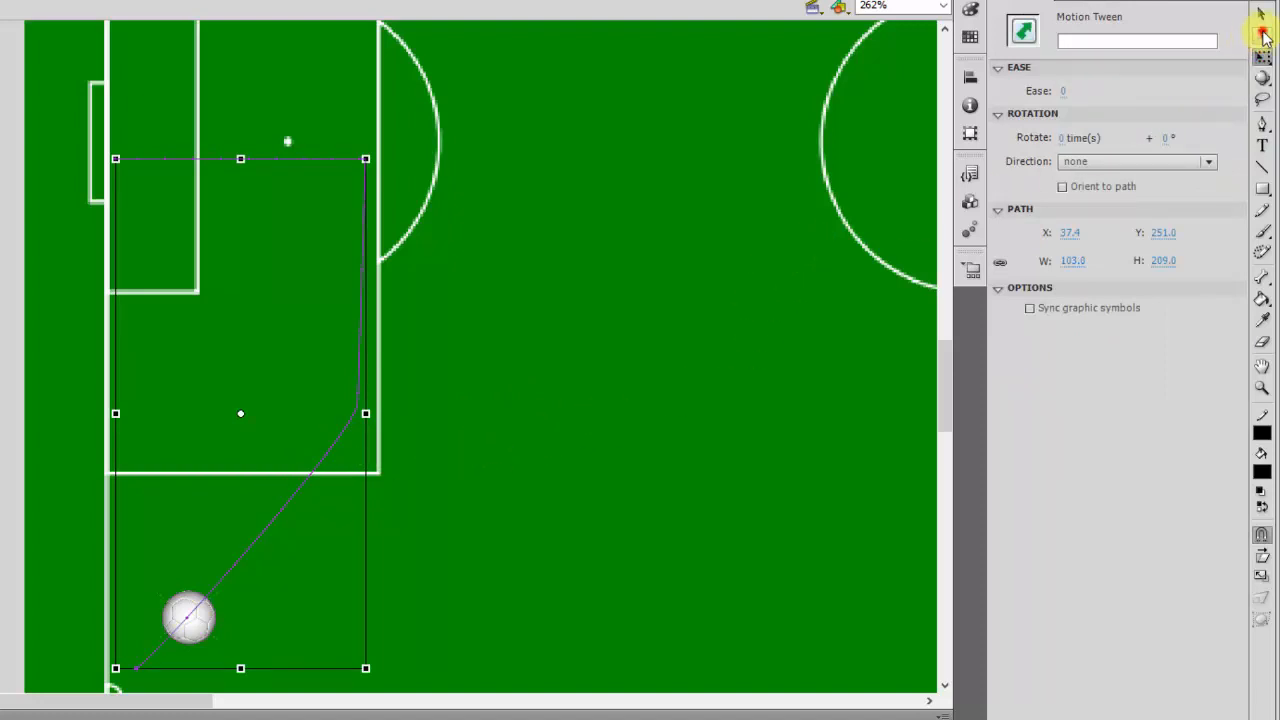
left_click(1262, 35)
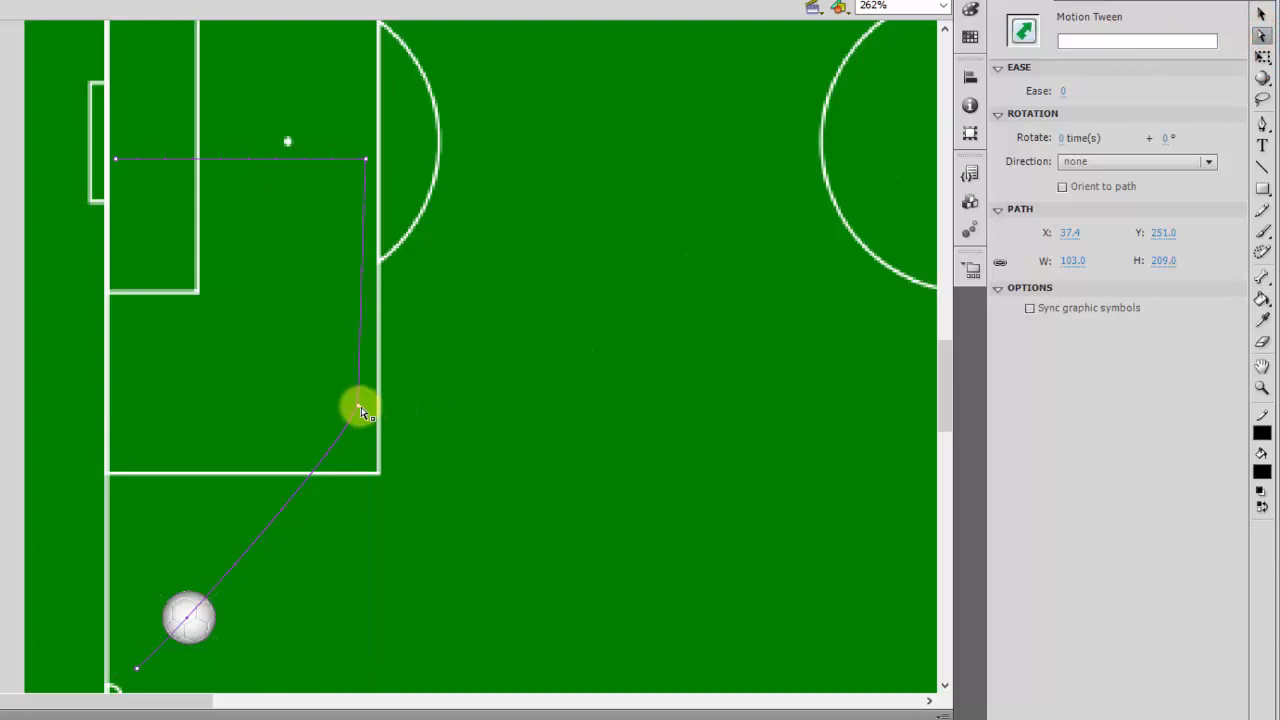
left_click_drag(368, 408, 388, 430)
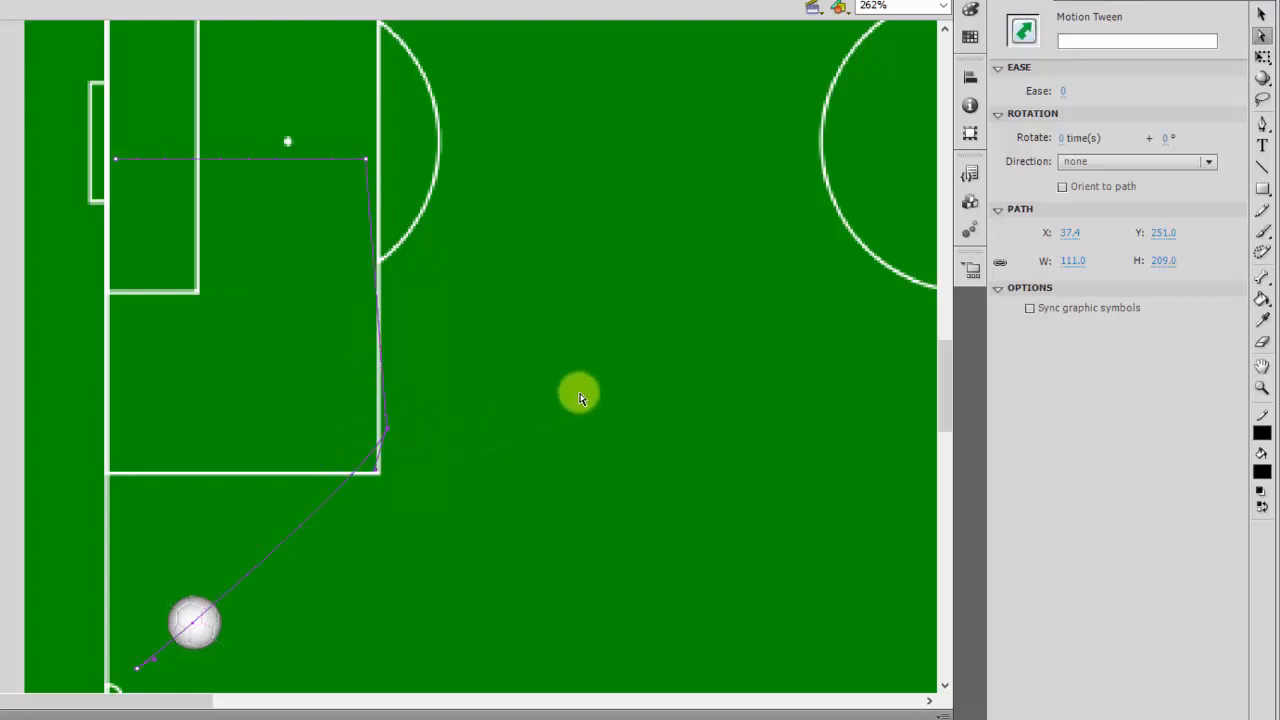
Bend the vertical segment of the ball's motion path outward into a gentle curve beyond the penalty area's line.
left_click(1263, 11)
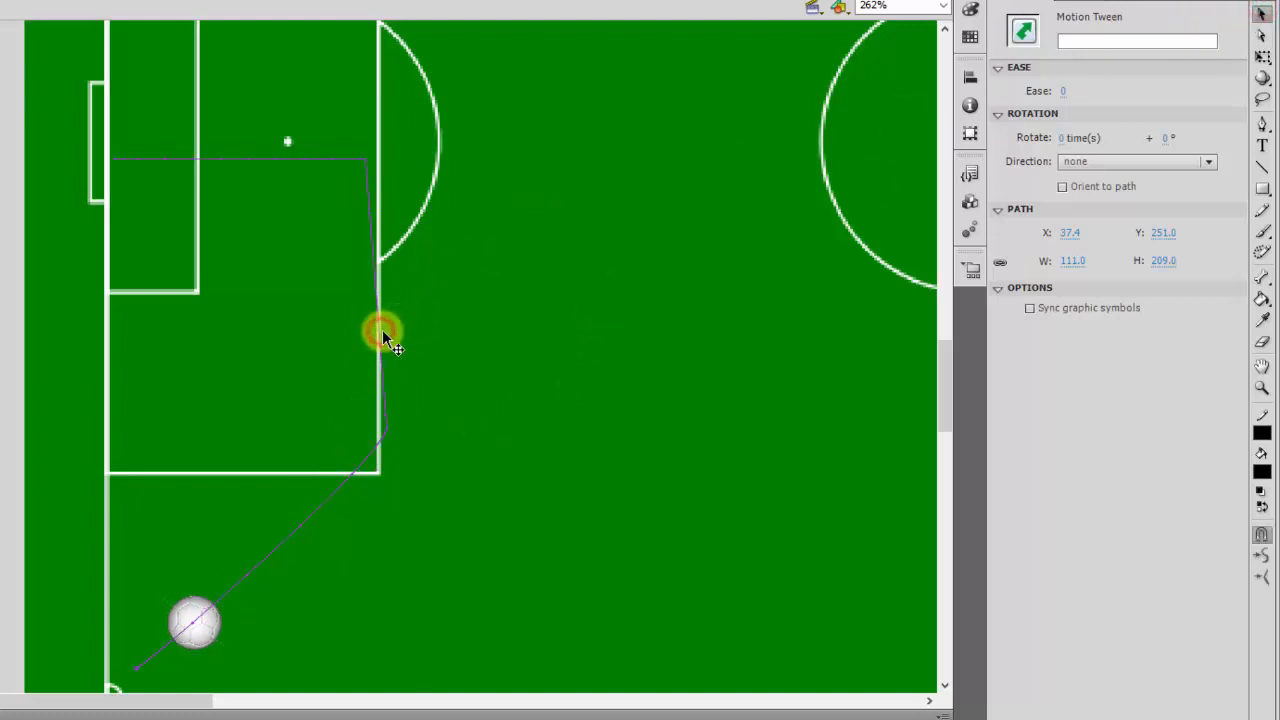
left_click_drag(383, 334, 385, 334)
key("ctrl+z")
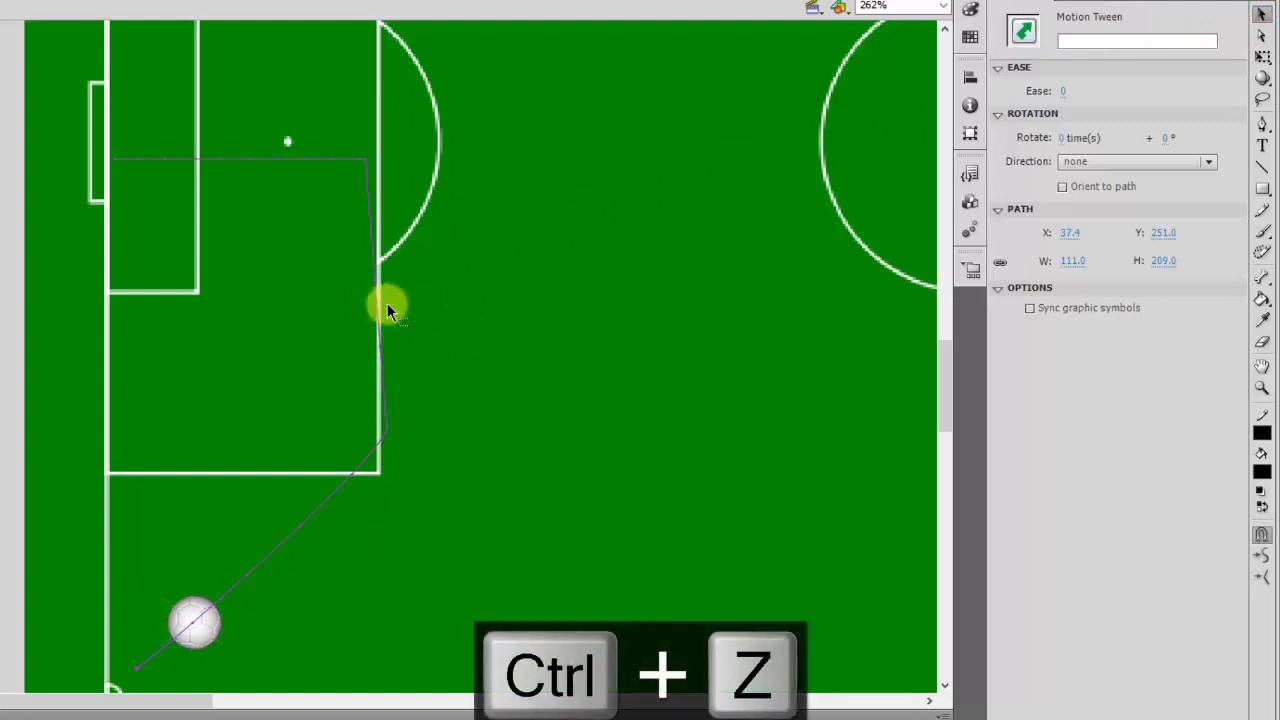
left_click(14, 280)
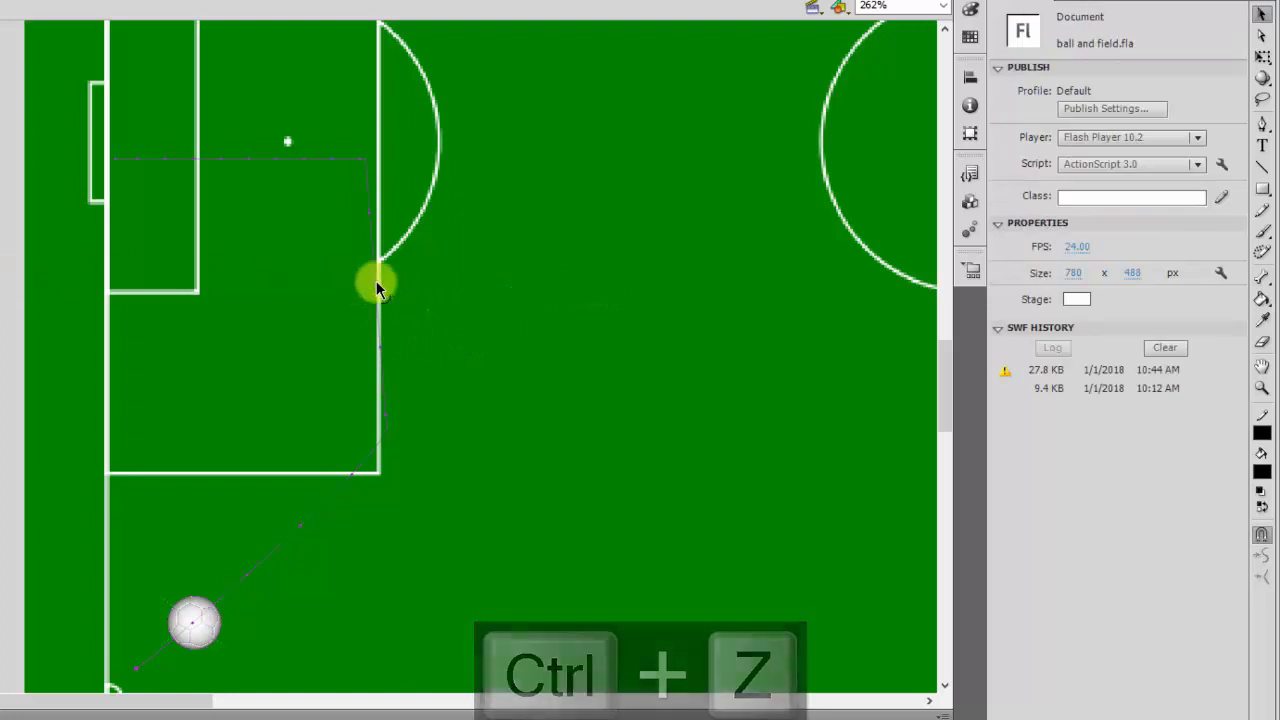
left_click_drag(381, 280, 397, 281)
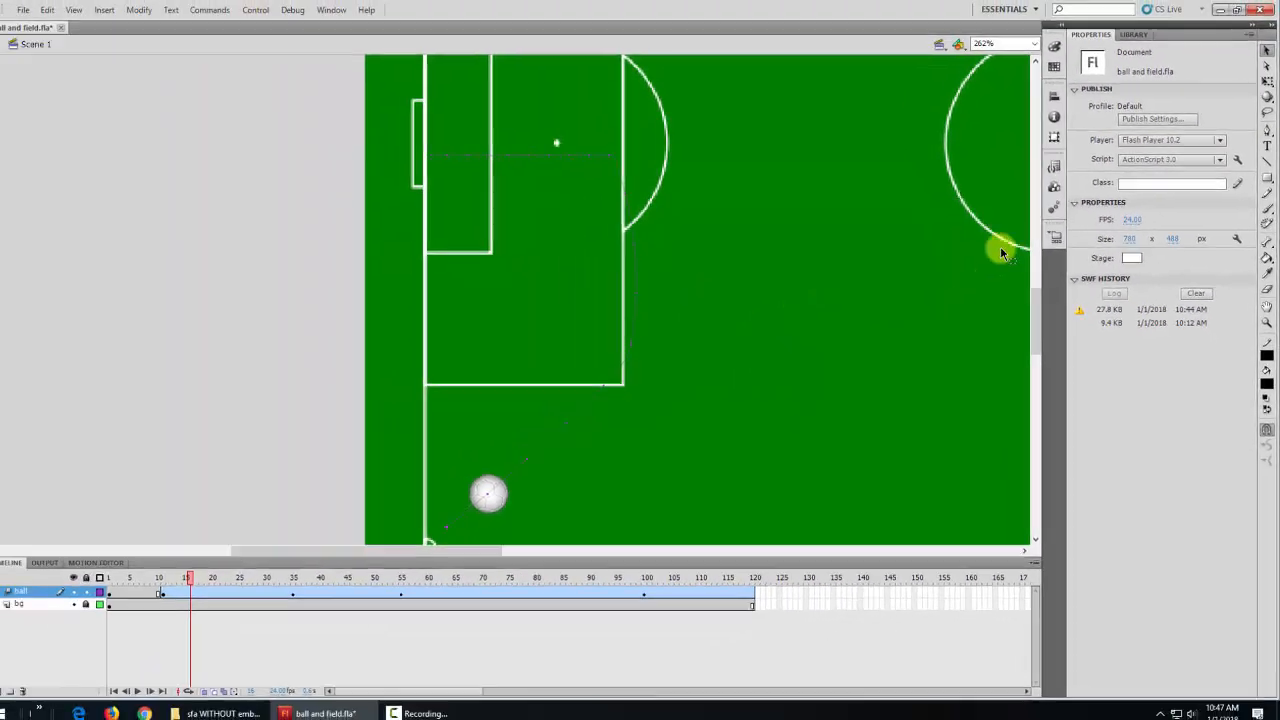
Test the movie to check the ball's motion along the reshaped path, and close the preview.
left_click(1033, 44)
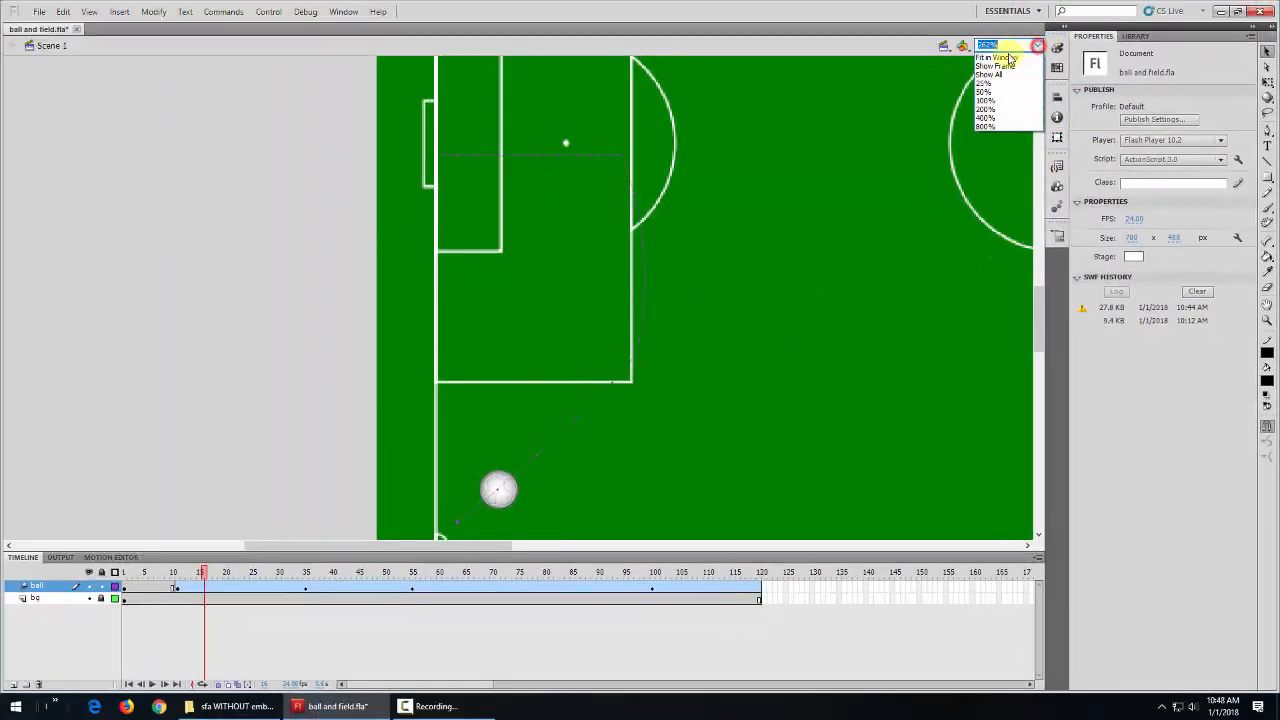
left_click(998, 67)
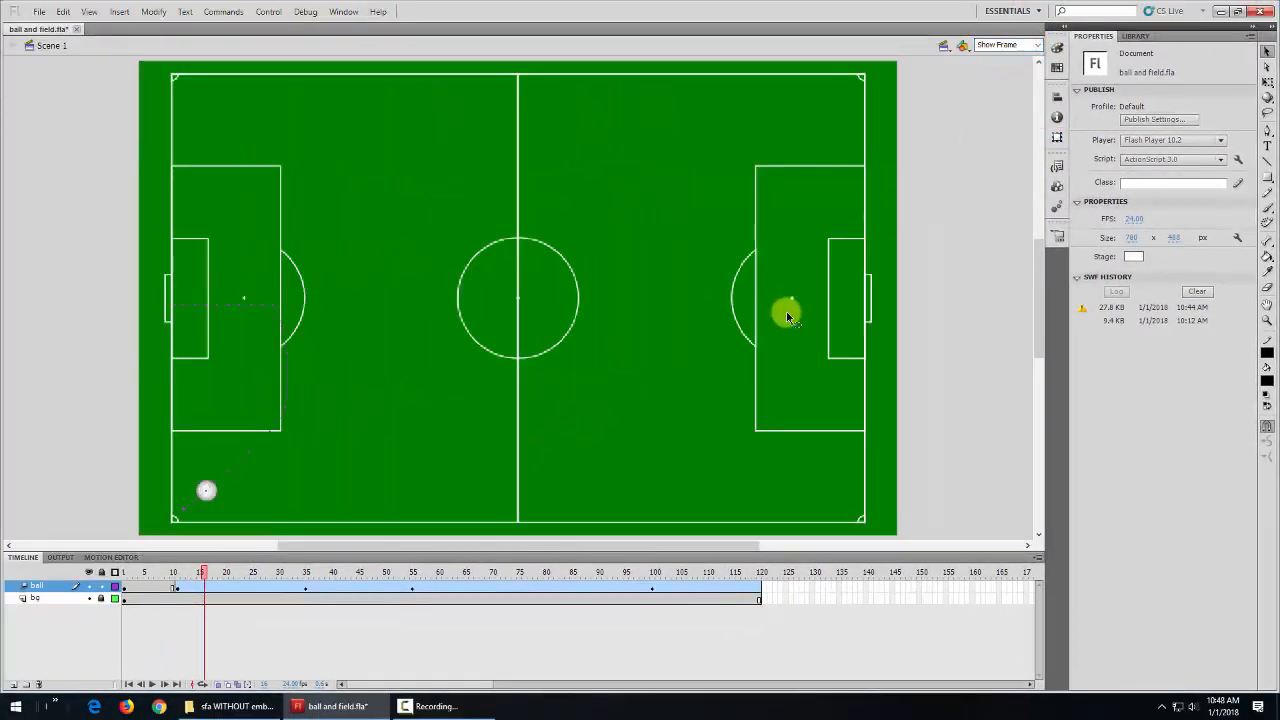
key("ctrl+Return")
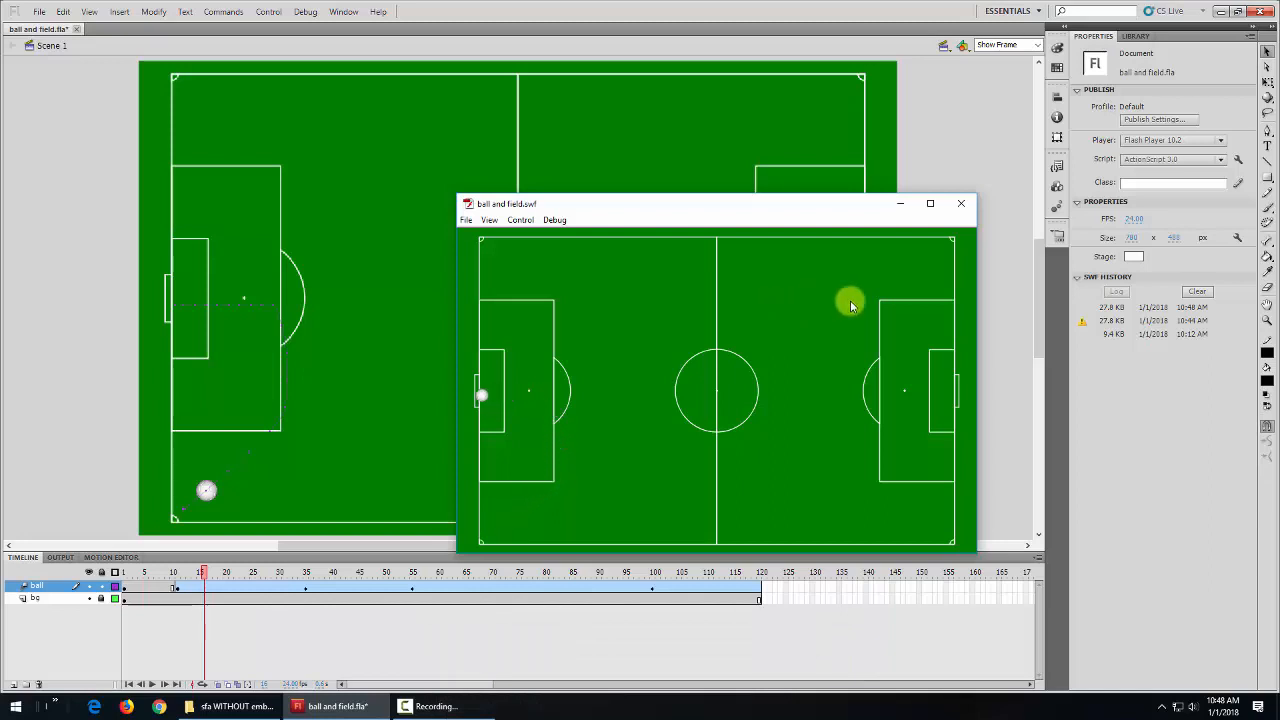
left_click(962, 204)
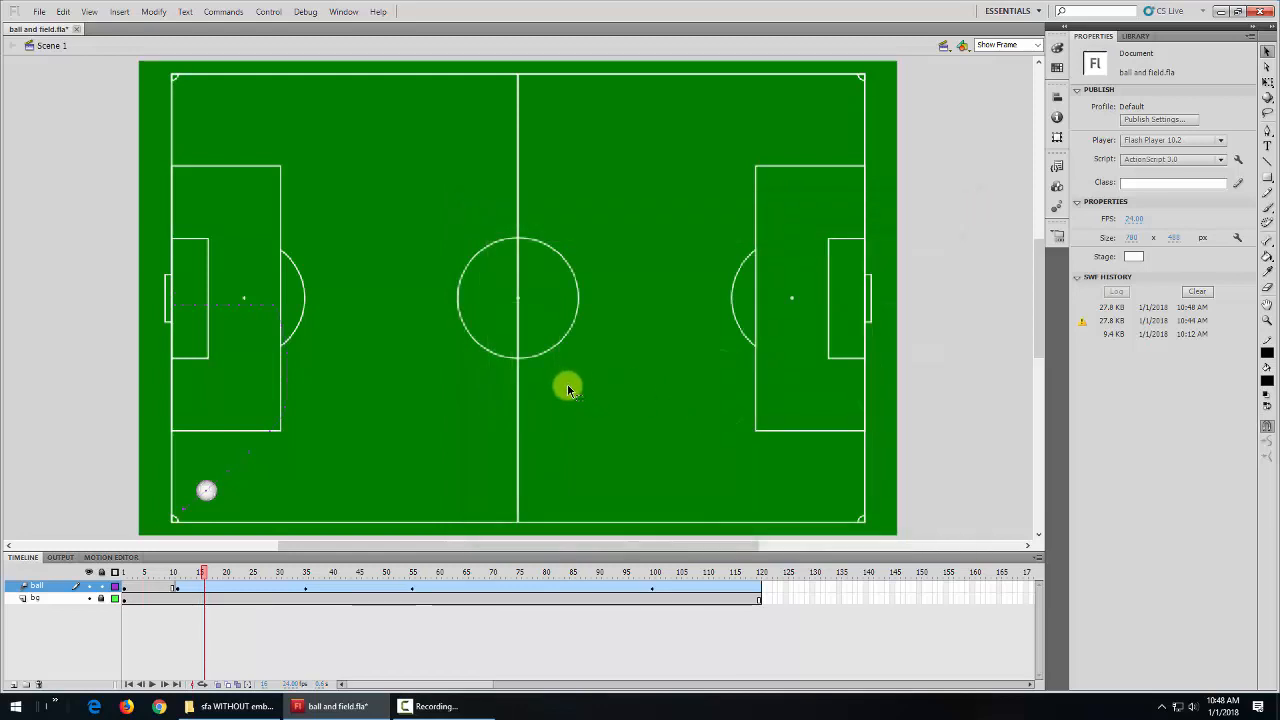